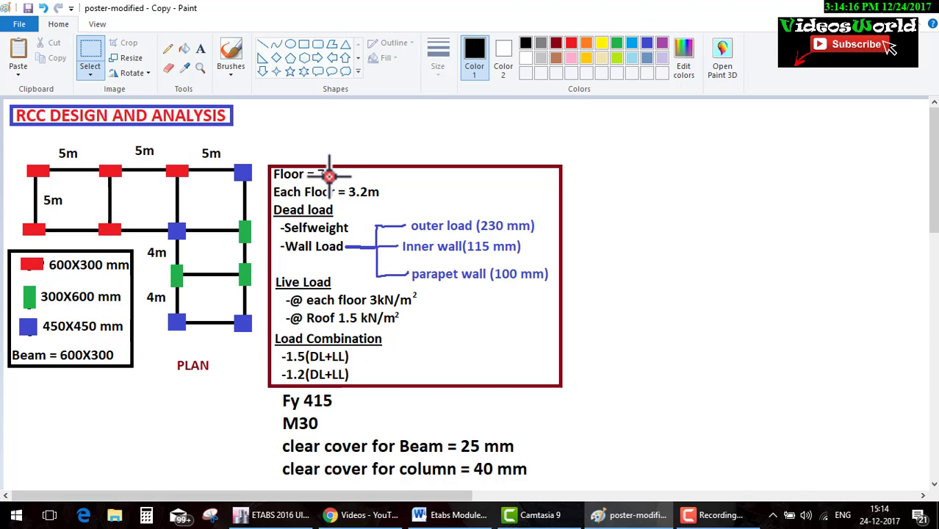
# In Paint, mark the 7 floors, 3.2 m storey height, dead, wall, live and roof loads and material notes, then clear them
pyautogui.moveTo(328, 175); pyautogui.dragTo(358, 153)
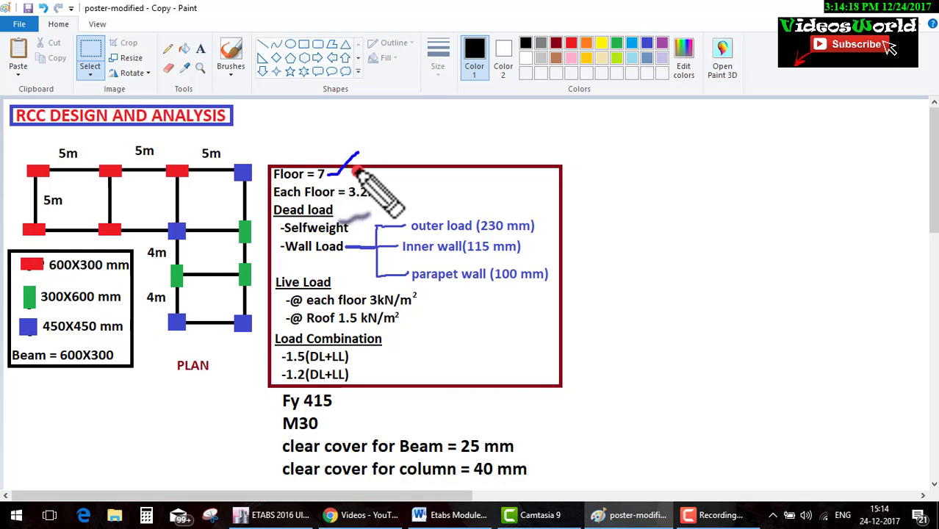
pyautogui.moveTo(385, 195); pyautogui.dragTo(425, 169)
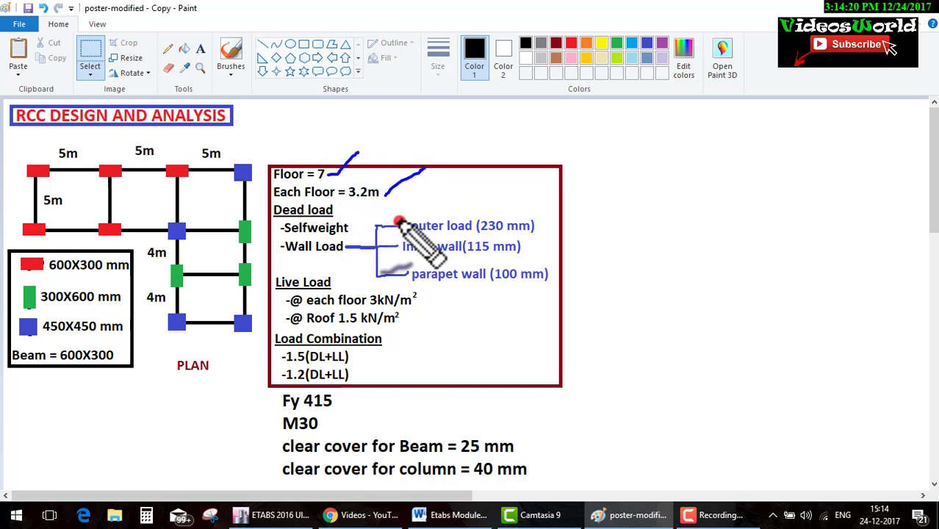
pyautogui.moveTo(347, 213); pyautogui.dragTo(378, 196)
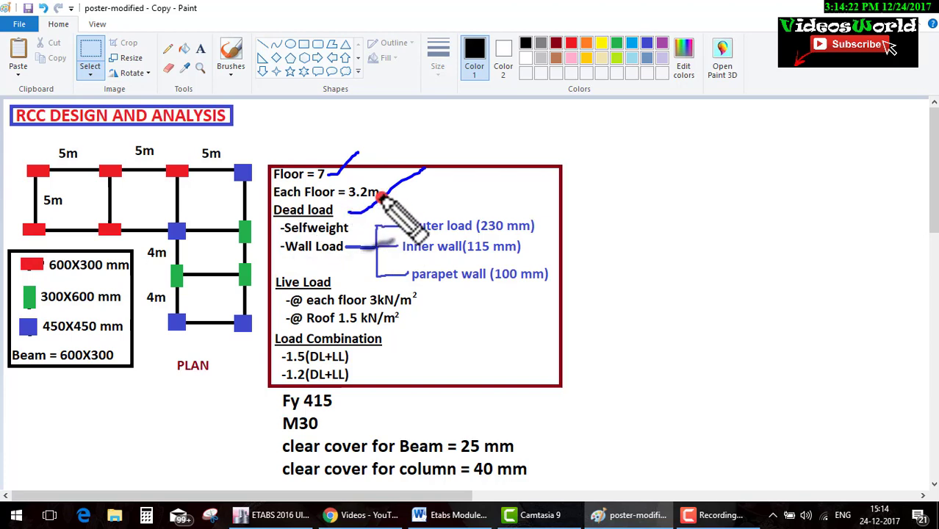
pyautogui.moveTo(537, 211); pyautogui.dragTo(419, 286)
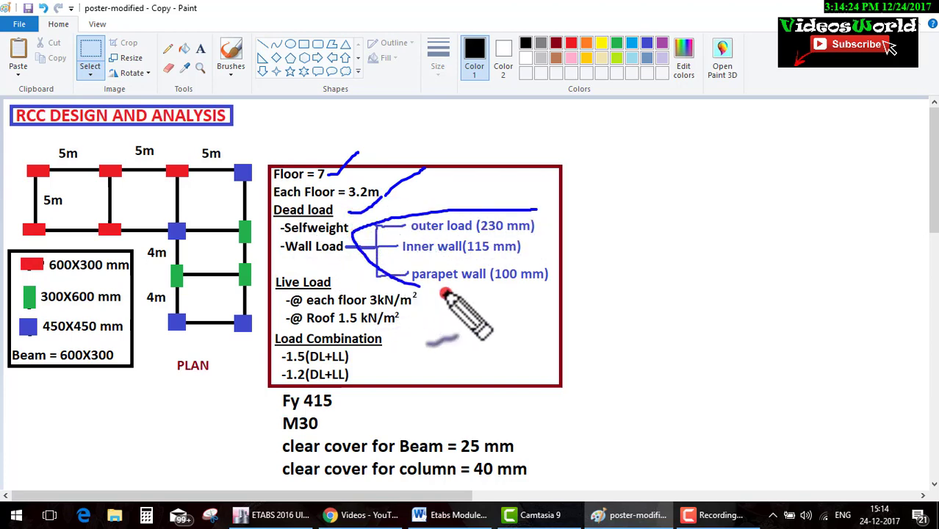
pyautogui.moveTo(509, 195); pyautogui.dragTo(425, 309)
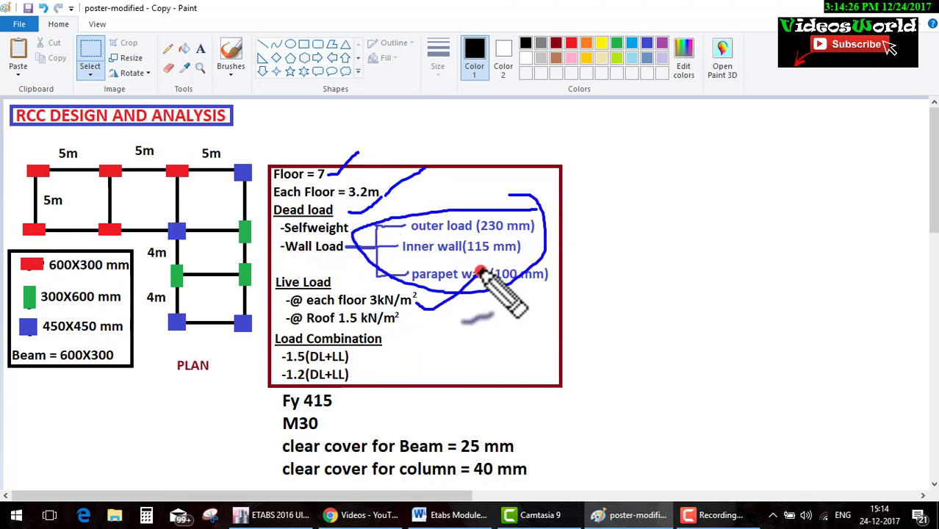
pyautogui.moveTo(479, 270); pyautogui.dragTo(403, 321)
pyautogui.moveTo(361, 350); pyautogui.dragTo(471, 309)
pyautogui.moveTo(359, 405)
pyautogui.mouseDown()
pyautogui.moveTo(269, 437)
pyautogui.moveTo(340, 433)
pyautogui.mouseUp()
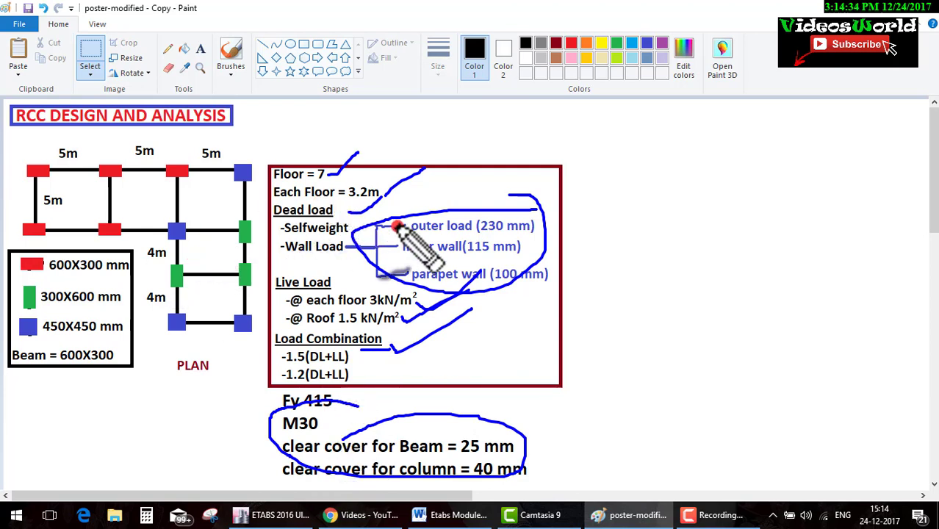
pyautogui.press('e')
pyautogui.press('Escape')
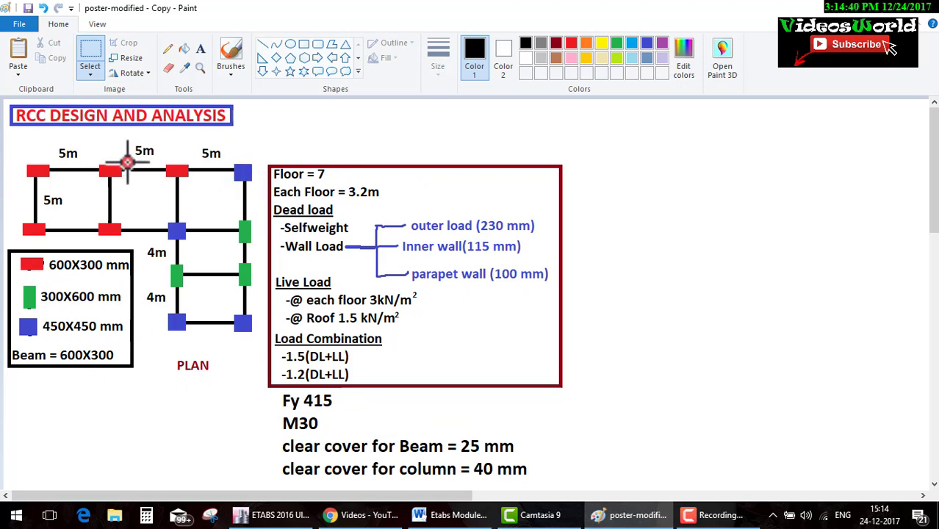
# Trace the four column lines of the plan in Paint
pyautogui.hotkey('ctrl', 'shift', 'd')
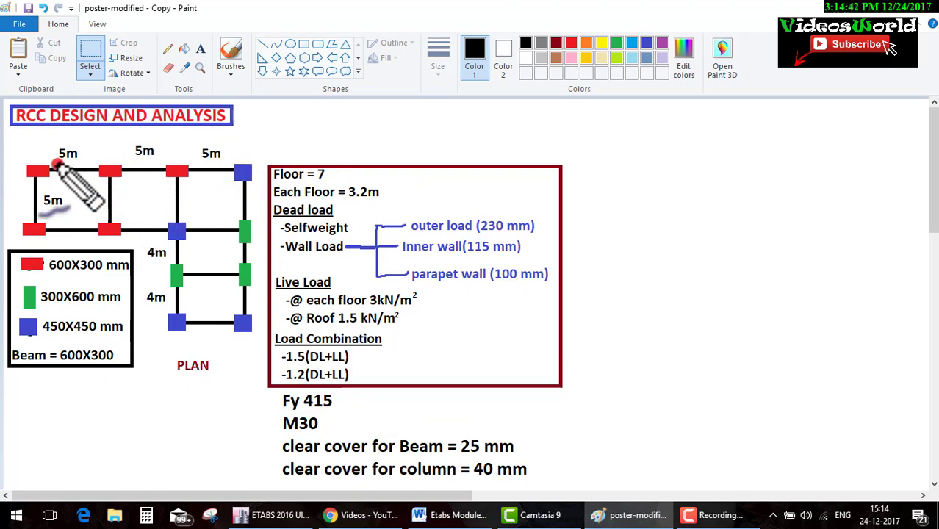
pyautogui.moveTo(32, 136)
pyautogui.mouseDown()
pyautogui.moveTo(27, 279)
pyautogui.moveTo(276, 313)
pyautogui.moveTo(404, 310)
pyautogui.moveTo(376, 331)
pyautogui.mouseUp()
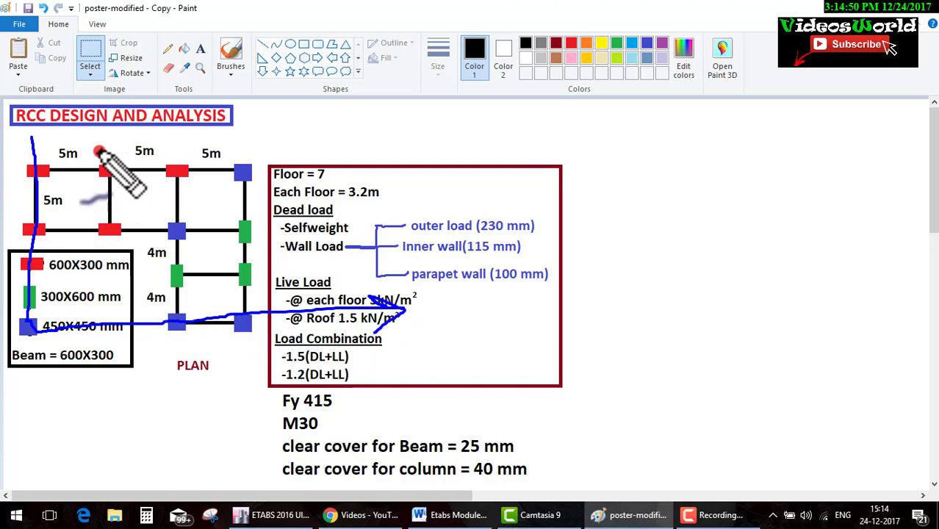
pyautogui.moveTo(37, 147); pyautogui.dragTo(31, 327)
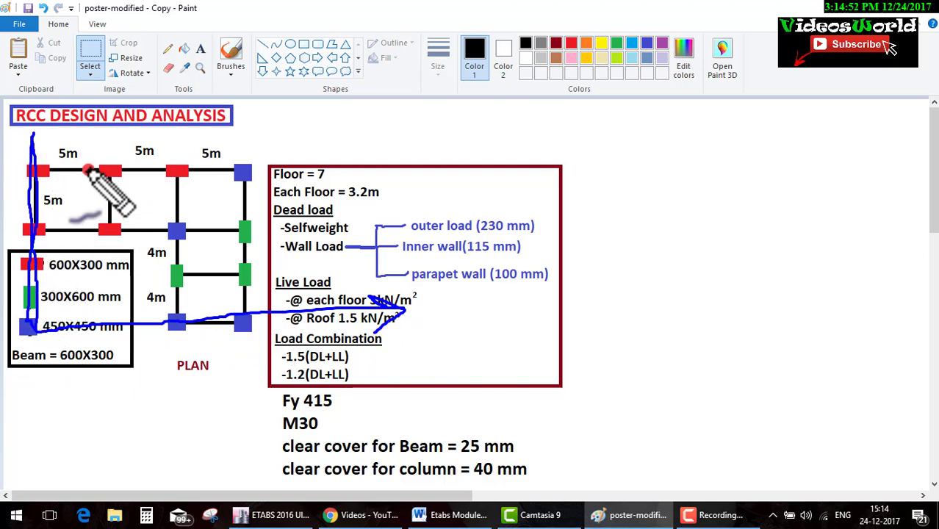
pyautogui.moveTo(105, 134); pyautogui.dragTo(110, 351)
pyautogui.moveTo(180, 139); pyautogui.dragTo(179, 332)
pyautogui.moveTo(249, 133); pyautogui.dragTo(245, 376)
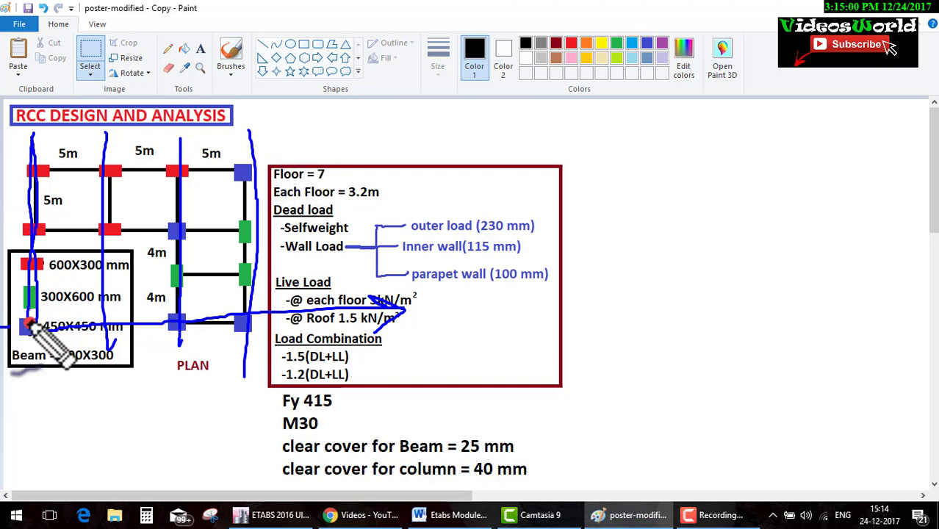
# Trace the four beam lines across the plan, then clear the marks
pyautogui.moveTo(1, 328); pyautogui.dragTo(478, 316)
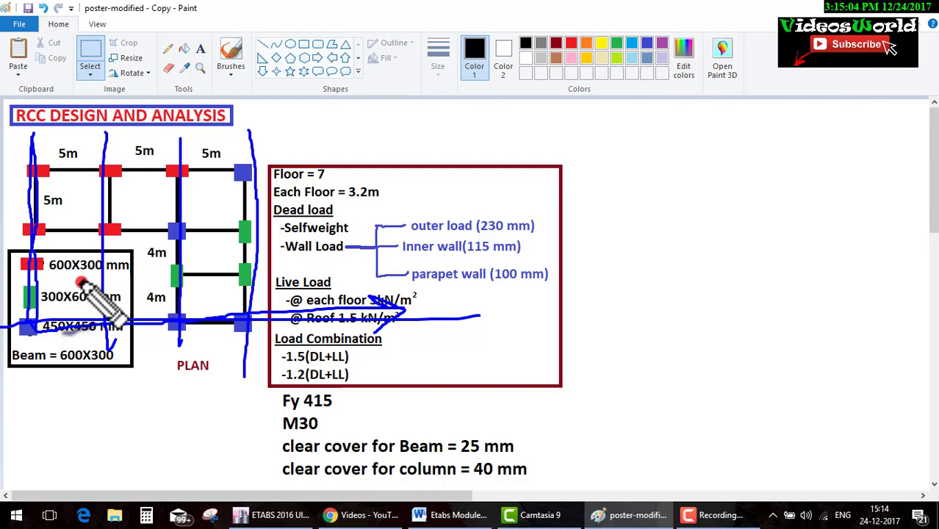
pyautogui.moveTo(90, 279); pyautogui.dragTo(360, 269)
pyautogui.moveTo(6, 233); pyautogui.dragTo(404, 226)
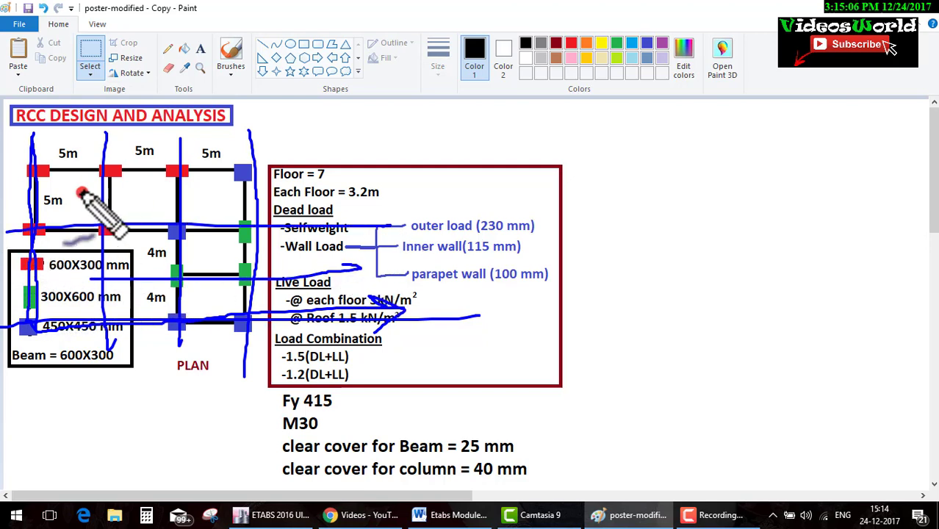
pyautogui.moveTo(30, 172); pyautogui.dragTo(426, 157)
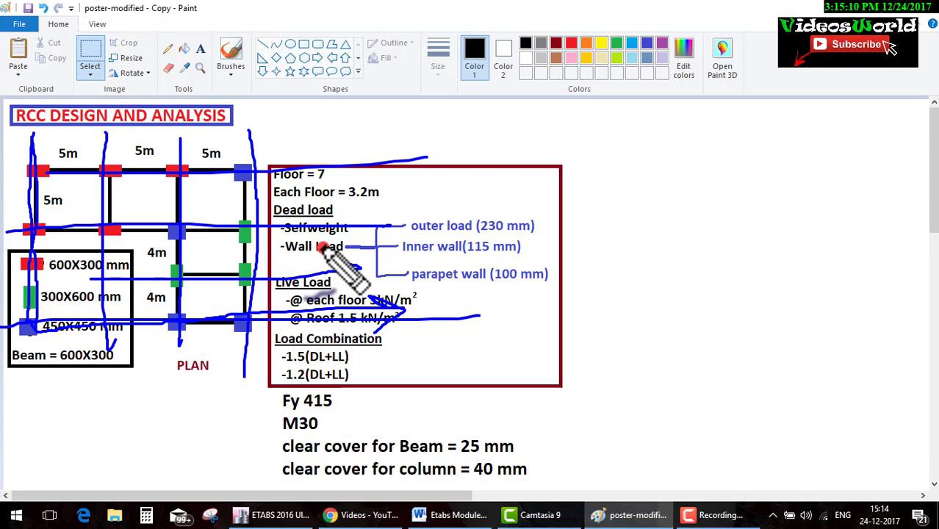
pyautogui.press('e')
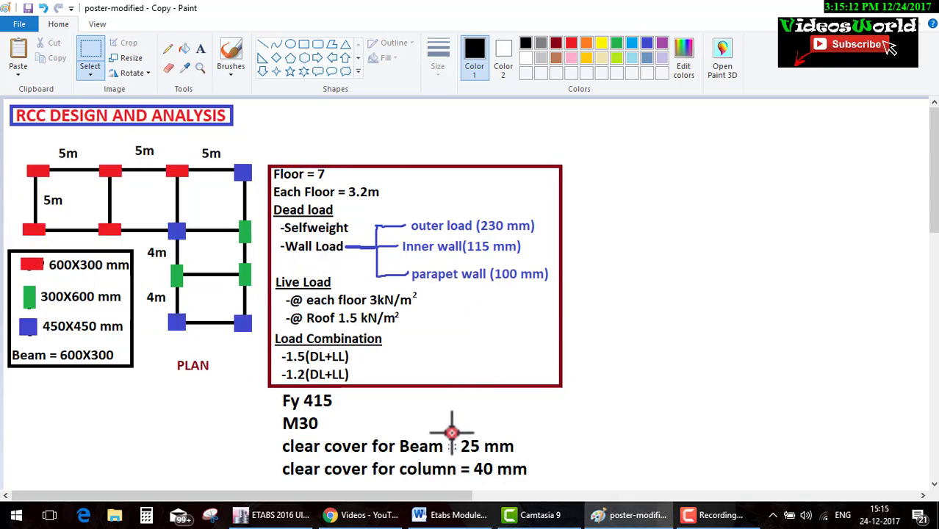
# Start a new ETABS model with built-in Metric SI units and Indian codes
pyautogui.click(278, 514)
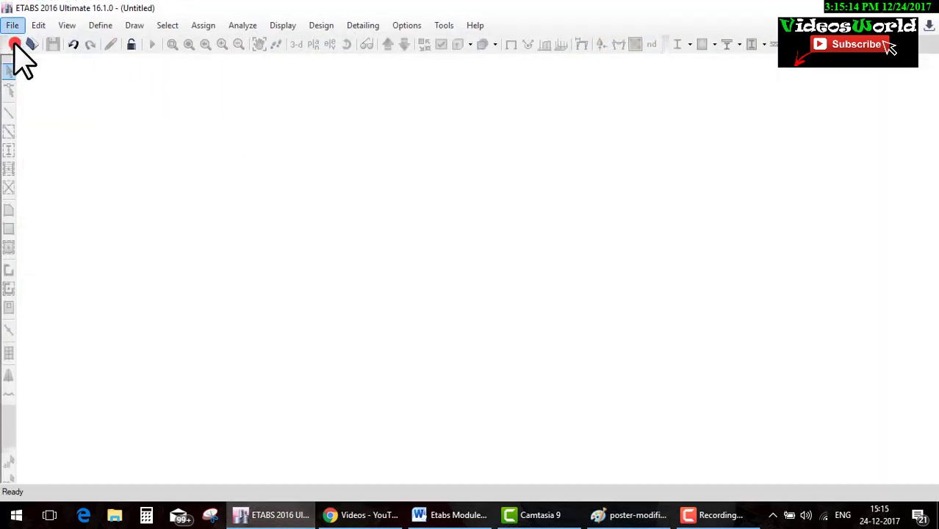
pyautogui.click(15, 44)
pyautogui.click(332, 221)
pyautogui.click(541, 241)
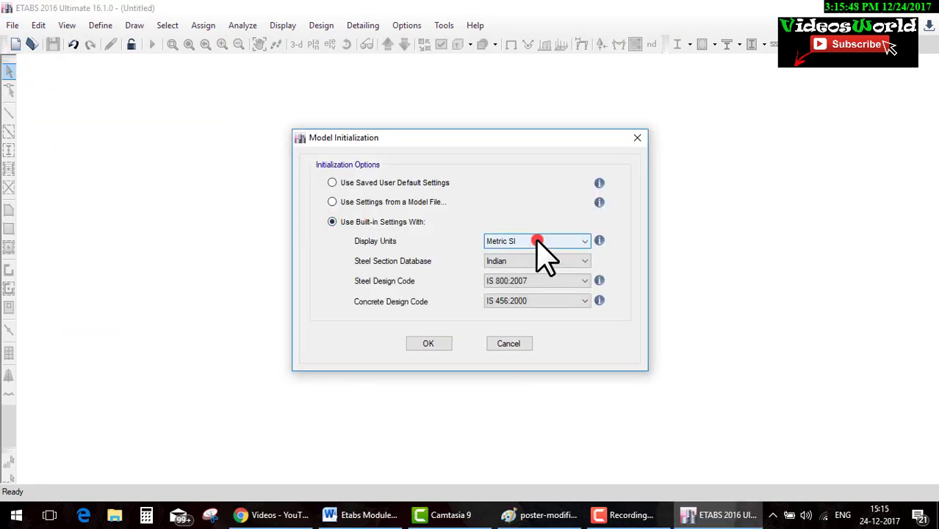
pyautogui.click(499, 300)
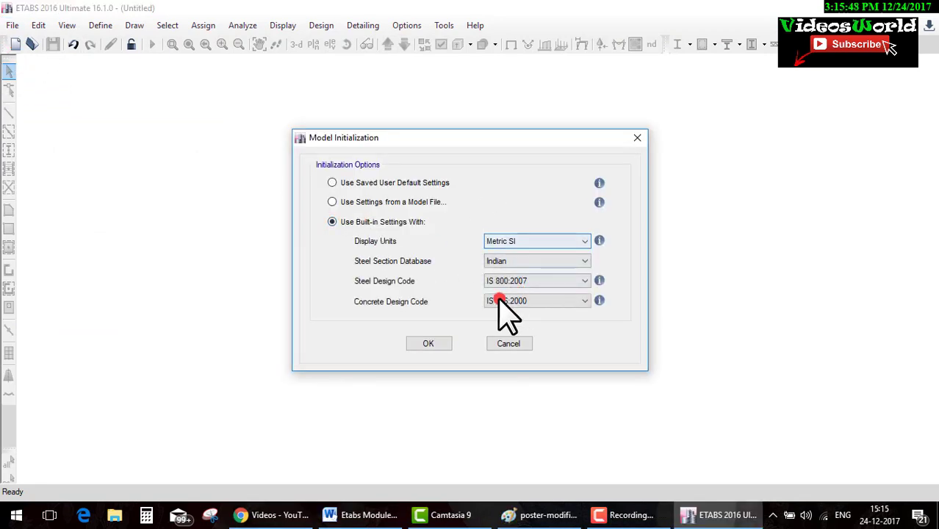
pyautogui.click(439, 342)
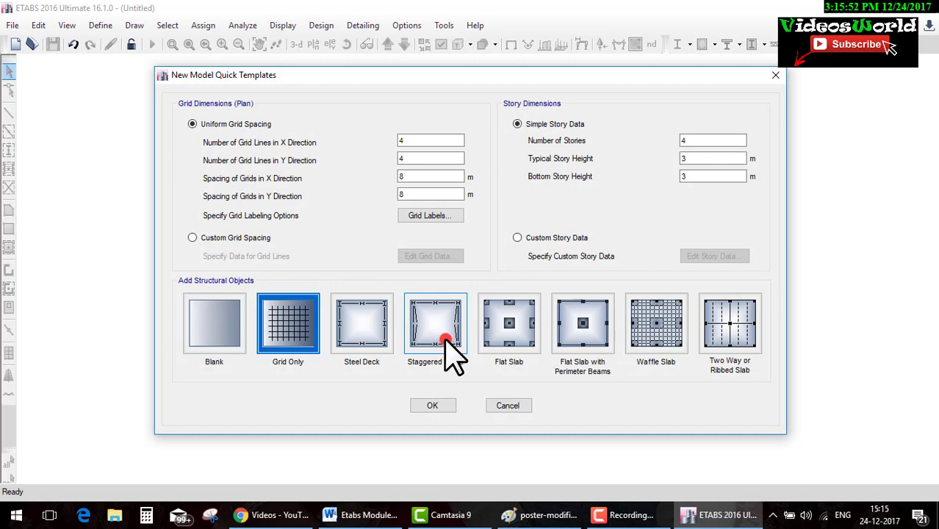
# Choose custom grid spacing, open its grid data, and return to Paint
pyautogui.click(235, 237)
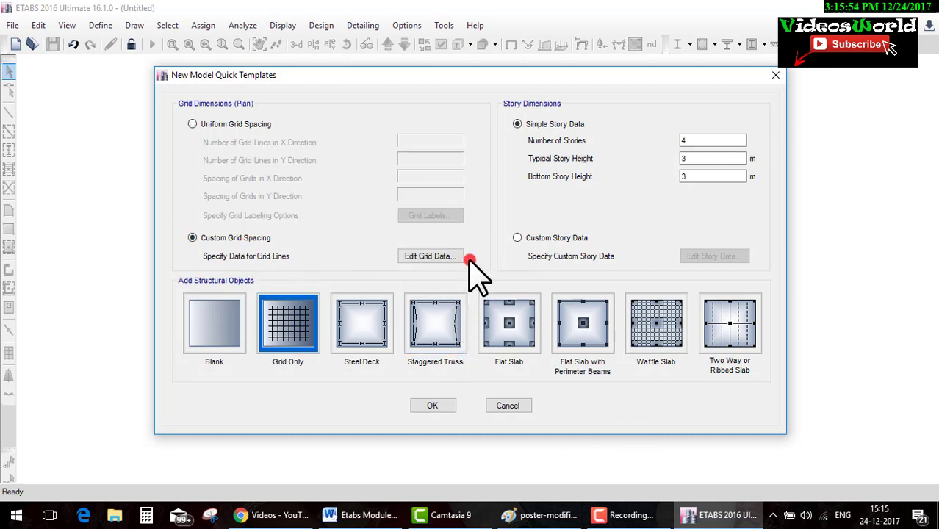
pyautogui.click(441, 256)
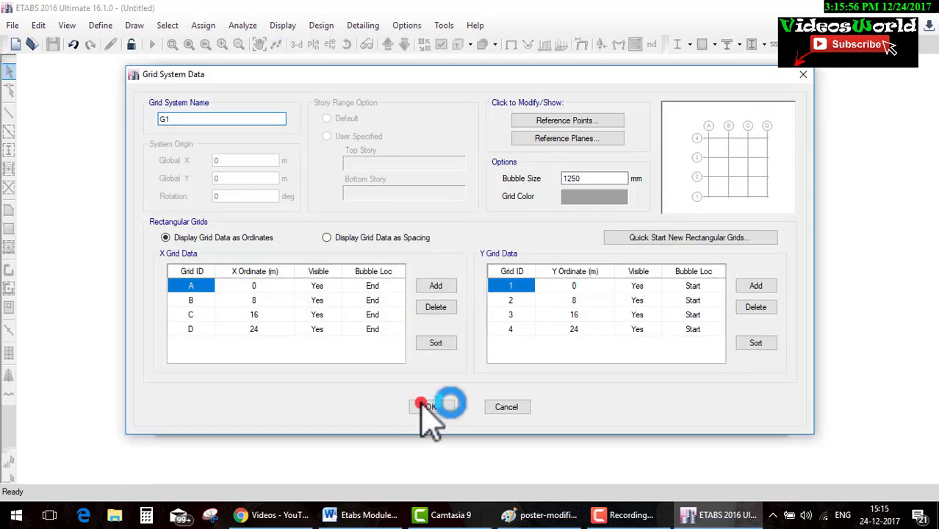
pyautogui.click(550, 516)
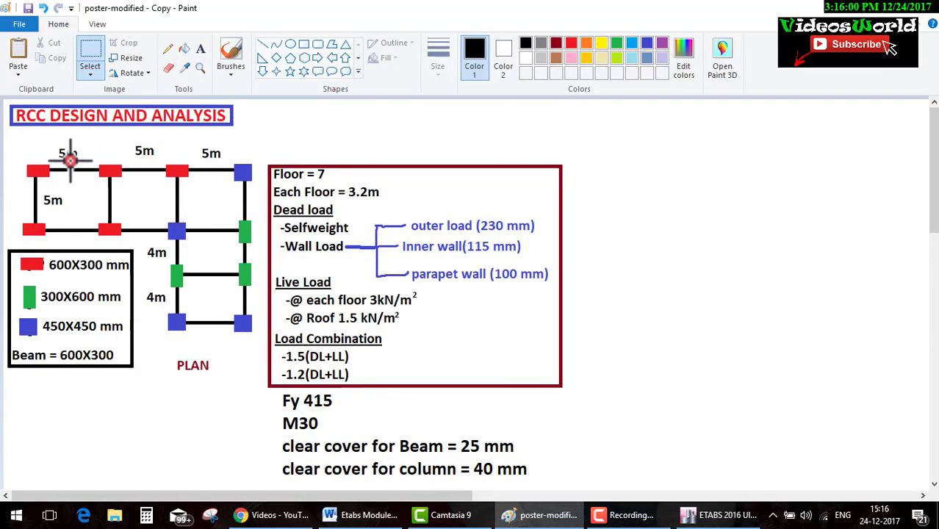
# Mark the three 5 m spans, 5 m depth, two 4 m spans and 3.2 m floor height, then return to ETABS
pyautogui.moveTo(77, 161); pyautogui.dragTo(95, 145)
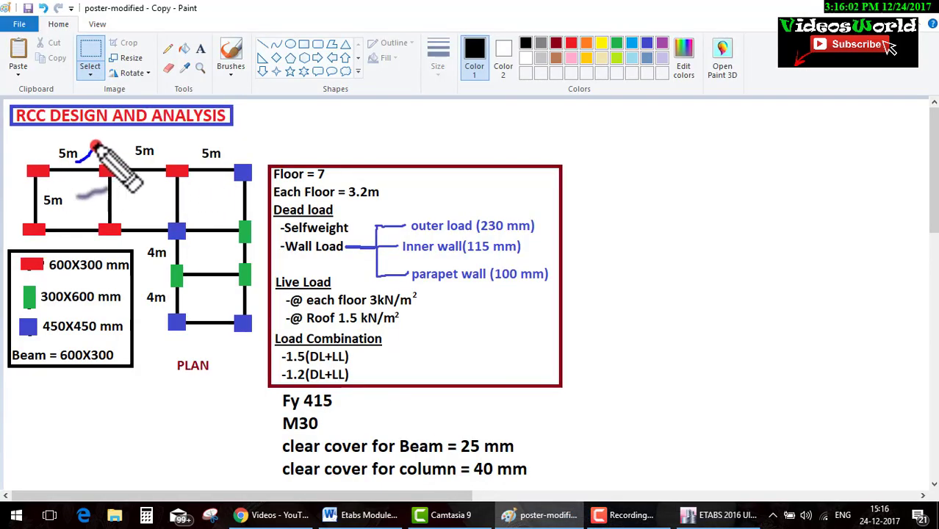
pyautogui.moveTo(140, 203); pyautogui.dragTo(171, 194)
pyautogui.moveTo(144, 155); pyautogui.dragTo(155, 151)
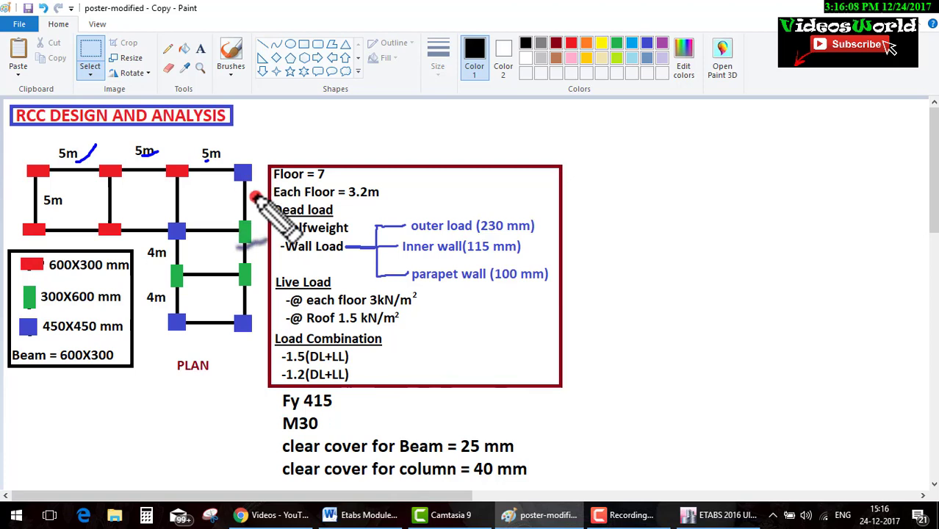
pyautogui.moveTo(255, 197); pyautogui.dragTo(289, 188)
pyautogui.moveTo(45, 213); pyautogui.dragTo(110, 209)
pyautogui.moveTo(135, 320); pyautogui.dragTo(163, 316)
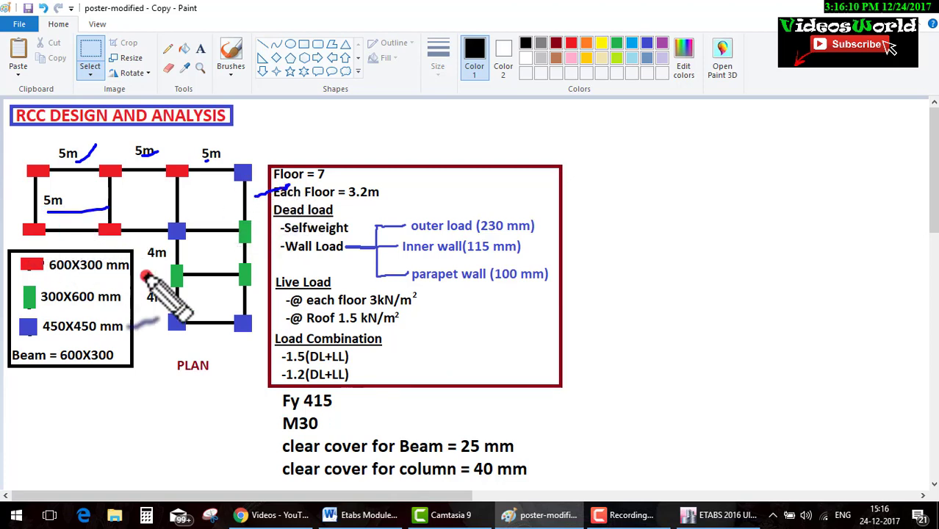
pyautogui.moveTo(144, 276); pyautogui.dragTo(202, 245)
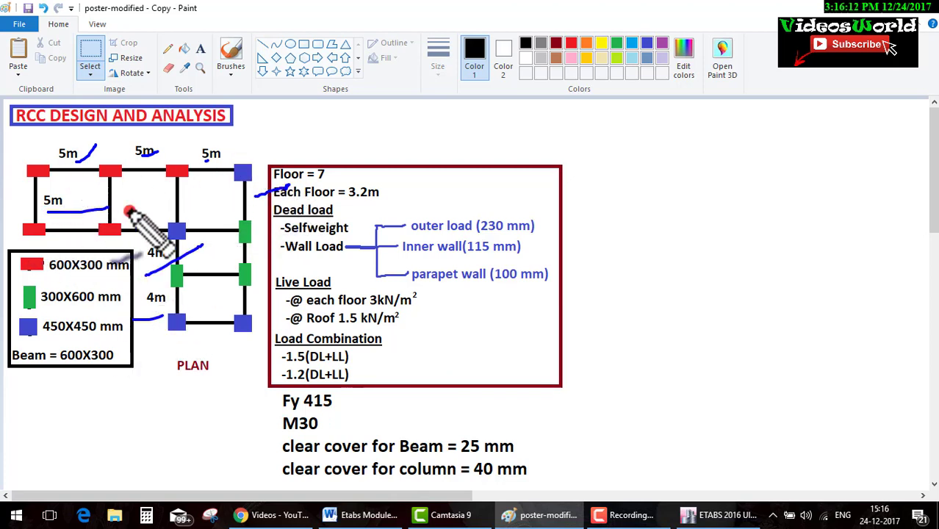
pyautogui.click(704, 510)
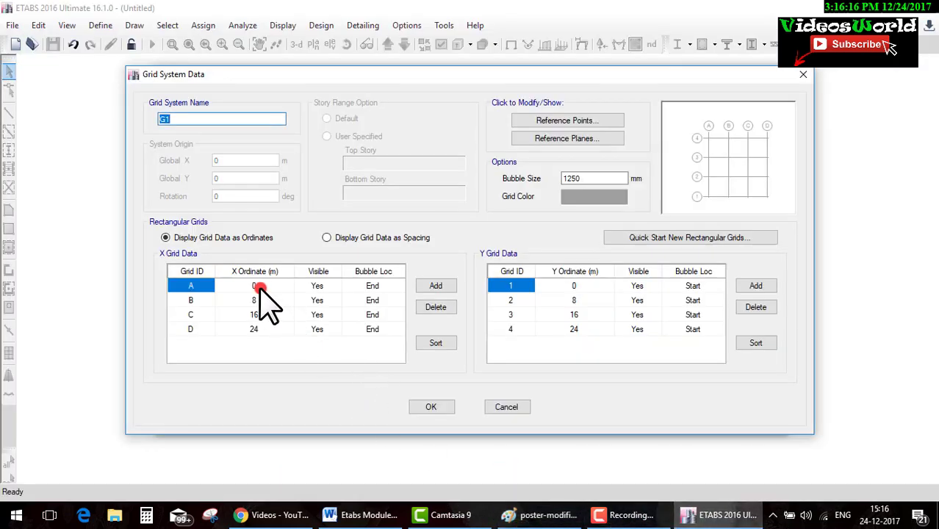
# Show grid data as spacings and enter X spacings 5, 5, 5 m and Y spacings 5, 4, 4 m
pyautogui.click(342, 238)
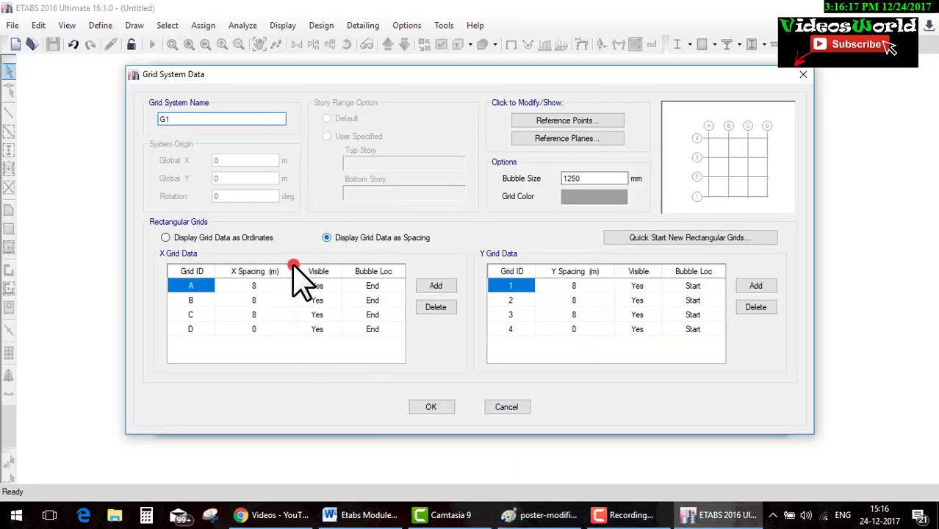
pyautogui.click(258, 285)
pyautogui.press('Delete')
pyautogui.write('5')
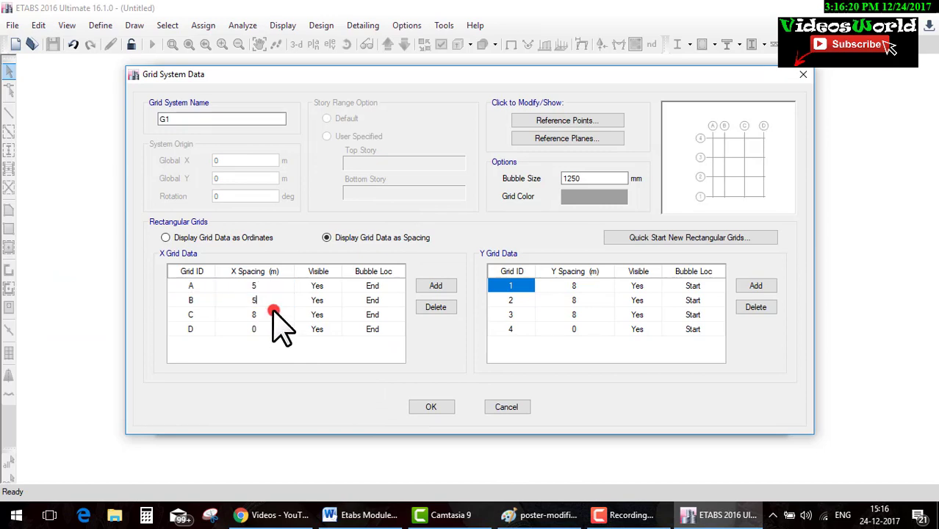
pyautogui.click(273, 314)
pyautogui.write('5')
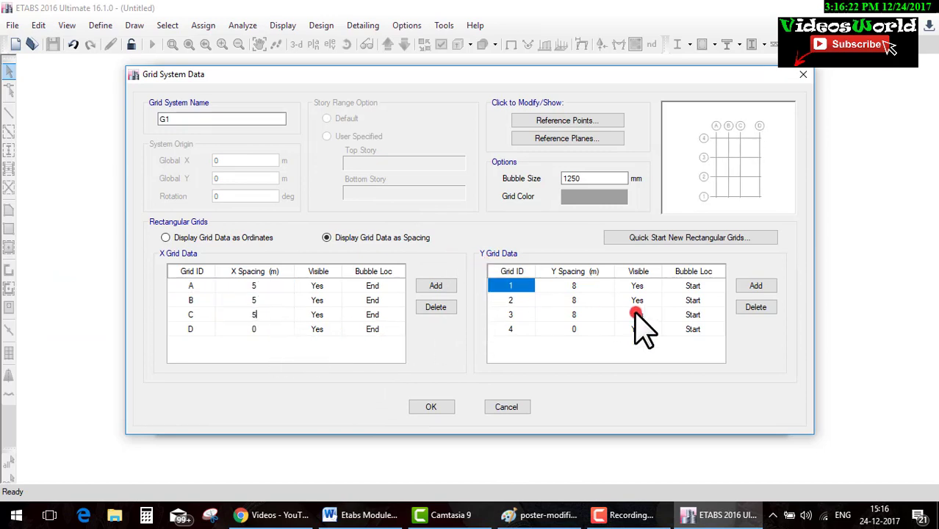
pyautogui.click(601, 292)
pyautogui.write('5')
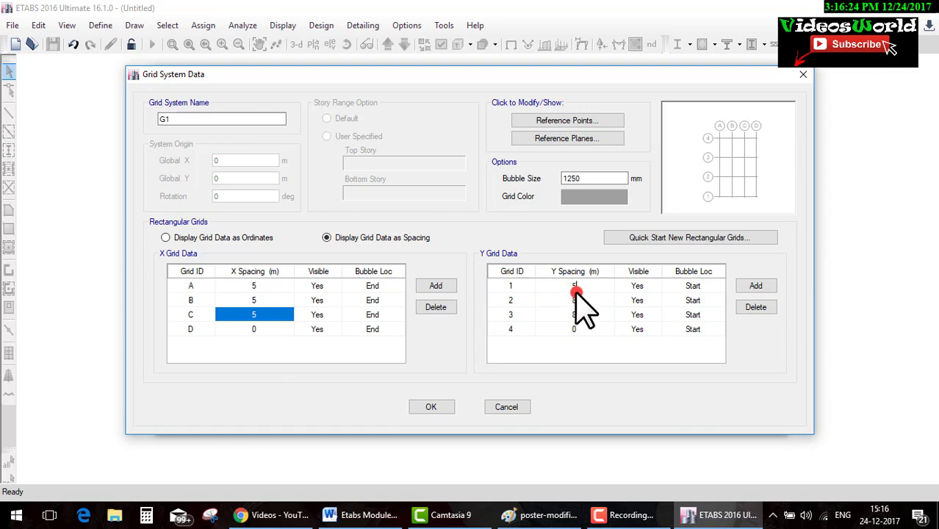
pyautogui.click(582, 296)
pyautogui.write('4')
pyautogui.click(595, 314)
pyautogui.write('4')
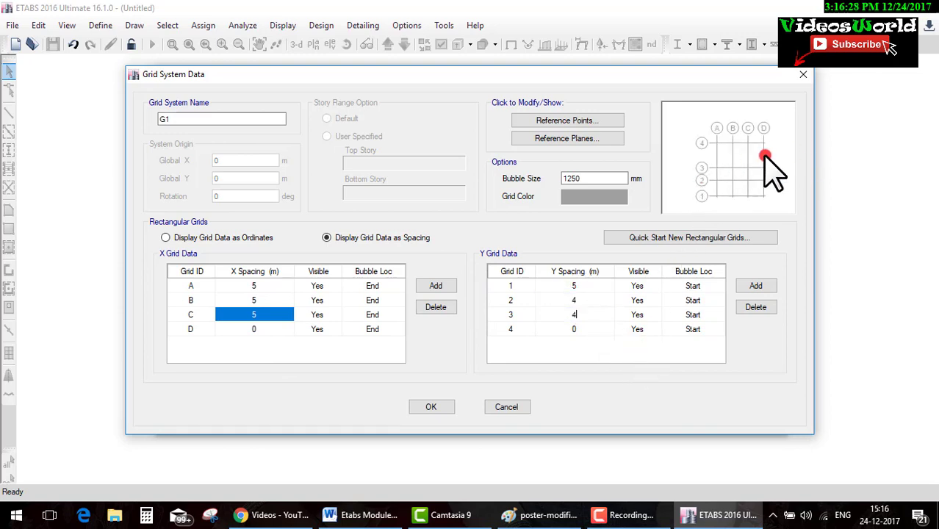
# Make the grid lines pink and accept the grid data
pyautogui.click(592, 197)
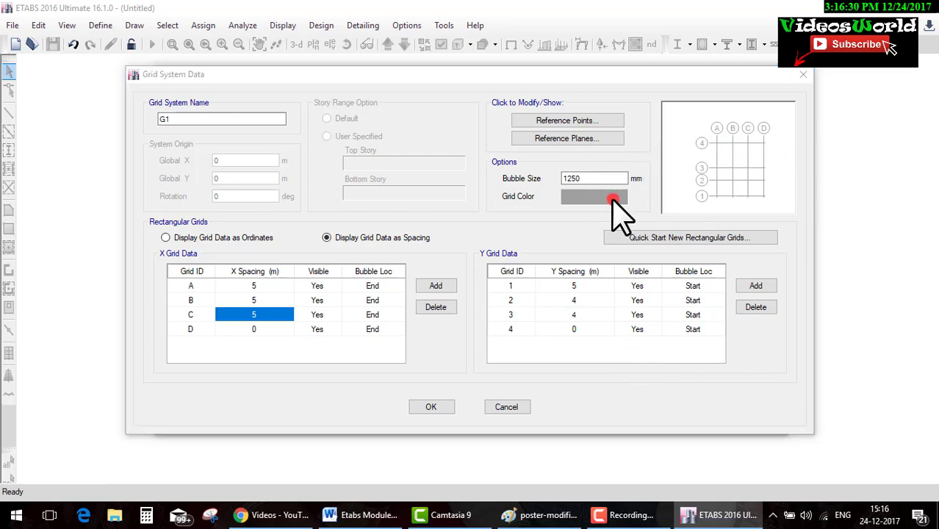
pyautogui.click(588, 129)
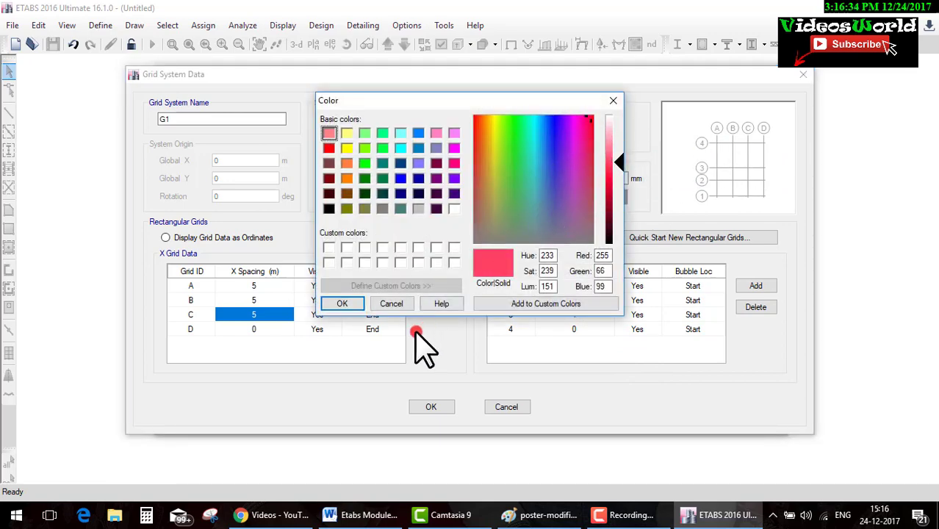
pyautogui.click(343, 303)
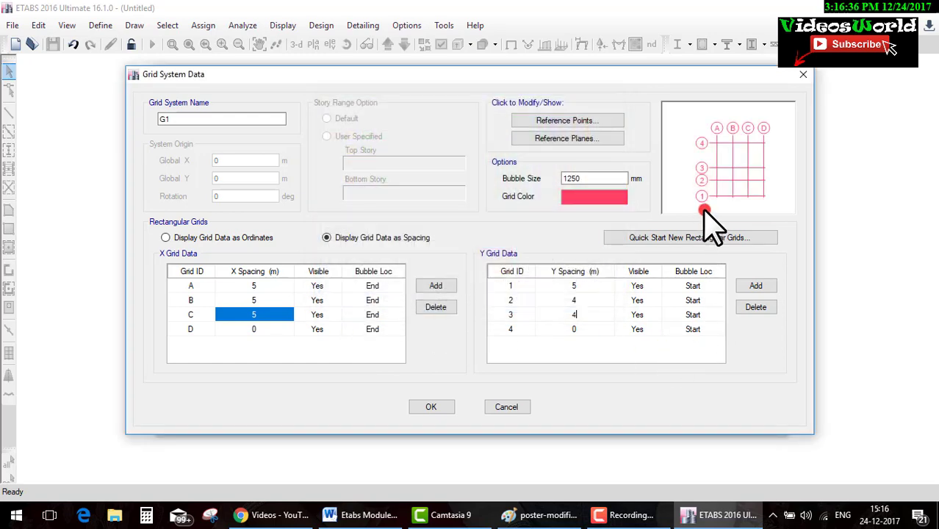
pyautogui.click(443, 406)
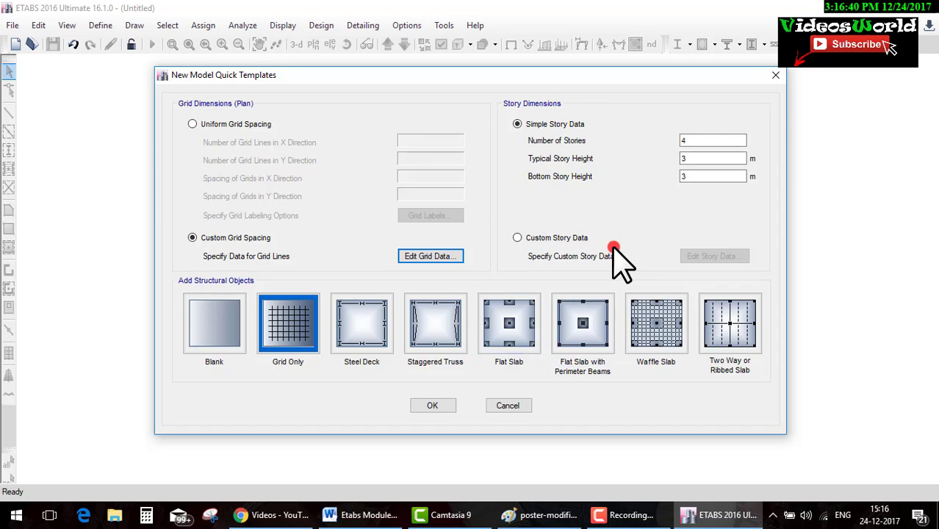
# Create the model with 7 storeys at 3.2 m typical and bottom height, checking the floor count in Paint
pyautogui.doubleClick(699, 141)
pyautogui.write('7')
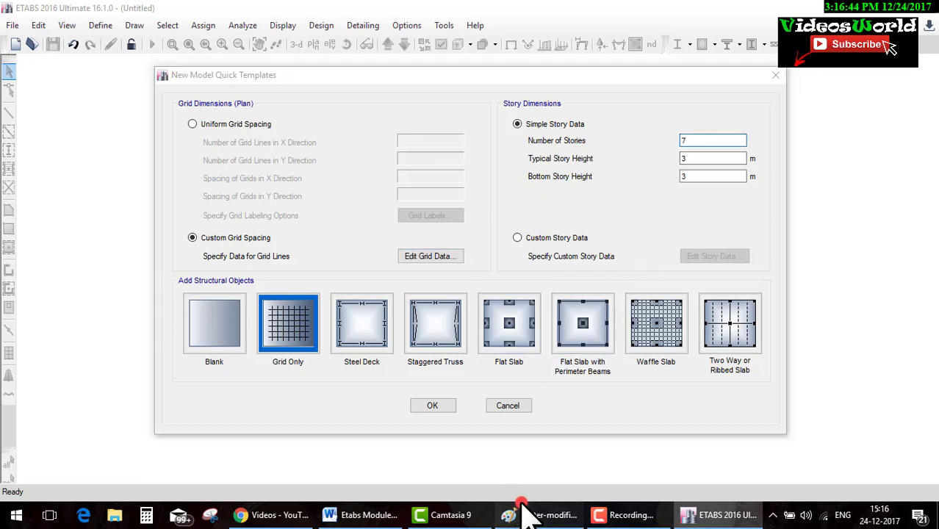
pyautogui.click(540, 515)
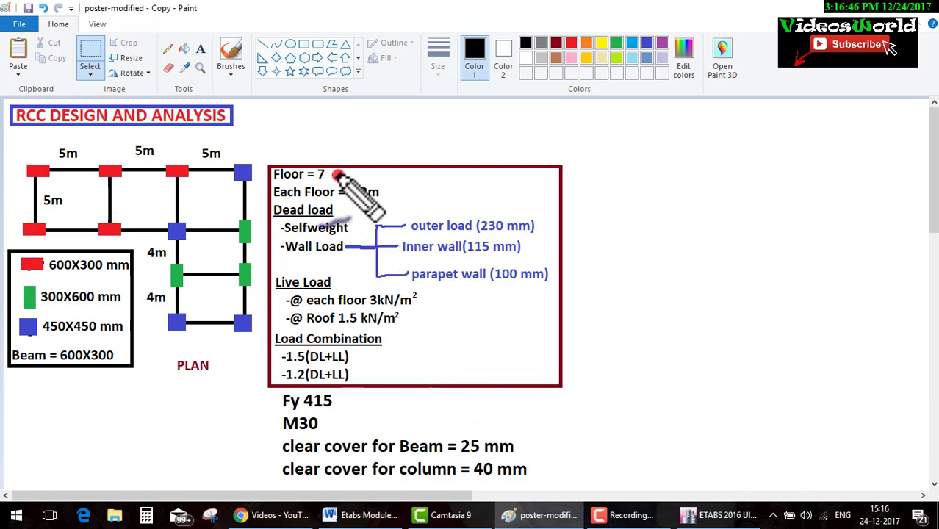
pyautogui.moveTo(332, 176); pyautogui.dragTo(388, 155)
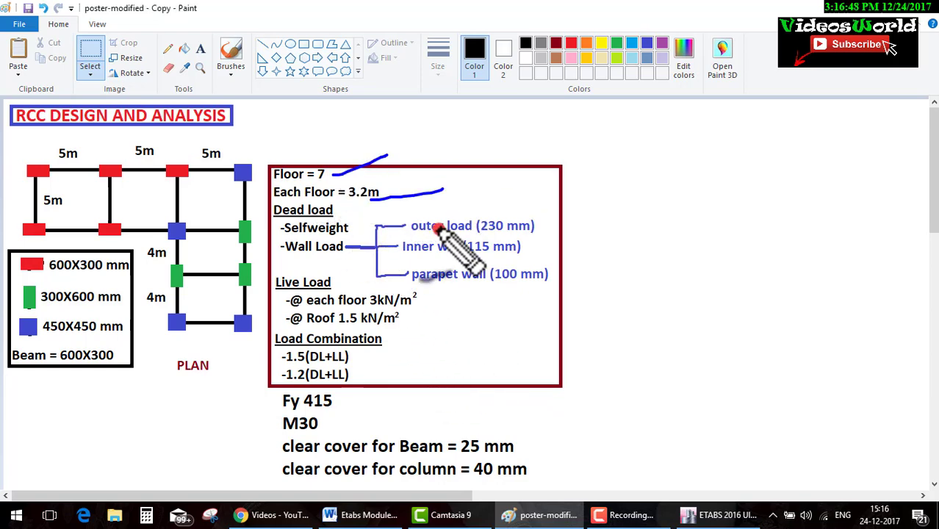
pyautogui.press('Escape')
pyautogui.click(709, 515)
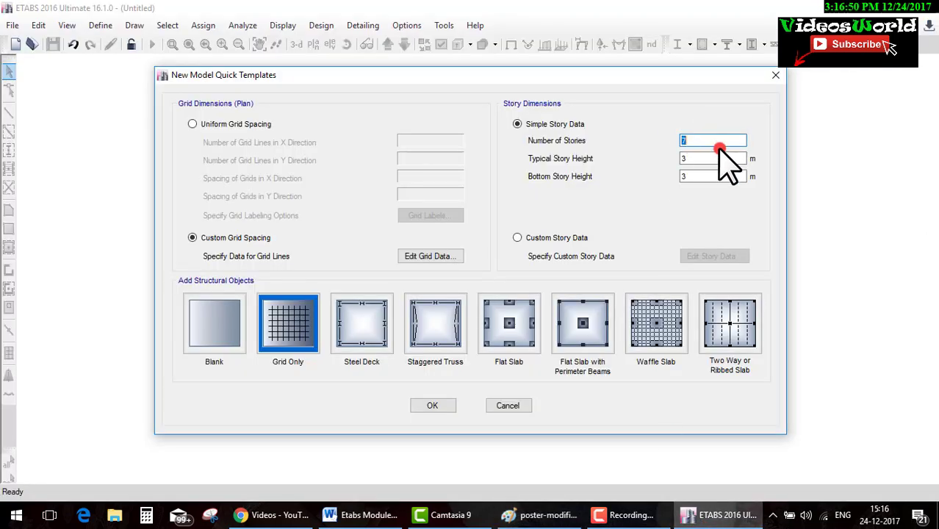
pyautogui.press('Tab')
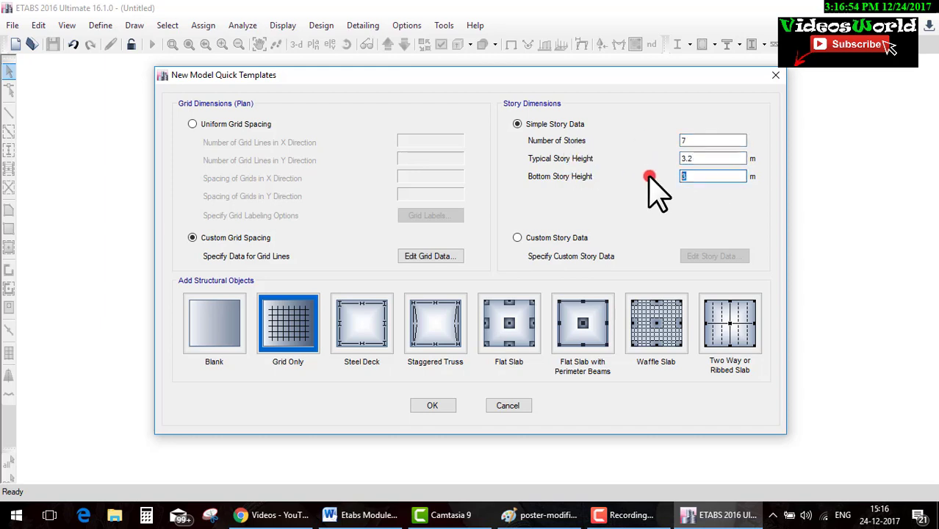
pyautogui.write('.2')
pyautogui.click(437, 407)
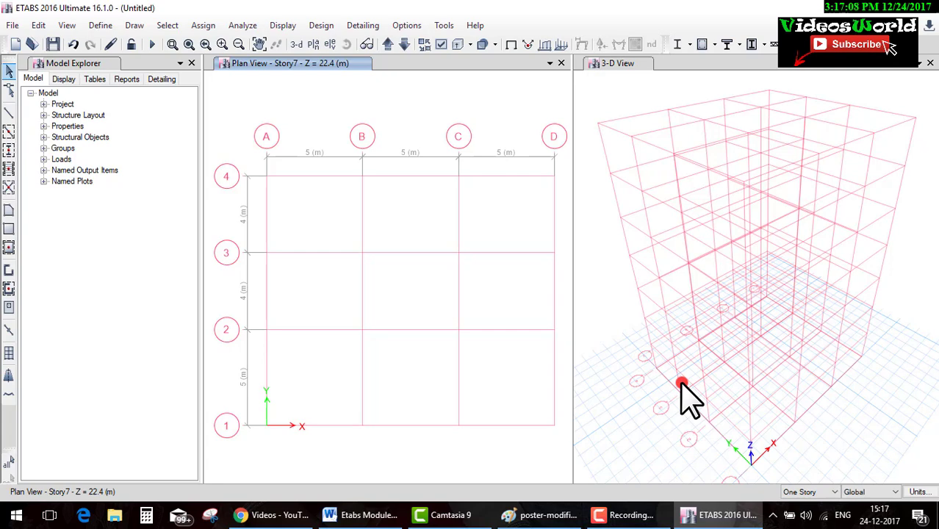
# Switch from the new frame model past the Word document to the Paint design notes
pyautogui.click(359, 514)
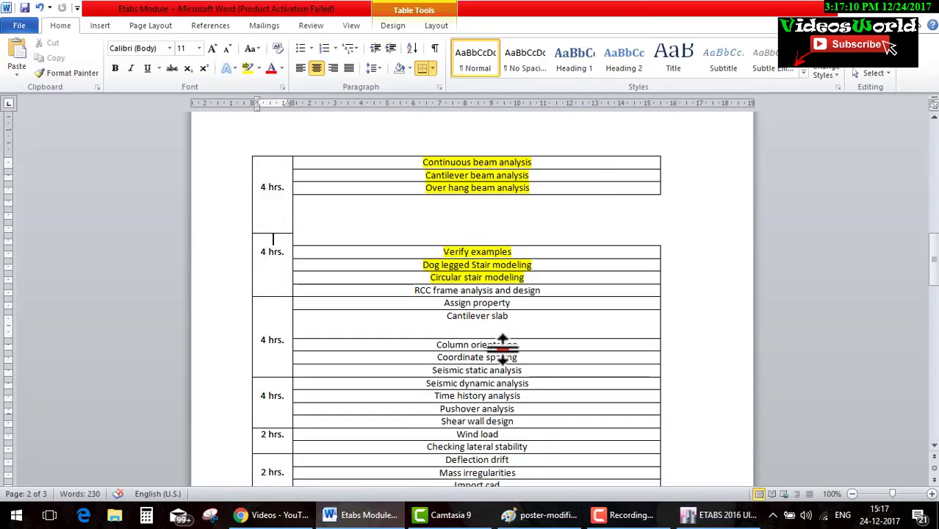
pyautogui.click(357, 514)
pyautogui.click(532, 510)
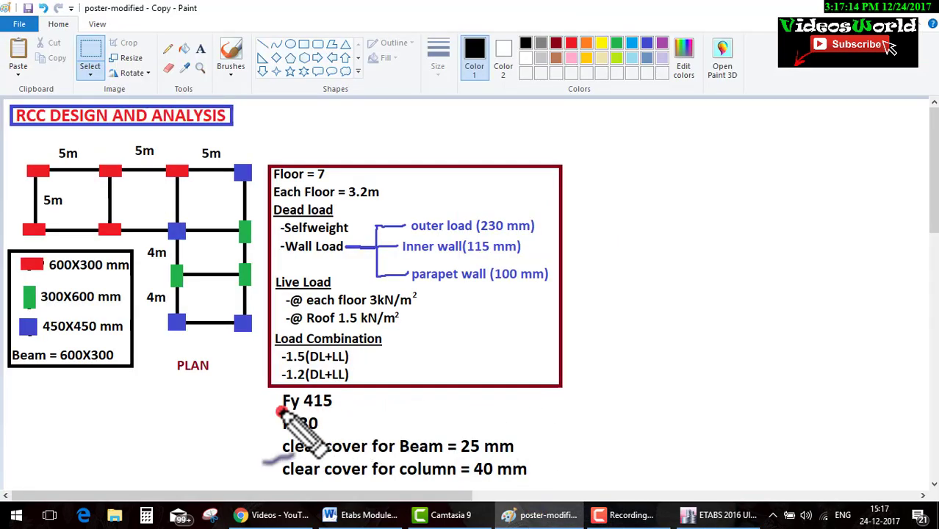
# Underline the Fy 415 steel and M30 concrete grades in Paint, then return to ETABS
pyautogui.moveTo(282, 413)
pyautogui.mouseDown()
pyautogui.moveTo(353, 412)
pyautogui.moveTo(430, 388)
pyautogui.mouseUp()
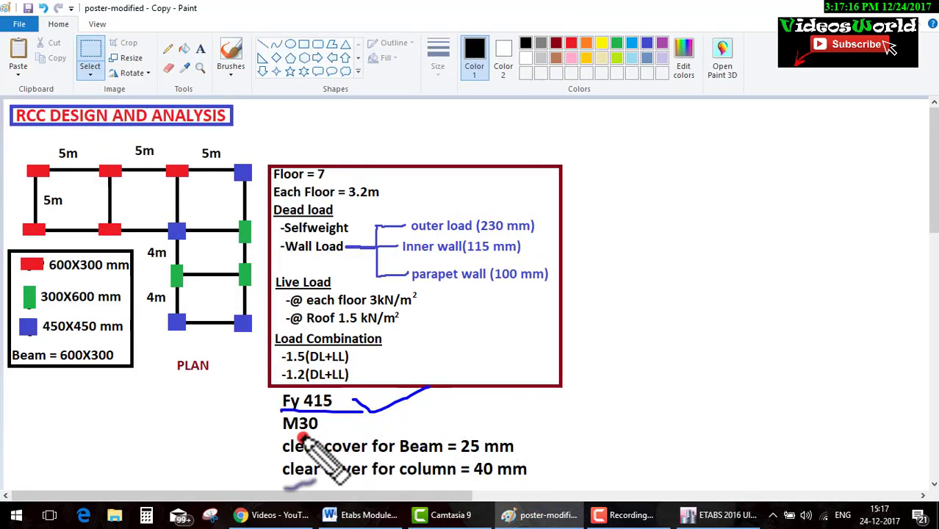
pyautogui.moveTo(282, 434); pyautogui.dragTo(420, 406)
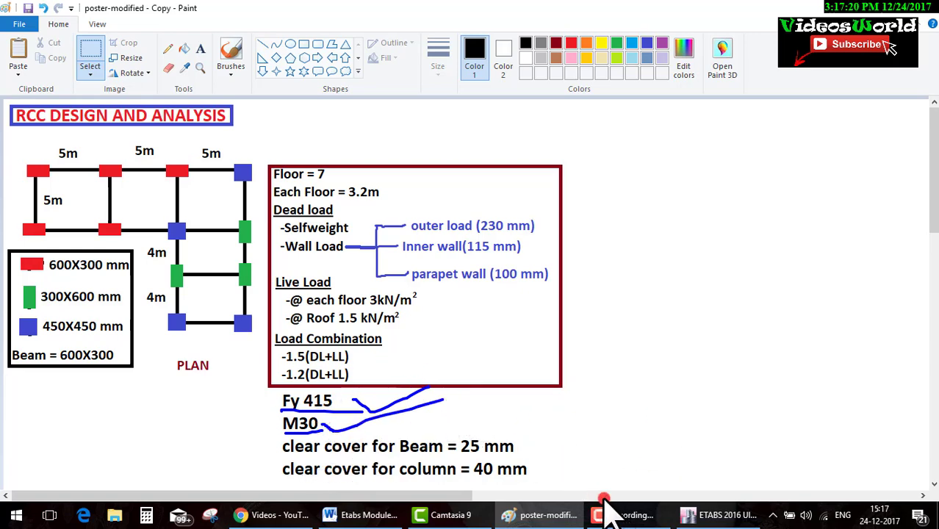
pyautogui.click(716, 514)
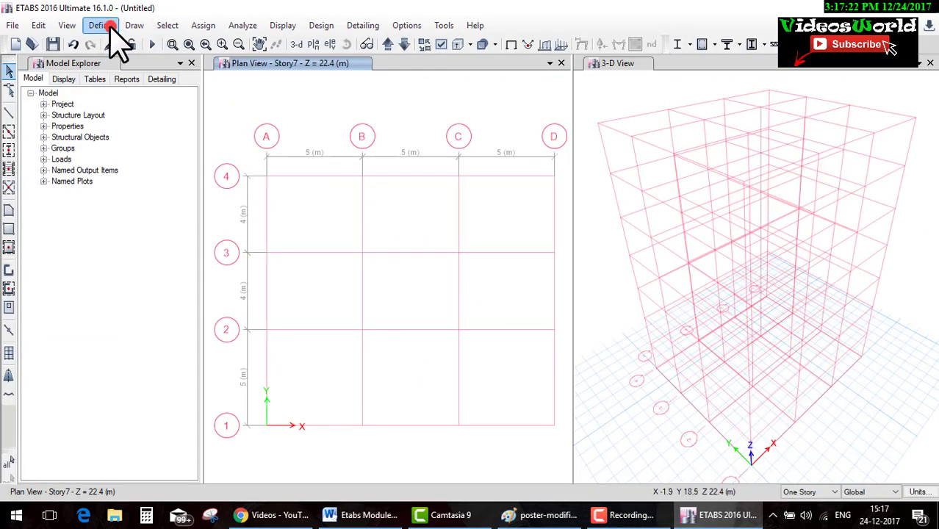
# Add an India-region M30 concrete material and set its weight per unit volume to 25 kN/m³
pyautogui.click(109, 27)
pyautogui.click(154, 47)
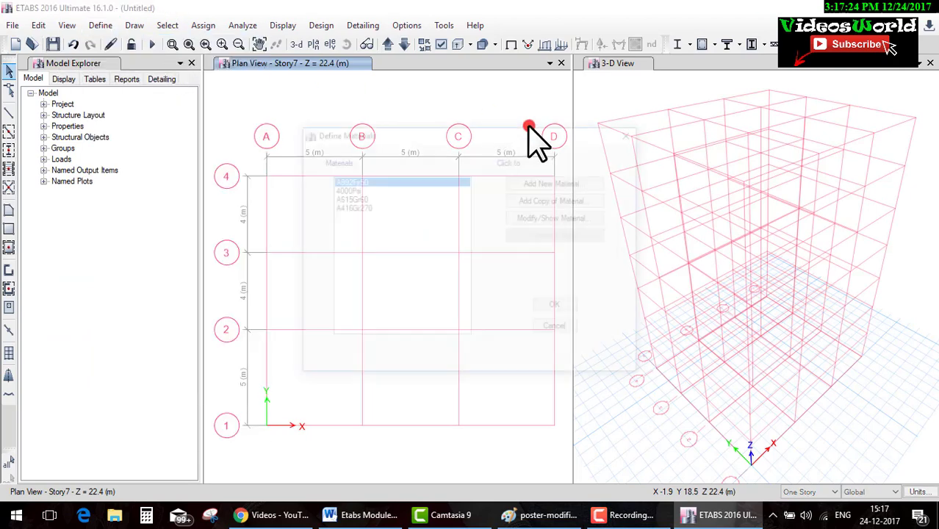
pyautogui.click(544, 184)
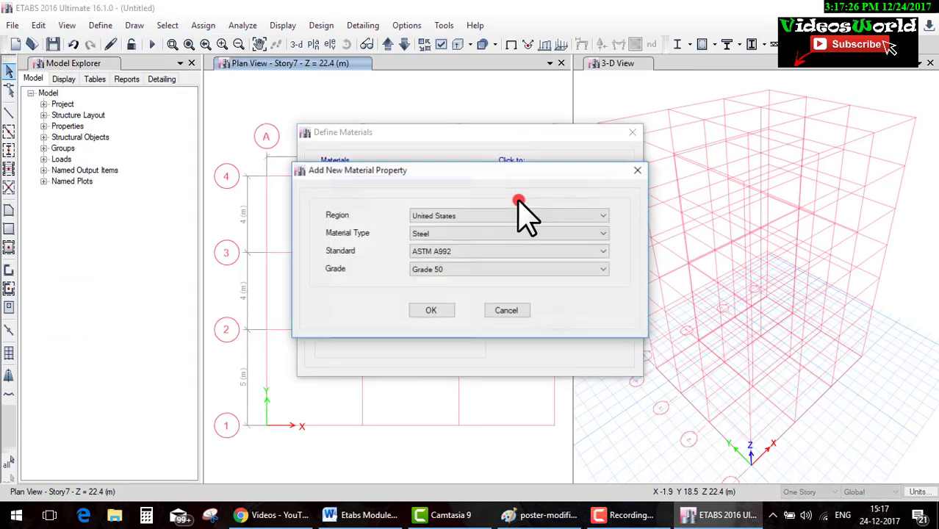
pyautogui.click(460, 215)
pyautogui.click(415, 247)
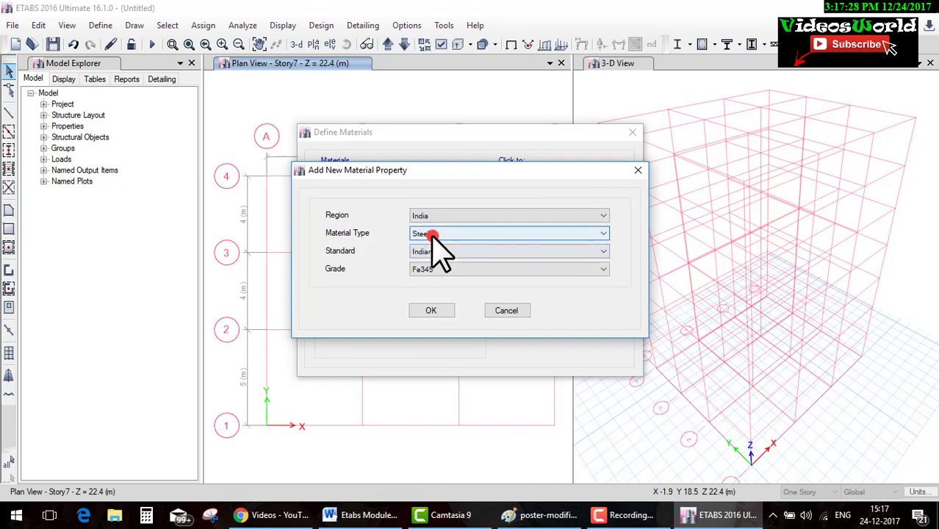
pyautogui.click(432, 234)
pyautogui.click(439, 256)
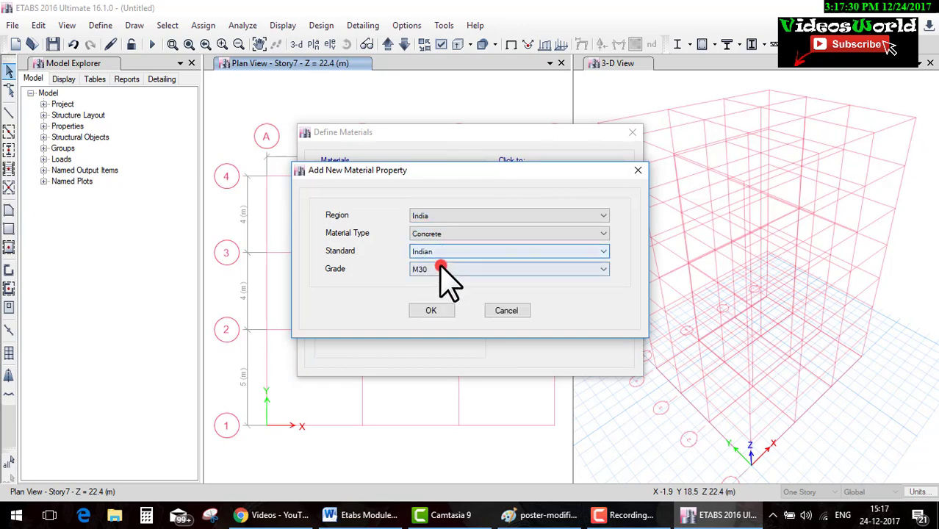
pyautogui.click(432, 310)
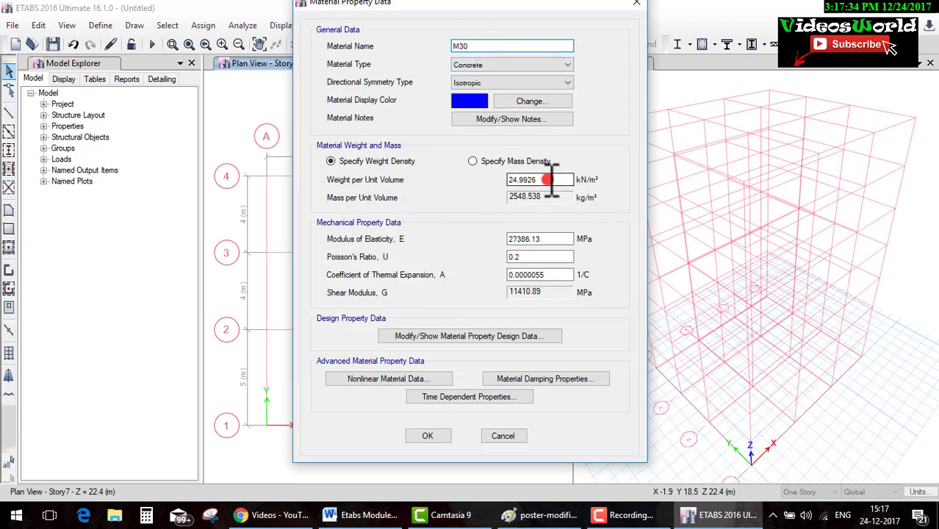
pyautogui.moveTo(550, 180); pyautogui.dragTo(485, 189)
pyautogui.write('25')
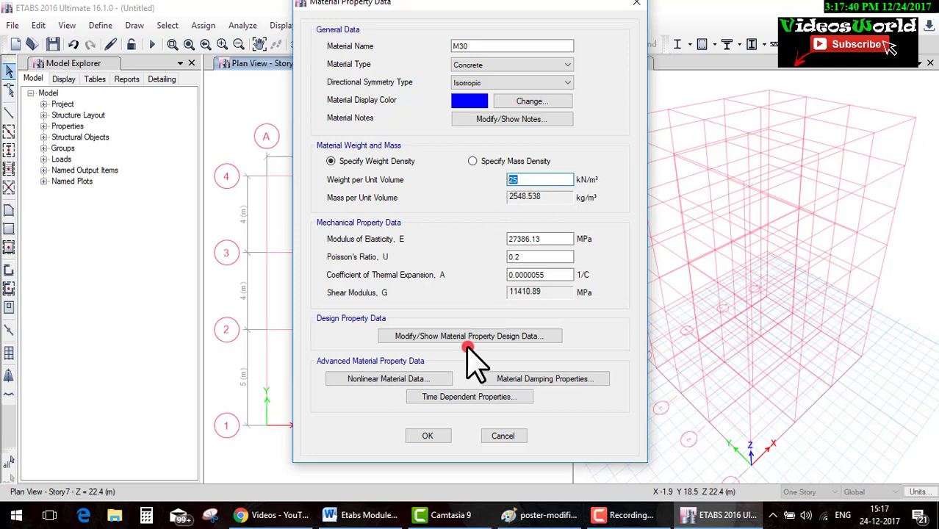
pyautogui.click(436, 437)
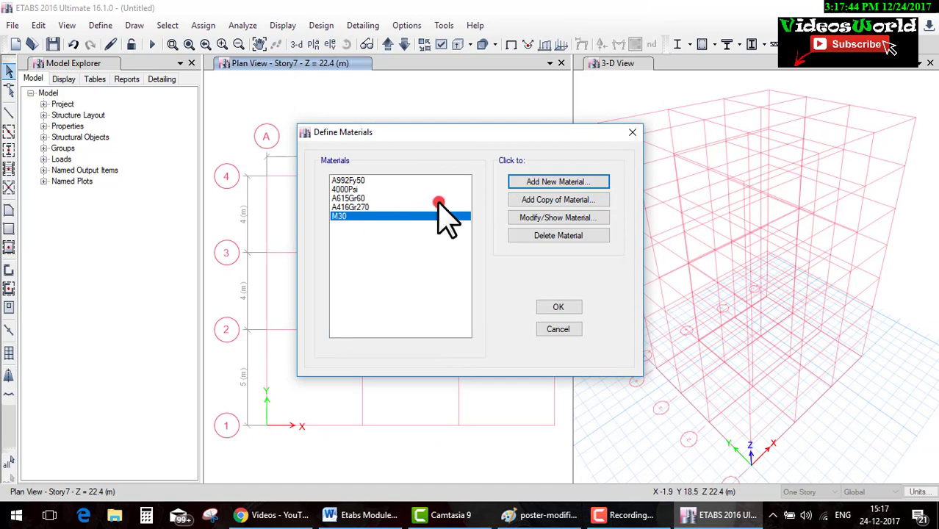
# Add the HYSD Grade 415 rebar material as fy415 and close the materials list
pyautogui.click(524, 182)
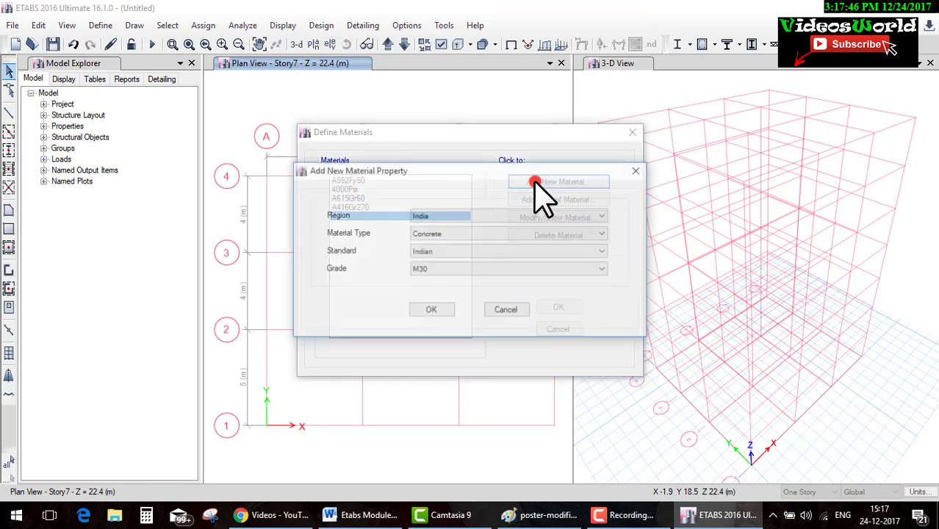
pyautogui.click(430, 236)
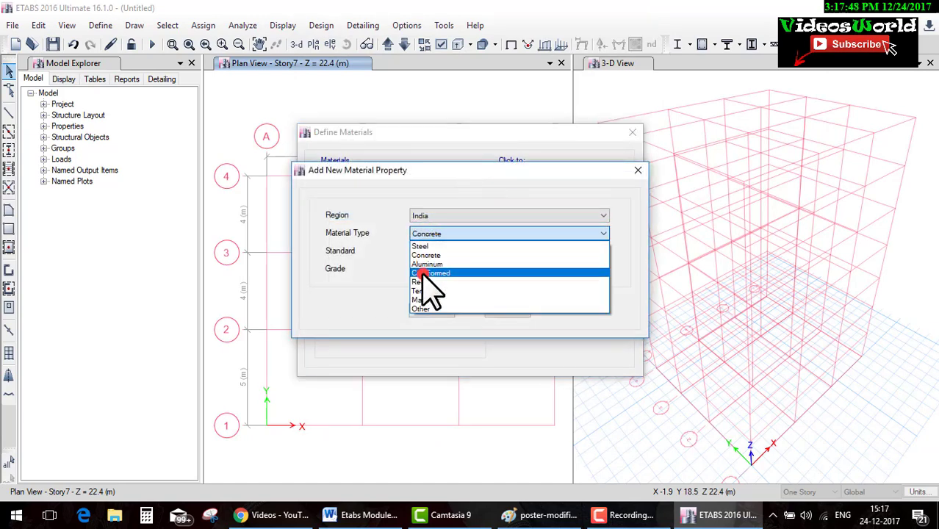
pyautogui.click(430, 282)
pyautogui.click(426, 269)
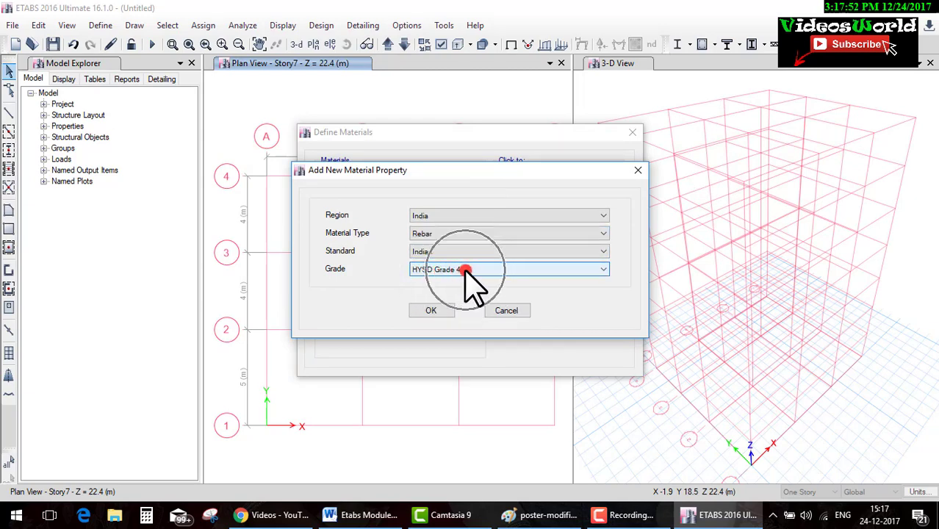
pyautogui.click(428, 310)
pyautogui.write('fy415')
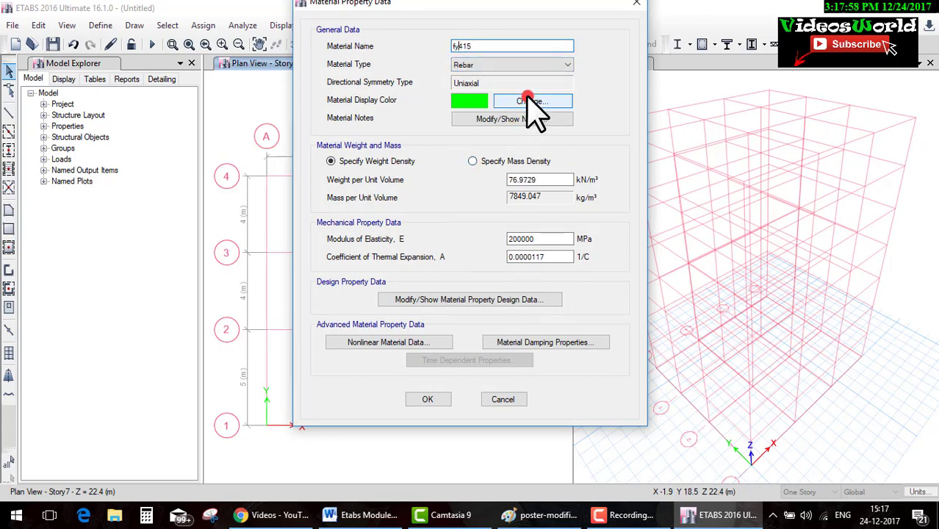
pyautogui.click(437, 401)
pyautogui.click(341, 228)
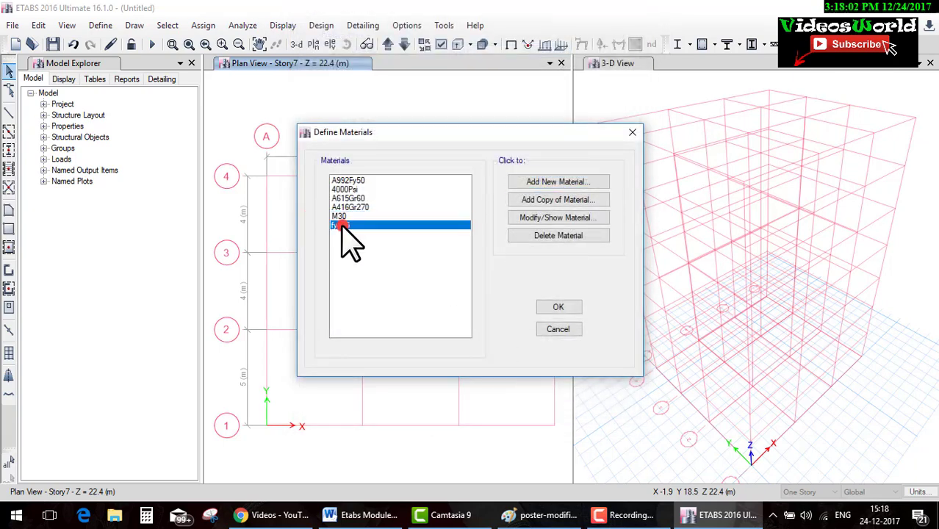
pyautogui.click(569, 306)
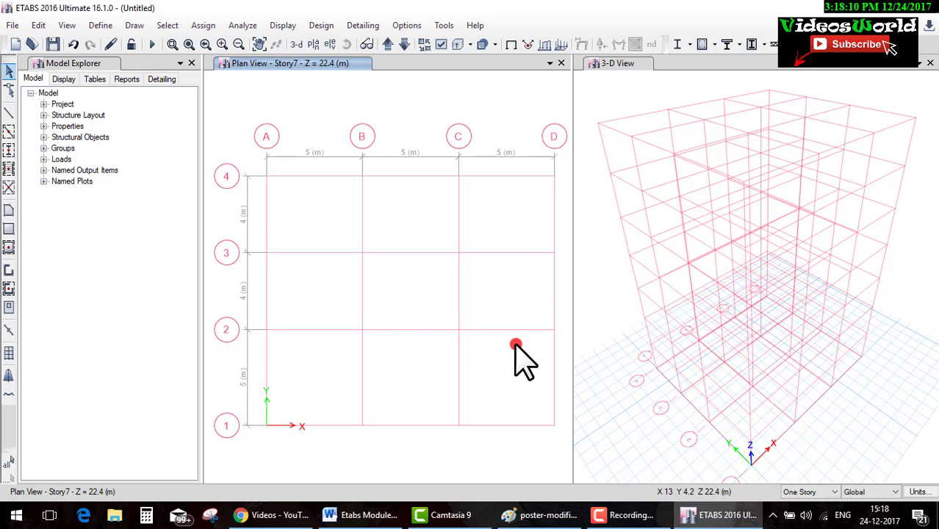
# Write 'slab 150 mm thickness' and 'm25' below the legend in Paint, tick m25, and return to ETABS
pyautogui.click(540, 514)
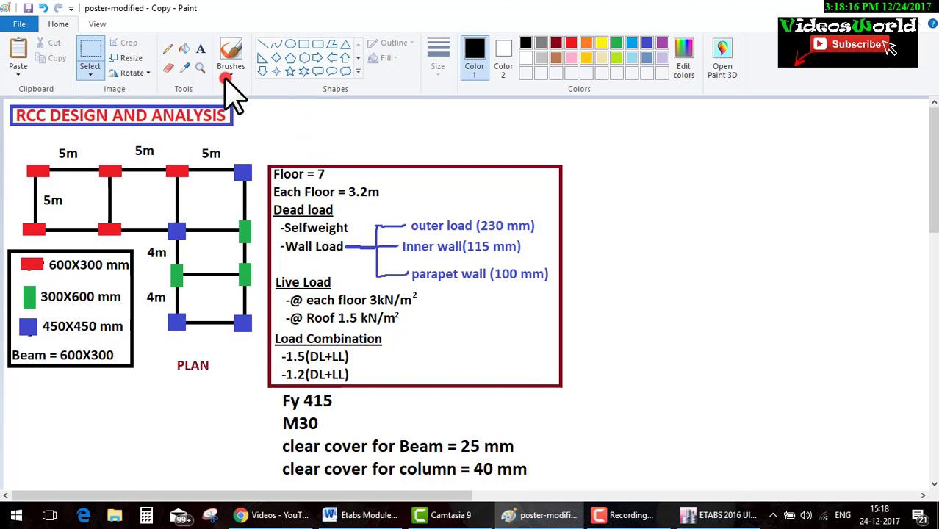
pyautogui.click(418, 361)
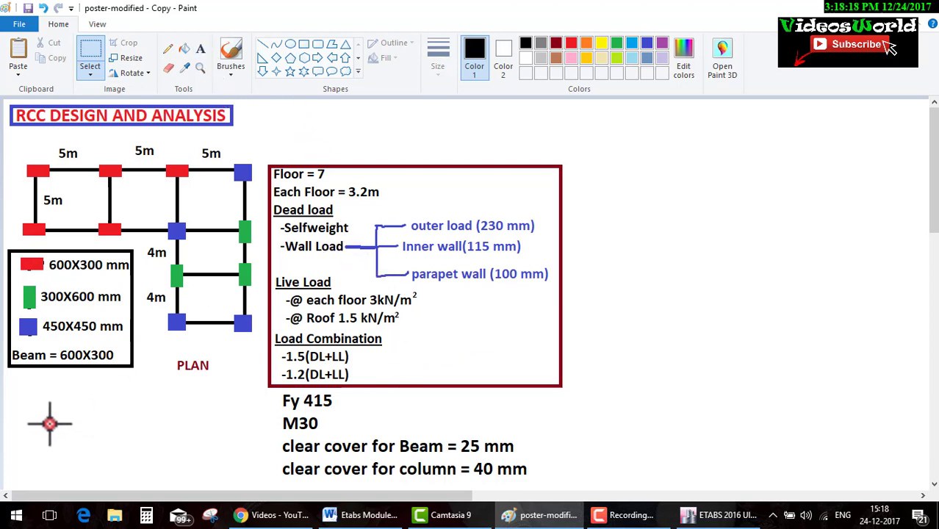
pyautogui.click(201, 49)
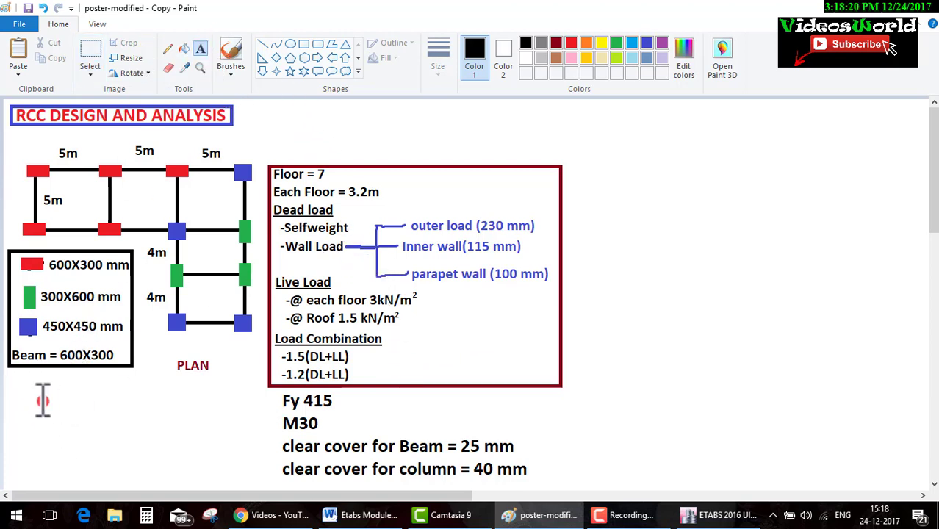
pyautogui.click(43, 400)
pyautogui.write('slab 150 mm thickness')
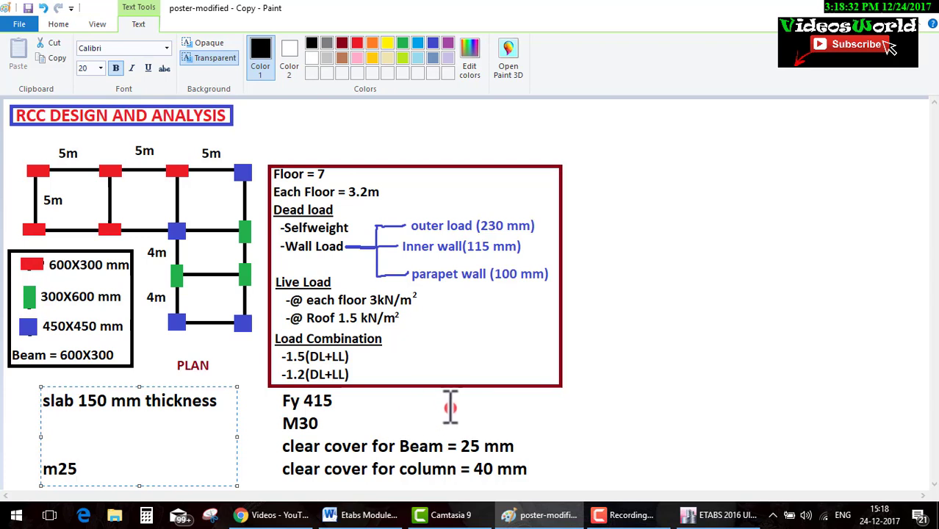
pyautogui.click(450, 408)
pyautogui.moveTo(38, 481); pyautogui.dragTo(80, 477)
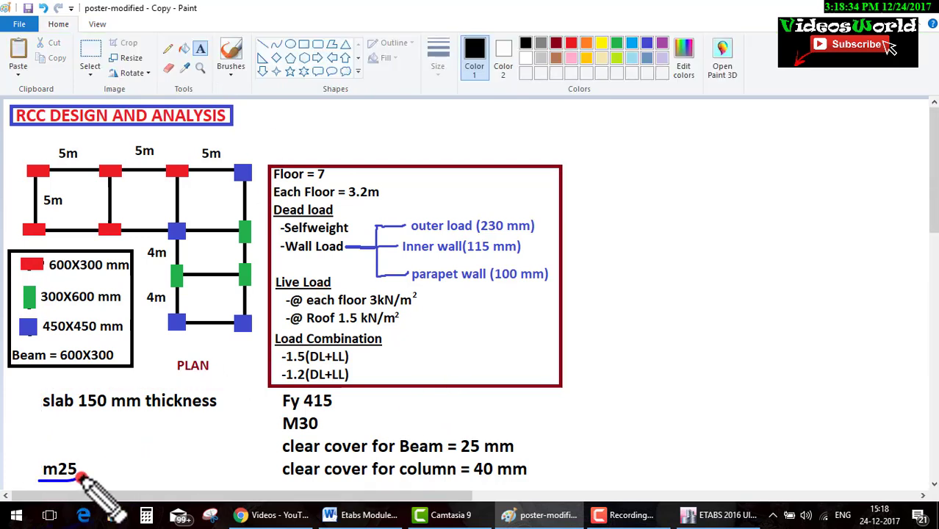
pyautogui.moveTo(187, 444); pyautogui.dragTo(213, 430)
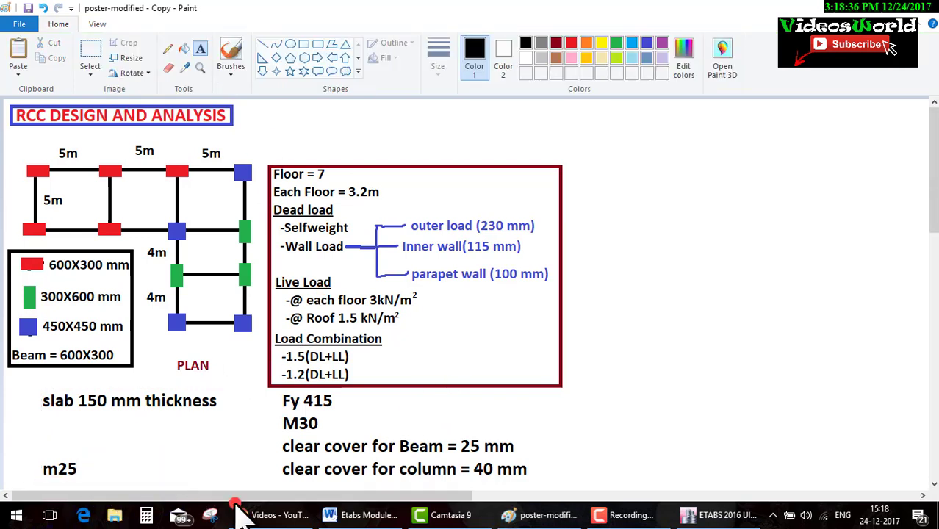
pyautogui.click(716, 515)
# Add a new Indian concrete material of grade M25
pyautogui.click(107, 26)
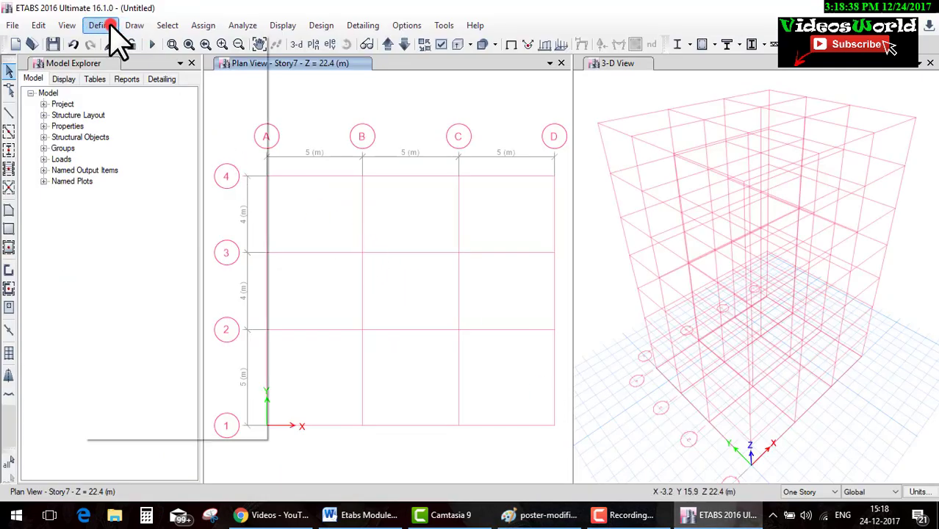
pyautogui.click(121, 40)
pyautogui.click(542, 183)
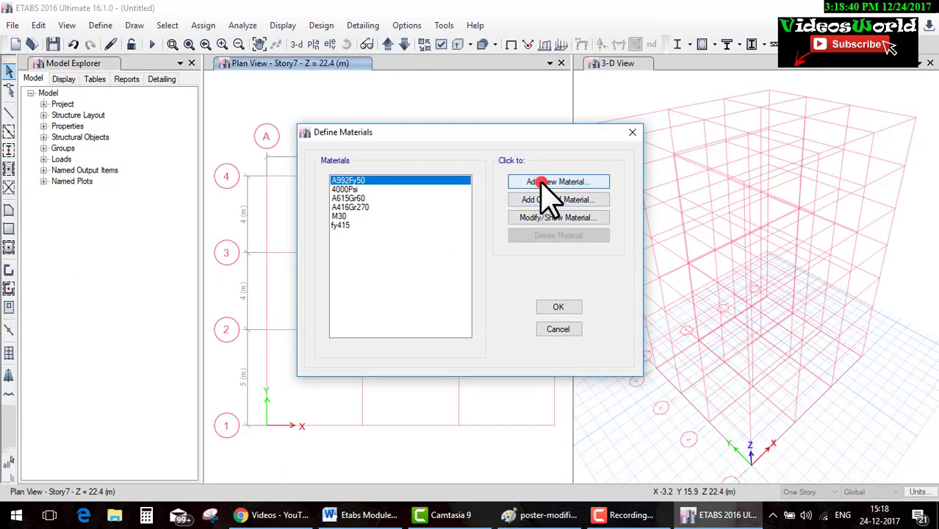
pyautogui.click(461, 234)
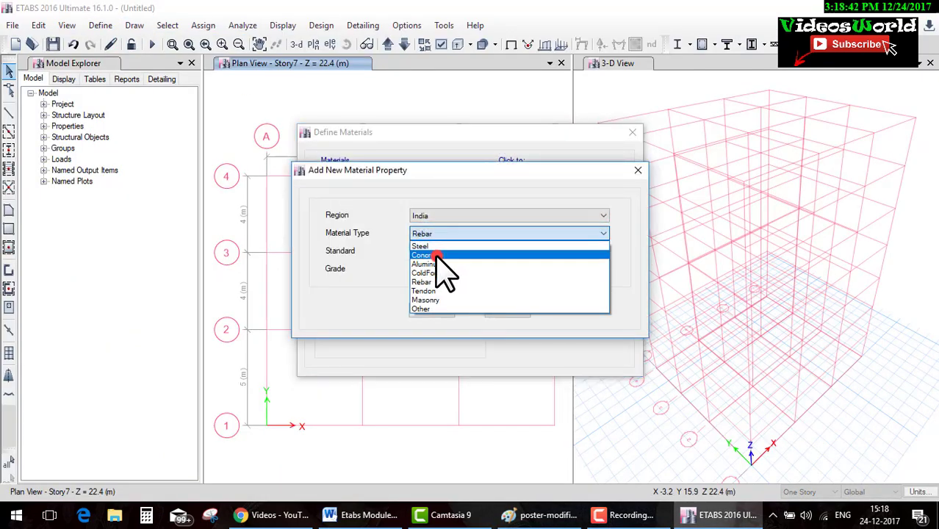
pyautogui.click(436, 255)
pyautogui.click(446, 269)
pyautogui.click(440, 286)
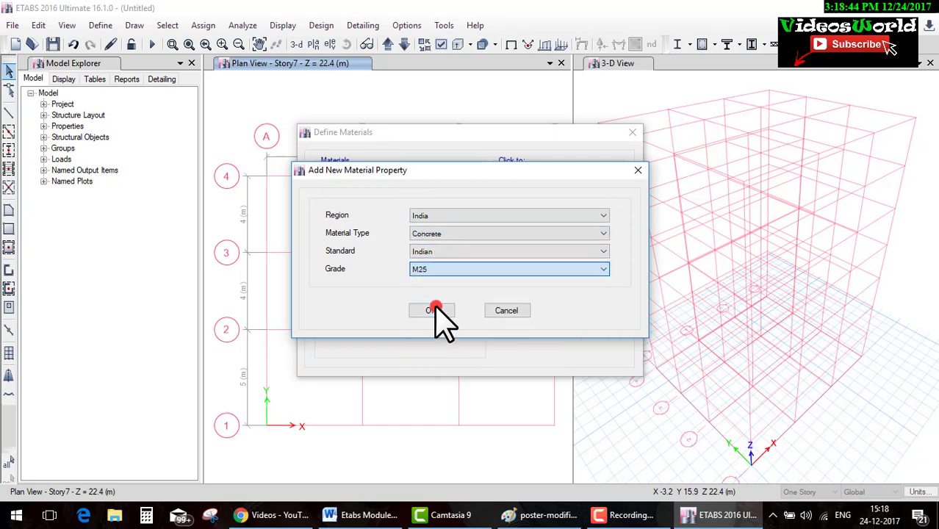
pyautogui.click(436, 310)
# Set M25's weight per unit volume to 25 kN/m³ and close the materials list
pyautogui.moveTo(542, 180); pyautogui.dragTo(300, 180)
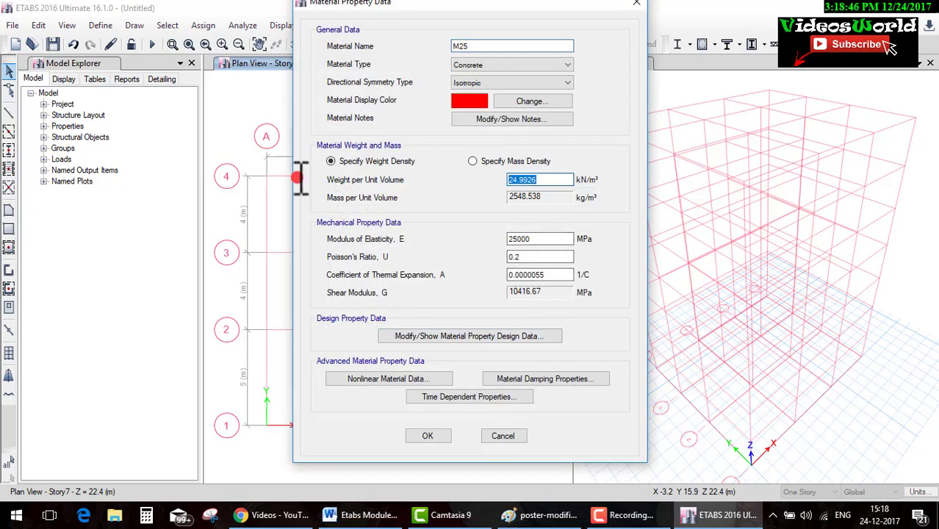
pyautogui.write('25')
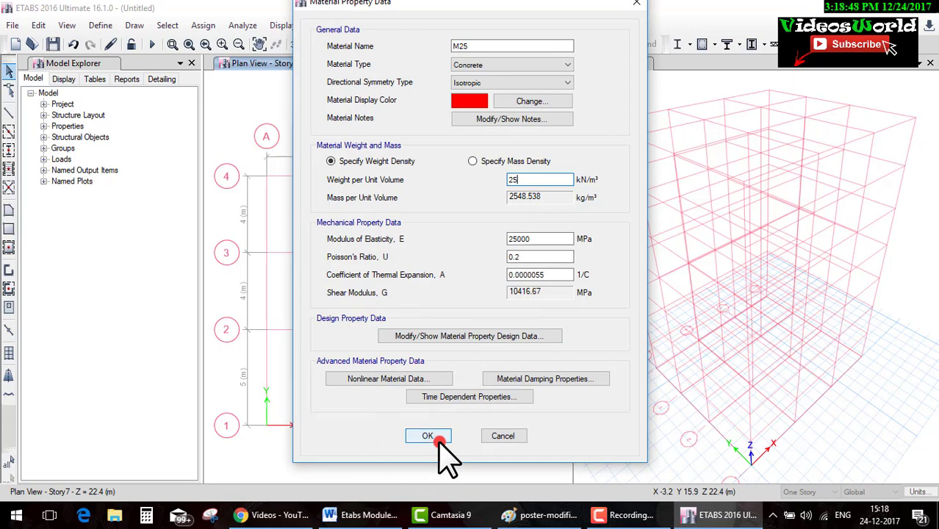
pyautogui.click(438, 441)
pyautogui.click(346, 235)
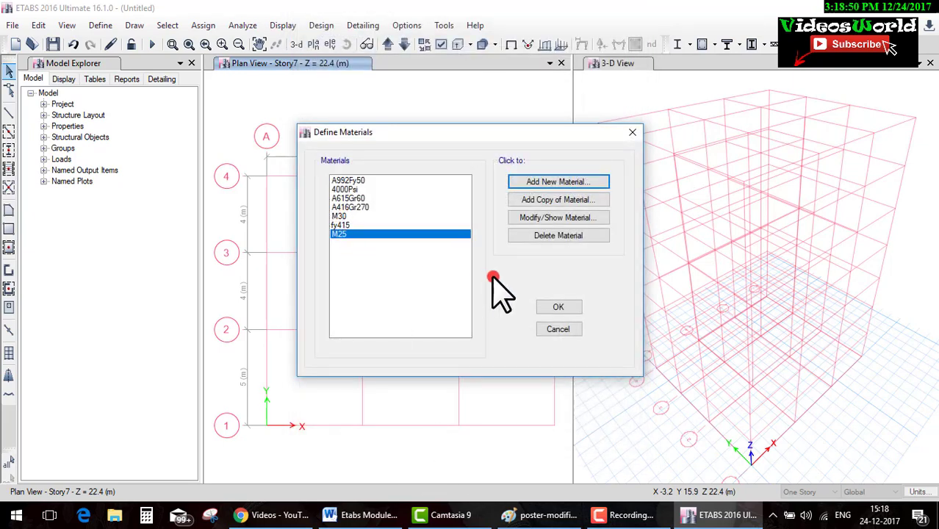
pyautogui.click(558, 309)
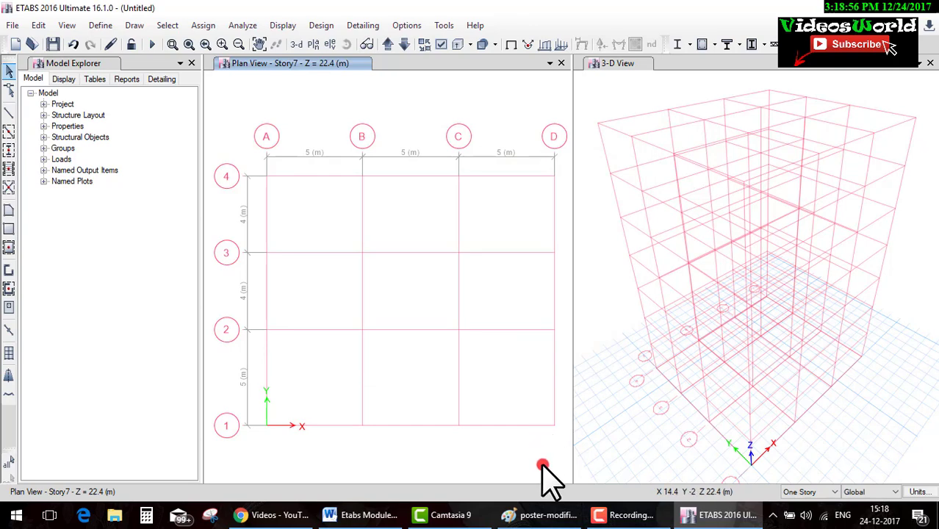
# In the Paint notes, mark up the Beam 600X300 size and M30 grade, then clear the marks
pyautogui.click(541, 515)
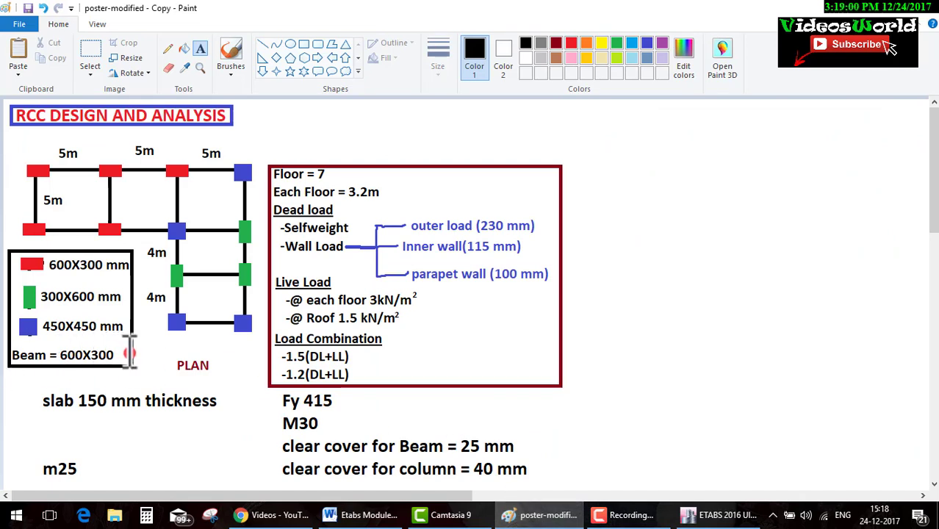
pyautogui.moveTo(130, 355); pyautogui.dragTo(70, 350)
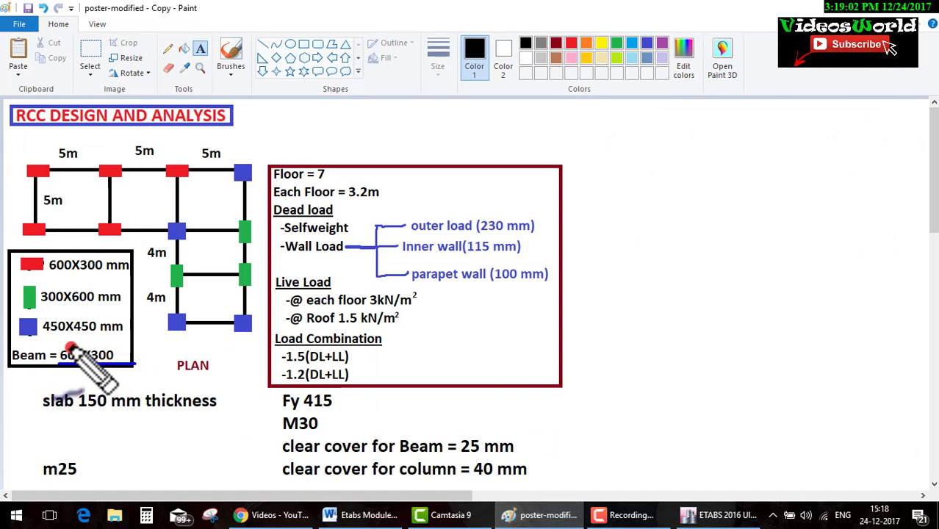
pyautogui.moveTo(65, 336); pyautogui.dragTo(121, 337)
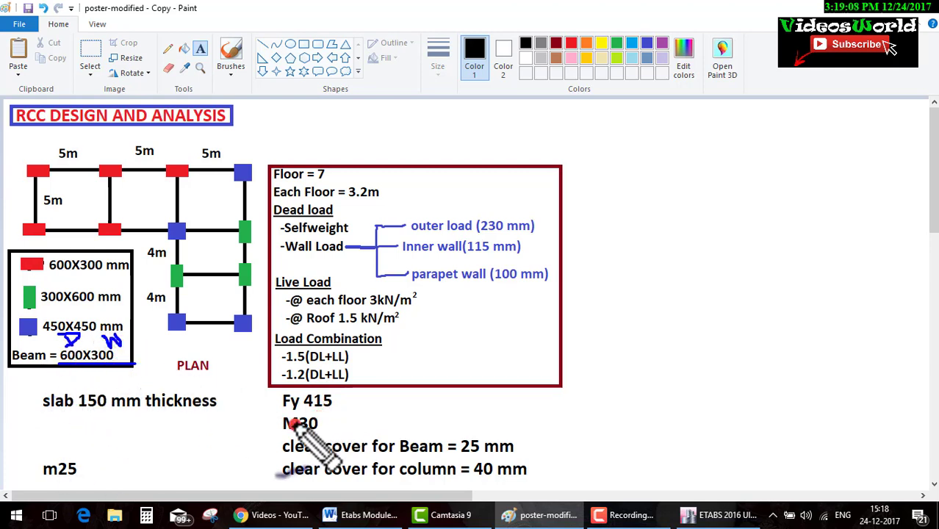
pyautogui.moveTo(283, 432); pyautogui.dragTo(318, 432)
pyautogui.press('Escape')
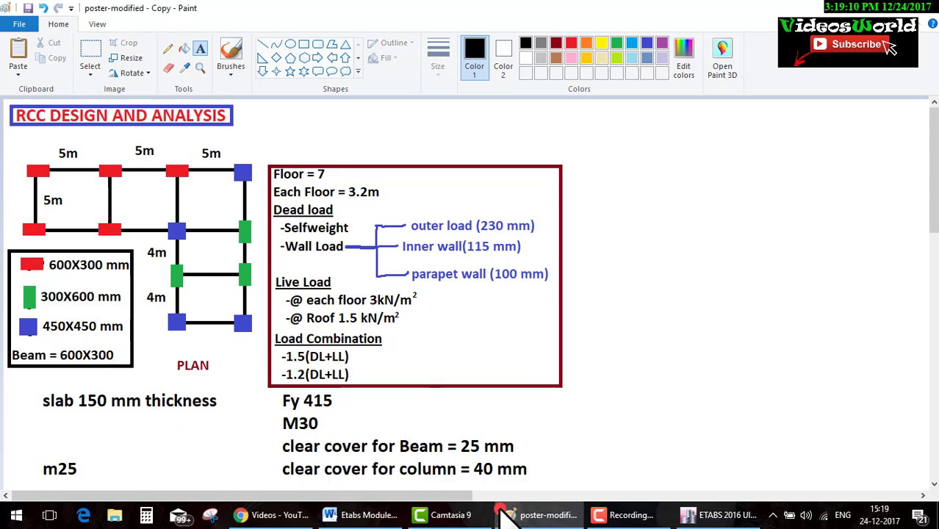
# Back in ETABS, start a new rectangular concrete frame section from Frame Properties
pyautogui.click(709, 515)
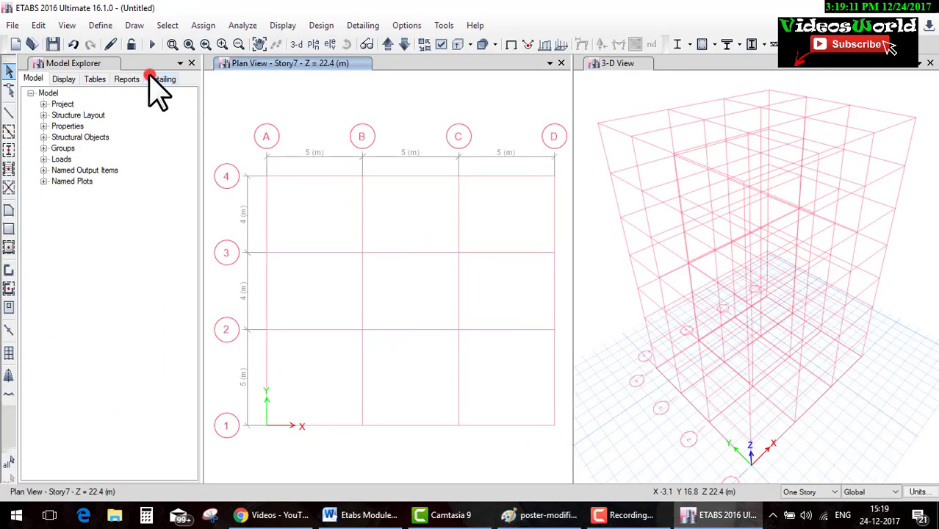
pyautogui.click(97, 27)
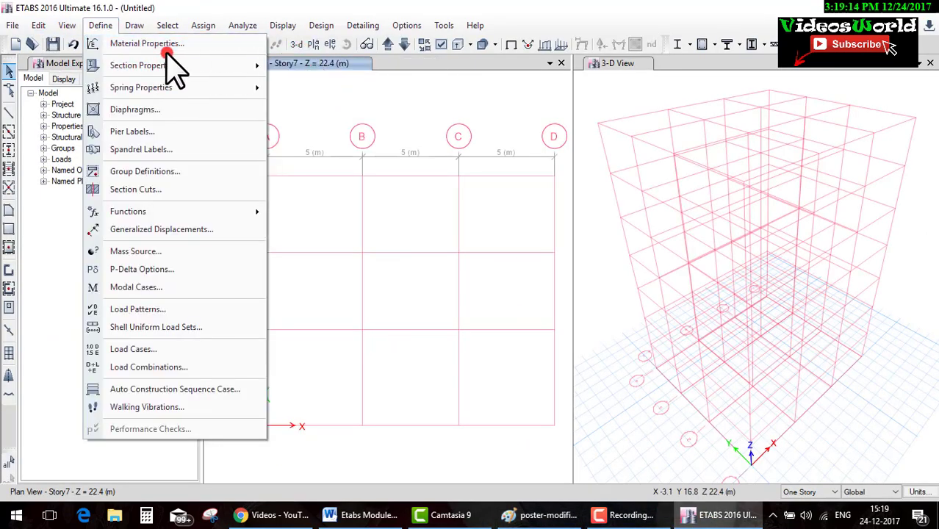
pyautogui.moveTo(138, 65)
pyautogui.click(305, 65)
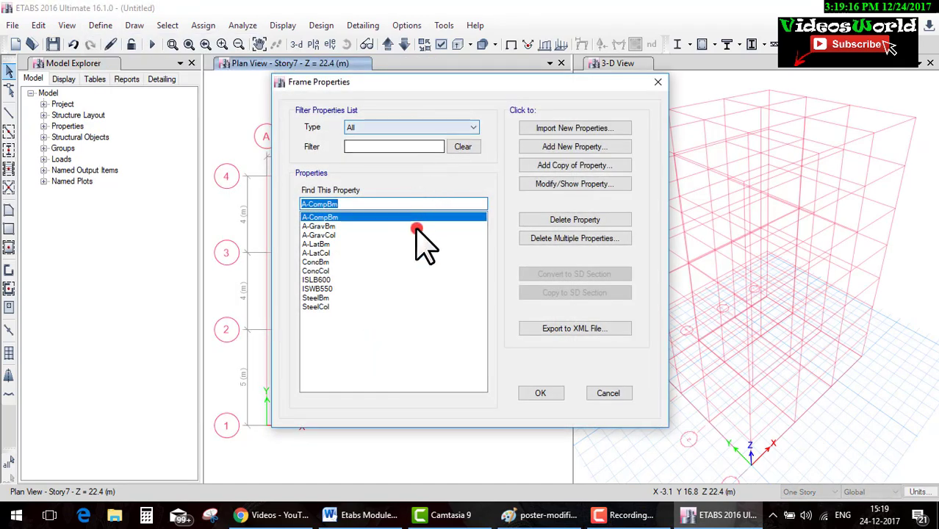
pyautogui.click(588, 146)
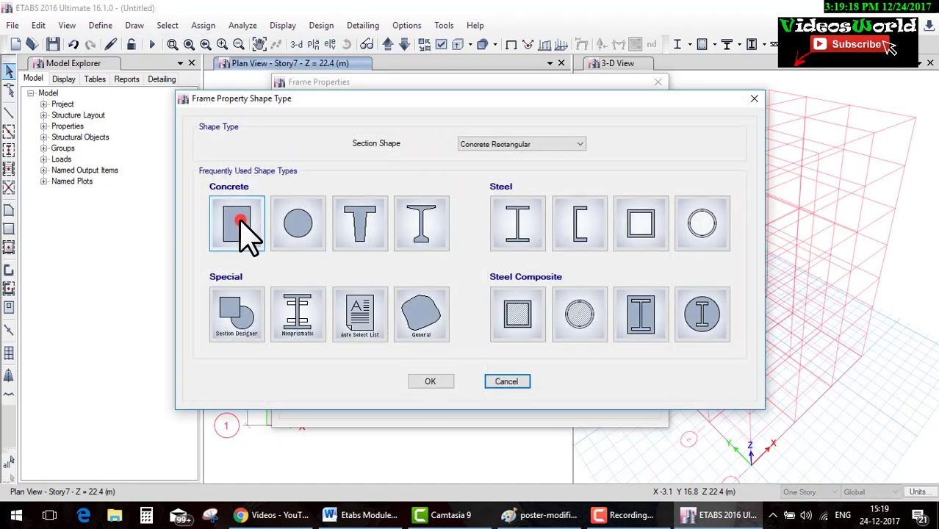
pyautogui.click(452, 222)
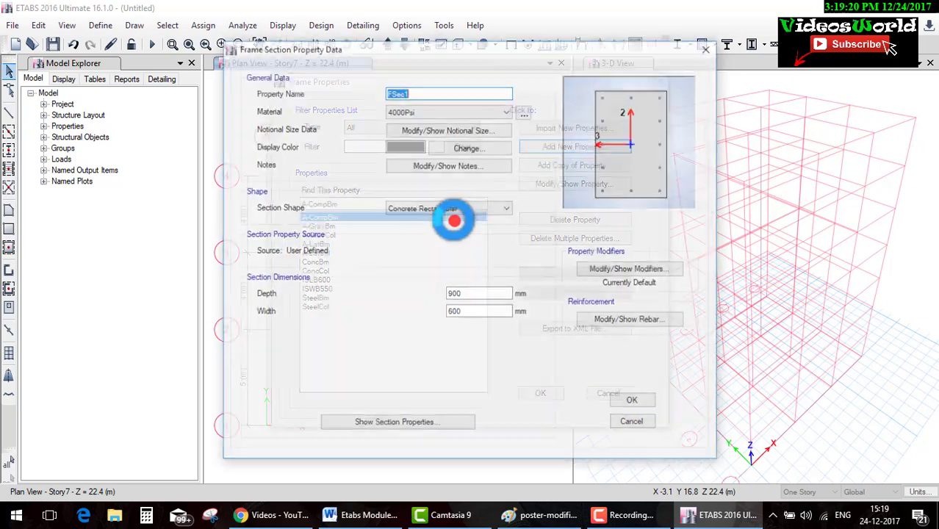
# Give it depth 600, width 300 and M30 material, name it Beam, and save
pyautogui.moveTo(477, 294); pyautogui.dragTo(352, 312)
pyautogui.write('6')
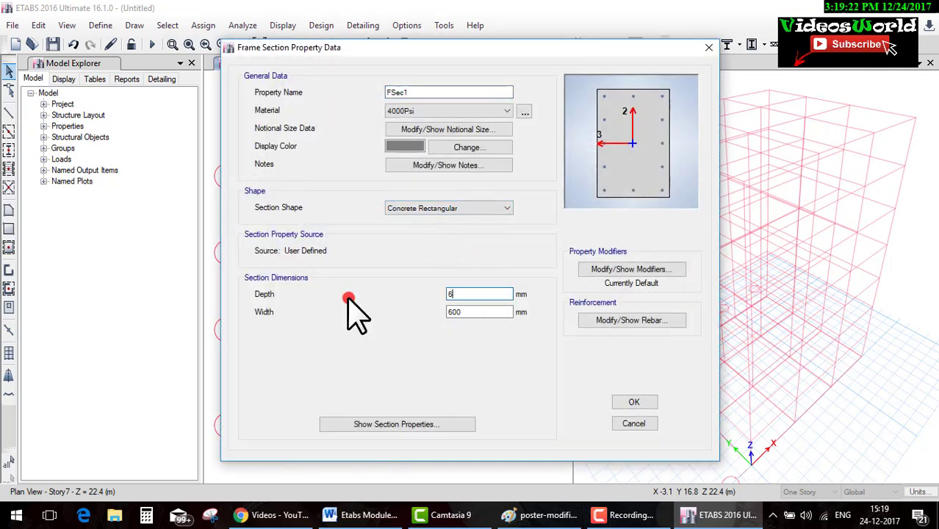
pyautogui.write('00')
pyautogui.moveTo(448, 315); pyautogui.dragTo(387, 325)
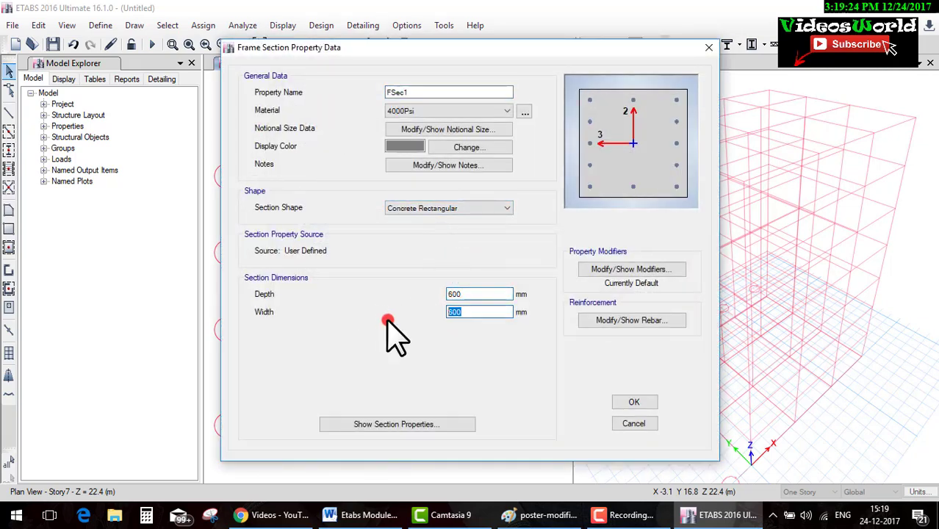
pyautogui.write('3')
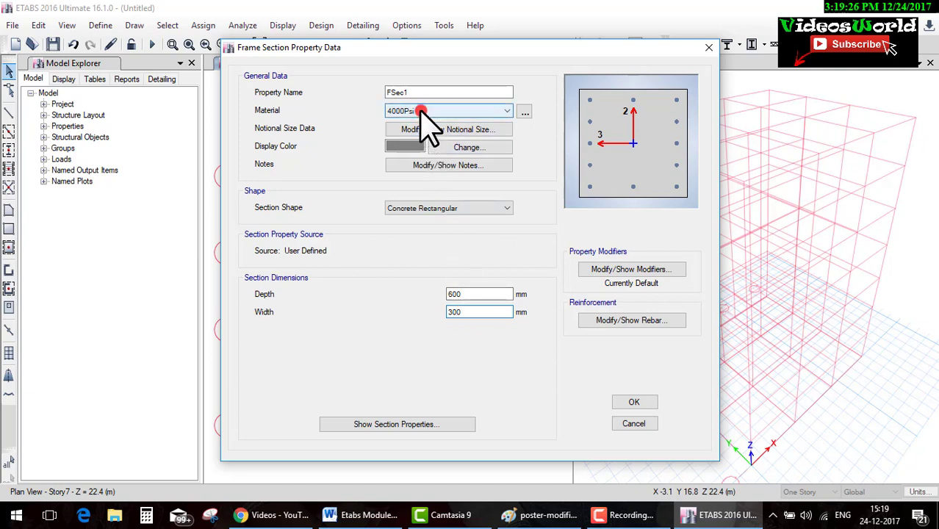
pyautogui.click(421, 111)
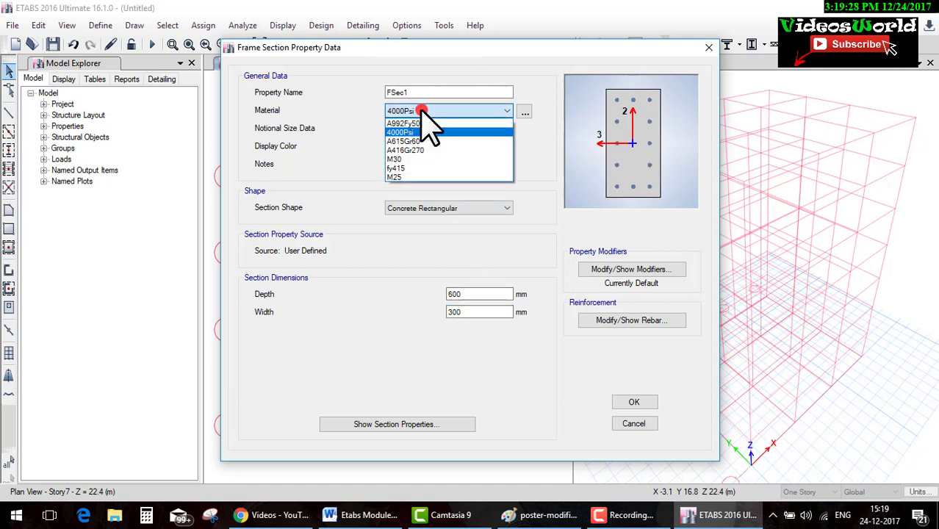
pyautogui.click(415, 160)
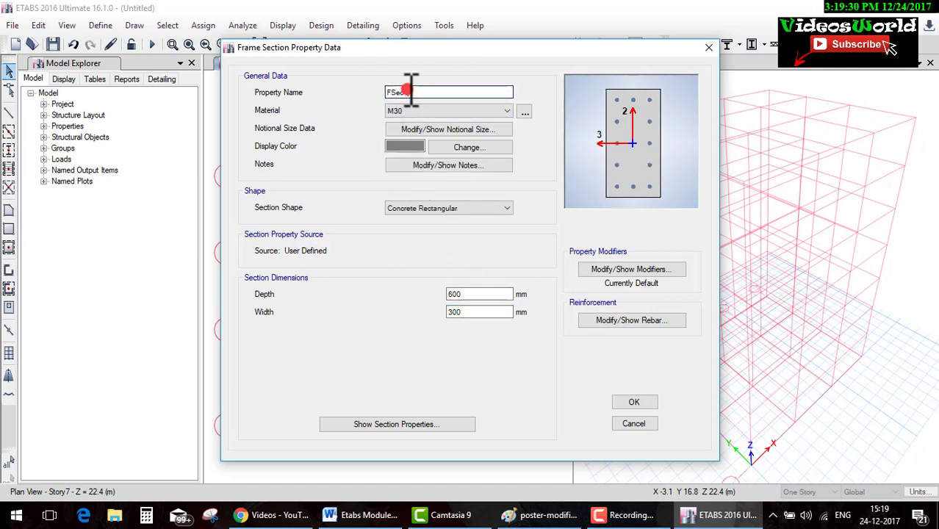
pyautogui.moveTo(410, 91); pyautogui.dragTo(334, 94)
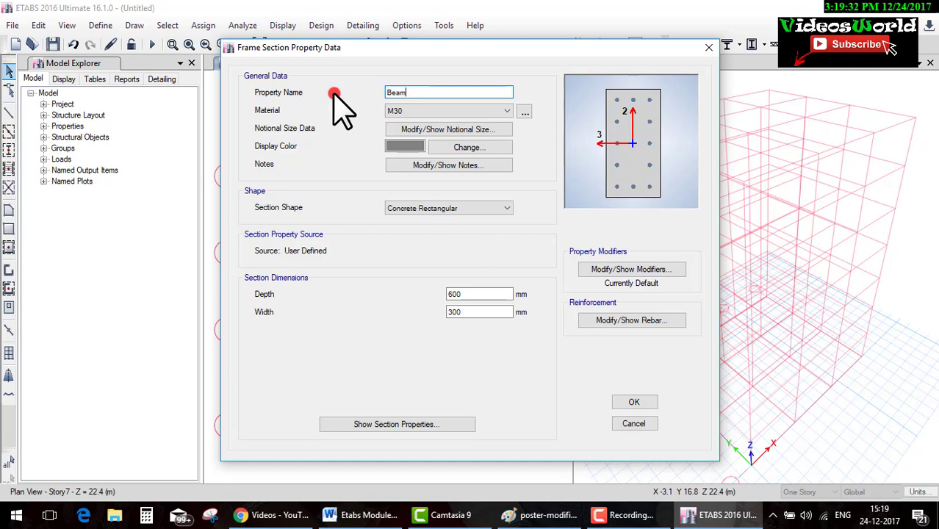
pyautogui.click(647, 403)
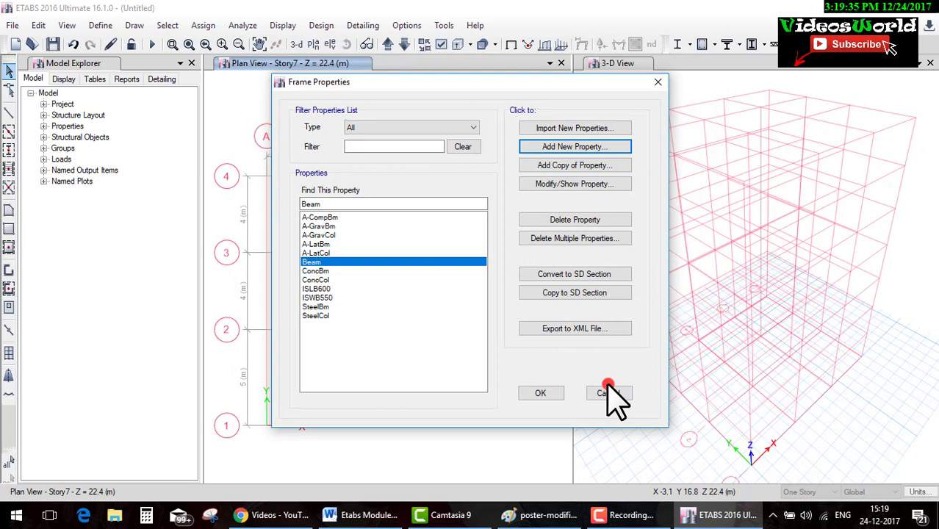
pyautogui.click(308, 276)
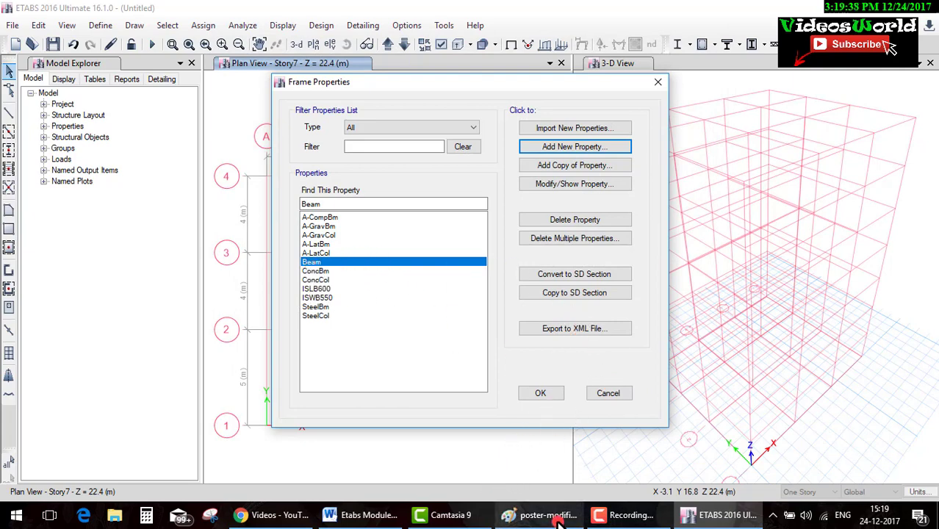
pyautogui.click(537, 515)
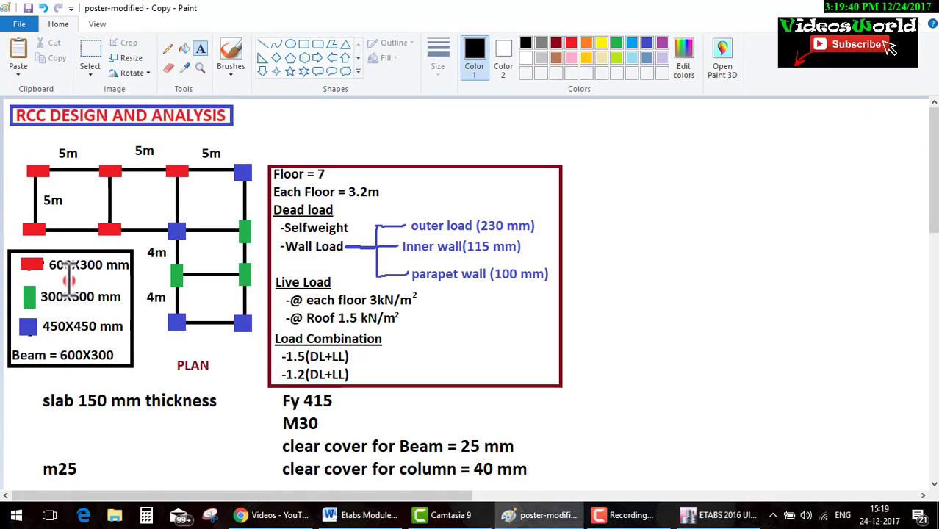
pyautogui.moveTo(37, 277); pyautogui.dragTo(107, 279)
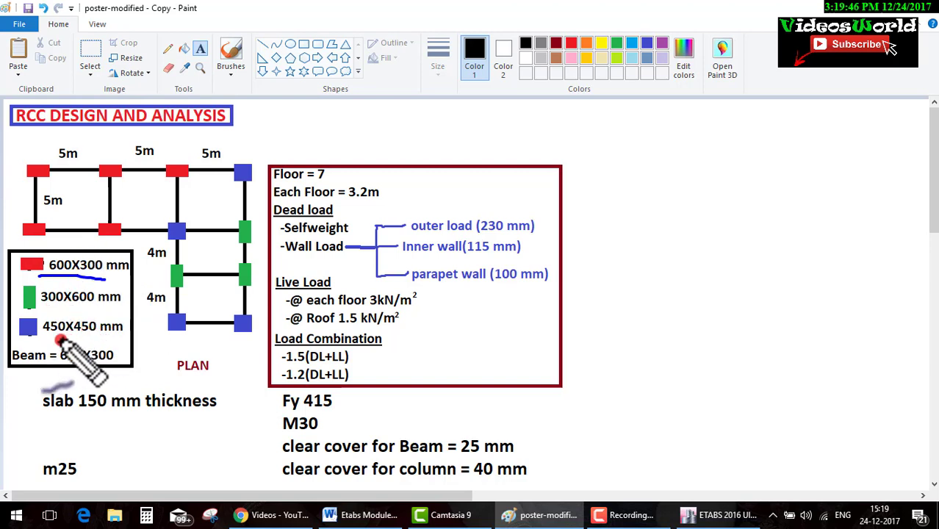
pyautogui.moveTo(61, 340); pyautogui.dragTo(107, 339)
pyautogui.moveTo(78, 308); pyautogui.dragTo(92, 309)
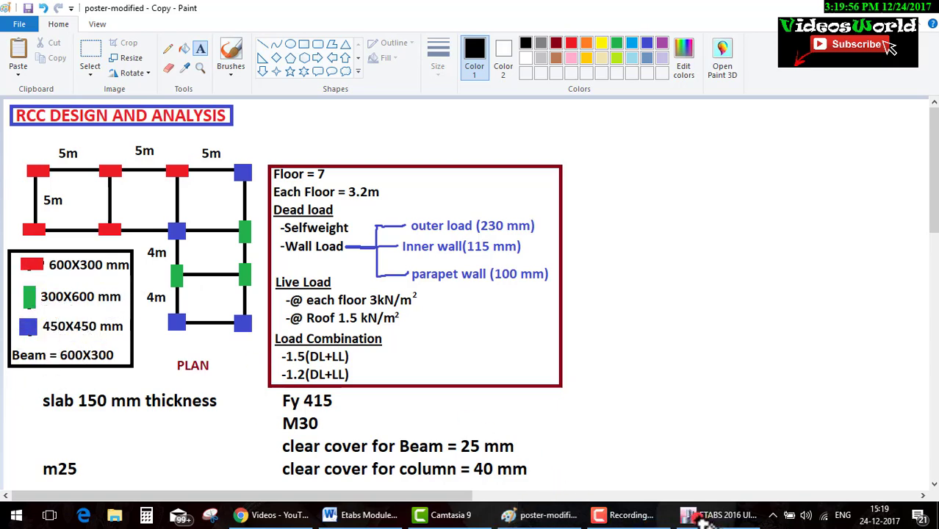
pyautogui.click(712, 516)
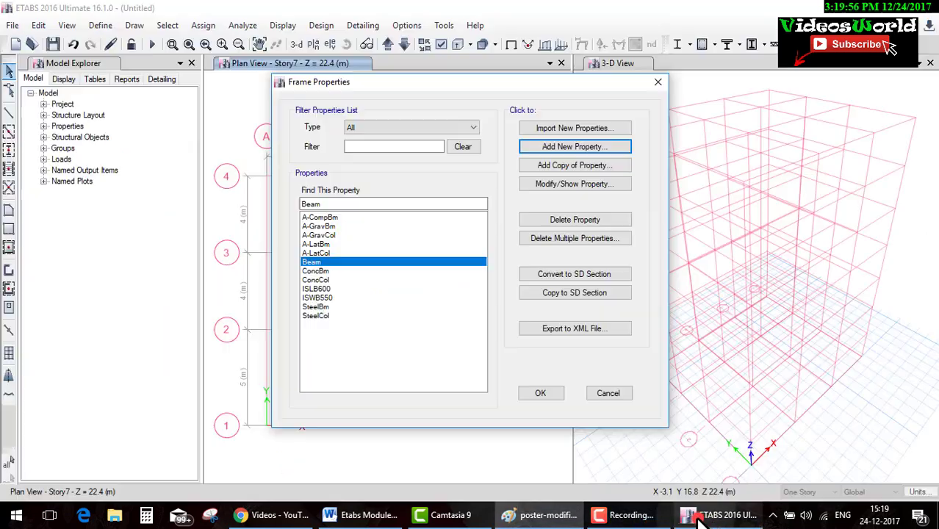
# Add the rectangular concrete 'red column' section: M30, depth 600, width 300
pyautogui.click(598, 147)
pyautogui.click(243, 219)
pyautogui.write('red column')
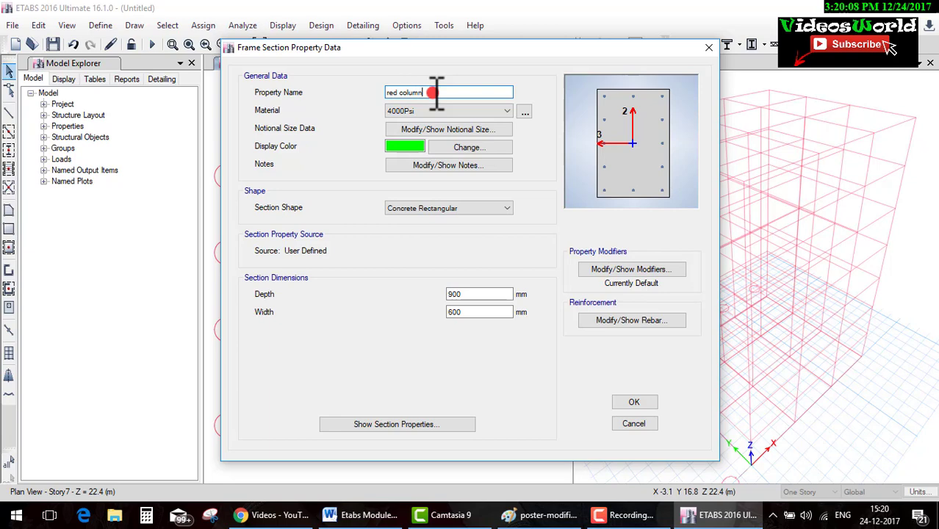
pyautogui.click(488, 111)
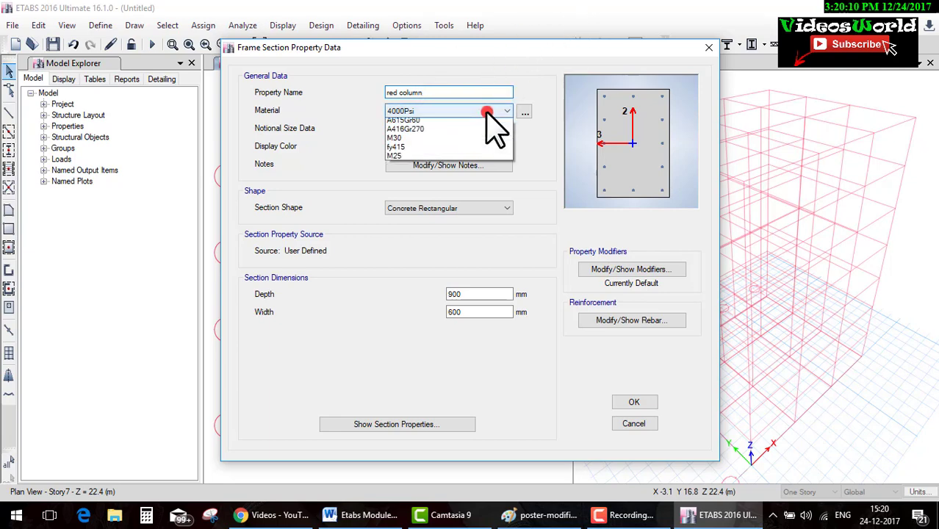
pyautogui.click(411, 159)
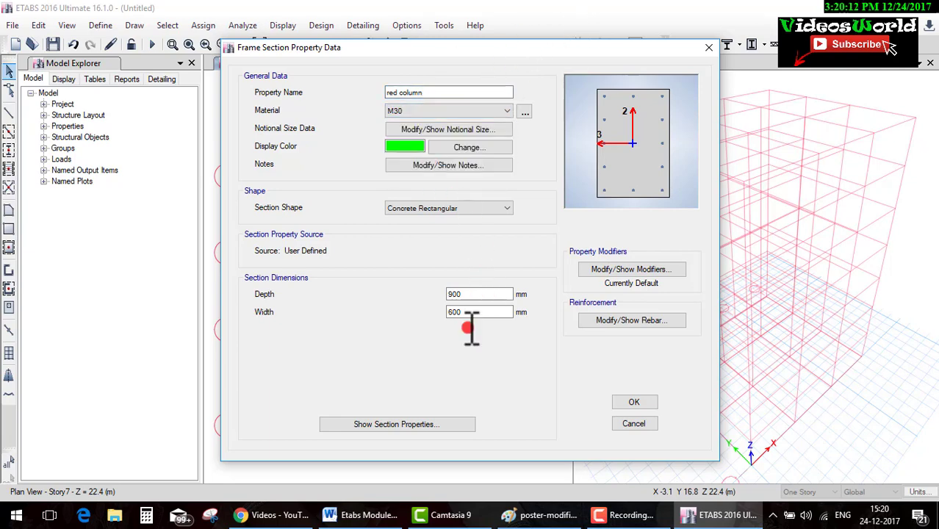
pyautogui.click(547, 518)
pyautogui.click(552, 518)
pyautogui.click(478, 301)
pyautogui.write('6')
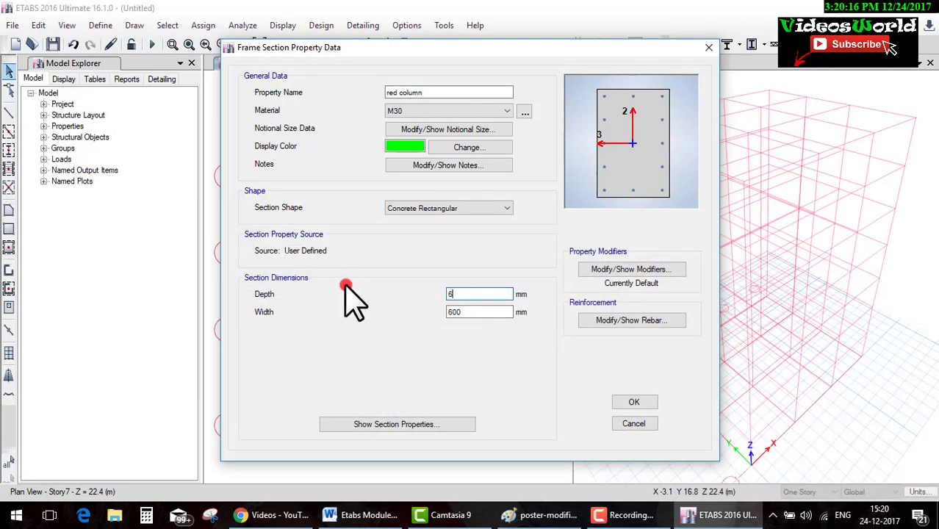
pyautogui.write('00')
pyautogui.press('Tab')
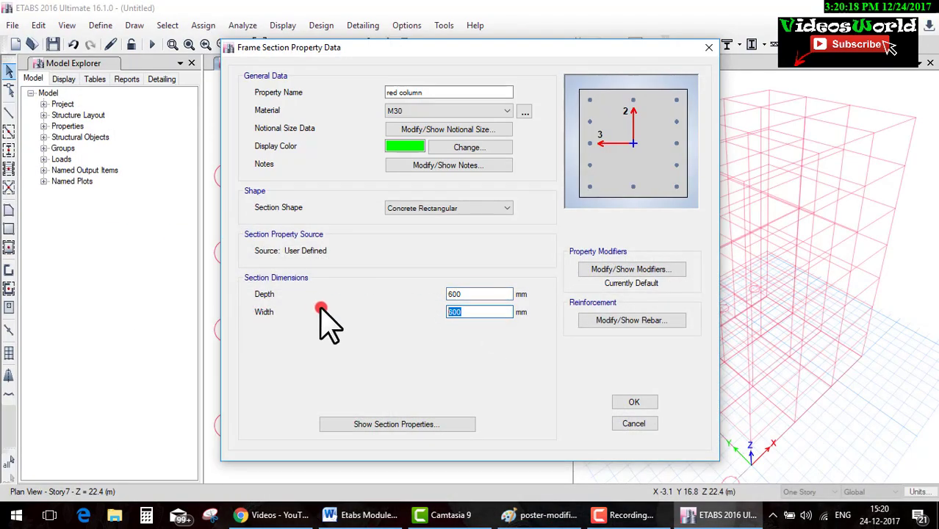
pyautogui.write('300')
pyautogui.click(633, 402)
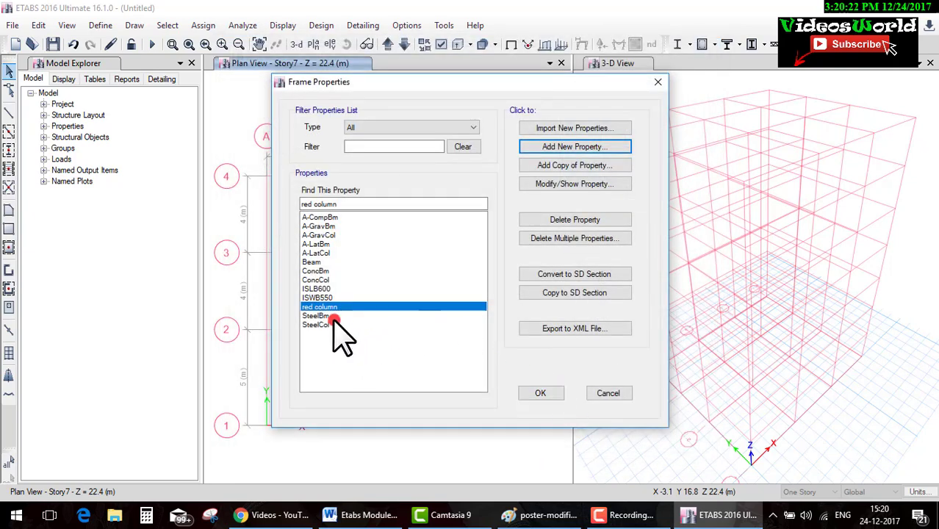
# Add the rectangular concrete 'green column' section: M30, depth 300, width 600
pyautogui.click(545, 147)
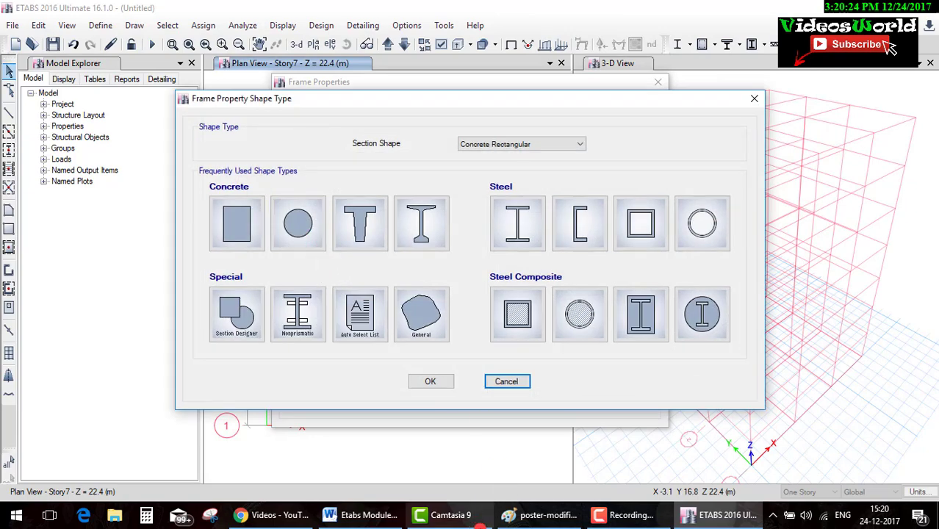
pyautogui.click(540, 518)
pyautogui.click(540, 518)
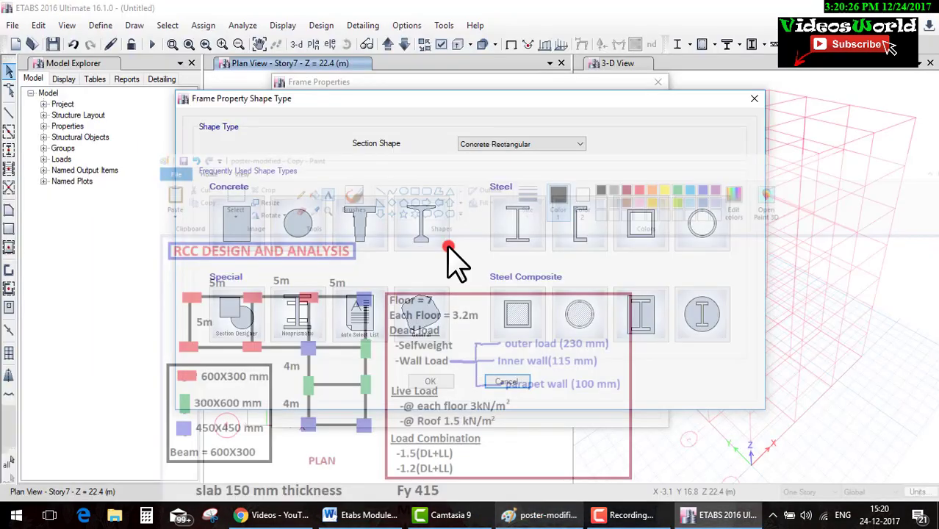
pyautogui.click(237, 237)
pyautogui.write('green column')
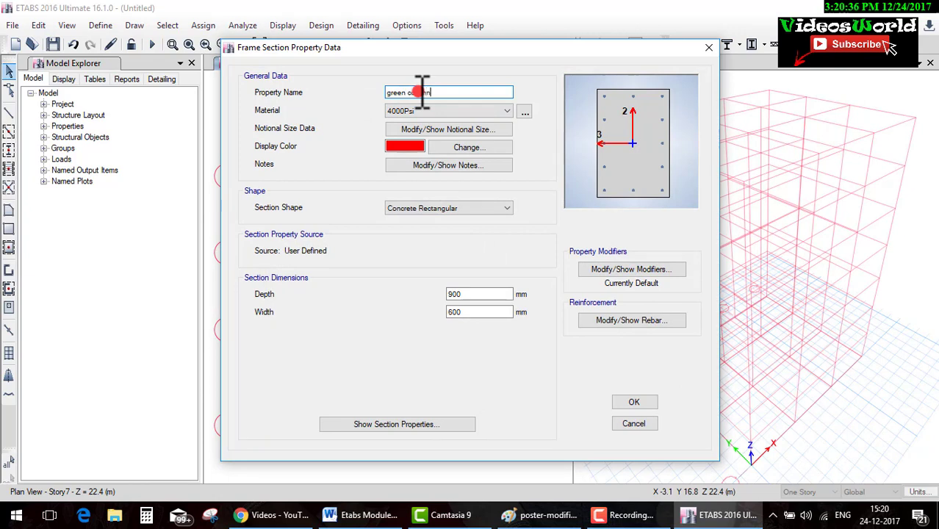
pyautogui.click(506, 110)
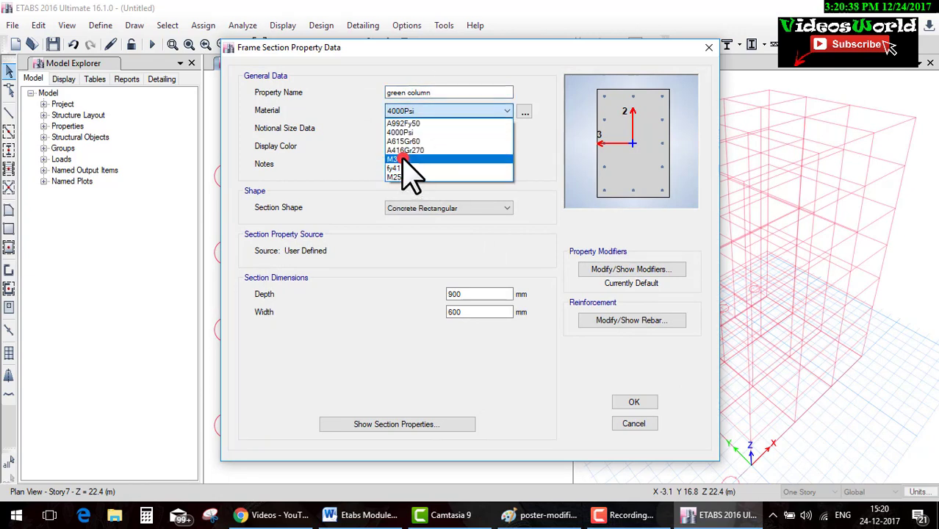
pyautogui.click(411, 170)
pyautogui.click(470, 294)
pyautogui.click(471, 294)
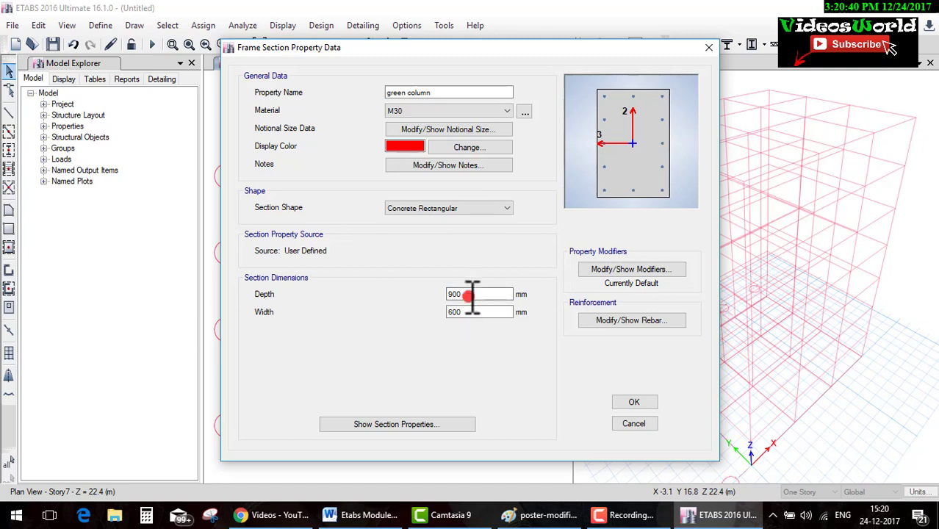
pyautogui.write('300')
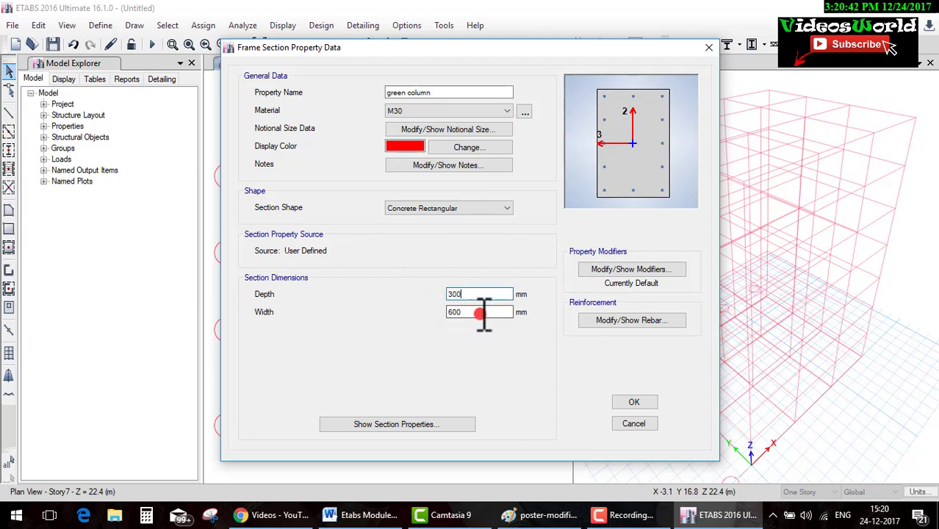
pyautogui.press('Tab')
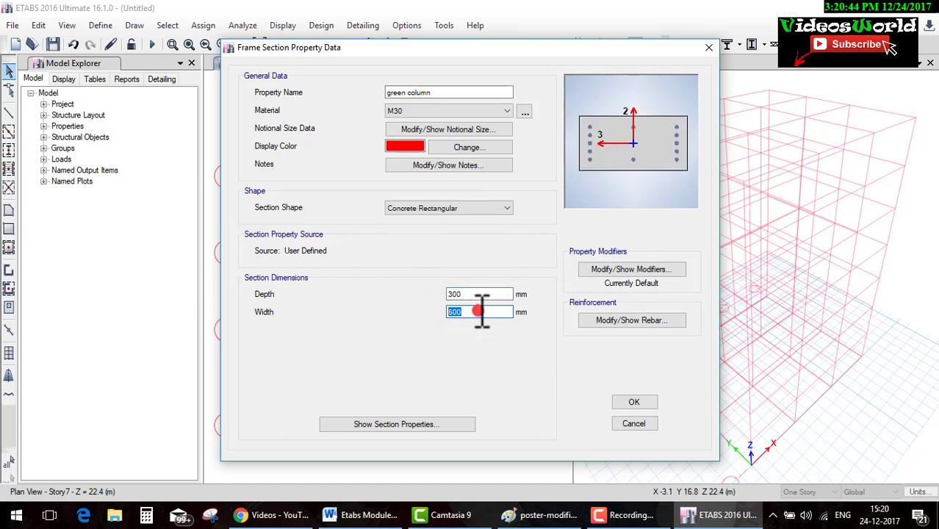
pyautogui.click(629, 400)
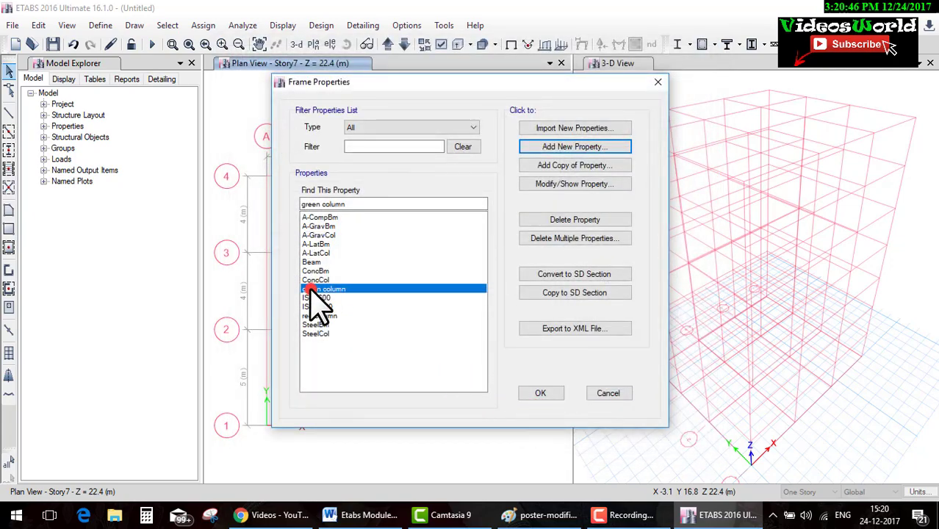
# After checking the Paint notes, start an M30 rectangular concrete section for the blue column
pyautogui.click(540, 515)
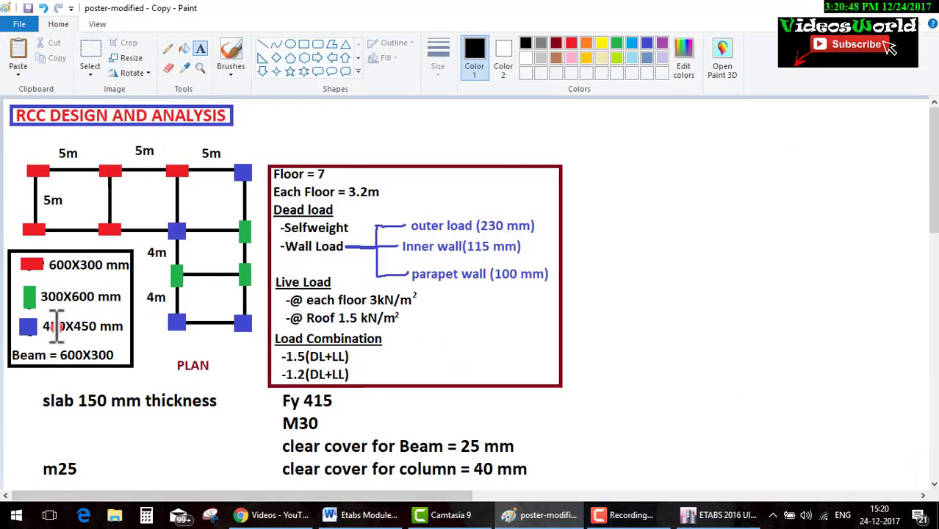
pyautogui.click(698, 515)
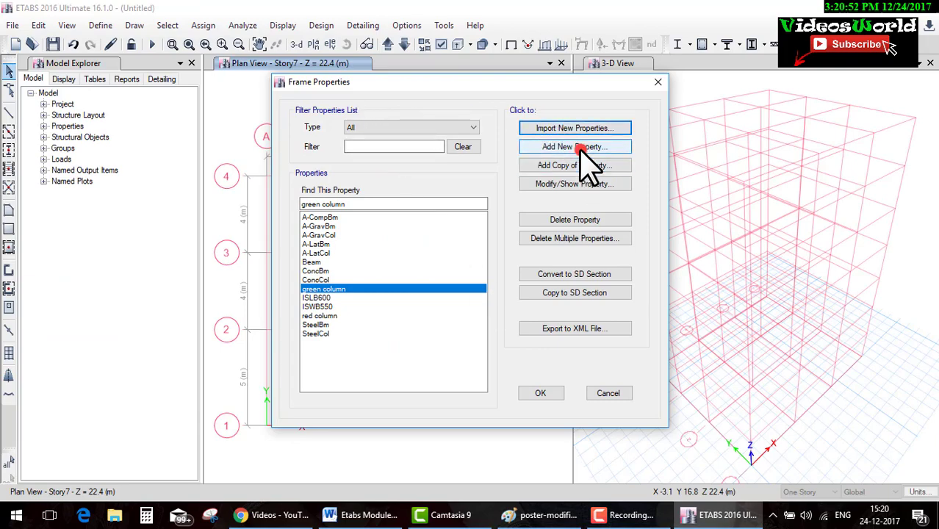
pyautogui.click(604, 148)
pyautogui.click(243, 221)
pyautogui.write('blue column')
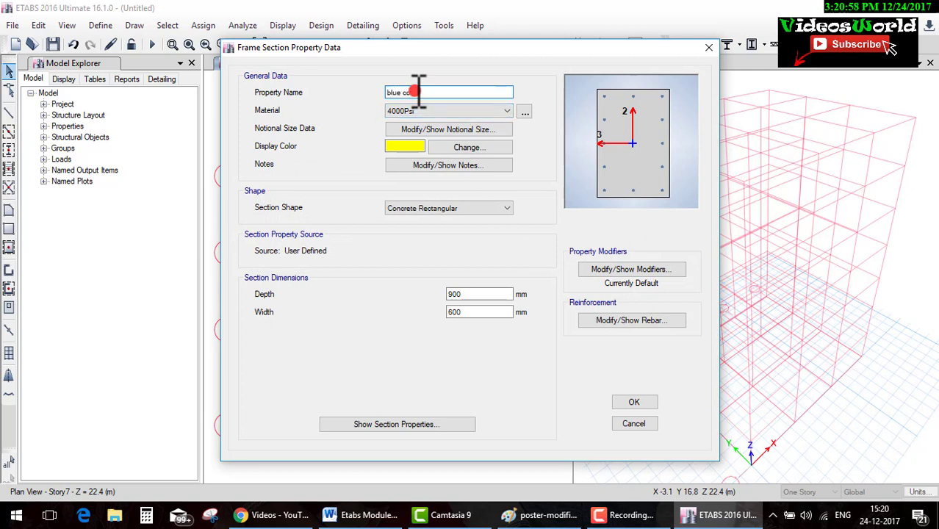
pyautogui.click(470, 110)
pyautogui.click(420, 151)
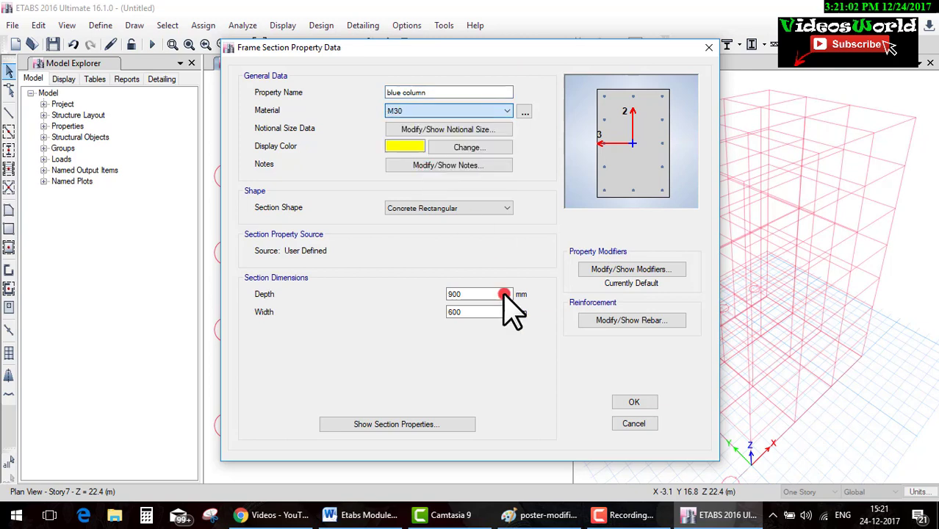
pyautogui.click(504, 294)
# Make it 450 × 450 mm, save it, and look over the Beam entry
pyautogui.write('50')
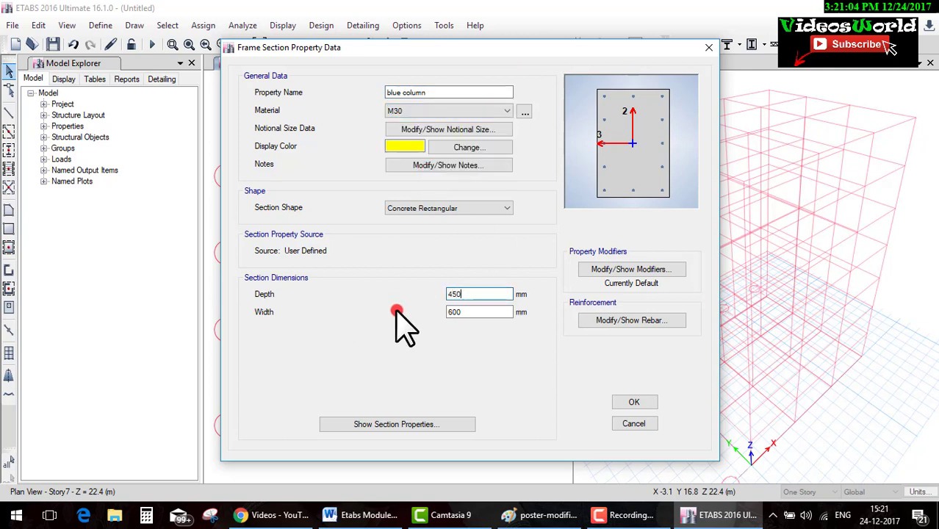
pyautogui.moveTo(478, 311); pyautogui.dragTo(397, 315)
pyautogui.write('50')
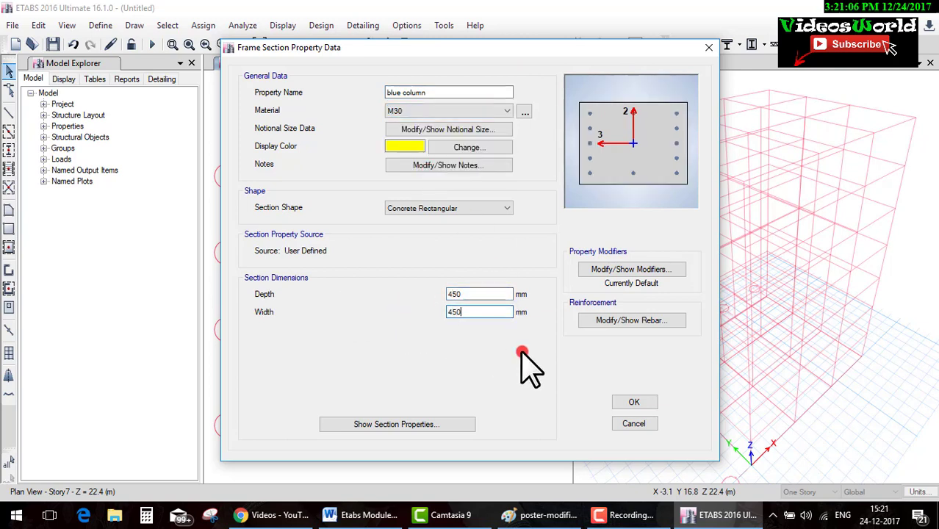
pyautogui.click(622, 402)
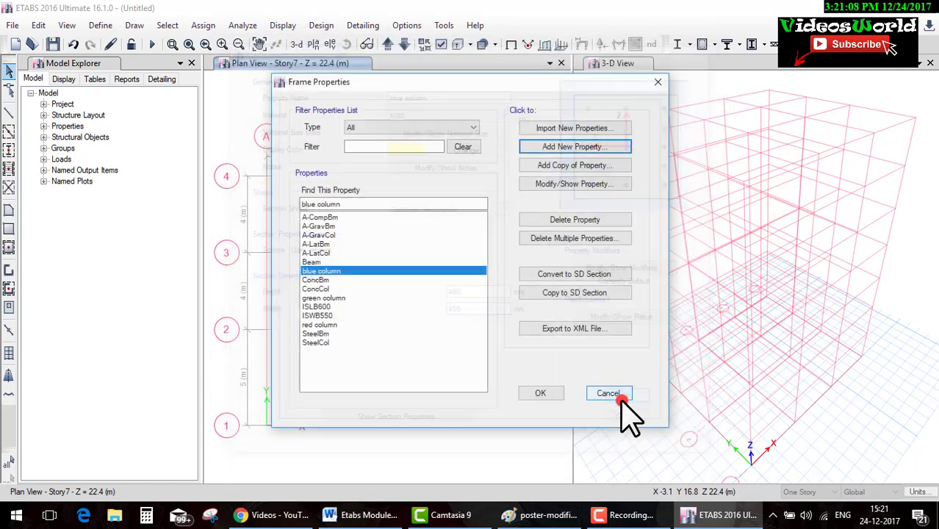
pyautogui.click(313, 261)
pyautogui.click(312, 272)
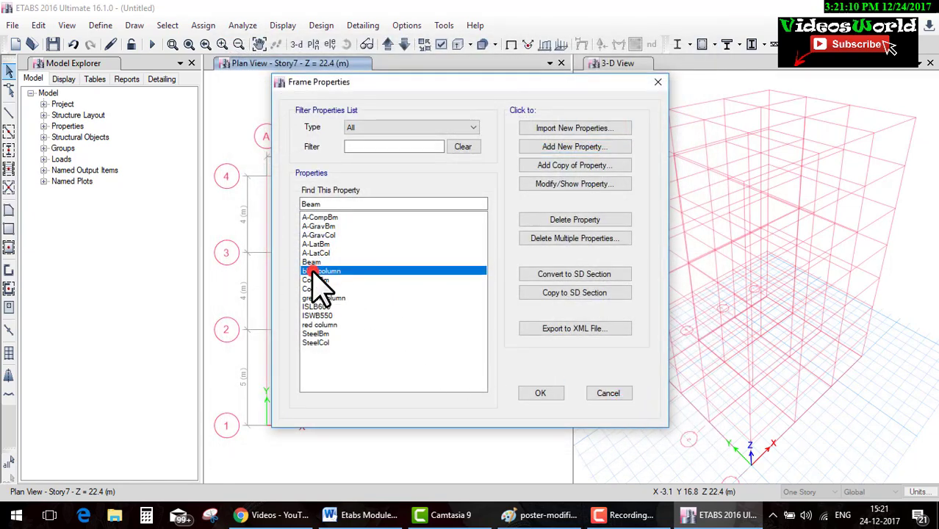
# Close Frame Properties and compare the Paint plan sketch with the ETABS Story7 views
pyautogui.click(524, 394)
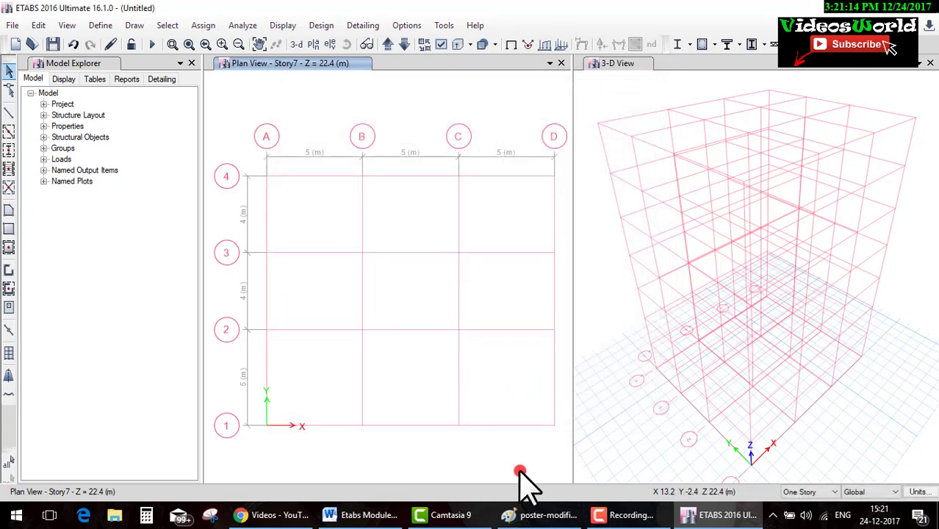
pyautogui.click(525, 517)
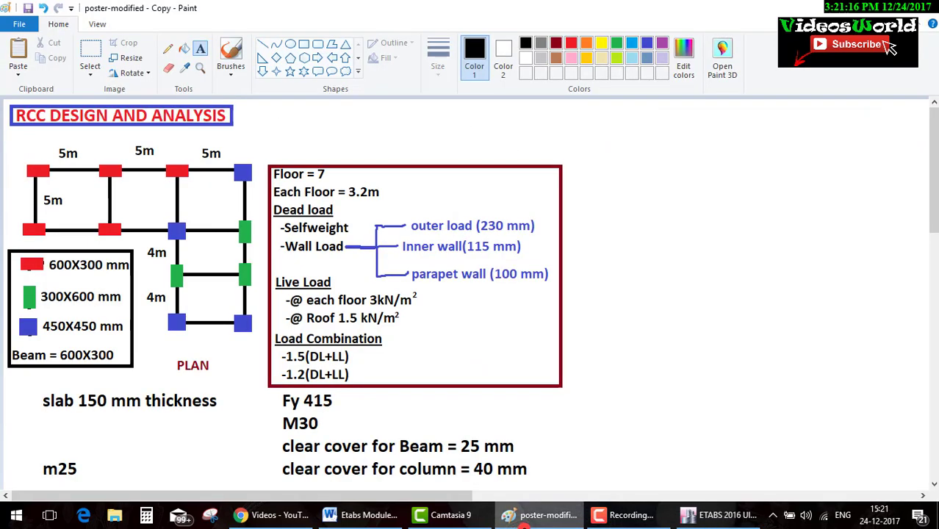
pyautogui.click(548, 524)
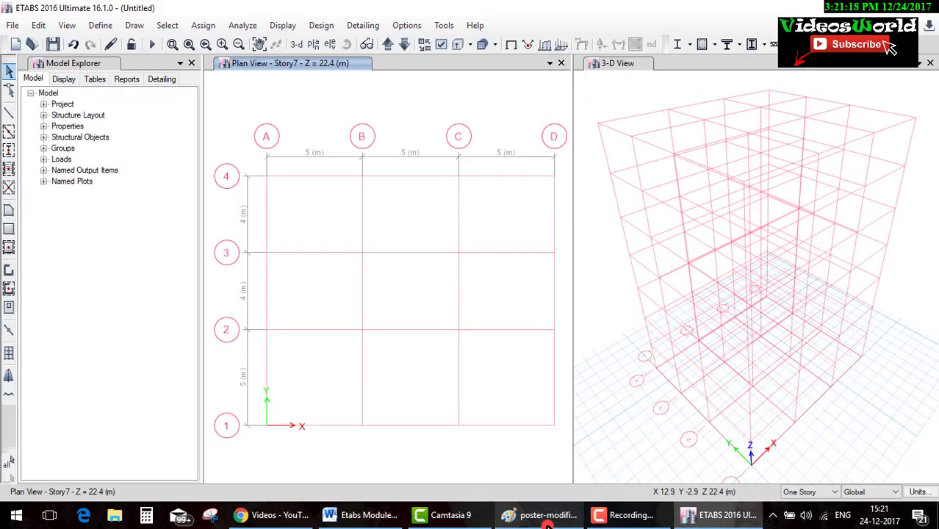
pyautogui.click(548, 524)
pyautogui.click(623, 517)
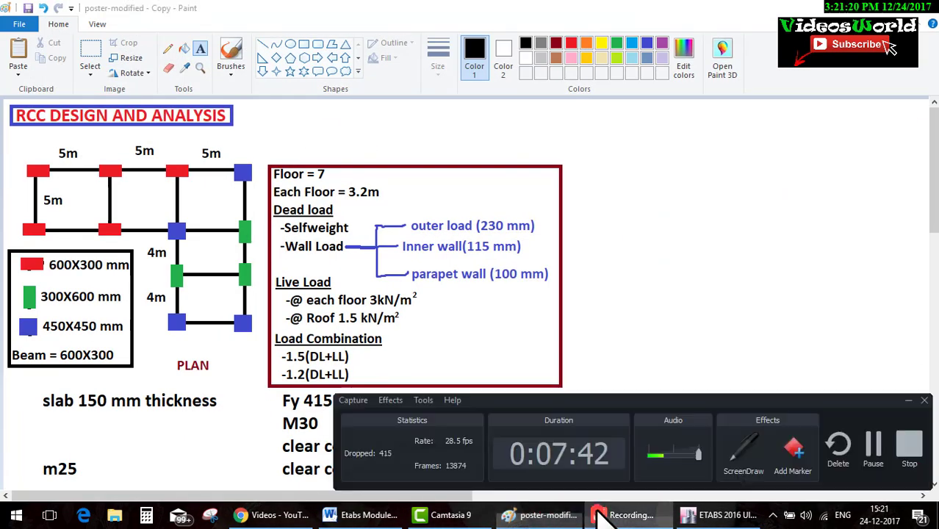
pyautogui.click(623, 522)
pyautogui.hotkey('alt', 'Tab')
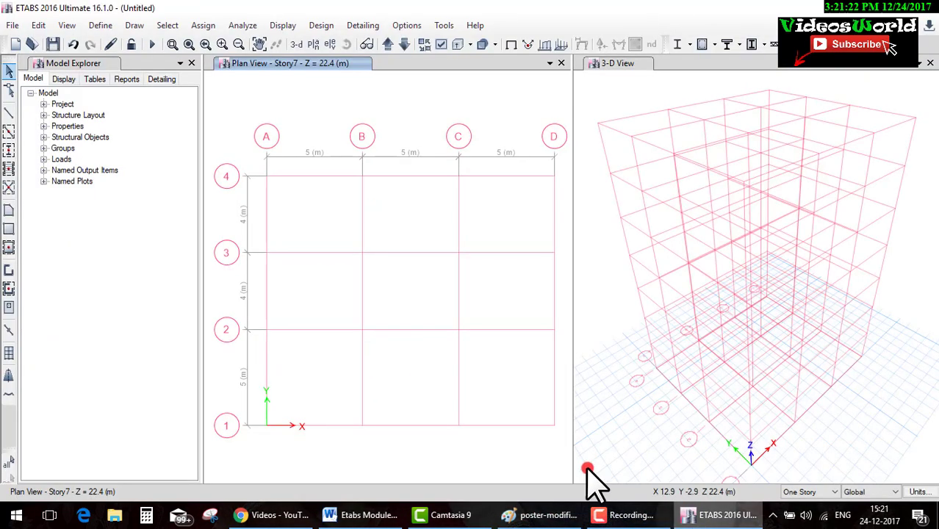
pyautogui.hotkey('ctrl', 'shift', 'd')
pyautogui.moveTo(327, 347); pyautogui.dragTo(297, 355)
pyautogui.moveTo(252, 163)
pyautogui.mouseDown()
pyautogui.moveTo(446, 278)
pyautogui.moveTo(564, 209)
pyautogui.moveTo(243, 165)
pyautogui.mouseUp()
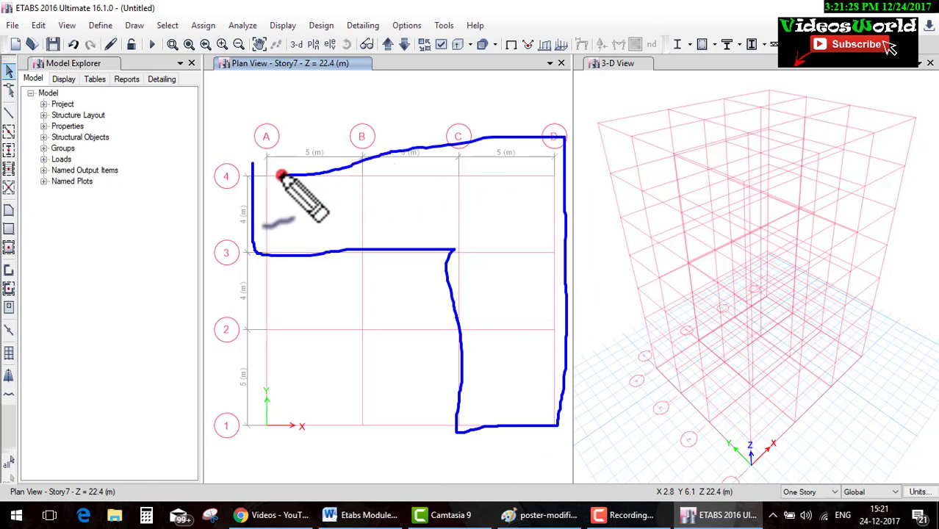
pyautogui.press('Escape')
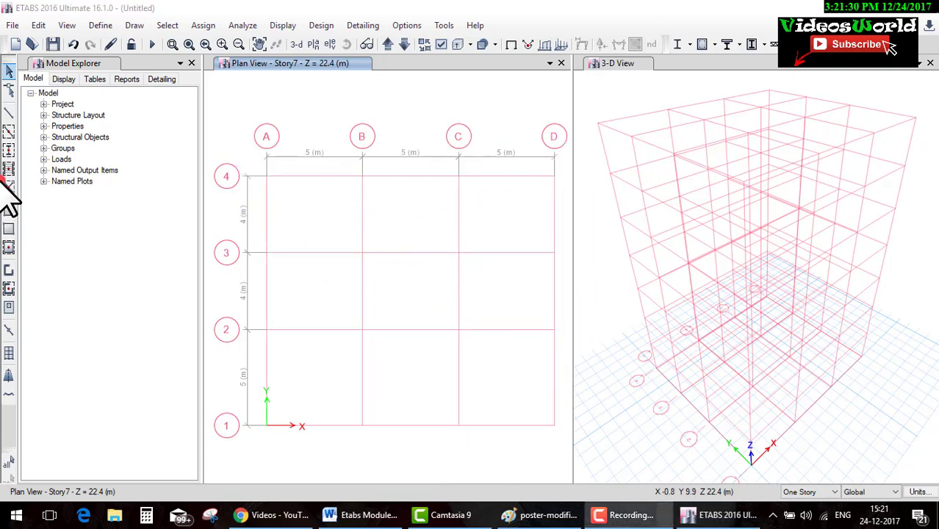
# Quick-draw Beam-section beams on all storeys over bays A–D 3–4 and C–D 1–3
pyautogui.click(9, 132)
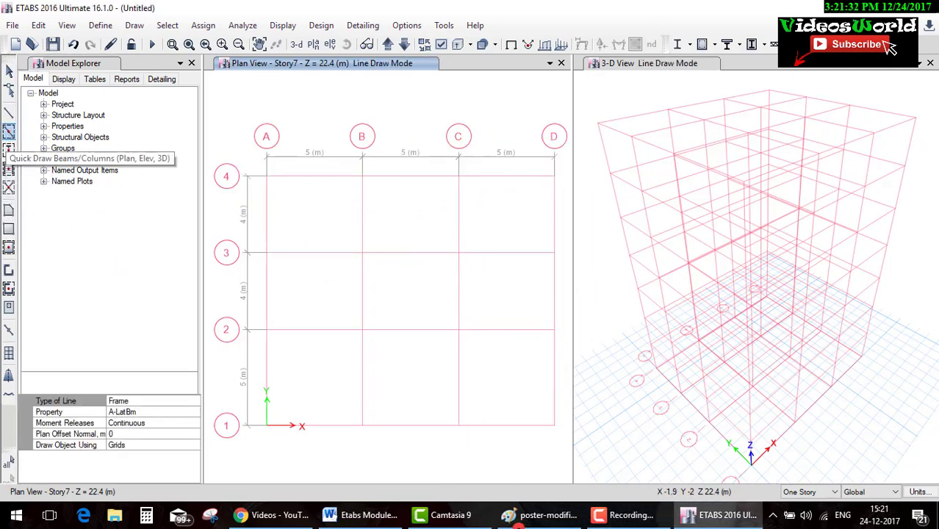
pyautogui.click(808, 492)
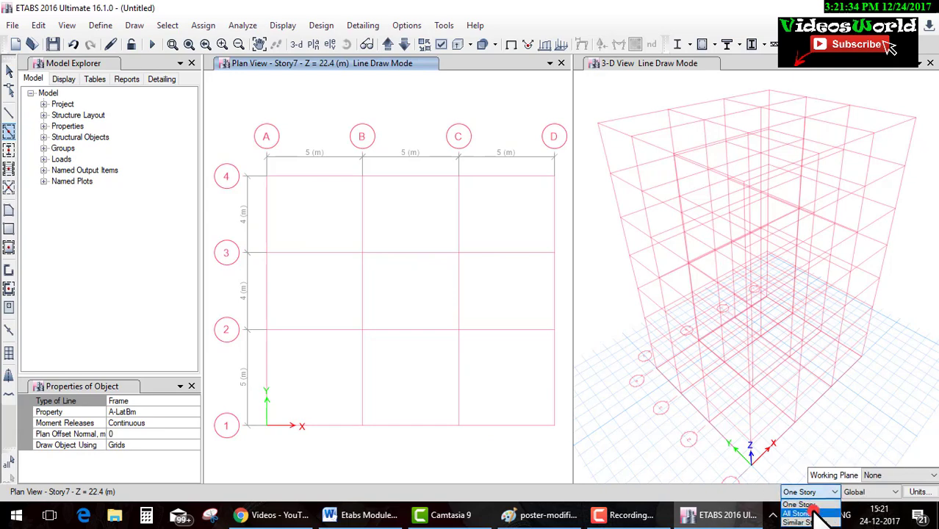
pyautogui.click(805, 470)
pyautogui.click(174, 413)
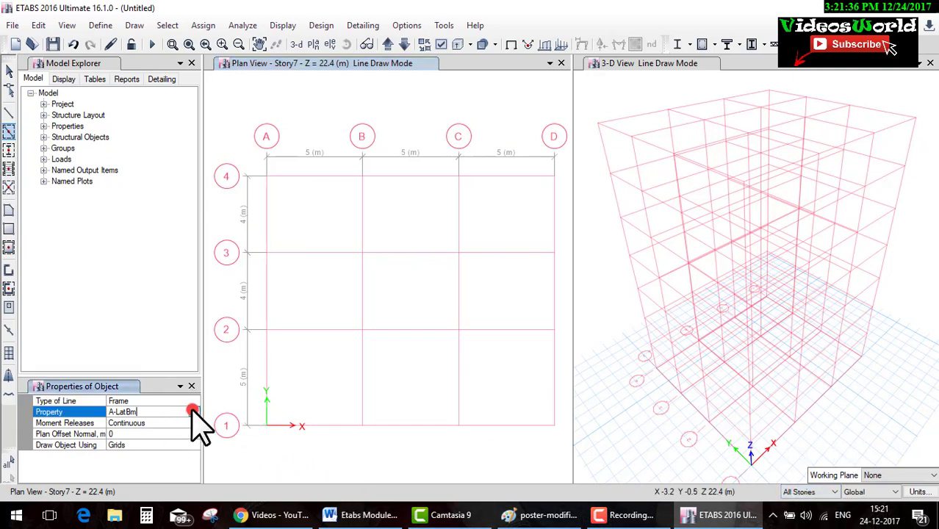
pyautogui.click(192, 411)
pyautogui.click(132, 478)
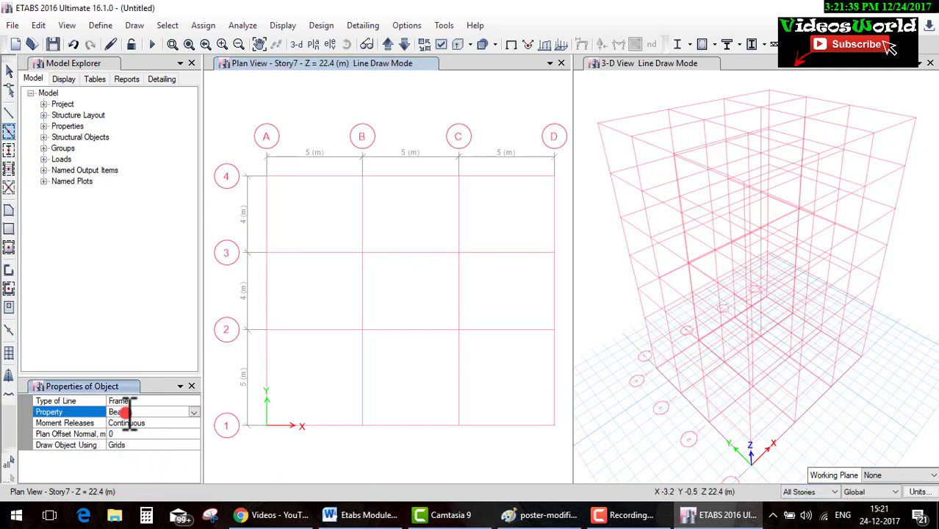
pyautogui.moveTo(246, 155); pyautogui.dragTo(556, 268)
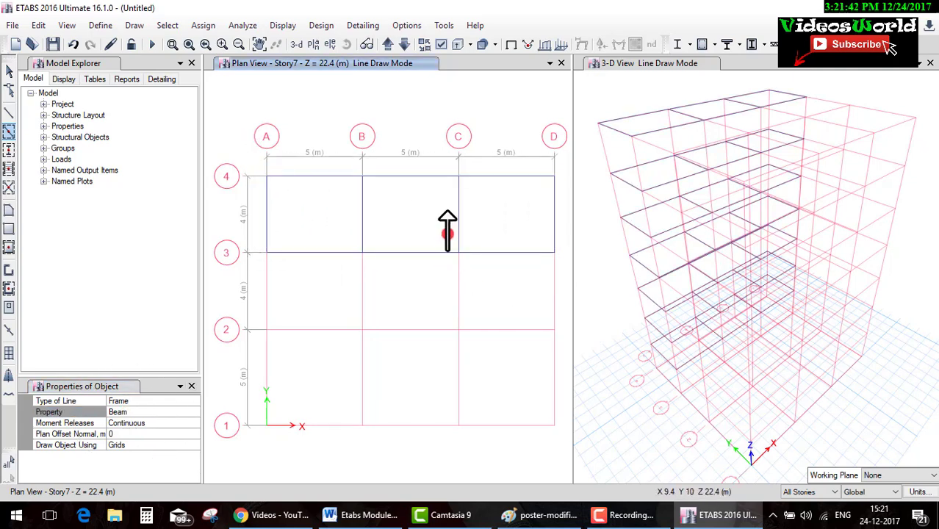
pyautogui.moveTo(448, 234); pyautogui.dragTo(571, 444)
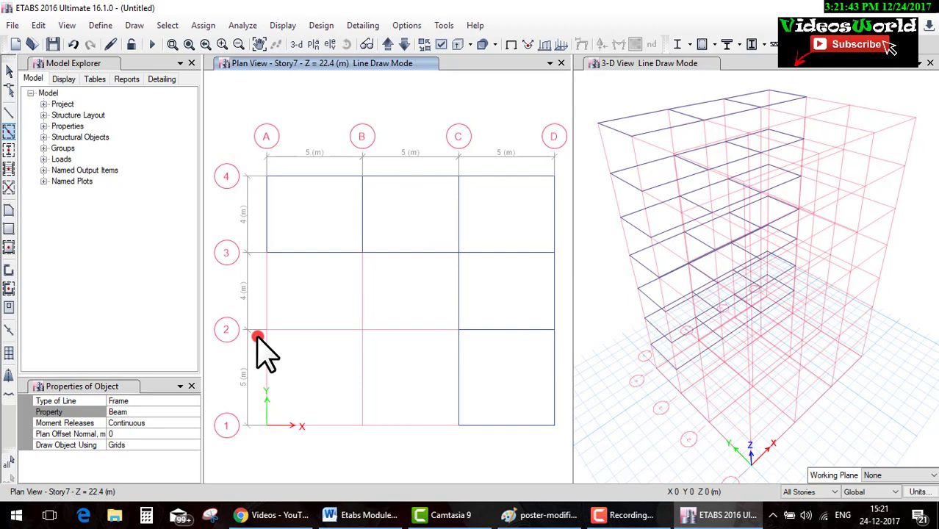
# Set column placement to use the red column section
pyautogui.click(6, 150)
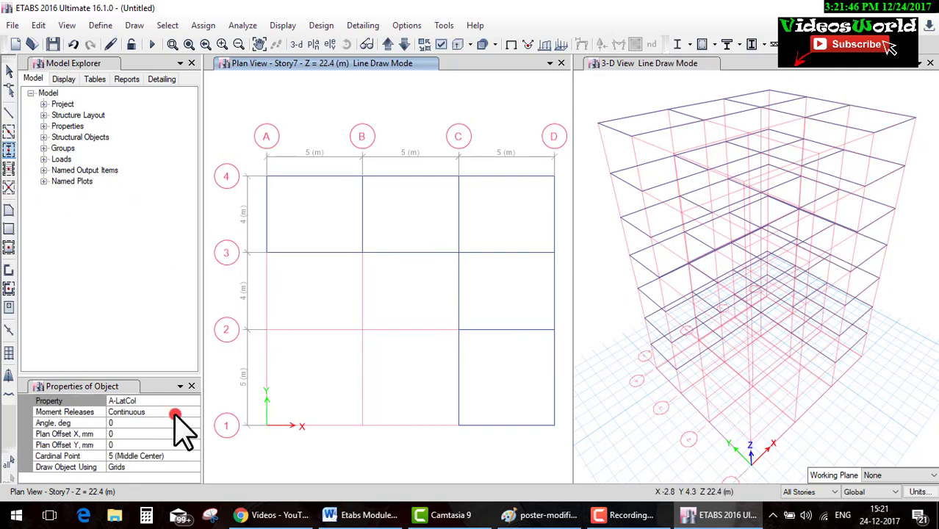
pyautogui.click(188, 402)
pyautogui.click(194, 402)
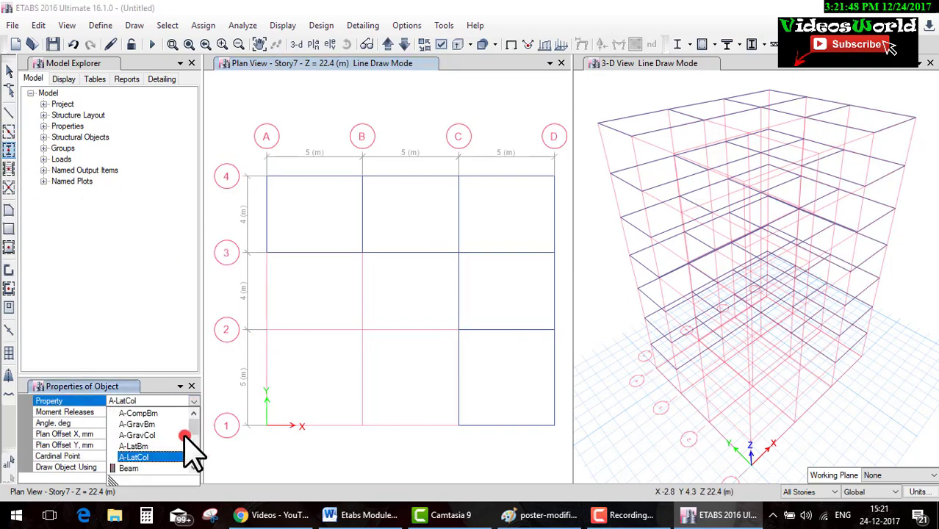
pyautogui.click(195, 467)
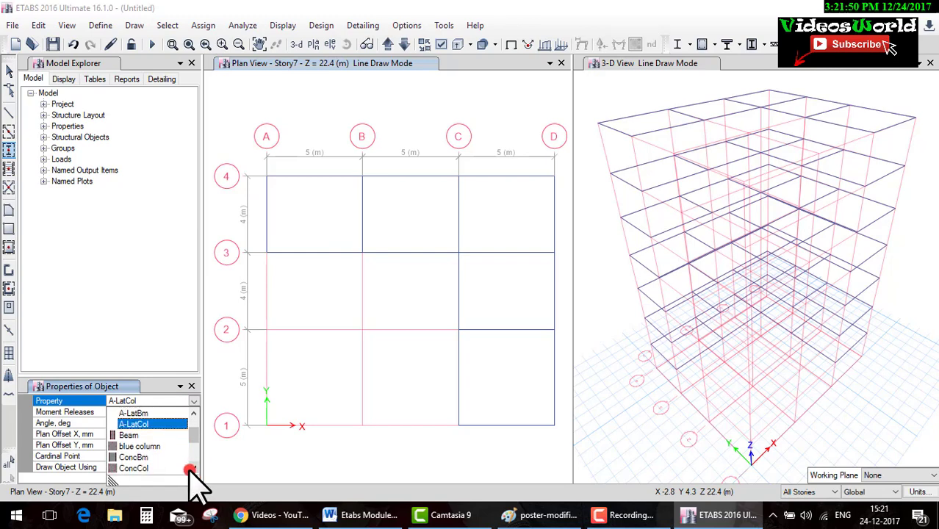
pyautogui.click(193, 469)
pyautogui.click(194, 469)
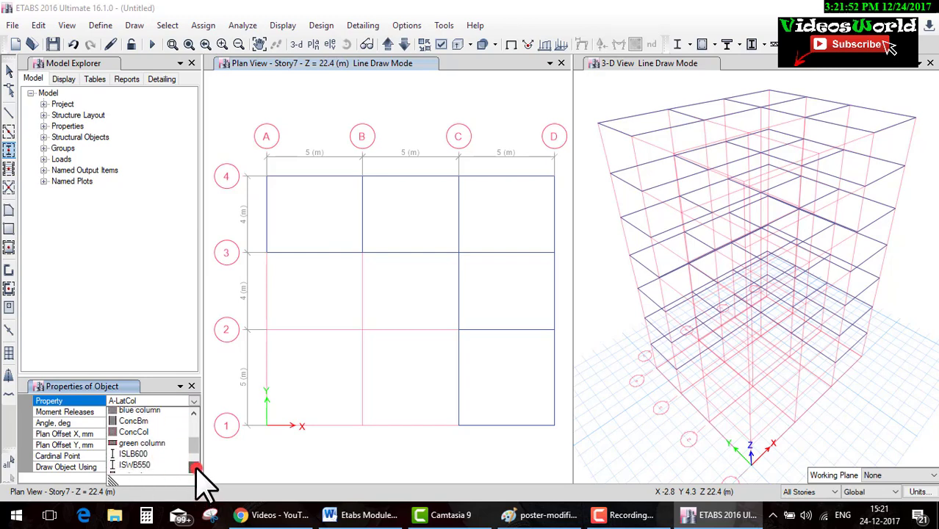
pyautogui.click(195, 468)
pyautogui.click(155, 460)
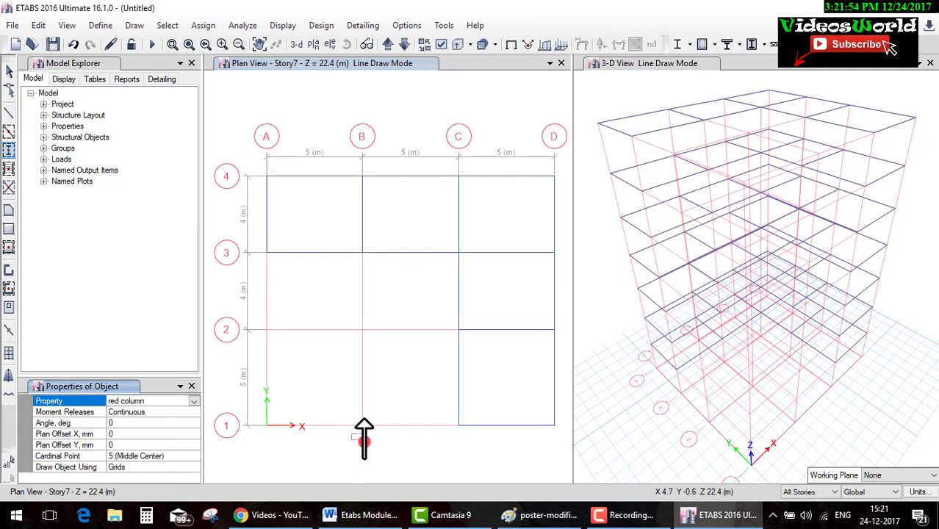
pyautogui.click(543, 515)
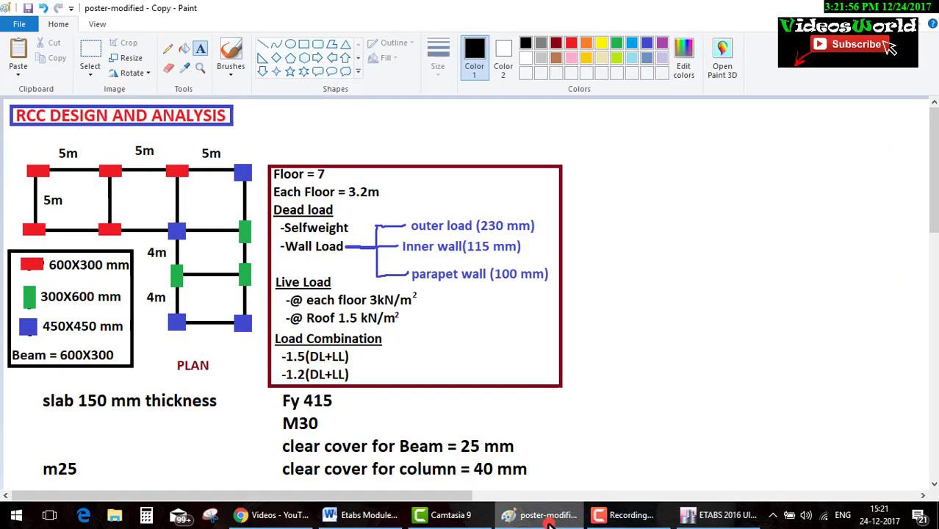
pyautogui.click(542, 522)
# Place red columns at grid points A-4, B-4 and B-3
pyautogui.click(266, 175)
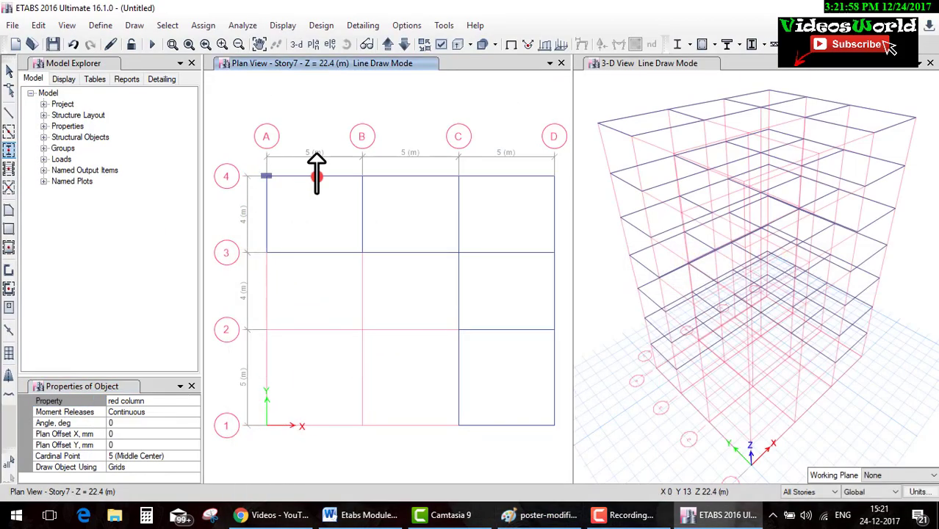
pyautogui.click(362, 176)
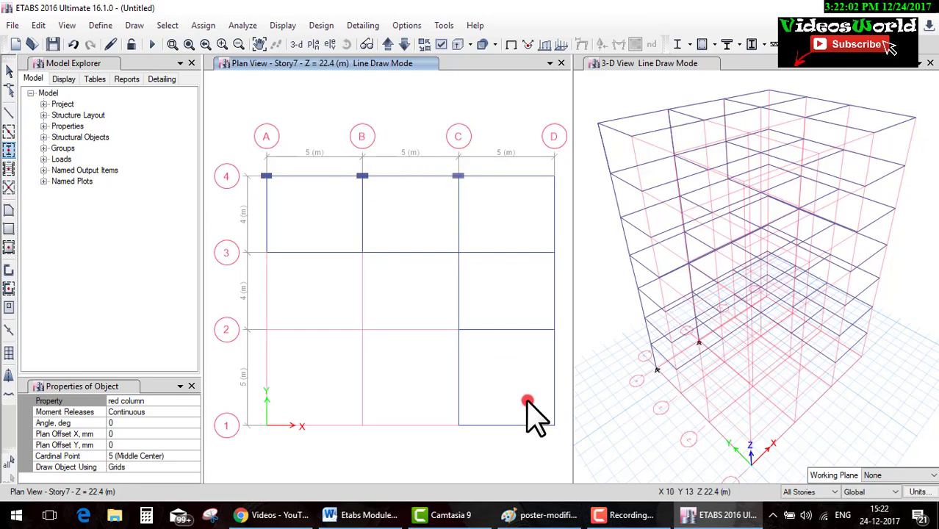
pyautogui.click(548, 518)
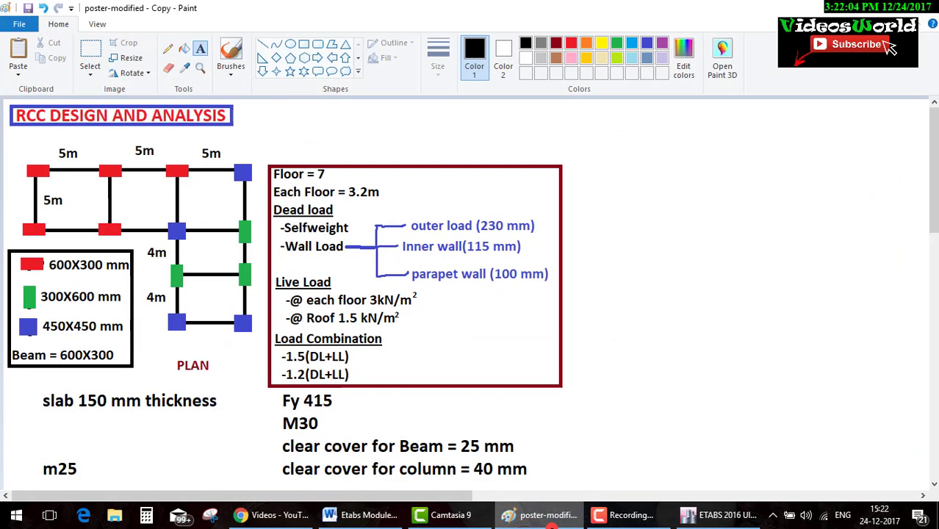
pyautogui.hotkey('alt', 'Tab')
pyautogui.click(266, 252)
pyautogui.click(367, 253)
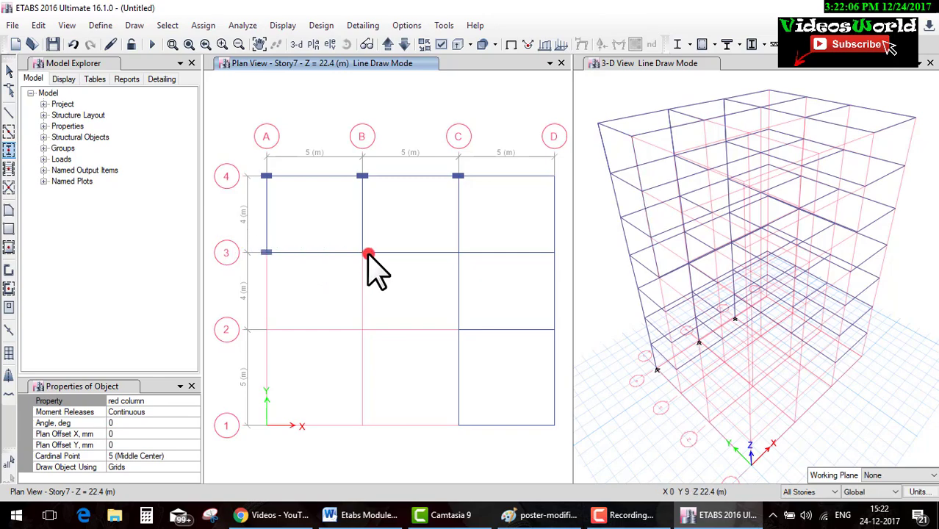
pyautogui.click(480, 382)
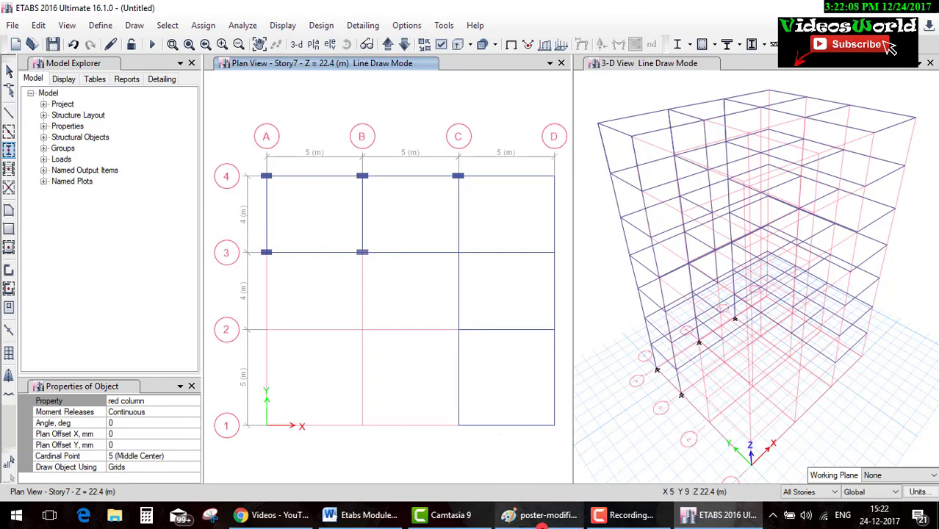
pyautogui.click(541, 518)
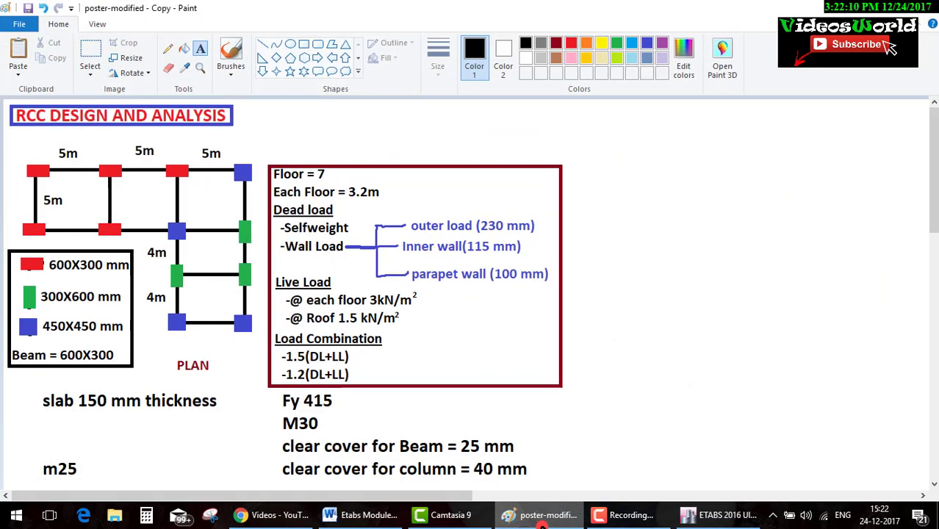
pyautogui.click(541, 518)
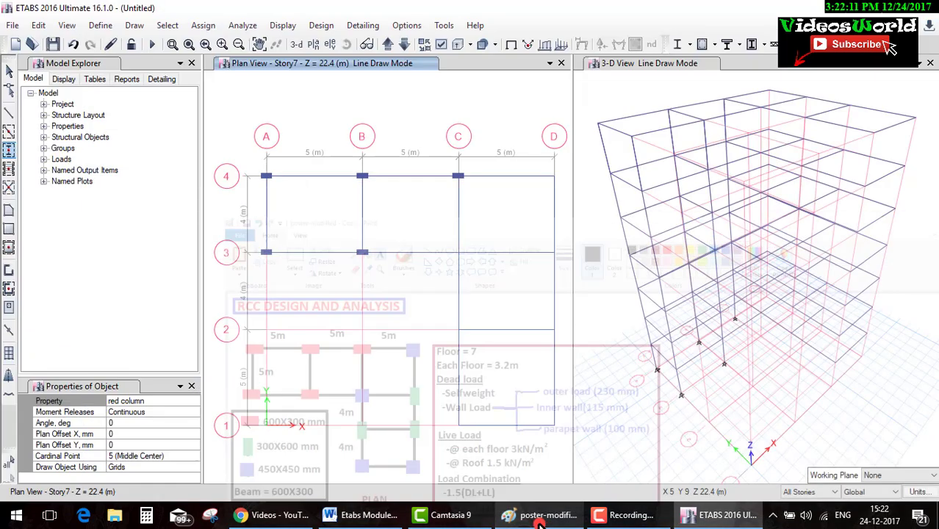
# Switch to the blue column section and place columns at D4, C1 and D1
pyautogui.click(185, 401)
pyautogui.click(195, 401)
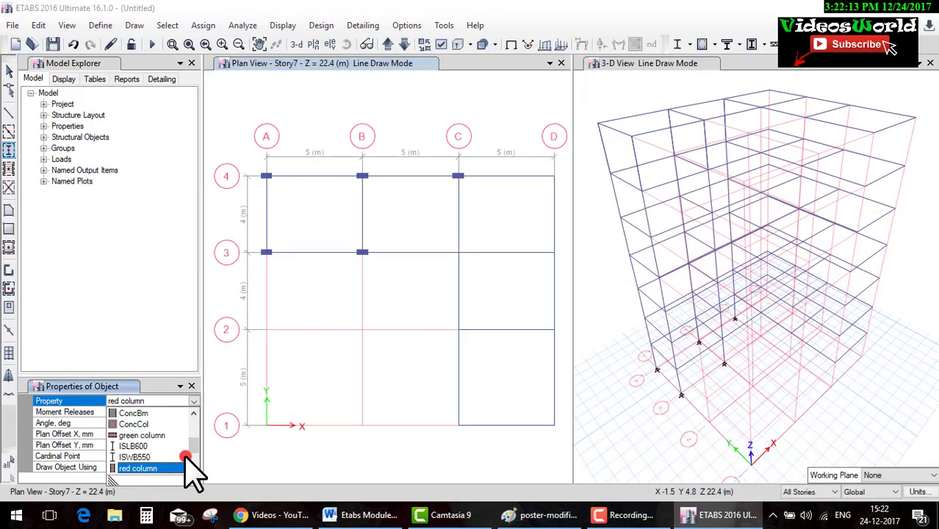
pyautogui.click(193, 412)
pyautogui.click(193, 412)
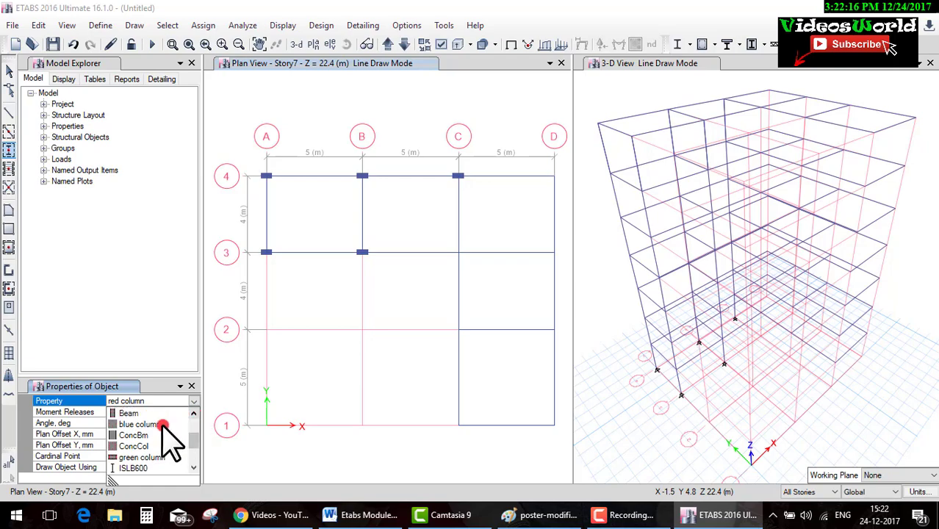
pyautogui.click(158, 424)
pyautogui.click(546, 517)
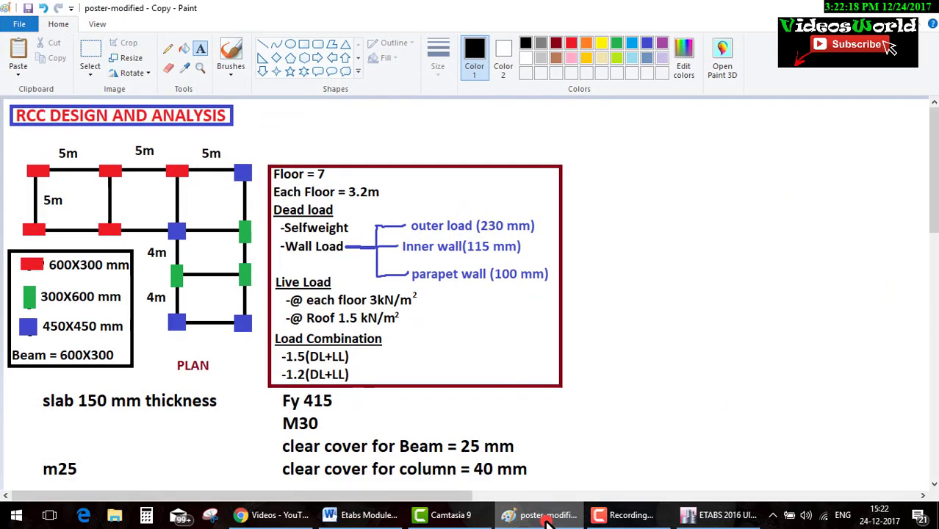
pyautogui.click(546, 516)
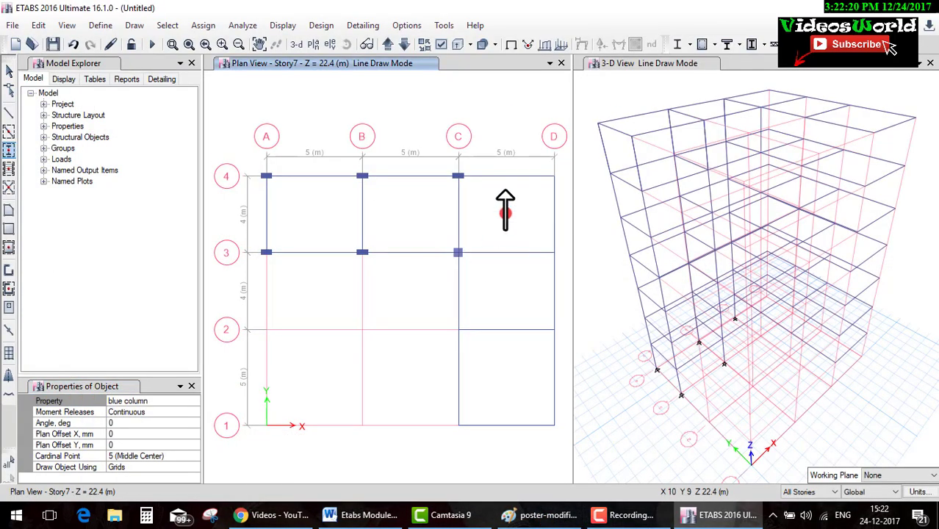
pyautogui.click(555, 175)
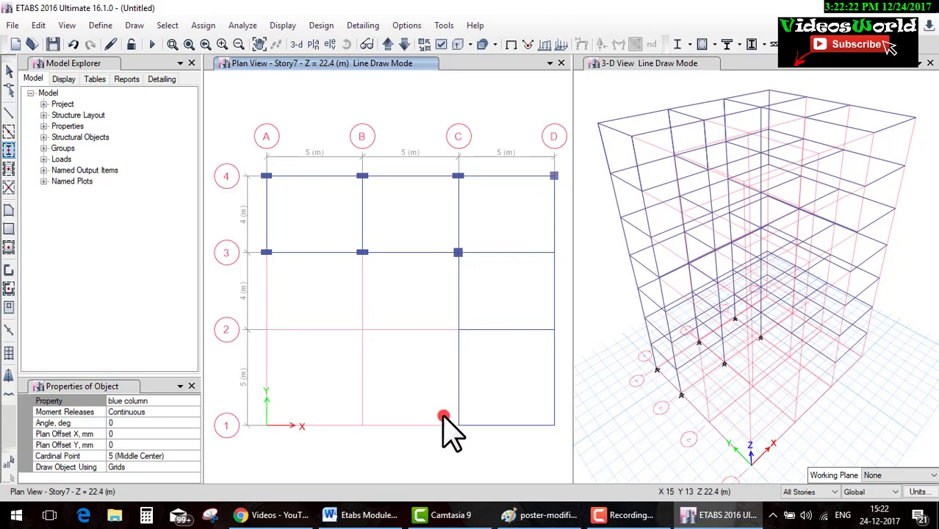
pyautogui.click(458, 426)
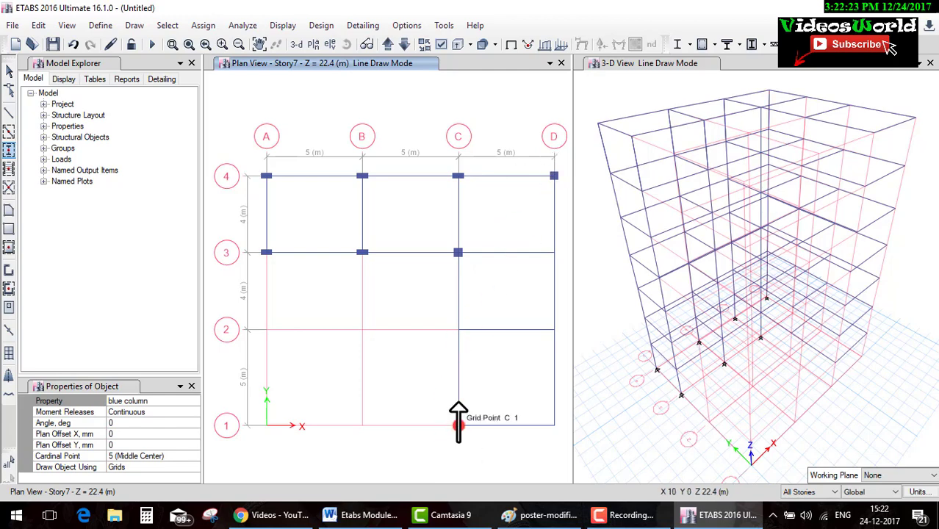
pyautogui.click(554, 426)
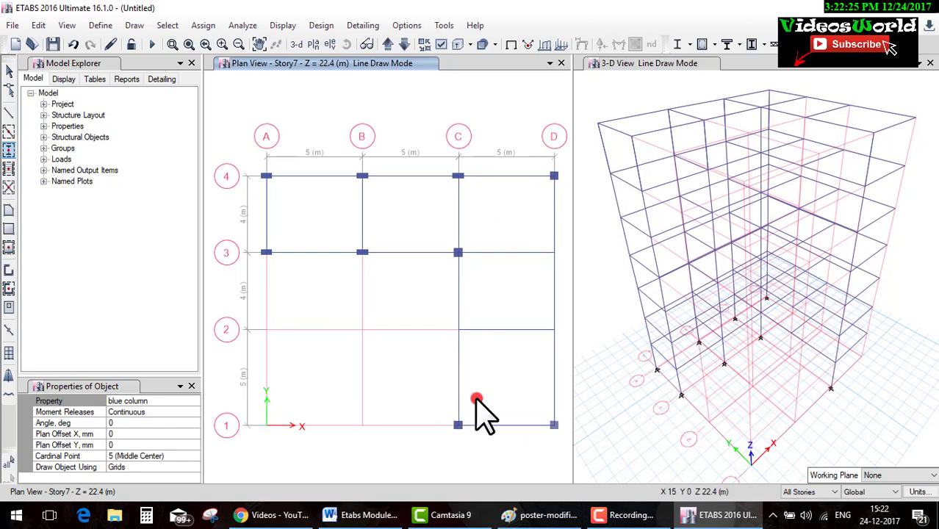
# Switch to the green column section, place columns at C2 and D2, then stop
pyautogui.click(189, 405)
pyautogui.click(191, 402)
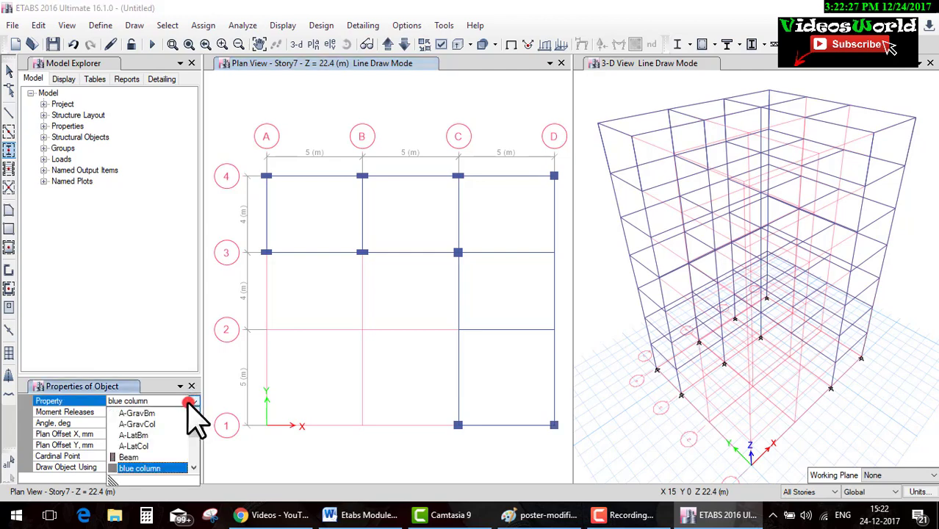
pyautogui.click(196, 463)
pyautogui.click(196, 464)
pyautogui.click(195, 464)
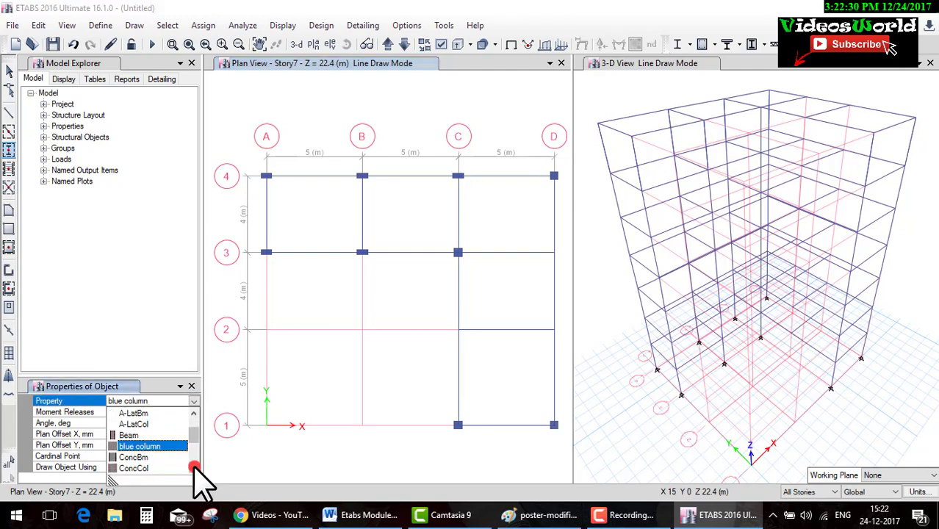
pyautogui.click(166, 468)
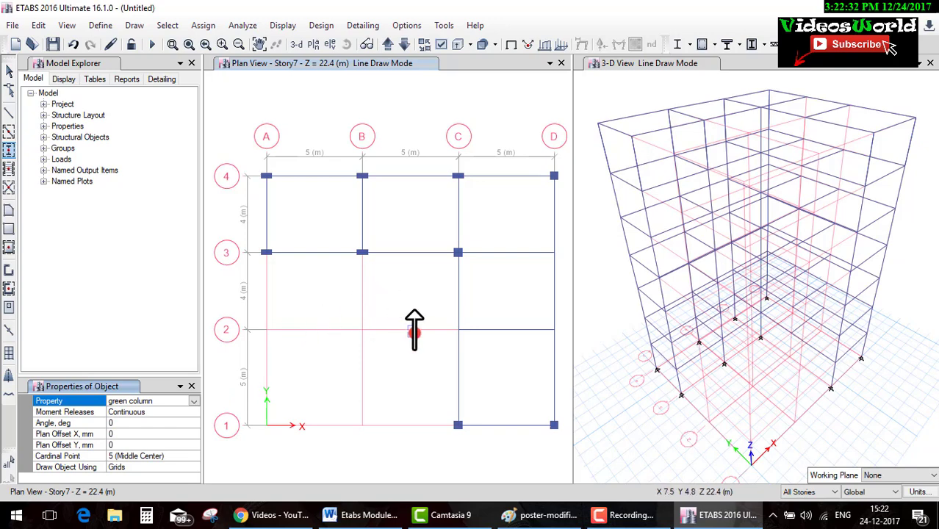
pyautogui.click(459, 330)
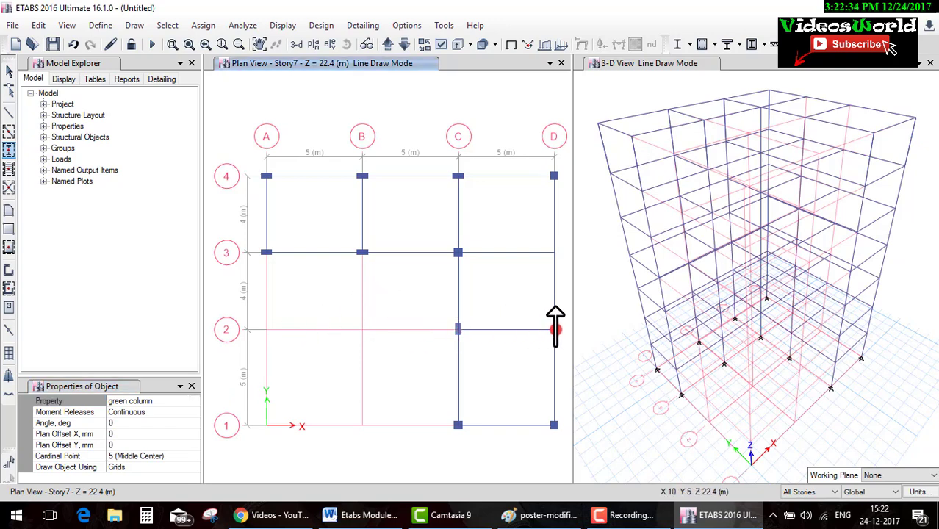
pyautogui.click(556, 329)
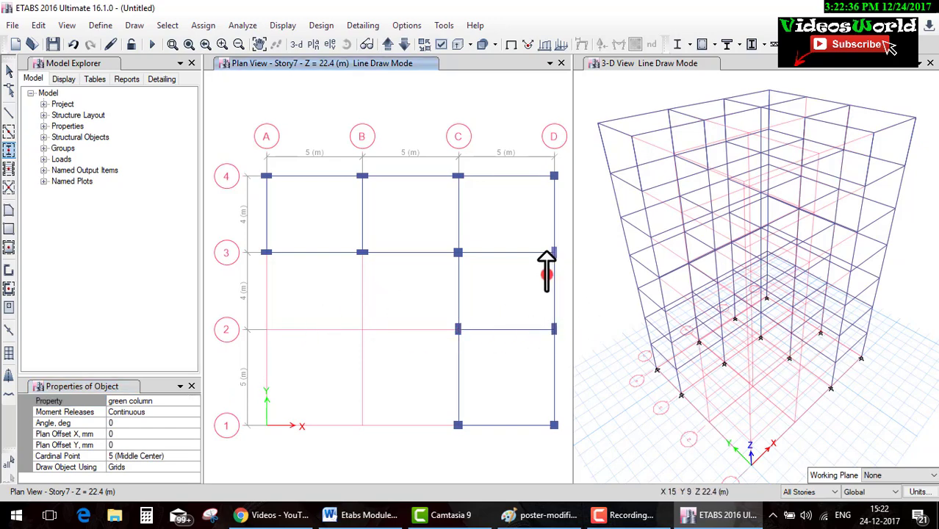
pyautogui.press('Escape')
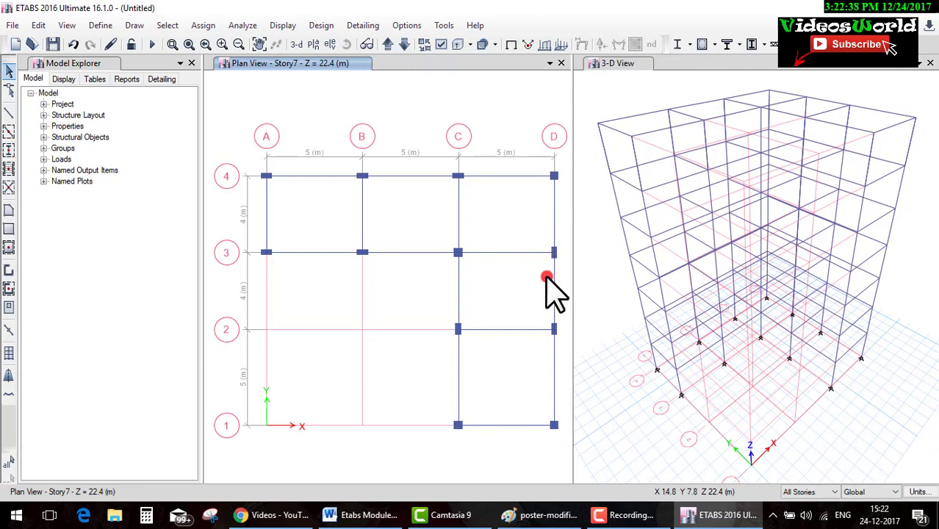
# Show the Base level in the plan view and limit edits to One Story
pyautogui.click(600, 233)
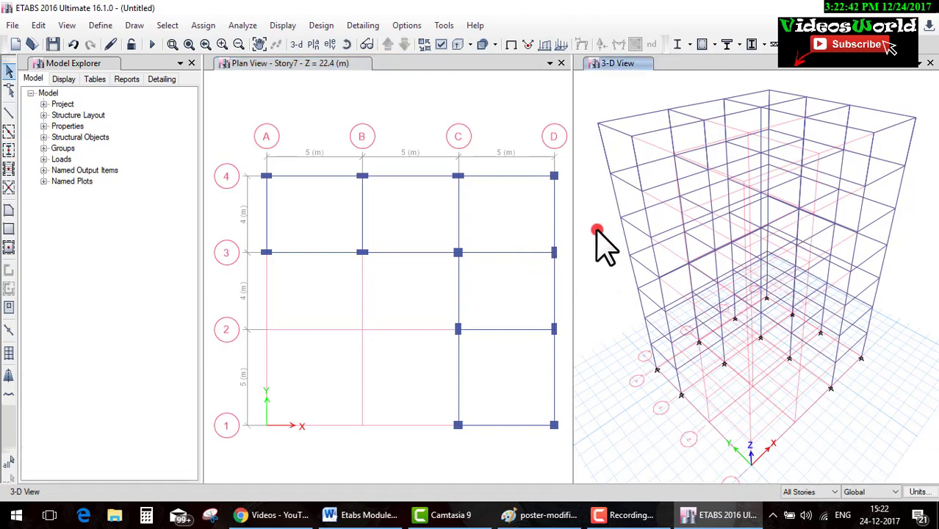
pyautogui.click(328, 64)
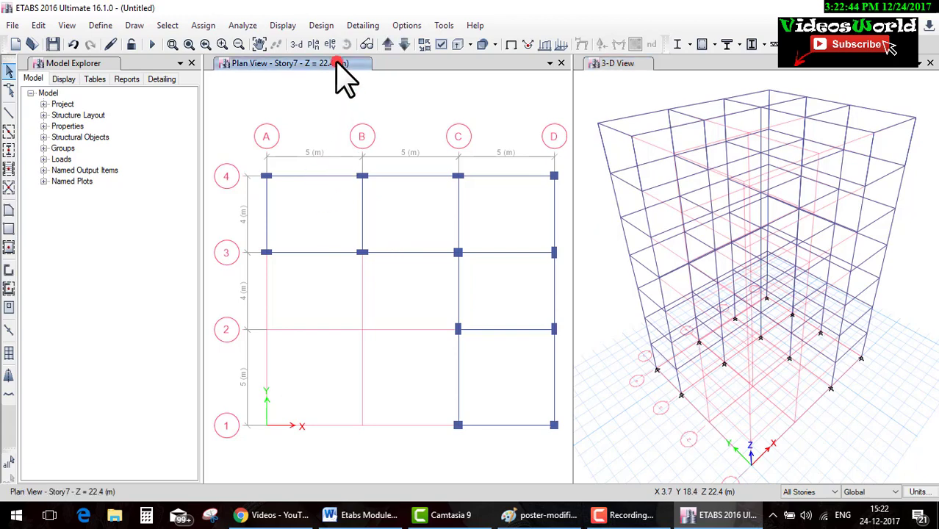
pyautogui.click(312, 44)
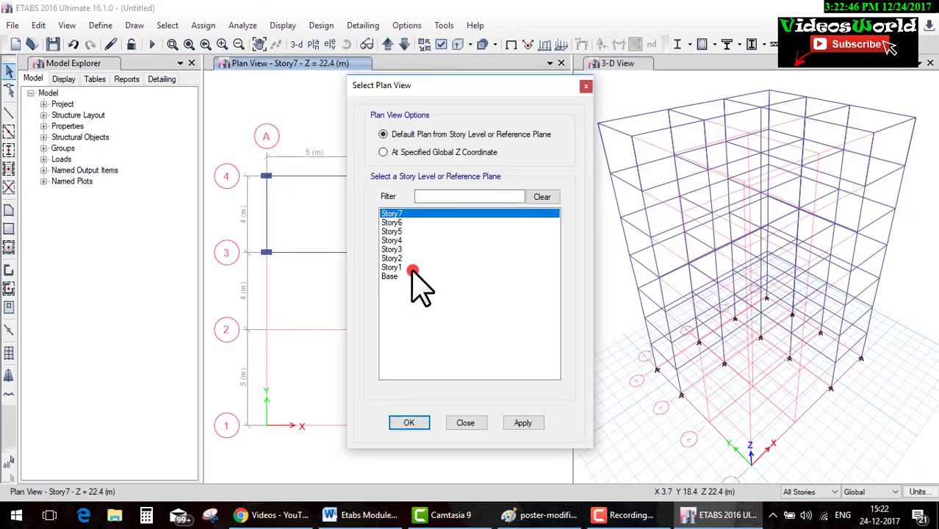
pyautogui.click(403, 276)
pyautogui.click(413, 423)
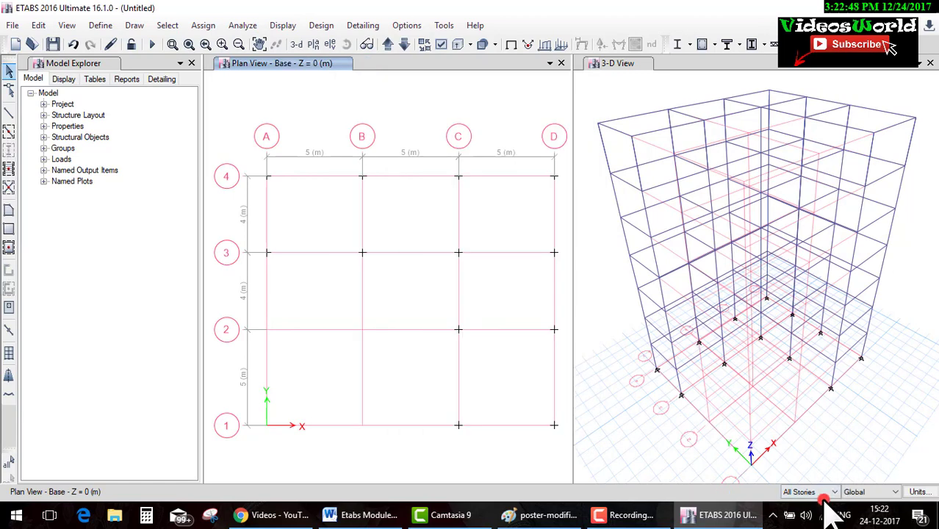
pyautogui.click(822, 493)
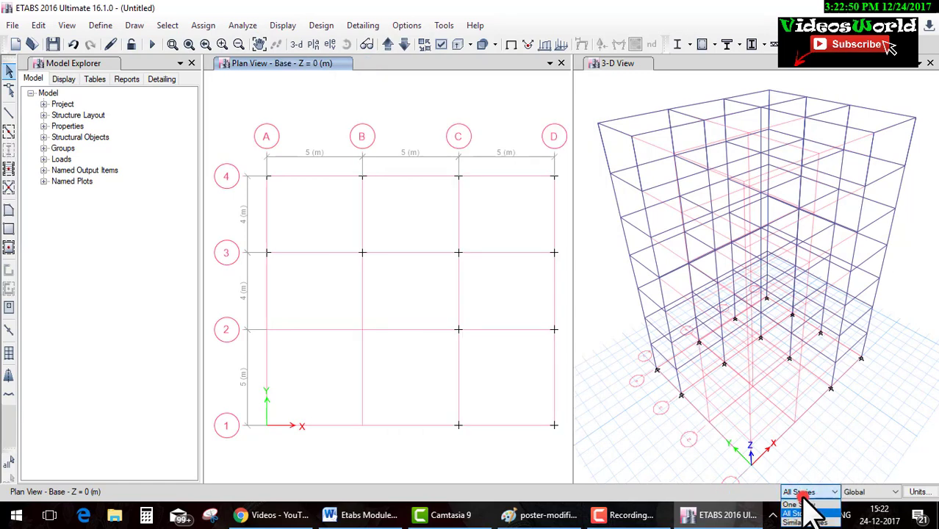
pyautogui.click(797, 505)
# Select all 12 Base joints and assign them fully fixed restraints
pyautogui.moveTo(235, 147); pyautogui.dragTo(580, 470)
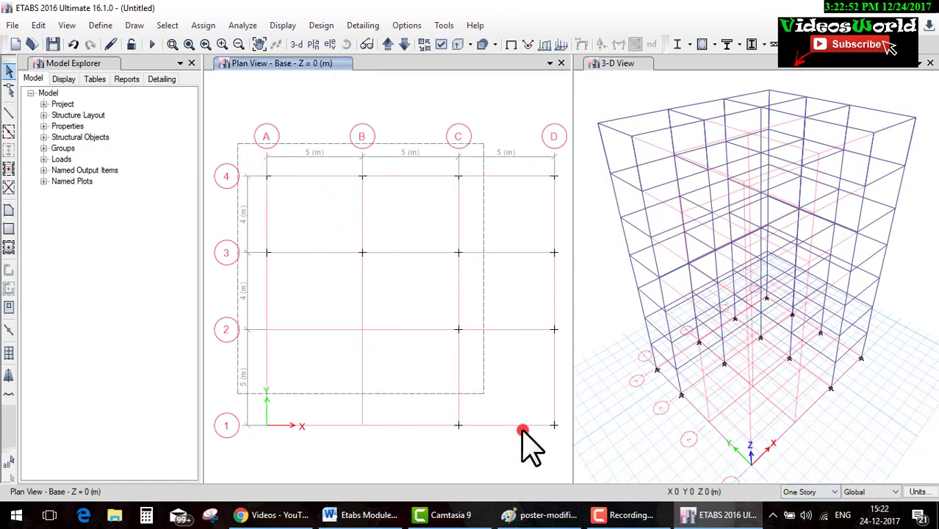
pyautogui.click(207, 26)
pyautogui.moveTo(221, 43)
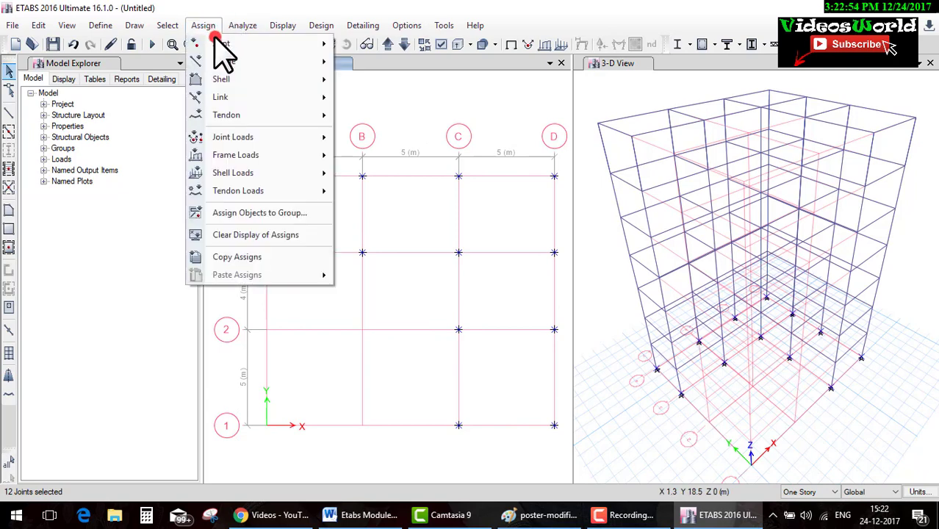
pyautogui.click(365, 53)
pyautogui.click(425, 303)
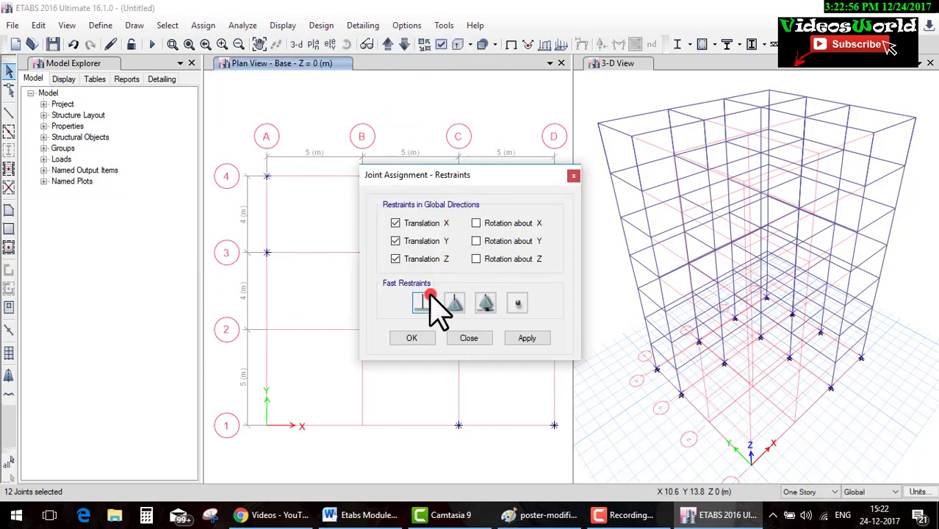
pyautogui.press('Return')
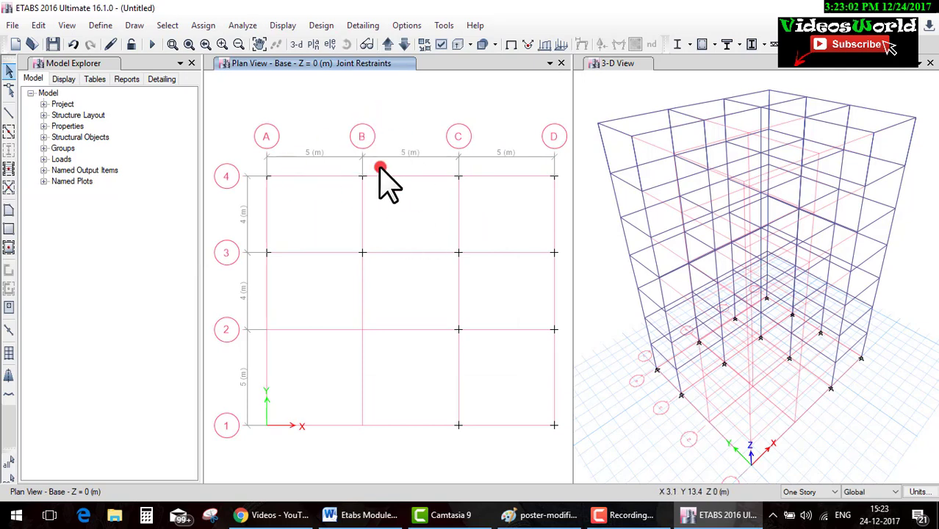
# Add slab section 'Slab150 mm' in M25, 150 mm thick, and close the slab list
pyautogui.click(116, 26)
pyautogui.click(181, 65)
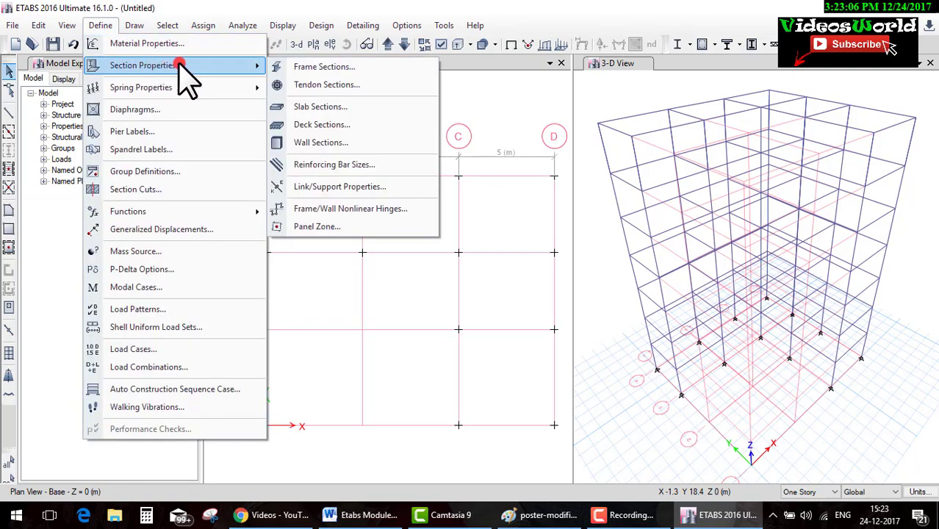
pyautogui.click(320, 107)
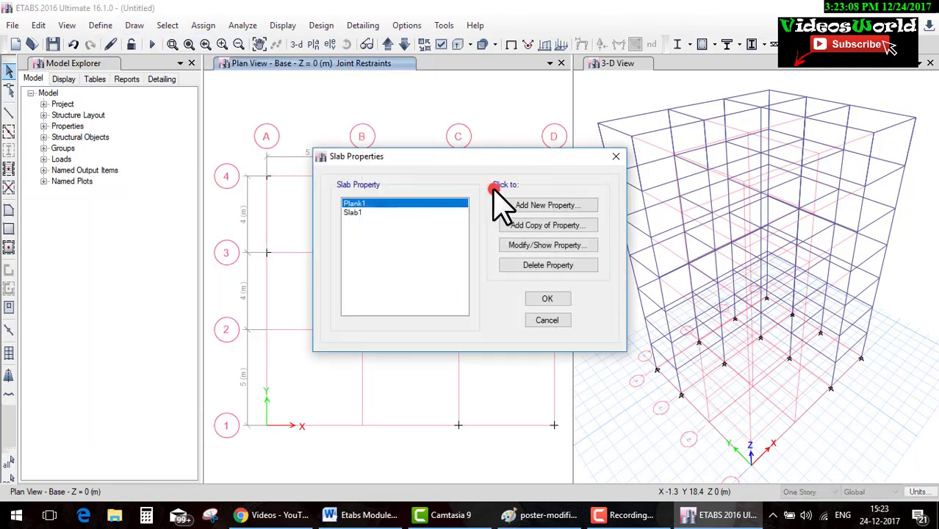
pyautogui.click(542, 206)
pyautogui.write('Slab150 mm')
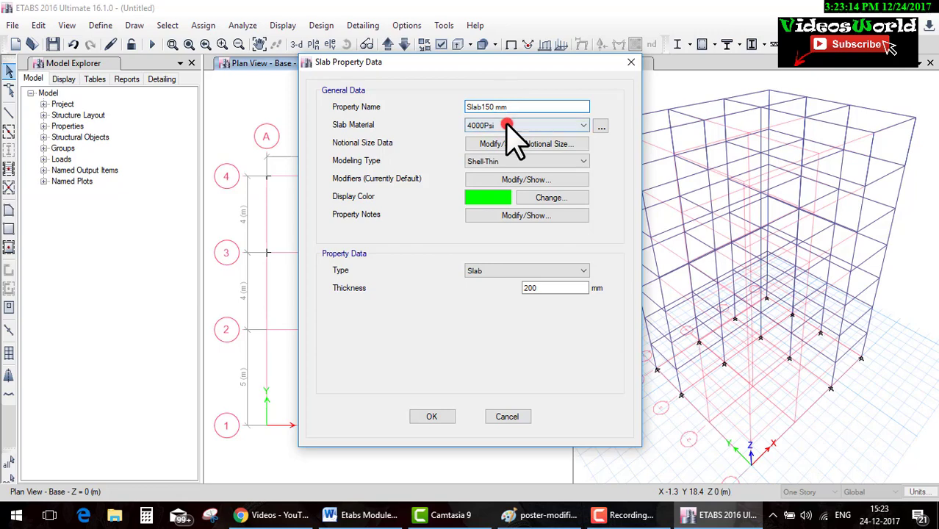
pyautogui.click(502, 125)
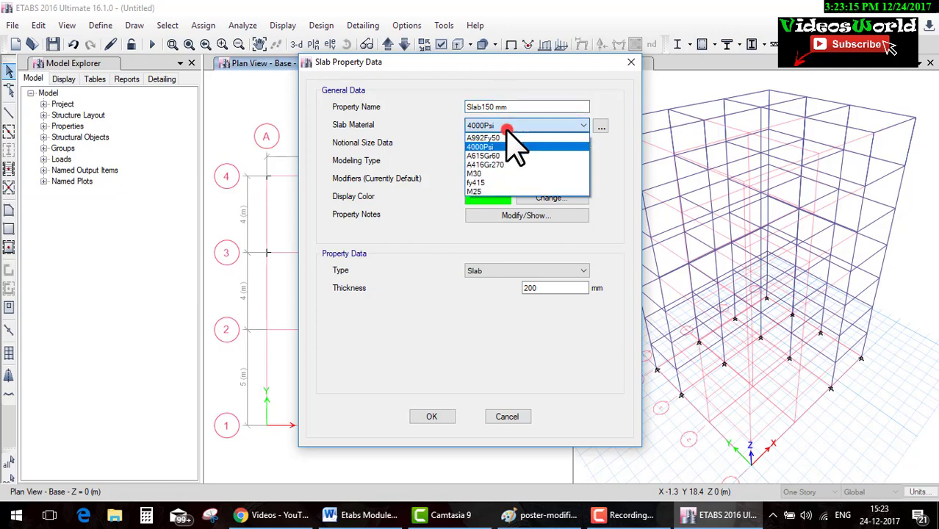
pyautogui.click(503, 191)
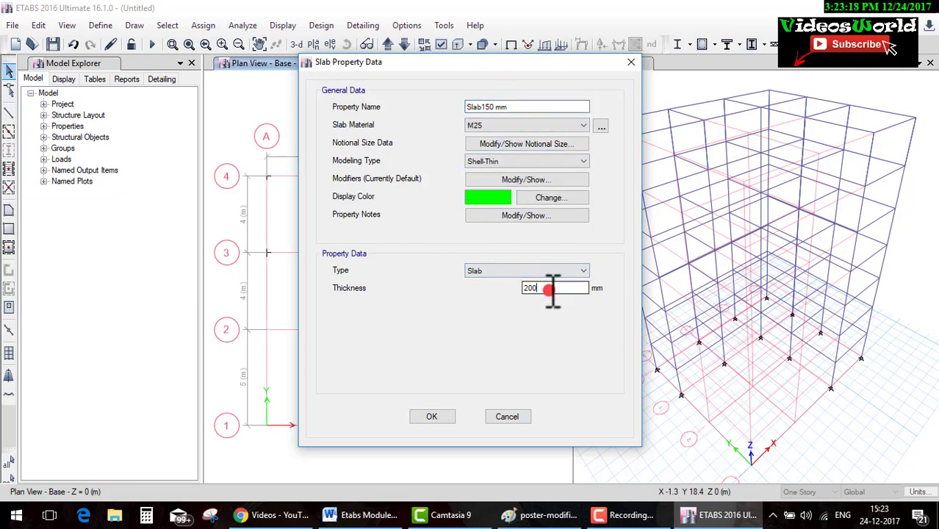
pyautogui.moveTo(550, 289); pyautogui.dragTo(467, 292)
pyautogui.write('150')
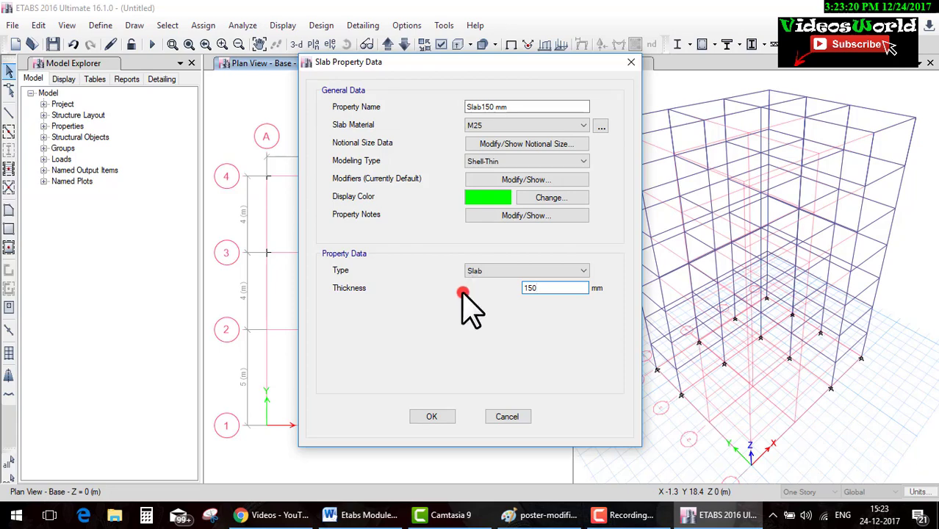
pyautogui.click(450, 416)
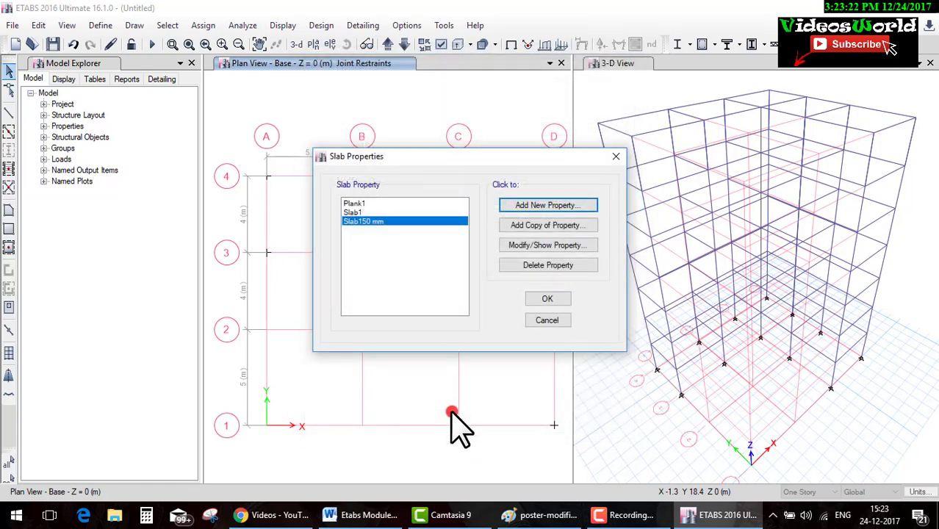
pyautogui.click(557, 302)
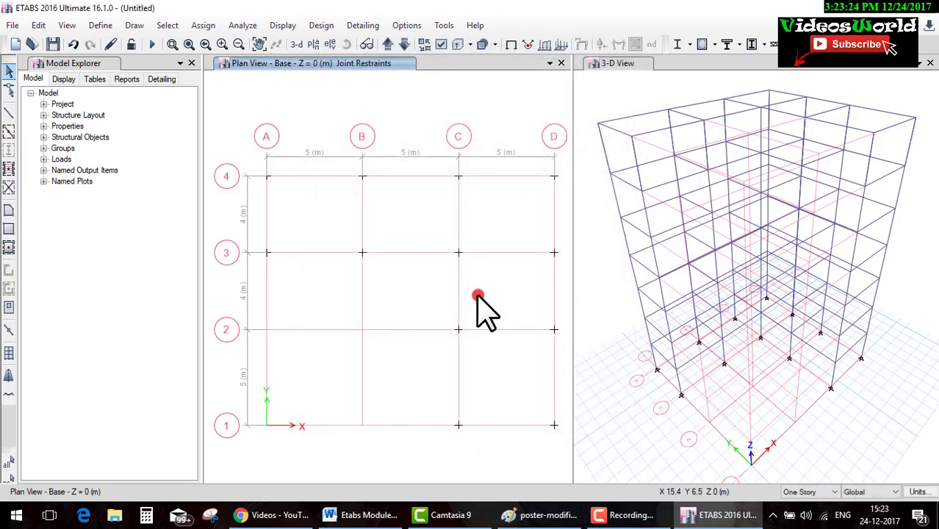
# Draw Slab150 mm slabs in the A-B, B-C and C-D bays along 3-4 and C-D/2-3
pyautogui.click(6, 232)
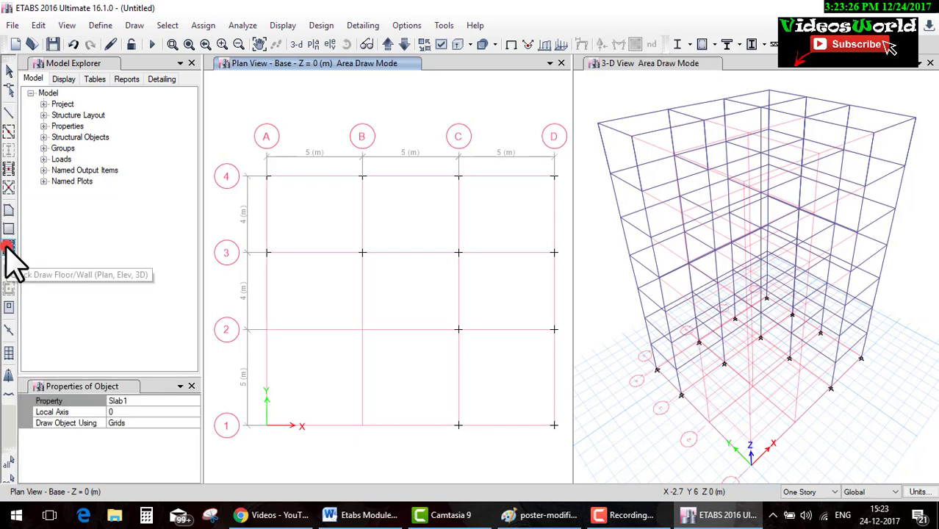
pyautogui.click(189, 401)
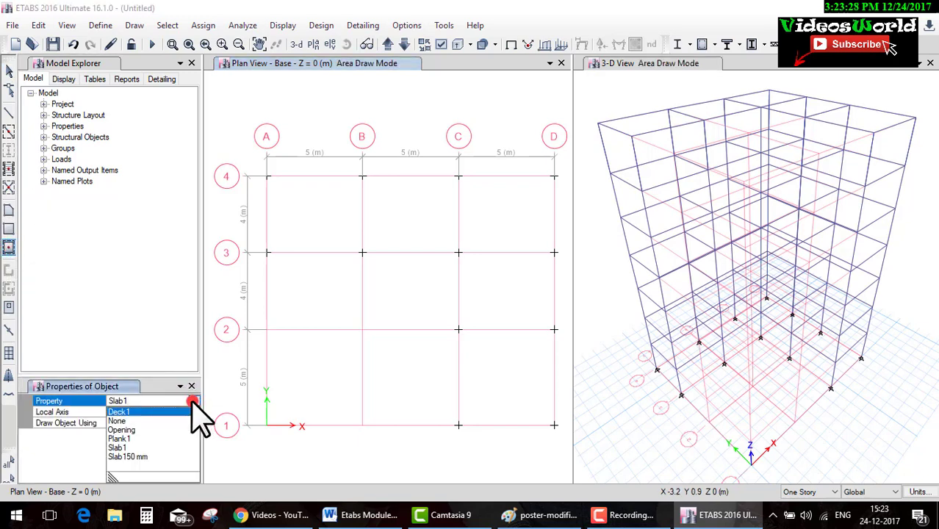
pyautogui.click(147, 451)
pyautogui.click(318, 213)
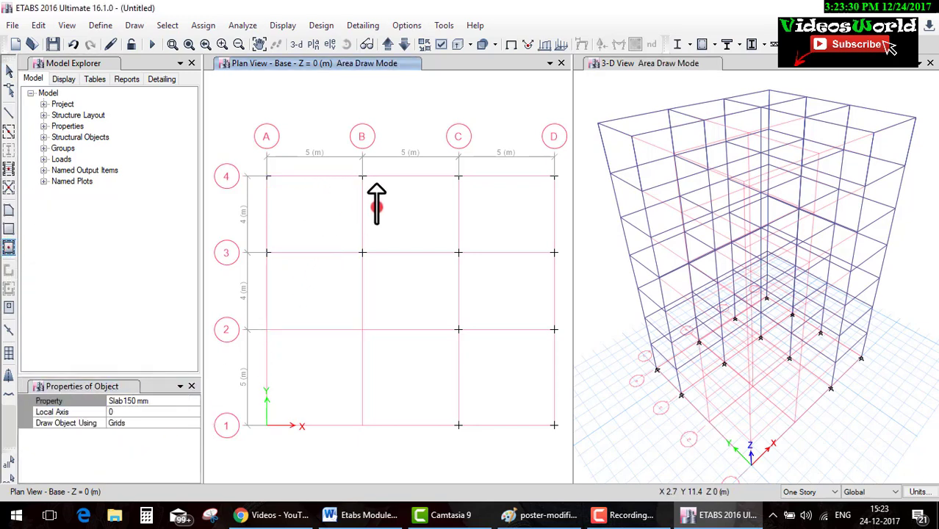
pyautogui.click(505, 234)
pyautogui.click(507, 292)
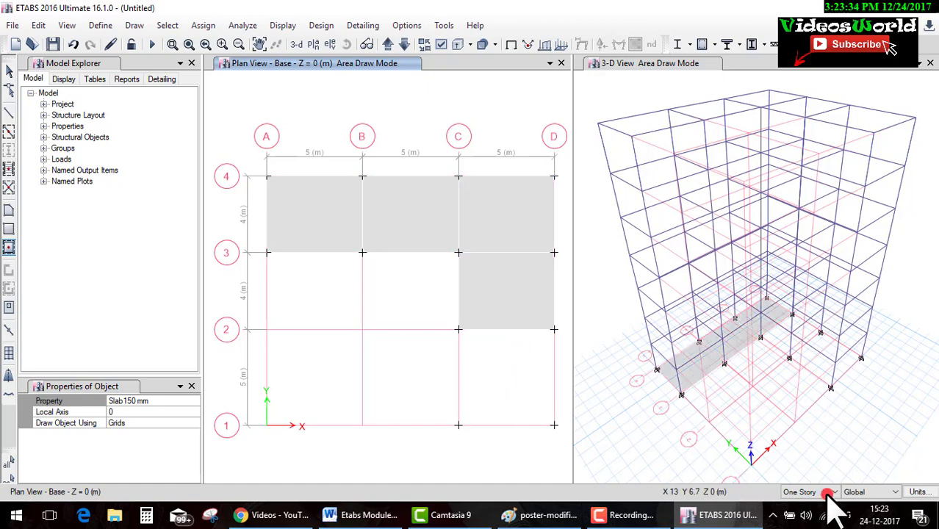
# With All Stories active, add slabs to the 3-4 bays and C-D bays 1-3 on every floor
pyautogui.click(824, 491)
pyautogui.click(819, 511)
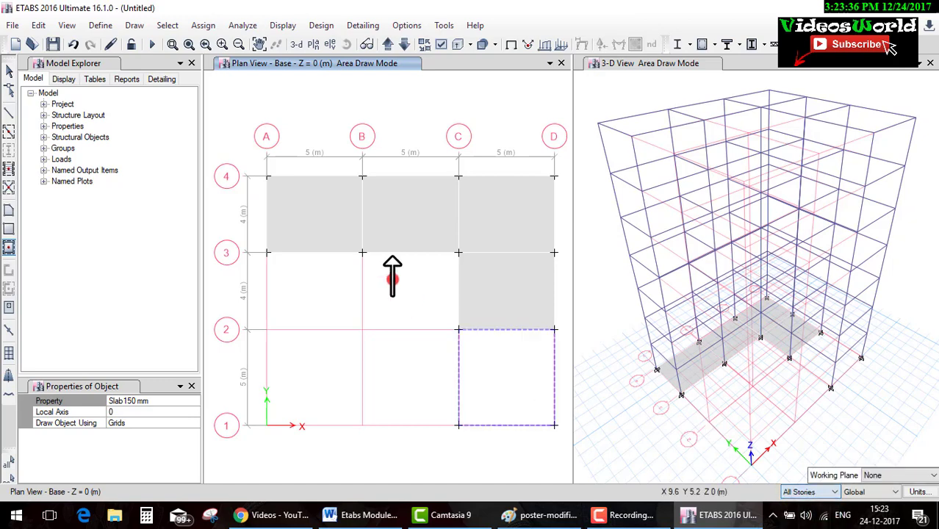
pyautogui.click(427, 212)
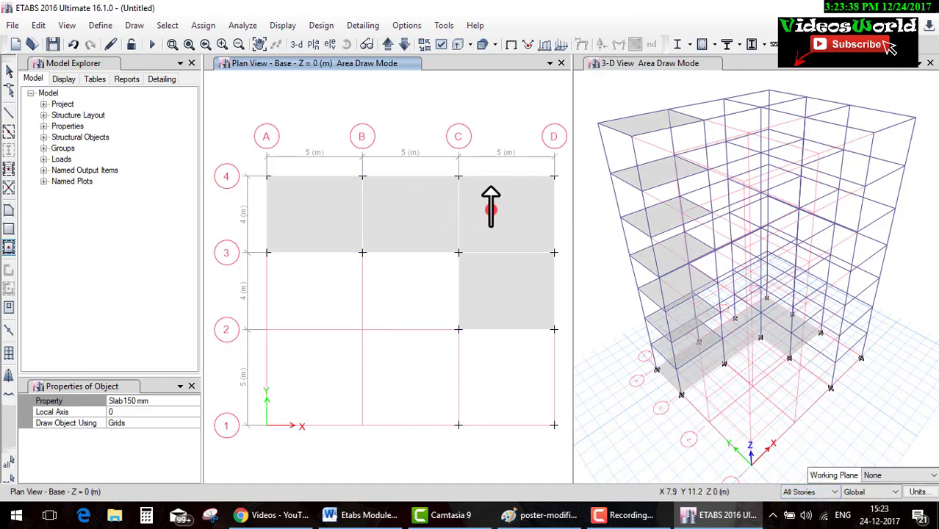
pyautogui.click(491, 209)
pyautogui.click(504, 286)
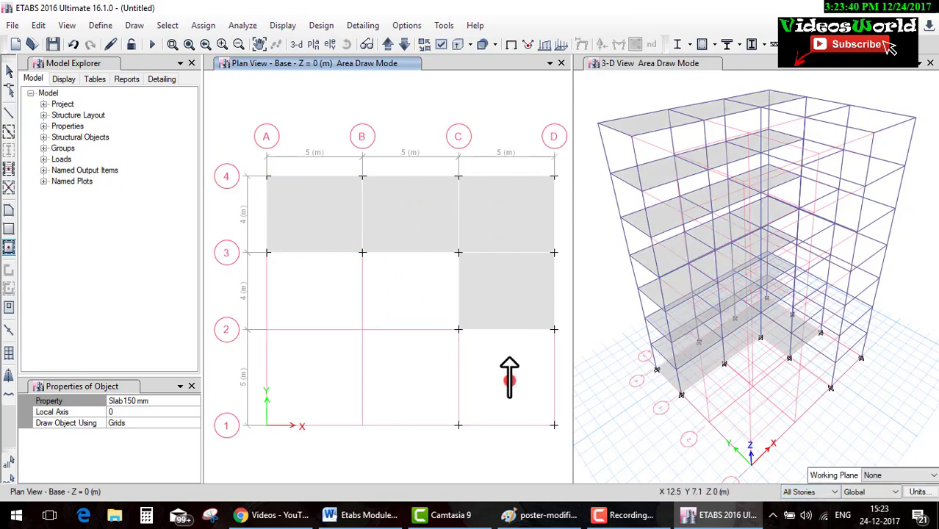
pyautogui.click(510, 382)
pyautogui.click(510, 310)
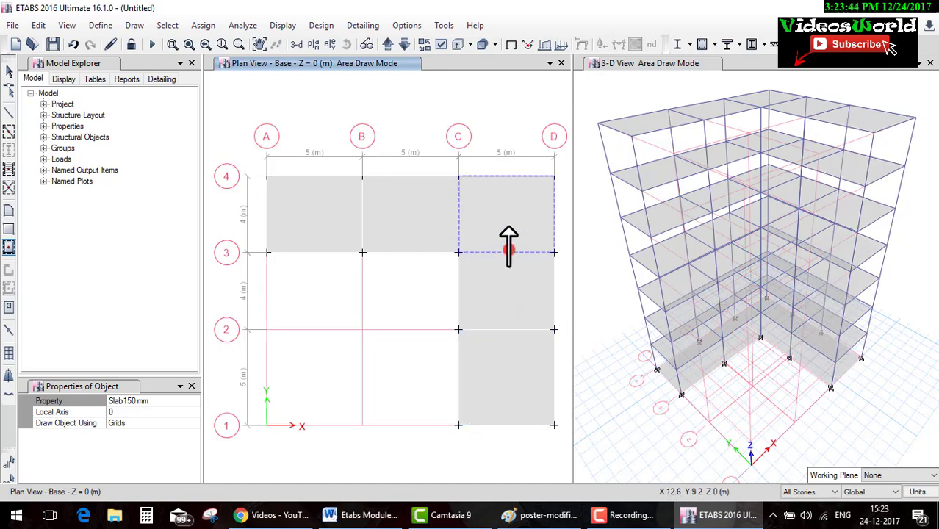
pyautogui.press('Escape')
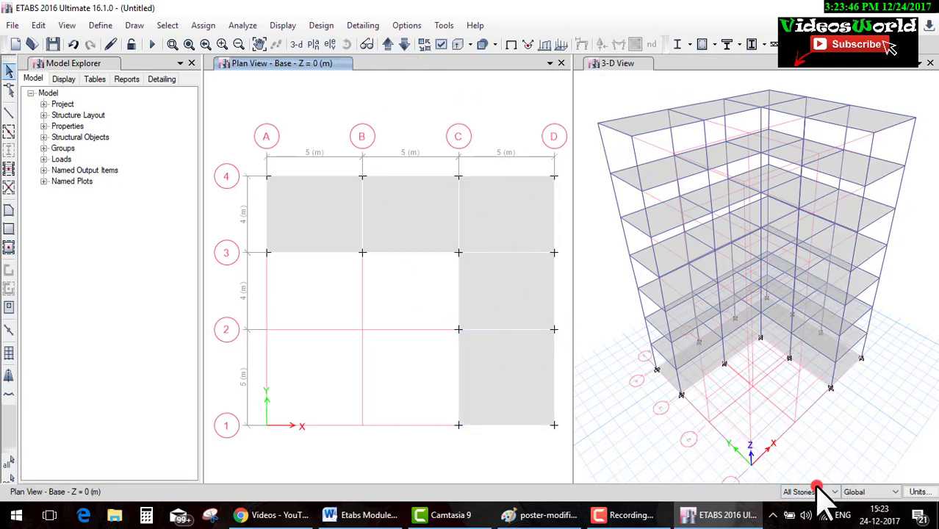
# Window-select the slabs at the Base level and delete them
pyautogui.click(823, 492)
pyautogui.moveTo(220, 141)
pyautogui.mouseDown()
pyautogui.moveTo(614, 496)
pyautogui.moveTo(595, 470)
pyautogui.mouseUp()
pyautogui.press('Delete')
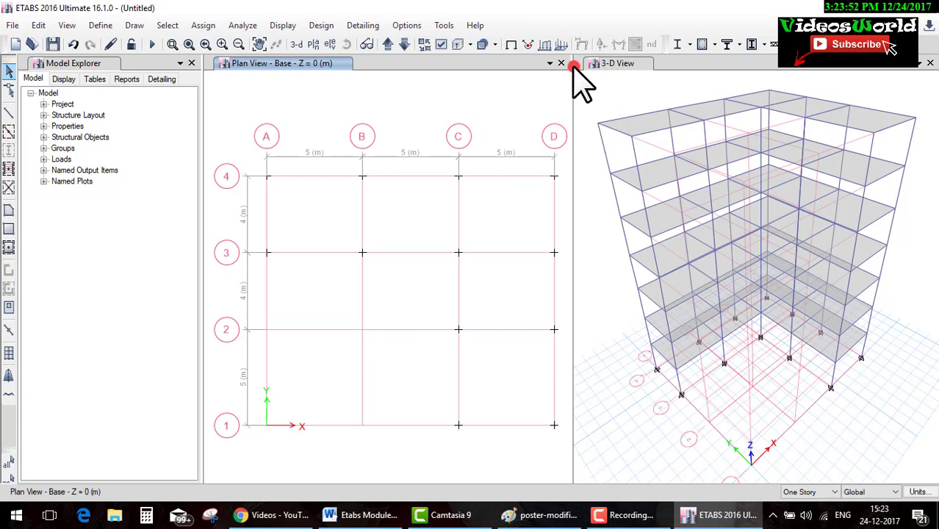
# Keep only the 3-D view, orbited to an isometric angle, with grid lines hidden
pyautogui.click(562, 63)
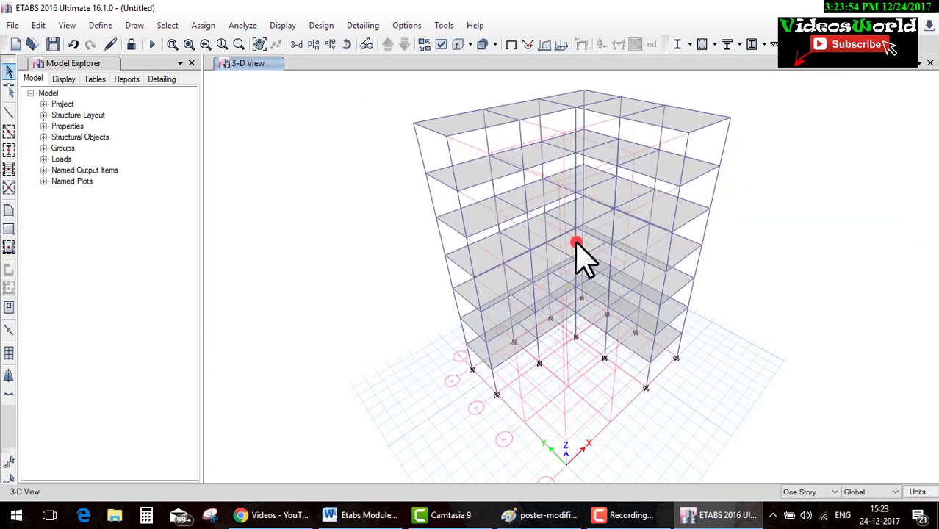
pyautogui.scroll(-3, 647, 287)
pyautogui.scroll(5, 547, 198)
pyautogui.scroll(-3, 547, 199)
pyautogui.keyDown('shift'); pyautogui.moveTo(477, 151); pyautogui.dragTo(520, 91, button='middle'); pyautogui.keyUp('shift')
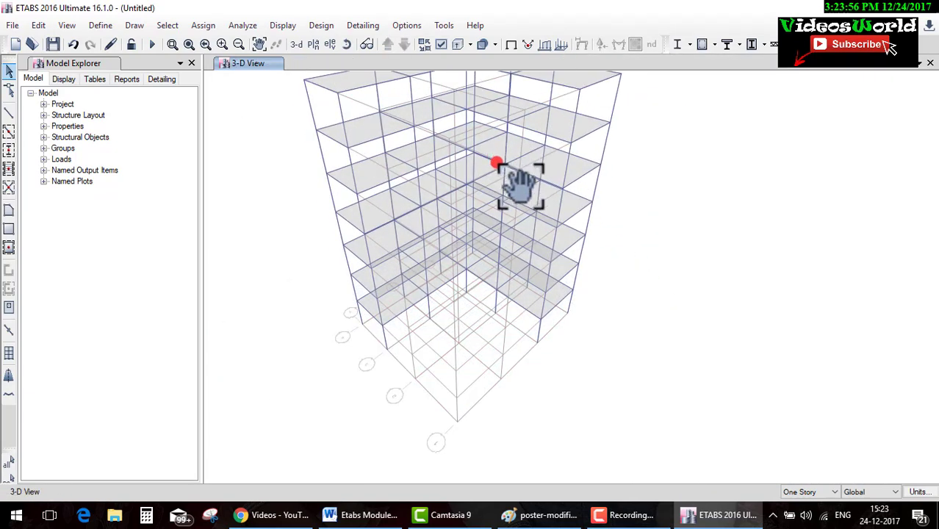
pyautogui.moveTo(666, 290); pyautogui.dragTo(696, 281)
pyautogui.rightClick(683, 237)
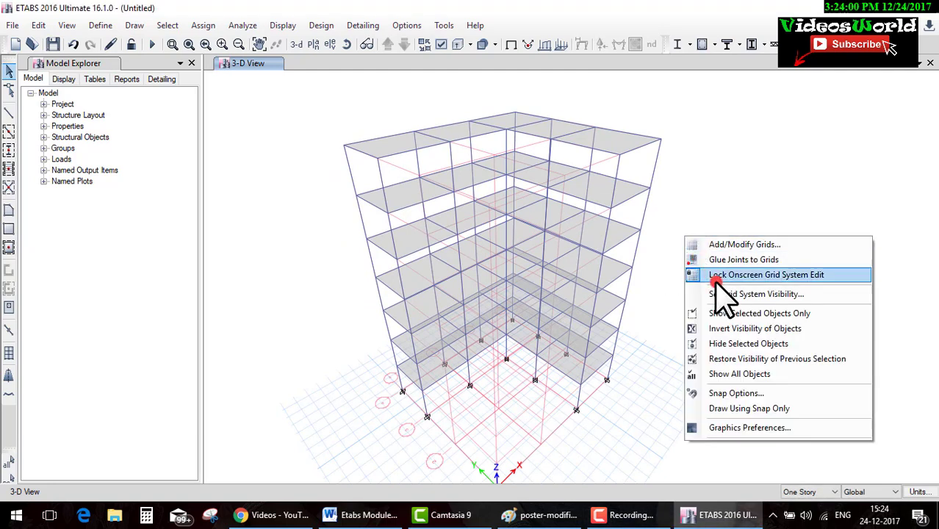
pyautogui.click(724, 274)
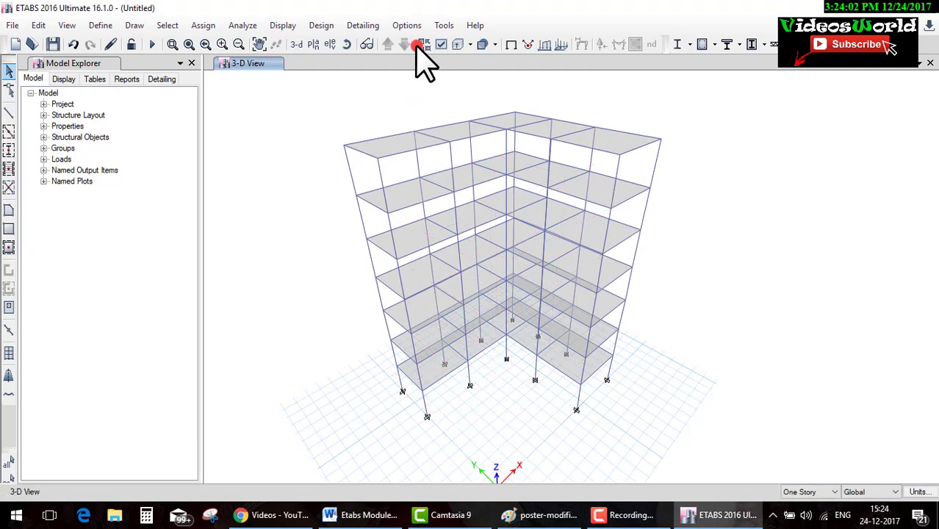
# Colour the 3-D view by Stories in the display options, back in line view with shaded slabs
pyautogui.click(441, 44)
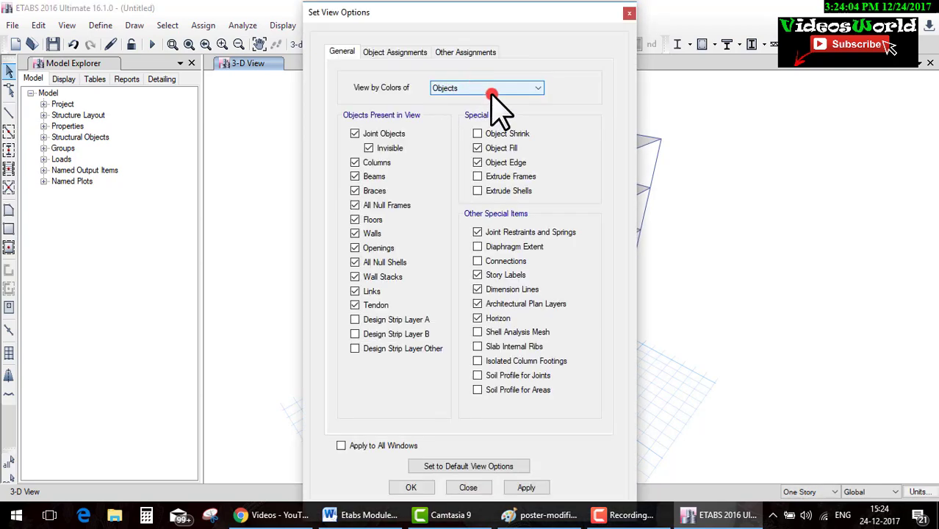
pyautogui.click(488, 88)
pyautogui.click(481, 192)
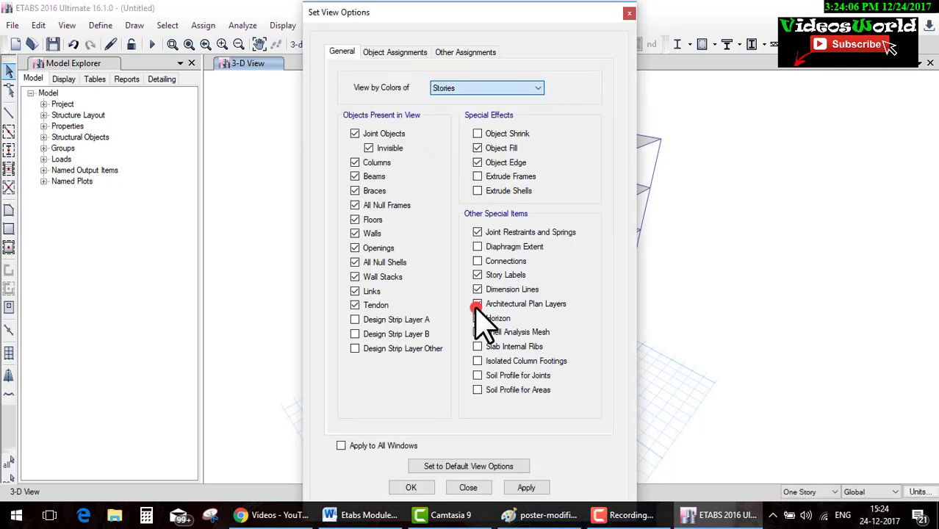
pyautogui.click(430, 488)
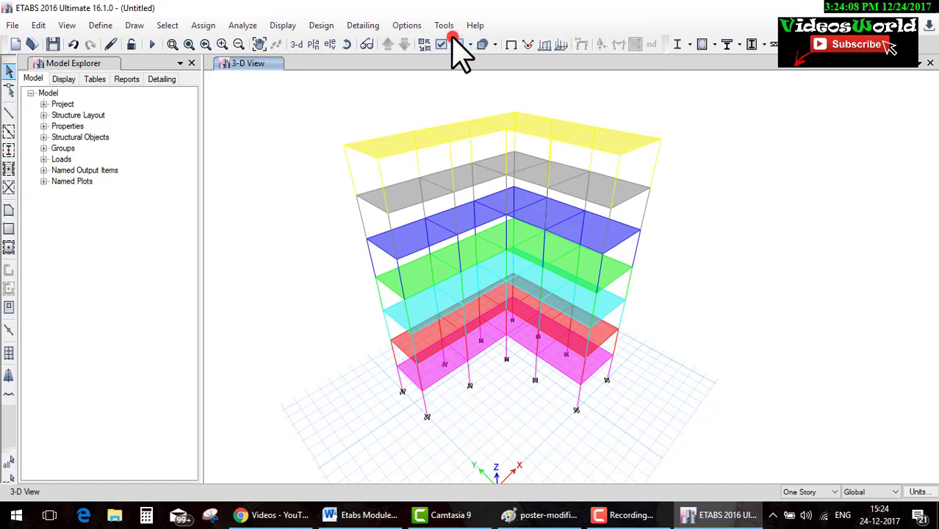
pyautogui.click(459, 44)
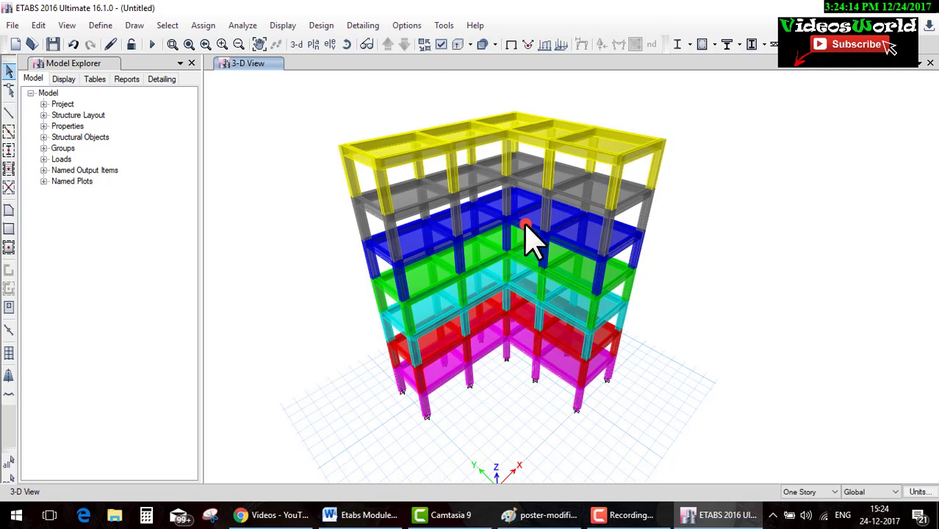
pyautogui.click(458, 44)
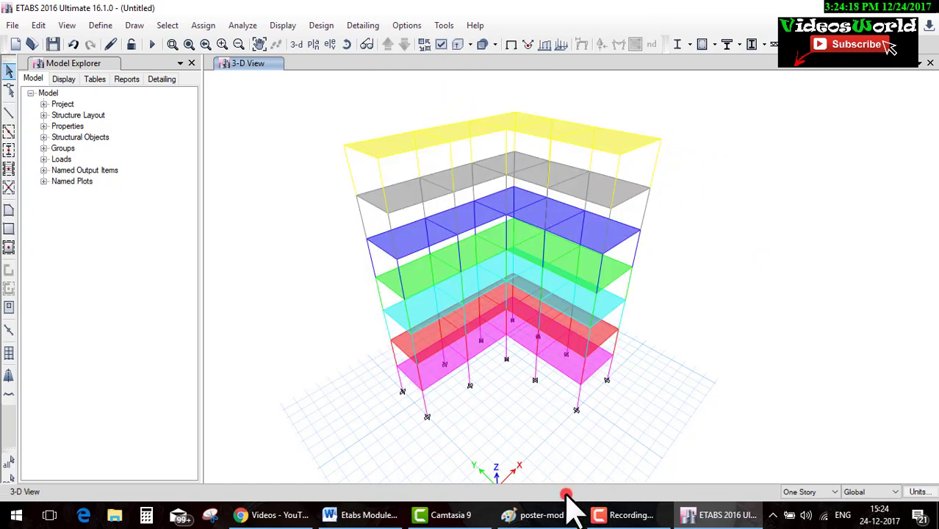
pyautogui.click(548, 514)
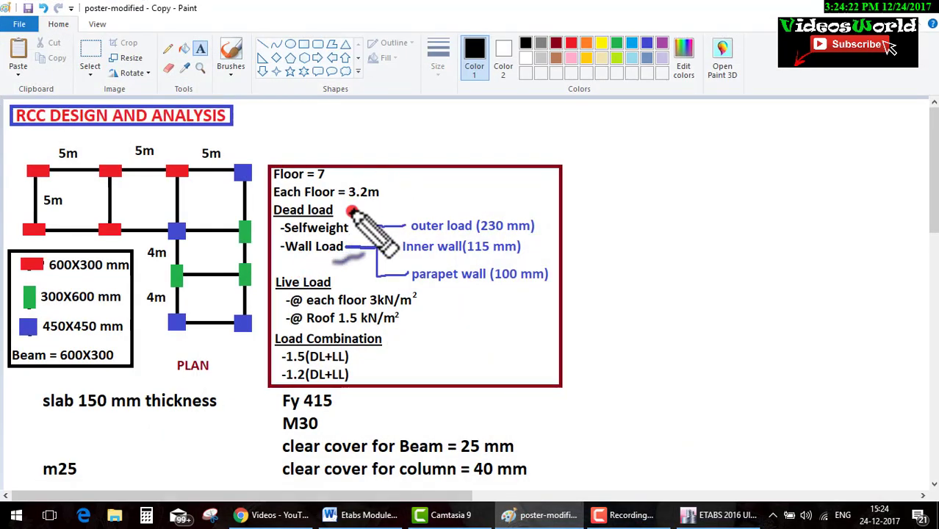
pyautogui.moveTo(282, 240); pyautogui.dragTo(379, 247)
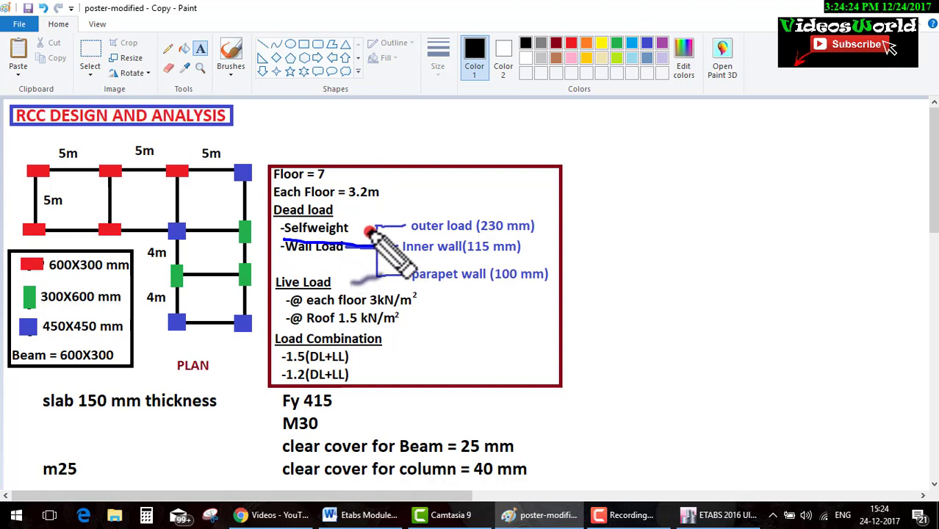
pyautogui.press('Escape')
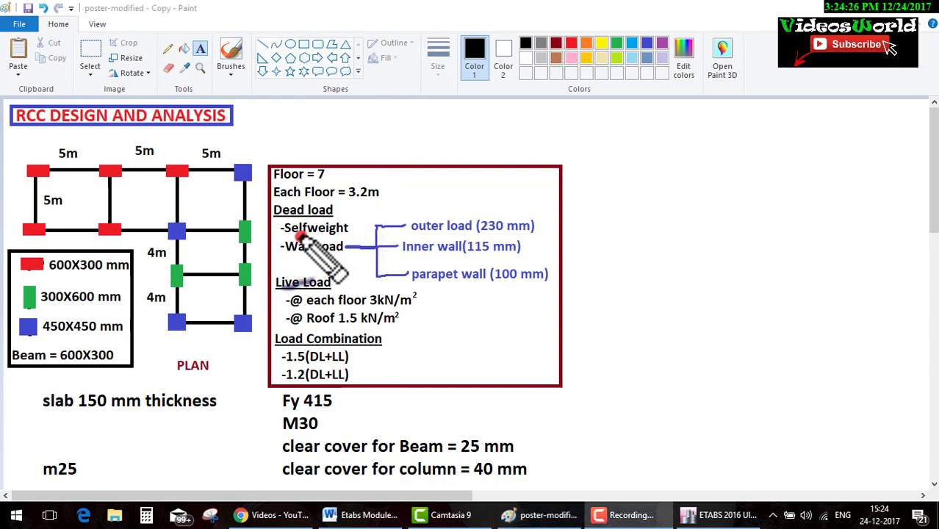
pyautogui.moveTo(283, 237)
pyautogui.mouseDown()
pyautogui.moveTo(343, 235)
pyautogui.moveTo(445, 167)
pyautogui.mouseUp()
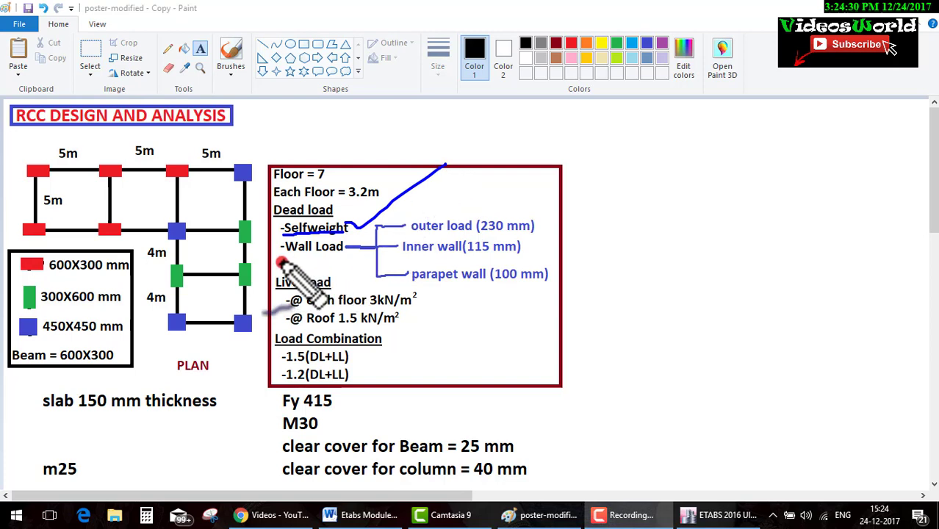
pyautogui.moveTo(281, 255); pyautogui.dragTo(354, 256)
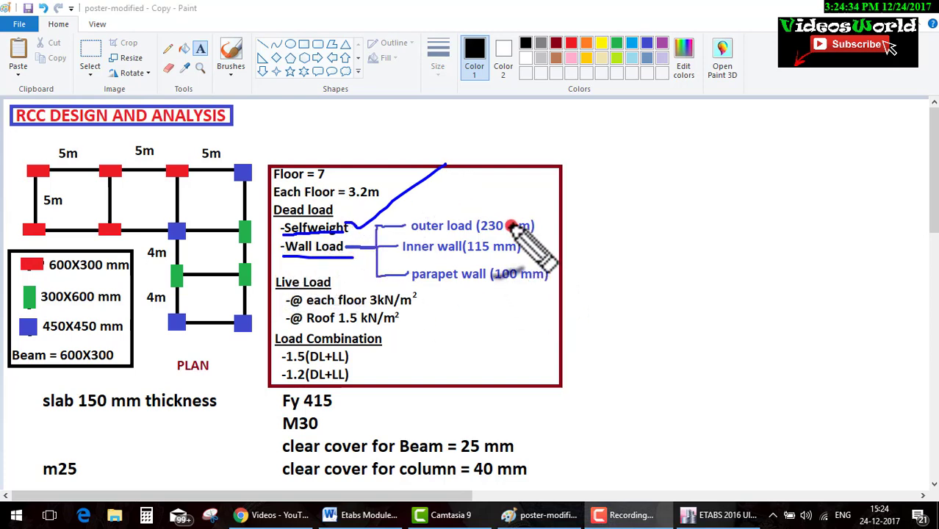
pyautogui.moveTo(530, 228); pyautogui.dragTo(573, 197)
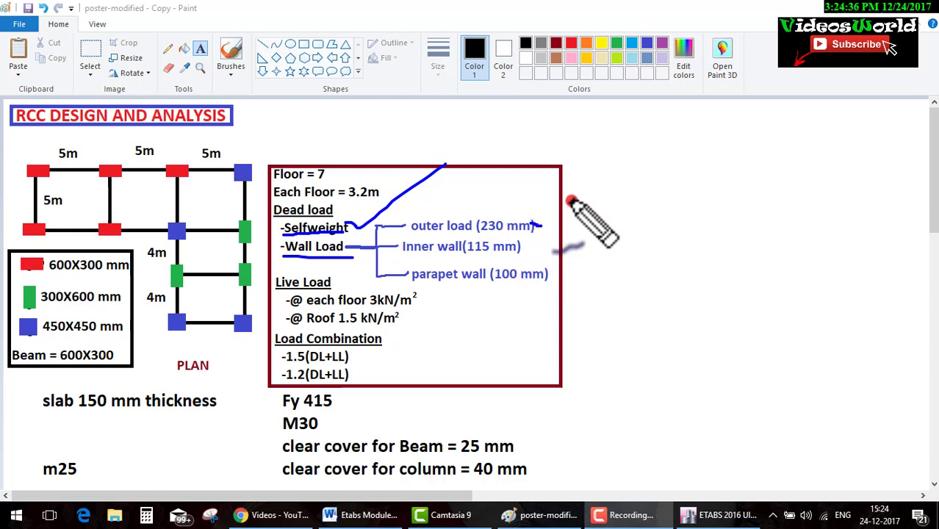
pyautogui.moveTo(535, 247); pyautogui.dragTo(574, 228)
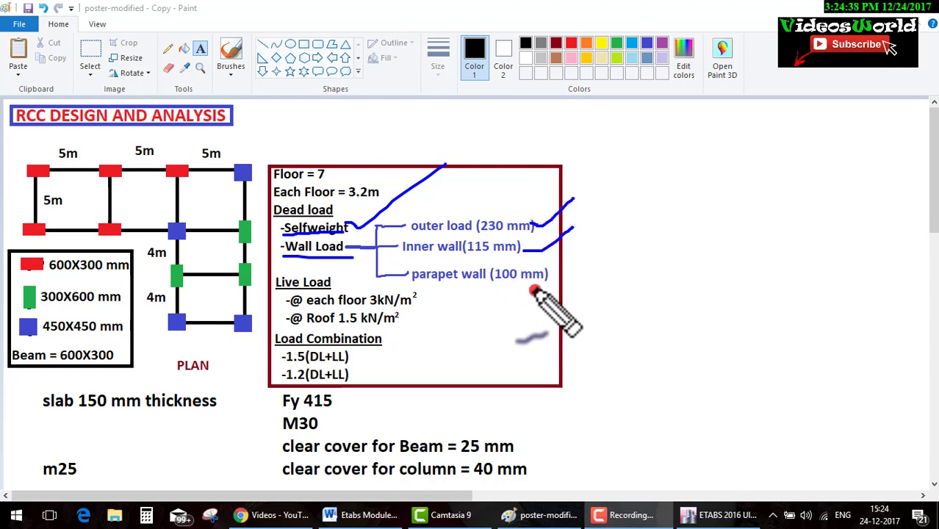
pyautogui.moveTo(529, 290); pyautogui.dragTo(574, 260)
pyautogui.moveTo(480, 214)
pyautogui.mouseDown()
pyautogui.moveTo(531, 214)
pyautogui.moveTo(606, 158)
pyautogui.moveTo(617, 179)
pyautogui.moveTo(651, 167)
pyautogui.moveTo(636, 184)
pyautogui.moveTo(657, 181)
pyautogui.mouseUp()
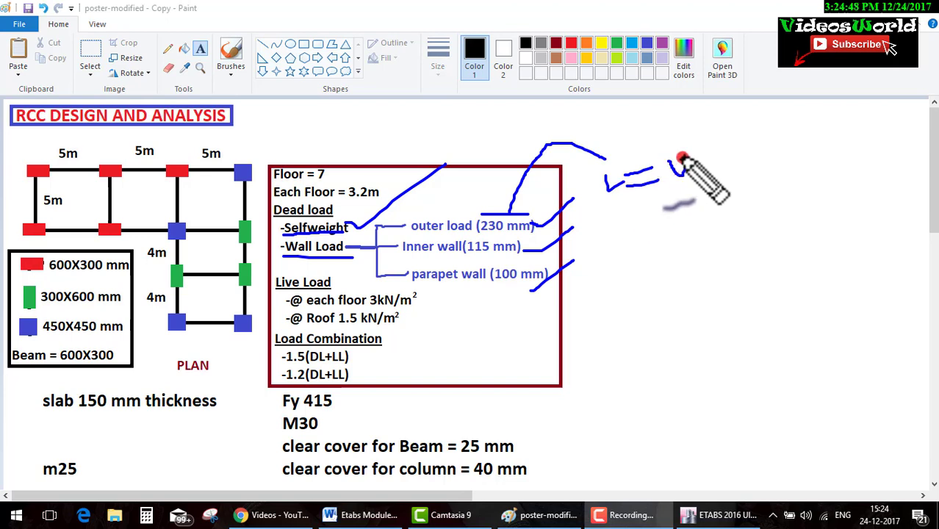
pyautogui.moveTo(668, 158)
pyautogui.mouseDown()
pyautogui.moveTo(731, 172)
pyautogui.moveTo(741, 158)
pyautogui.moveTo(739, 176)
pyautogui.mouseUp()
pyautogui.click(695, 168)
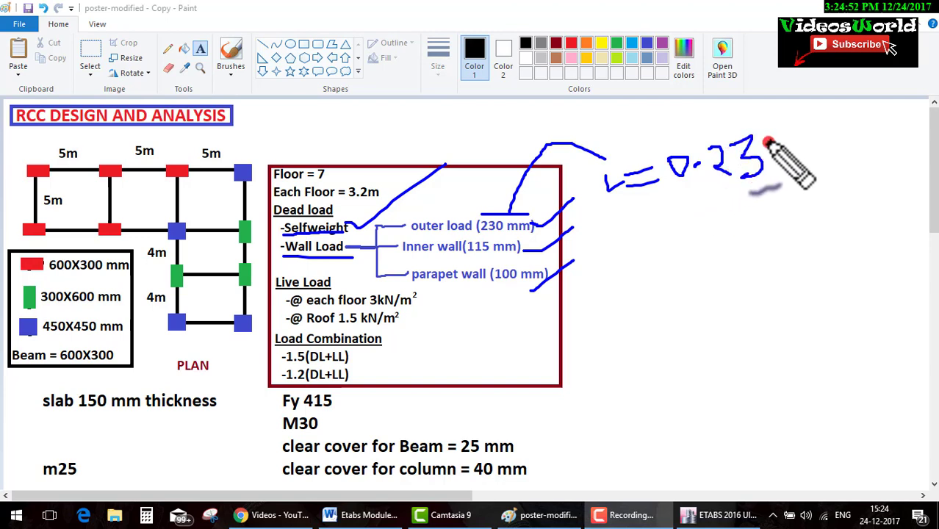
pyautogui.moveTo(771, 141); pyautogui.dragTo(768, 175)
pyautogui.moveTo(770, 139)
pyautogui.mouseDown()
pyautogui.moveTo(765, 175)
pyautogui.moveTo(720, 222)
pyautogui.moveTo(748, 237)
pyautogui.mouseUp()
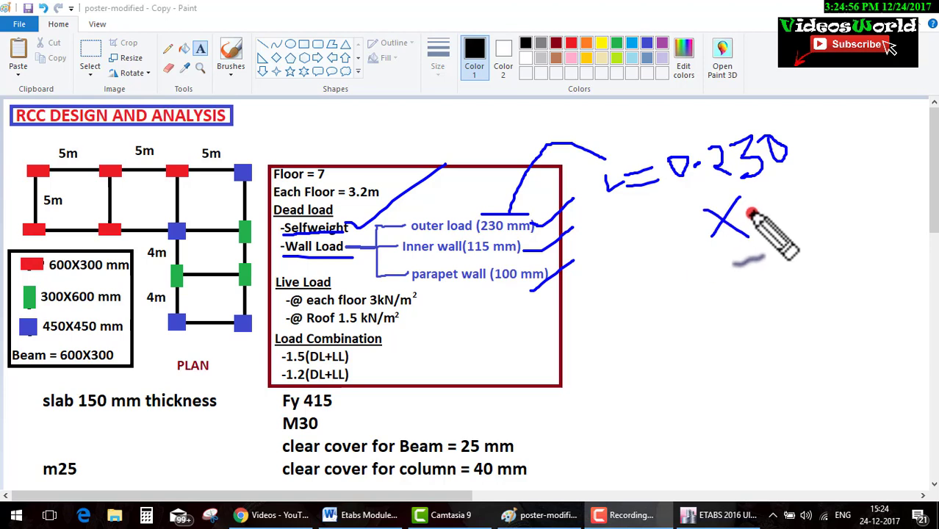
pyautogui.moveTo(753, 203)
pyautogui.mouseDown()
pyautogui.moveTo(775, 222)
pyautogui.moveTo(757, 232)
pyautogui.mouseUp()
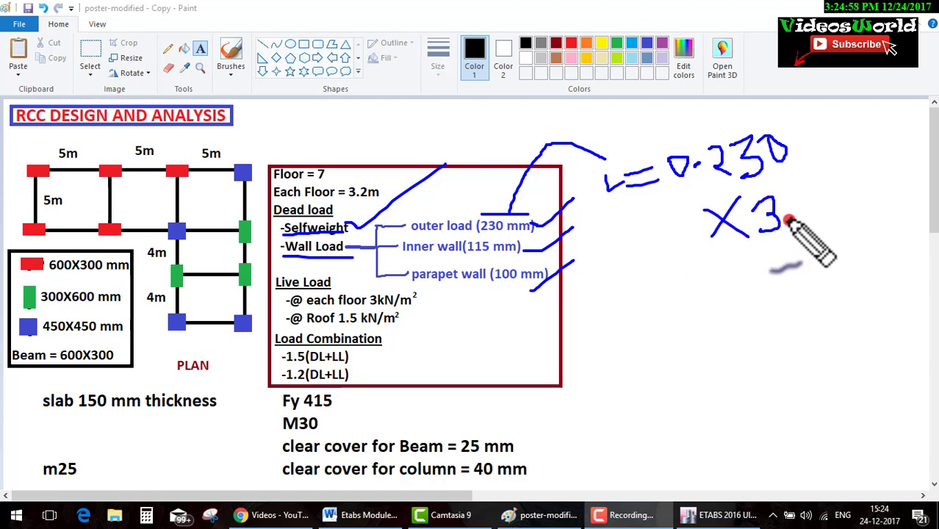
pyautogui.click(790, 221)
pyautogui.moveTo(801, 197)
pyautogui.mouseDown()
pyautogui.moveTo(804, 218)
pyautogui.moveTo(828, 217)
pyautogui.mouseUp()
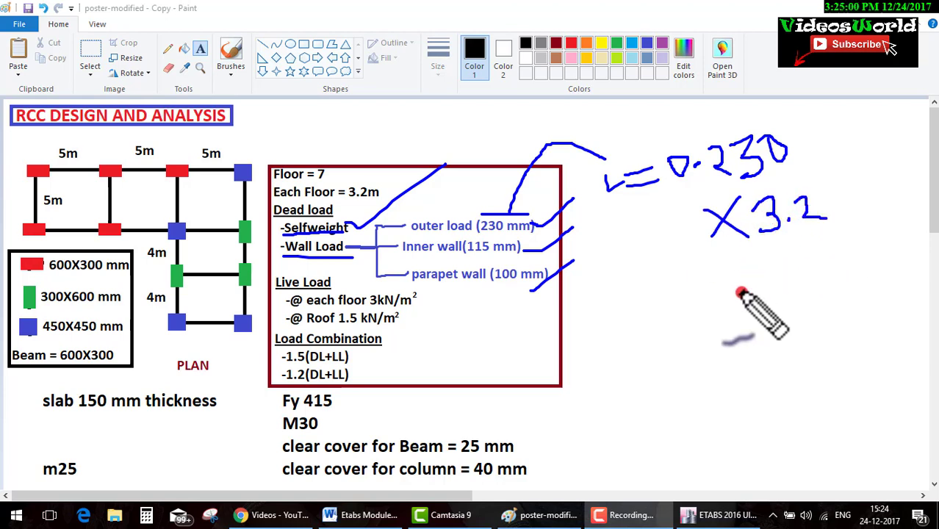
pyautogui.moveTo(751, 267)
pyautogui.mouseDown()
pyautogui.moveTo(731, 303)
pyautogui.moveTo(754, 301)
pyautogui.mouseUp()
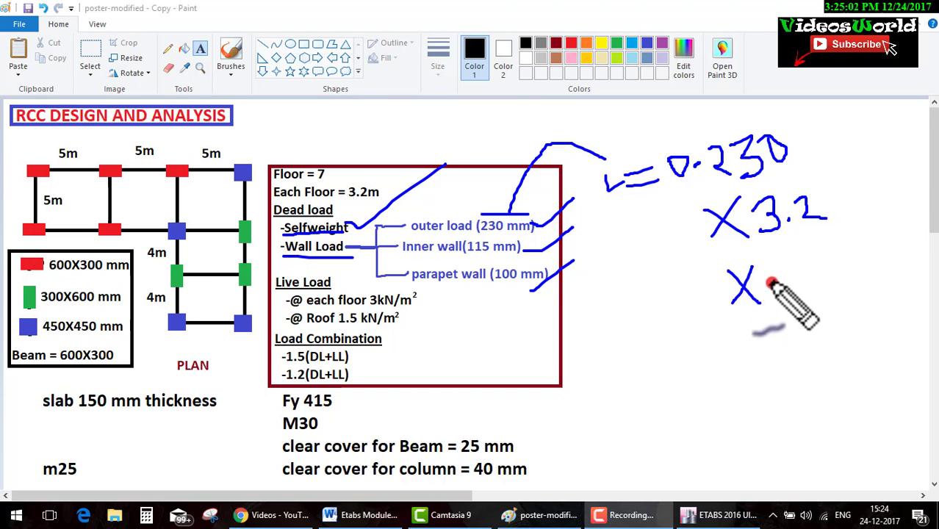
pyautogui.moveTo(776, 264)
pyautogui.mouseDown()
pyautogui.moveTo(811, 296)
pyautogui.moveTo(827, 285)
pyautogui.mouseUp()
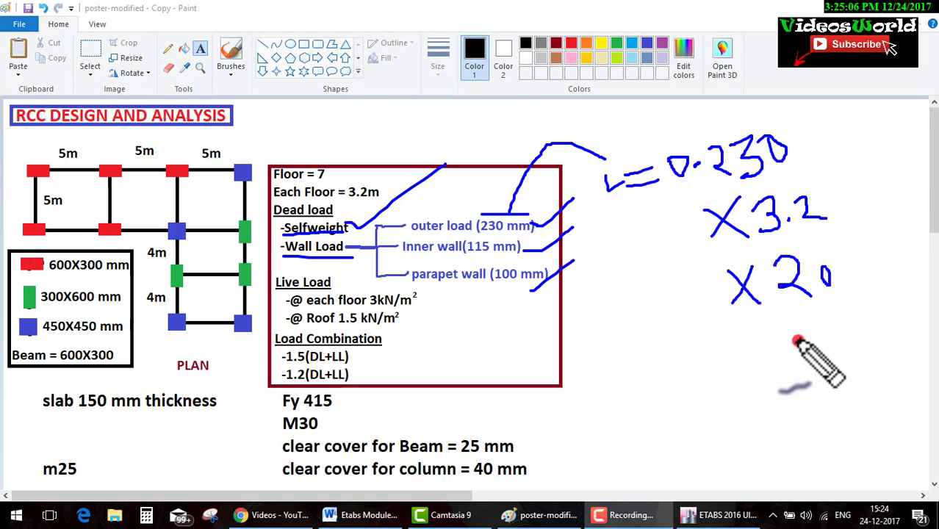
pyautogui.moveTo(709, 360); pyautogui.dragTo(731, 355)
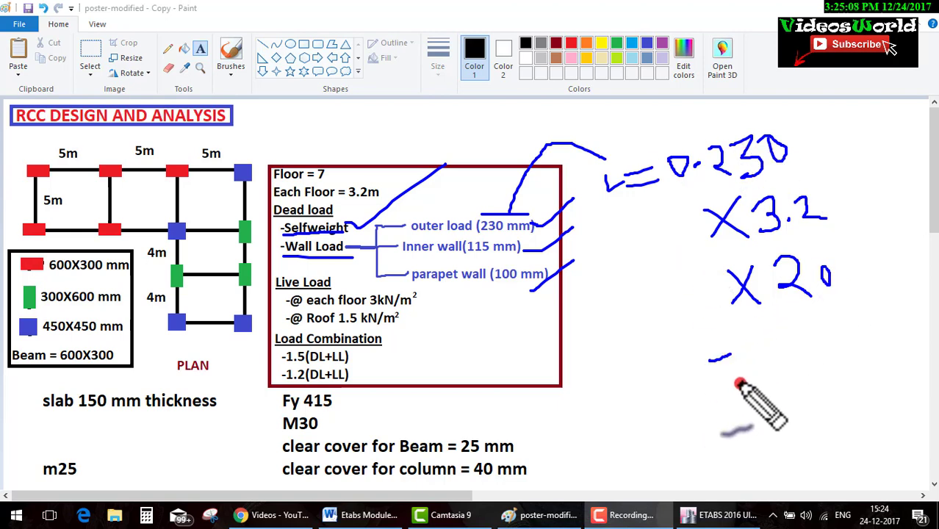
pyautogui.moveTo(712, 391); pyautogui.dragTo(749, 381)
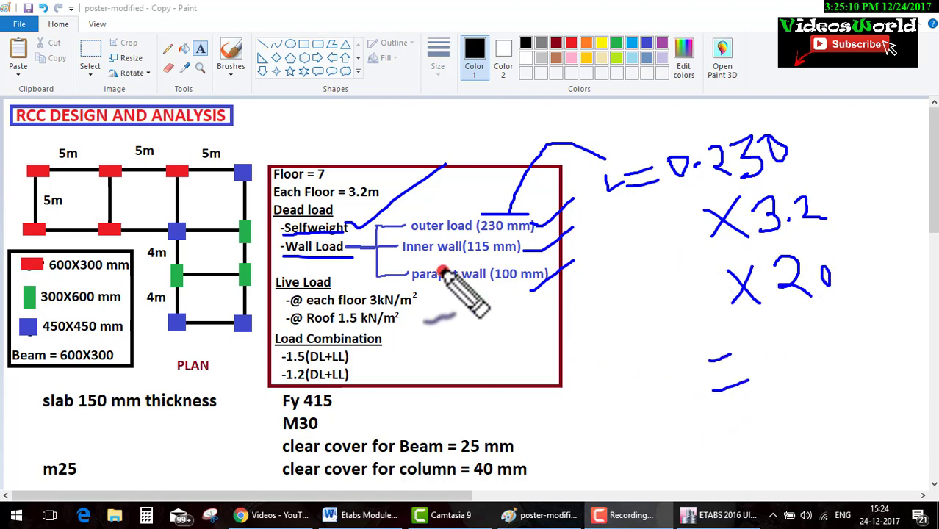
pyautogui.press('Escape')
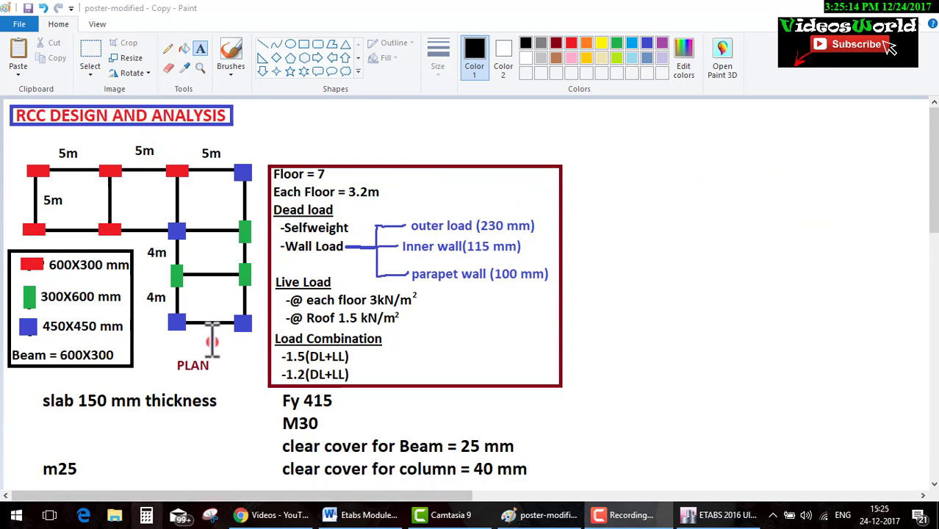
# Compute the wall load 0.230×3.2×20 in Calculator and write 14.72 kN/m beside the dead-load box
pyautogui.press('XF86Calculator')
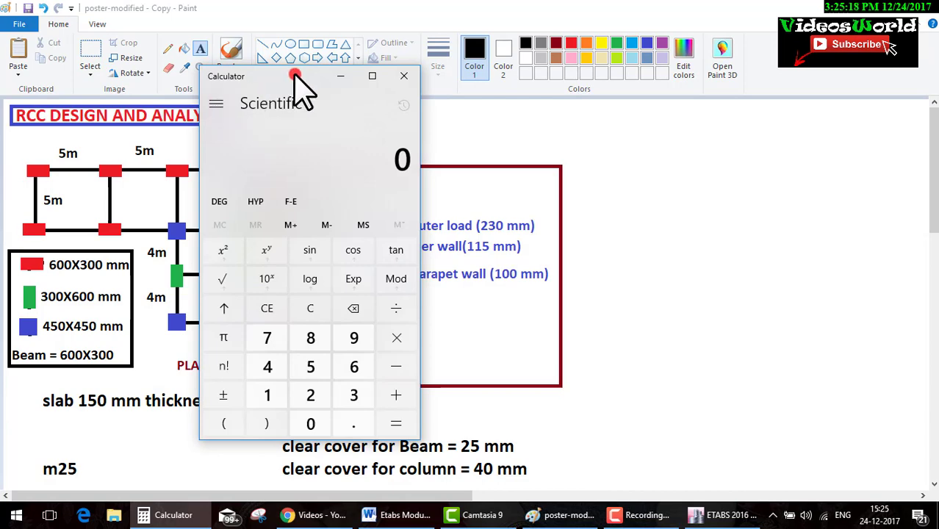
pyautogui.moveTo(292, 75); pyautogui.dragTo(205, 91)
pyautogui.click(371, 94)
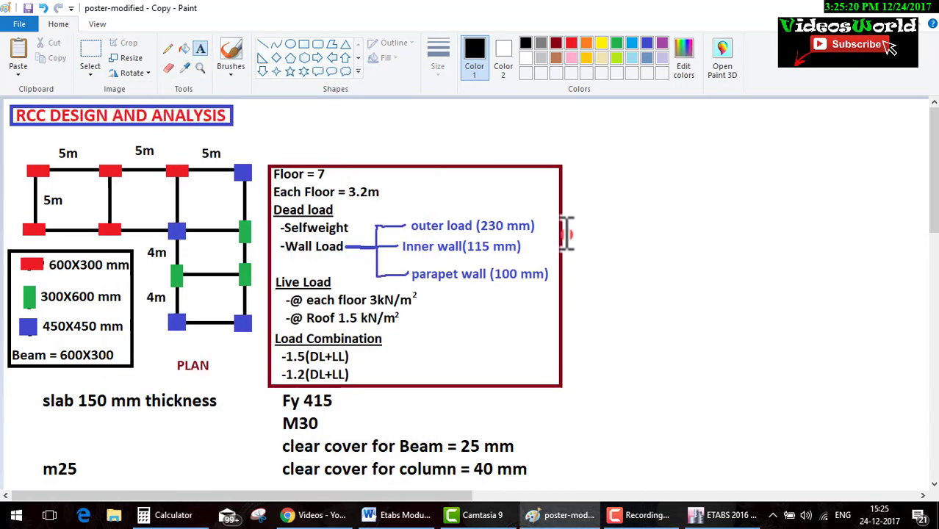
pyautogui.click(573, 221)
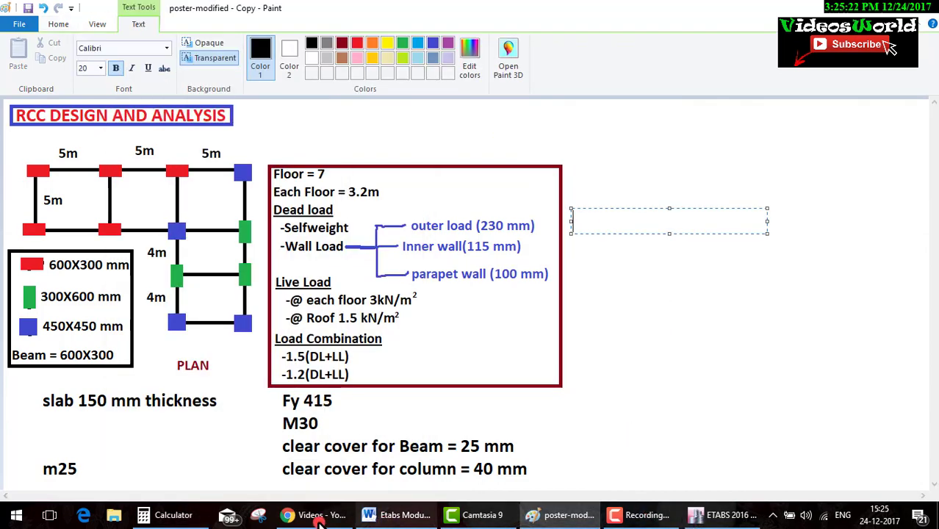
pyautogui.click(174, 517)
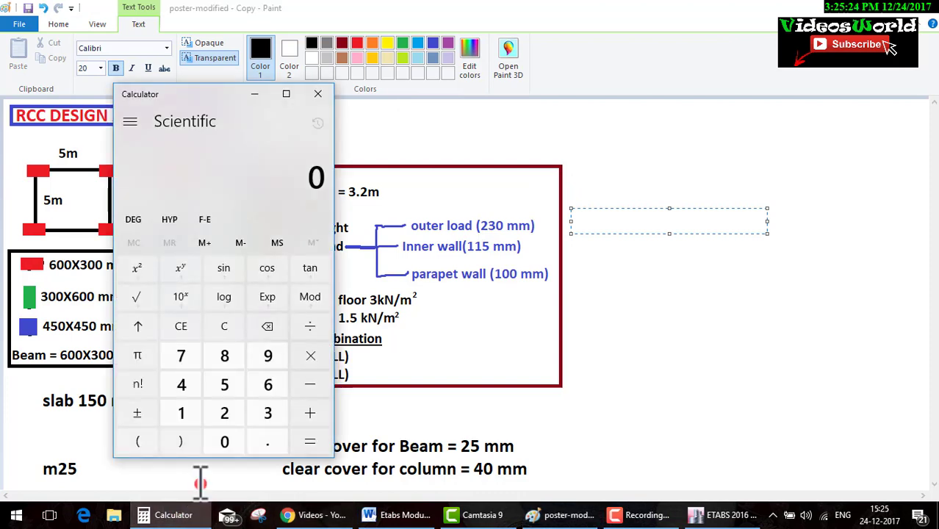
pyautogui.write('.230')
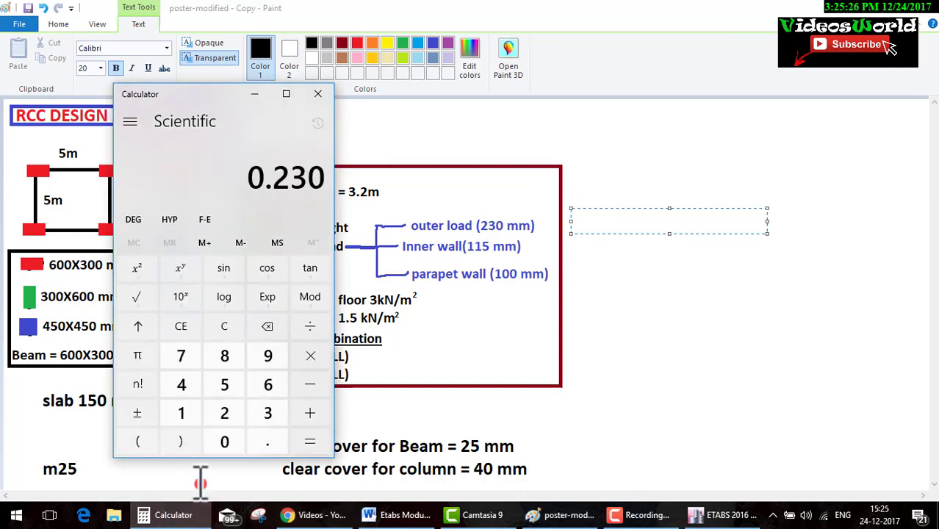
pyautogui.write('*20')
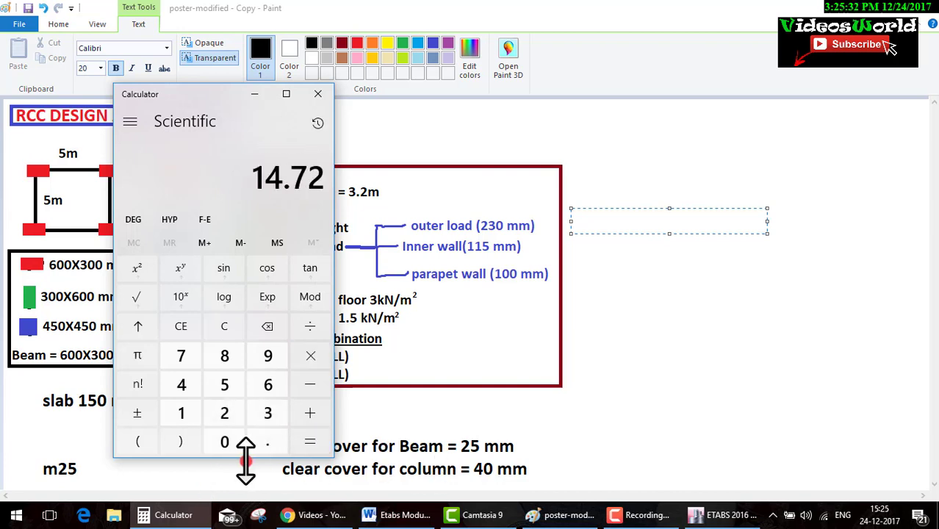
pyautogui.click(596, 222)
pyautogui.write('14.72 kN/m')
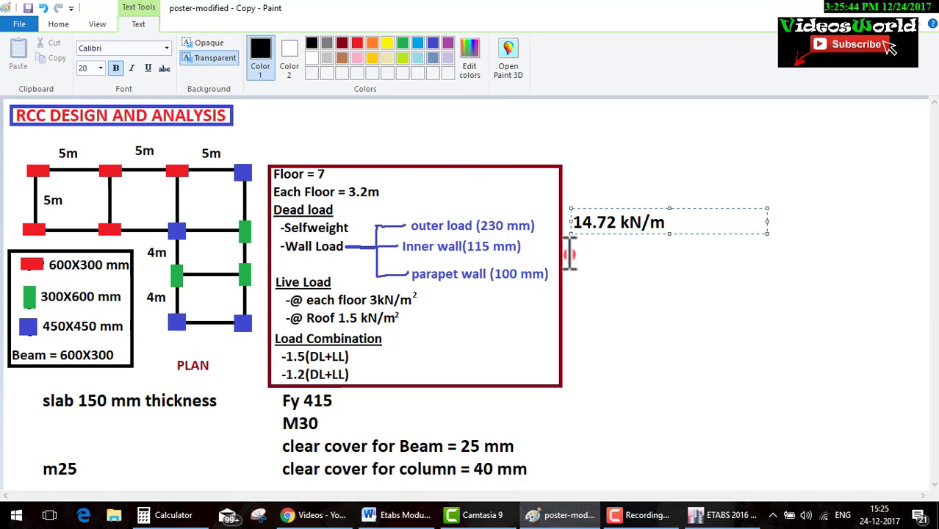
pyautogui.click(571, 254)
# Halve 14.72 in Calculator and write 7.36 kn/m below it in Paint
pyautogui.click(574, 249)
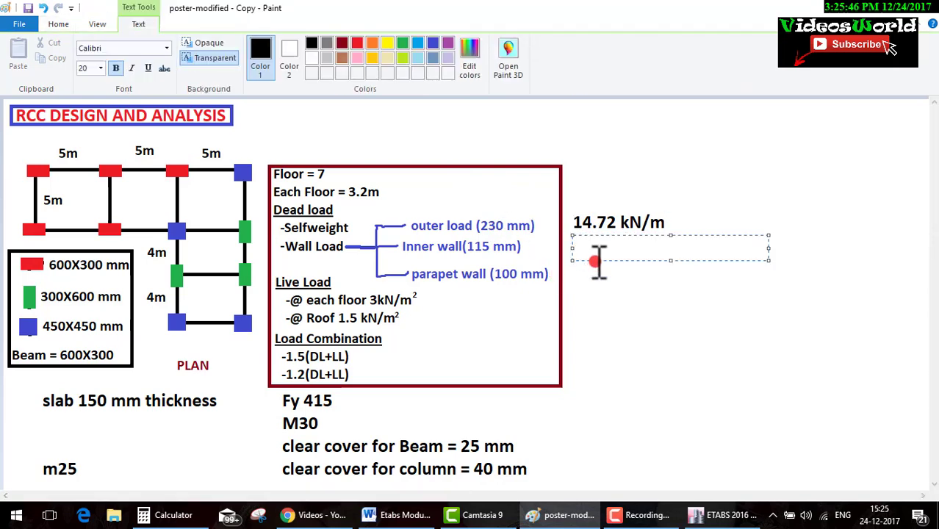
pyautogui.click(160, 516)
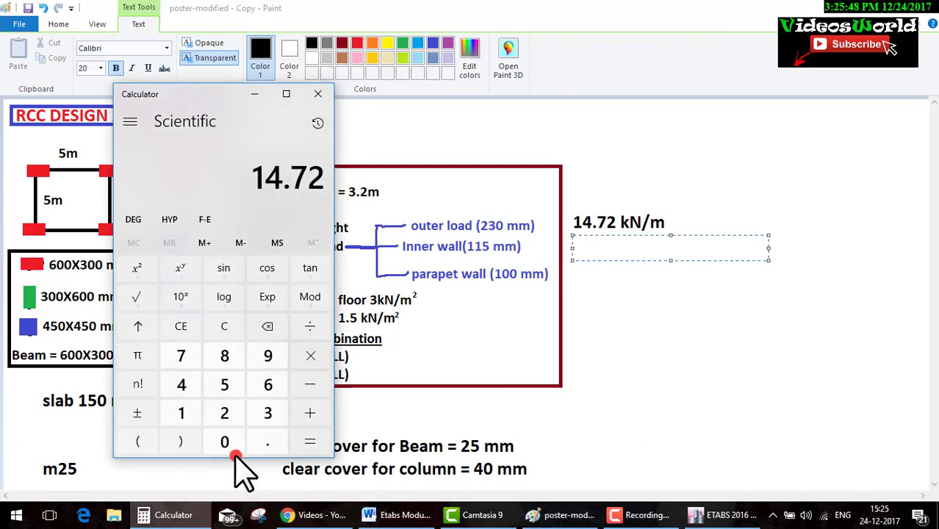
pyautogui.write('2')
pyautogui.press('Return')
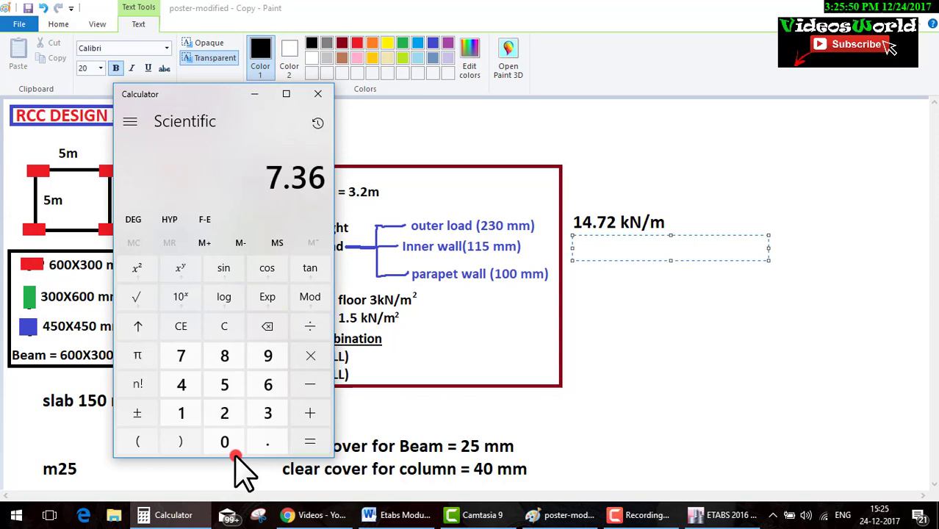
pyautogui.click(609, 248)
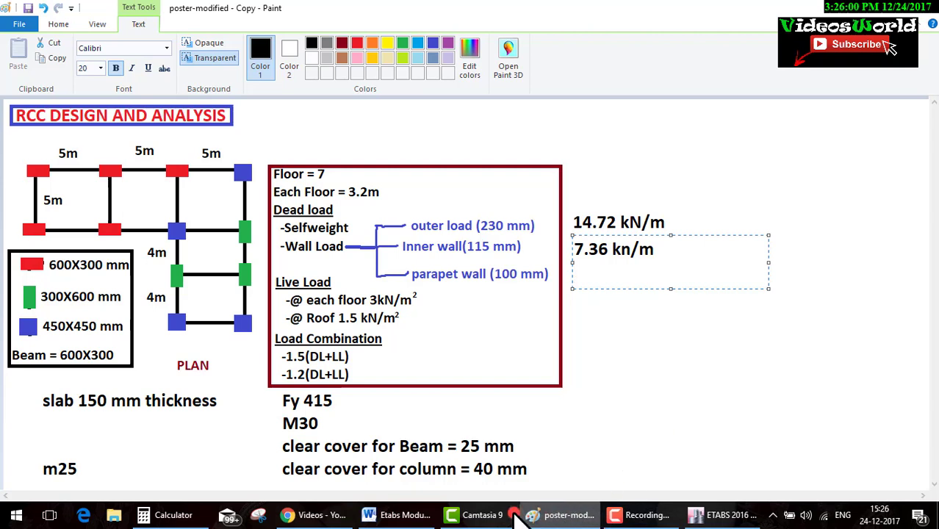
# Clear Calculator and start a new calculation, entering 12*1
pyautogui.click(141, 515)
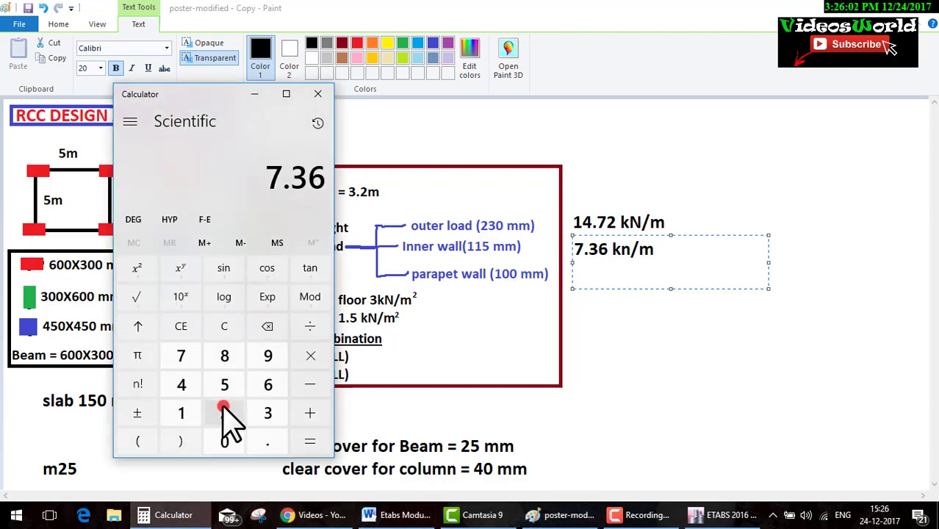
pyautogui.click(224, 434)
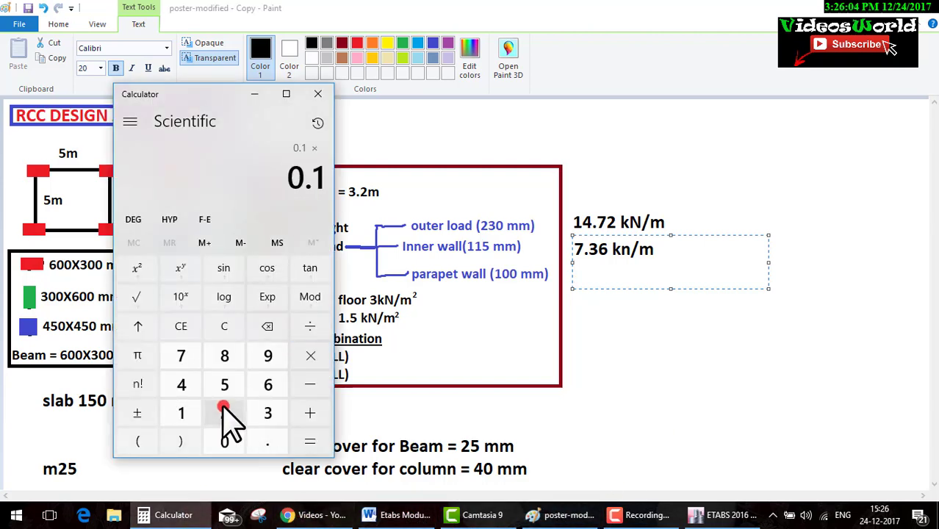
pyautogui.click(225, 433)
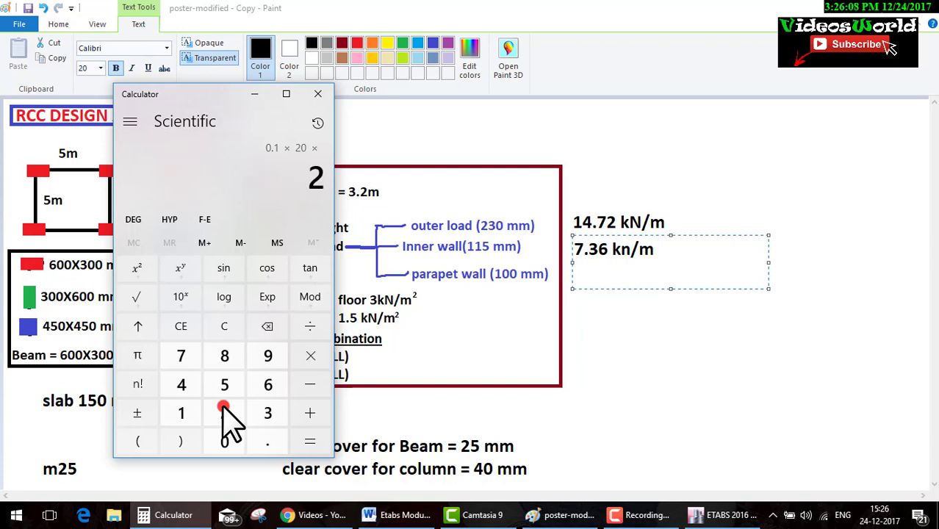
pyautogui.click(224, 326)
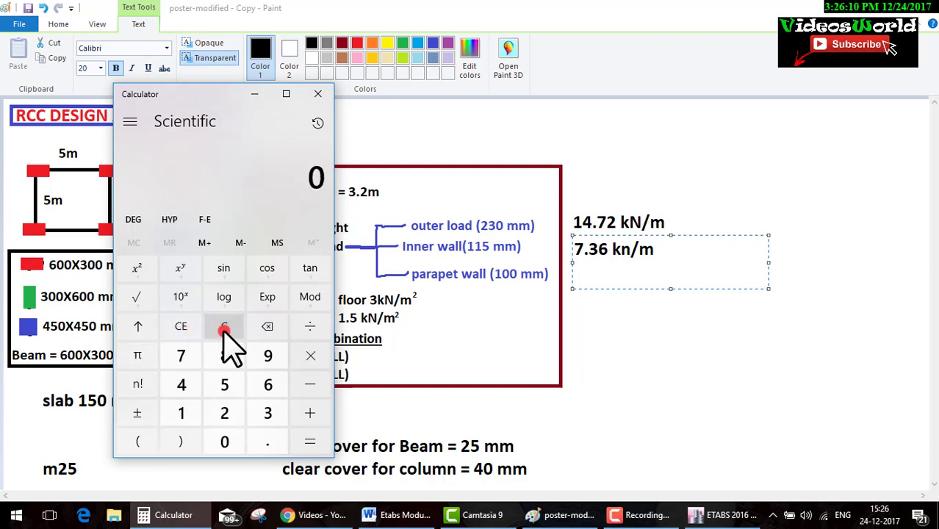
# Compute the 2 kn/m load in Calculator and write 2 kn/m beneath 7.36 kn/m in the Paint notes
pyautogui.write('1')
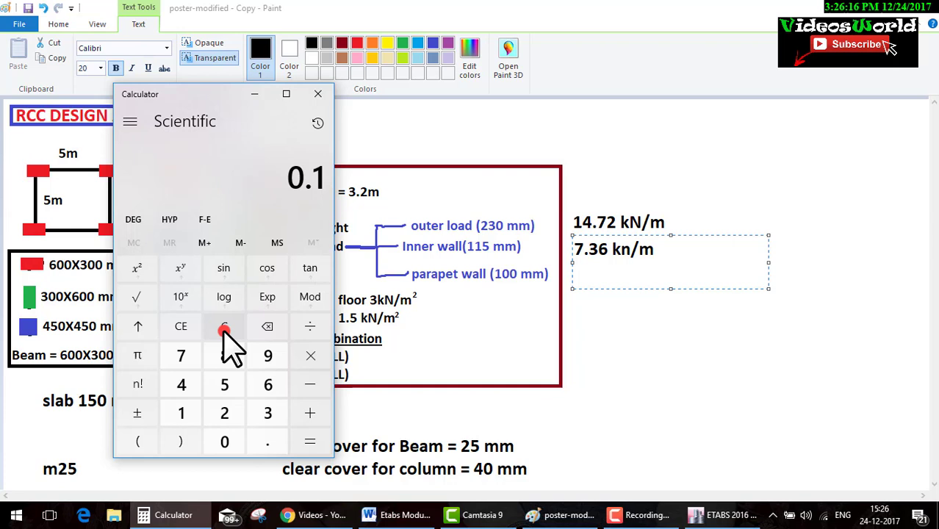
# Clear Calculator and start a new calculation, entering 12*1
# Compute the 2 kn/m load in Calculator and write 2 kn/m beneath 7.36 kn/m in the Paint notes
pyautogui.write('20')
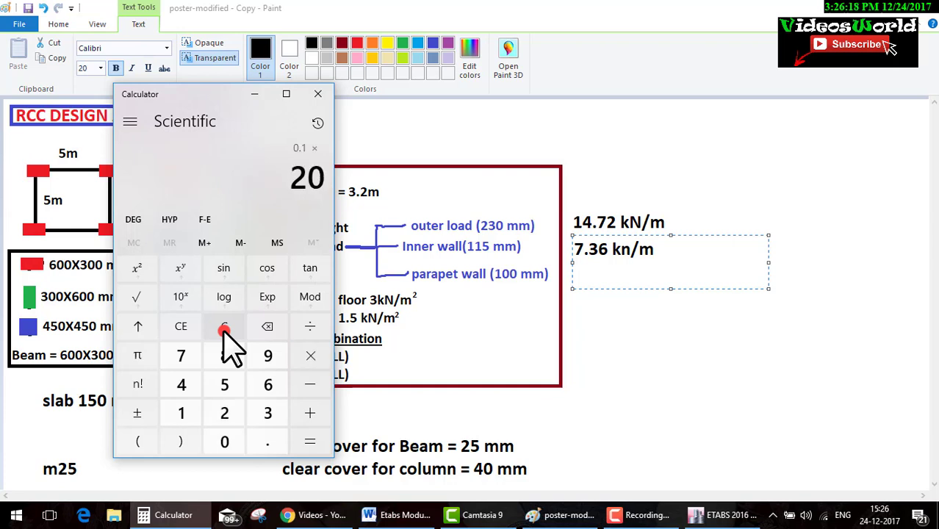
pyautogui.write('*')
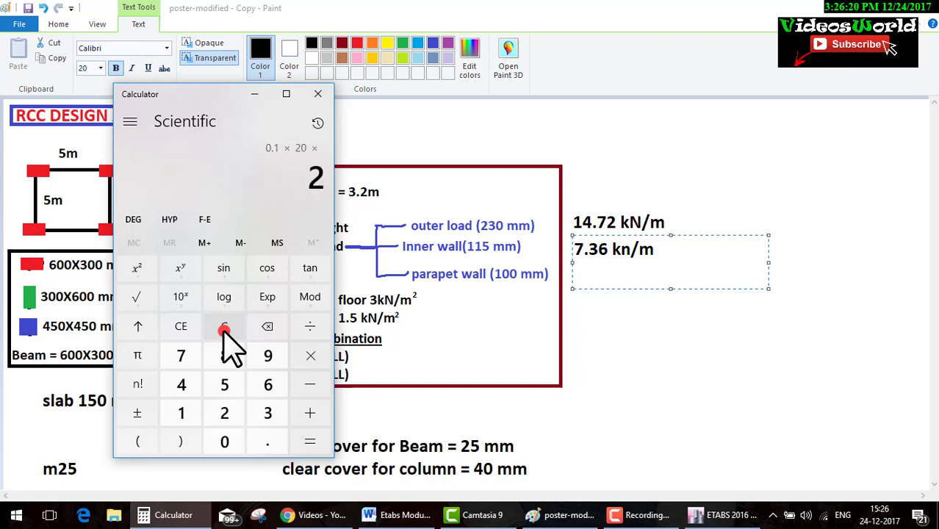
pyautogui.write('1')
pyautogui.press('Return')
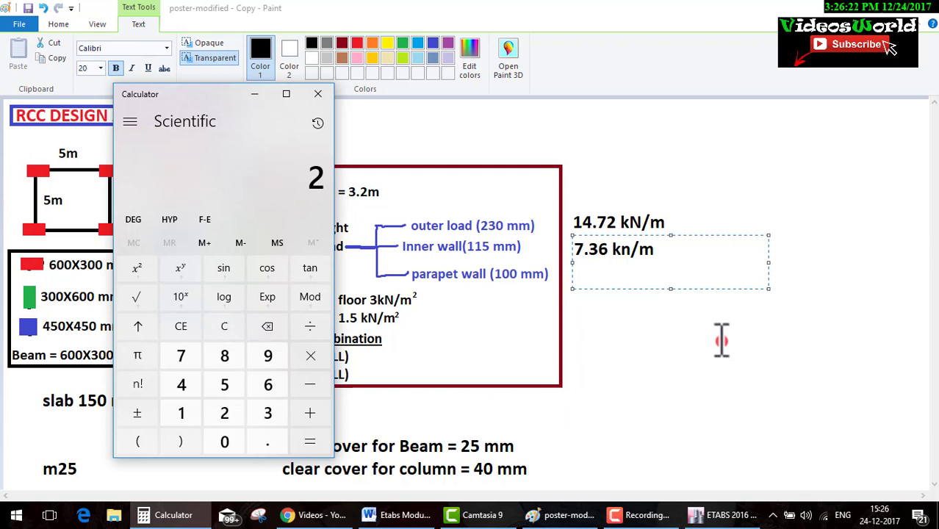
pyautogui.click(592, 275)
pyautogui.write('2 kn/m')
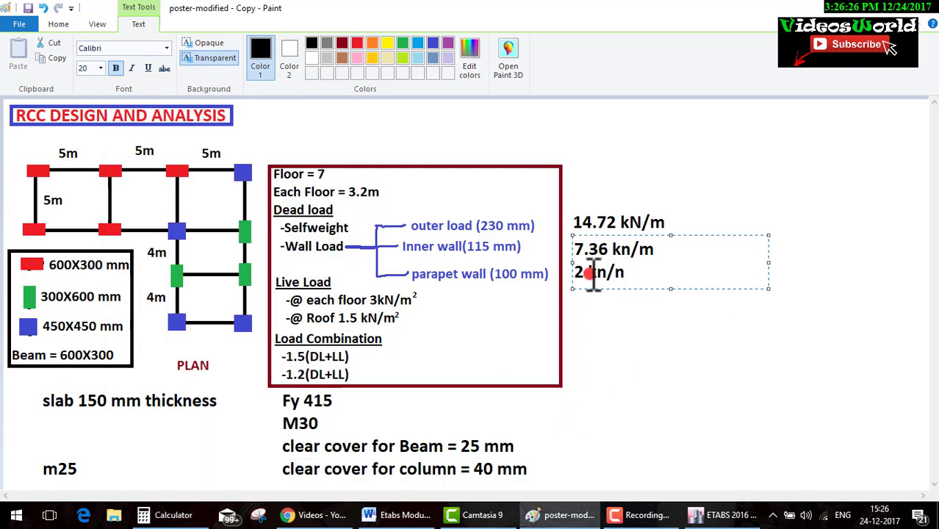
pyautogui.click(651, 341)
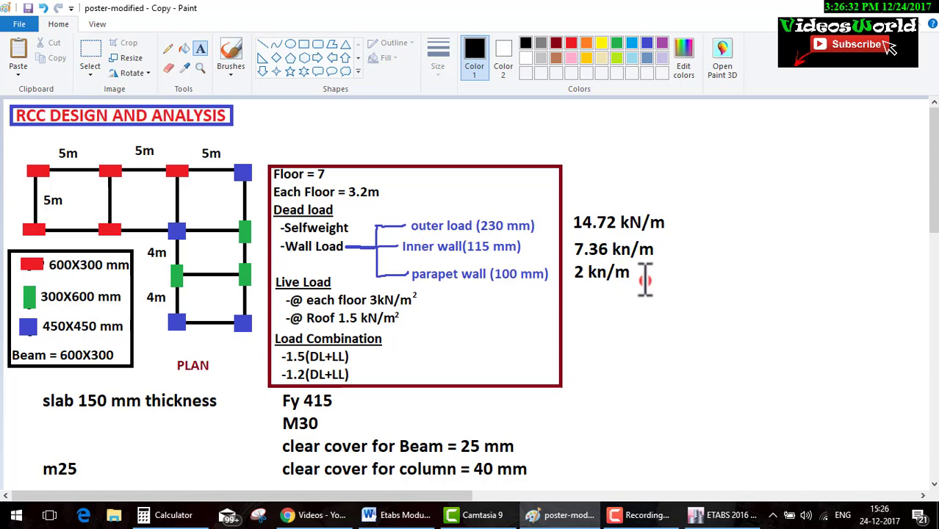
# Mark the outer 230 mm wall load as 14.72 kN/m in the notes, then return to ETABS
pyautogui.click(722, 515)
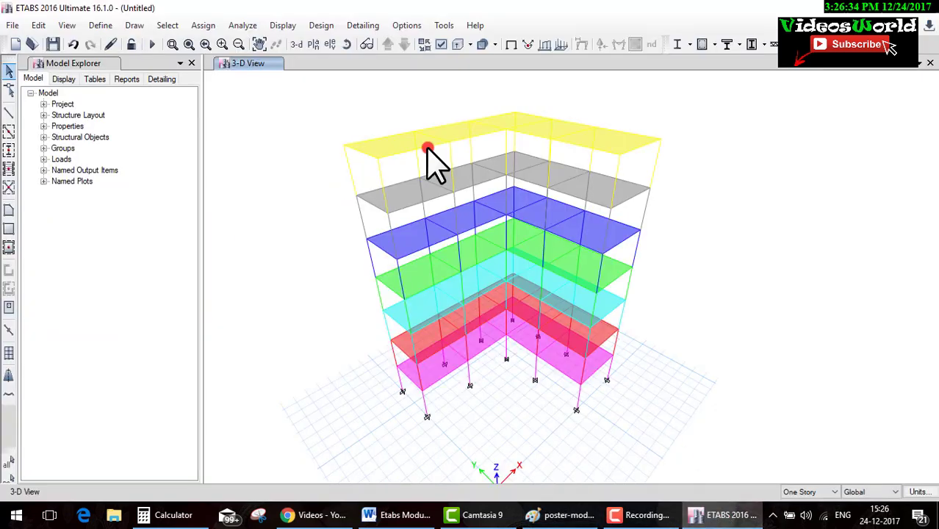
pyautogui.click(721, 515)
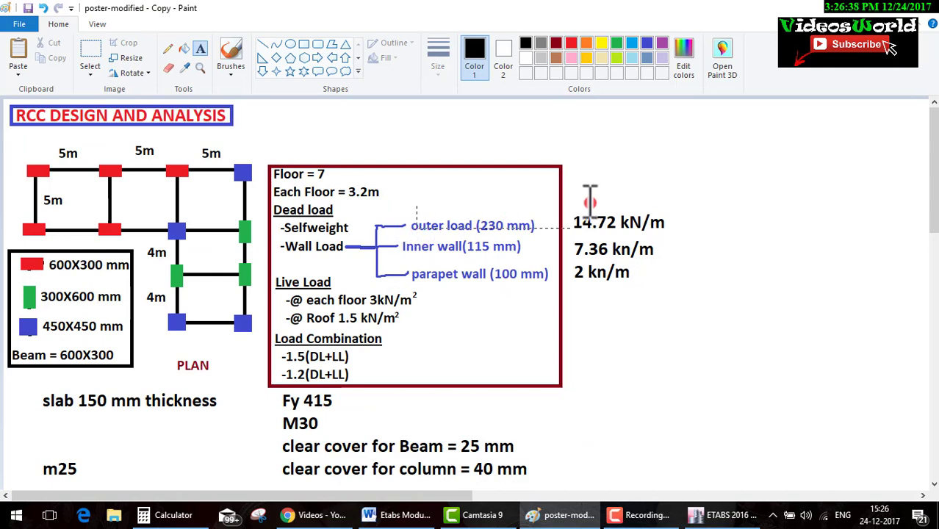
pyautogui.click(726, 220)
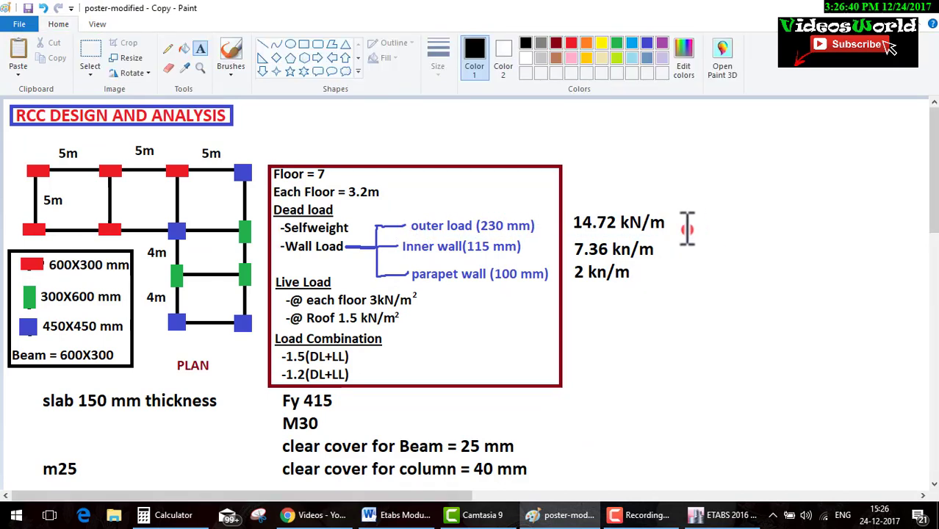
pyautogui.moveTo(394, 285); pyautogui.dragTo(430, 278)
pyautogui.moveTo(410, 234); pyautogui.dragTo(682, 233)
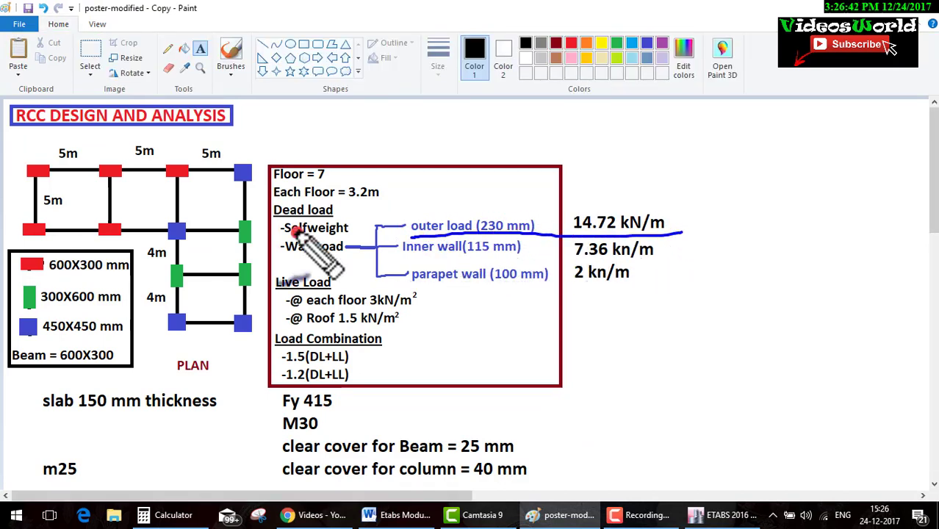
pyautogui.moveTo(28, 156); pyautogui.dragTo(156, 188)
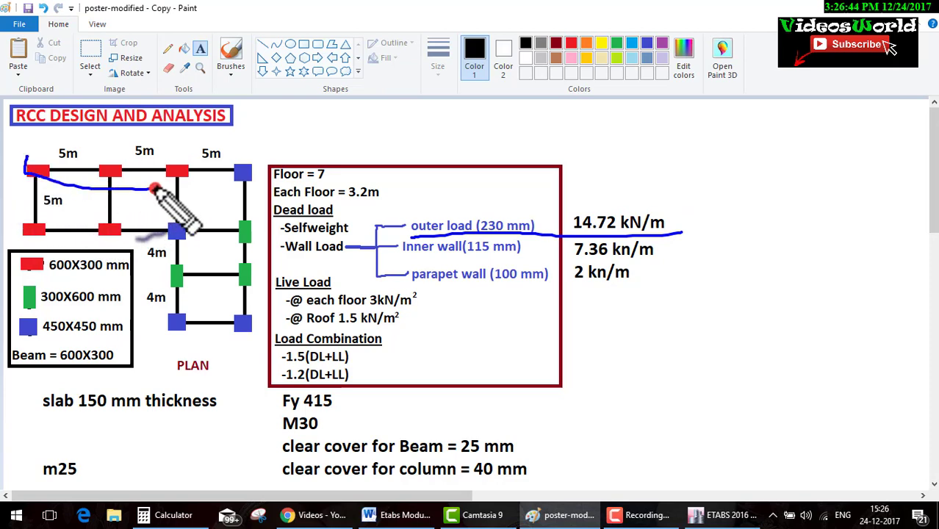
pyautogui.click(717, 515)
pyautogui.click(311, 44)
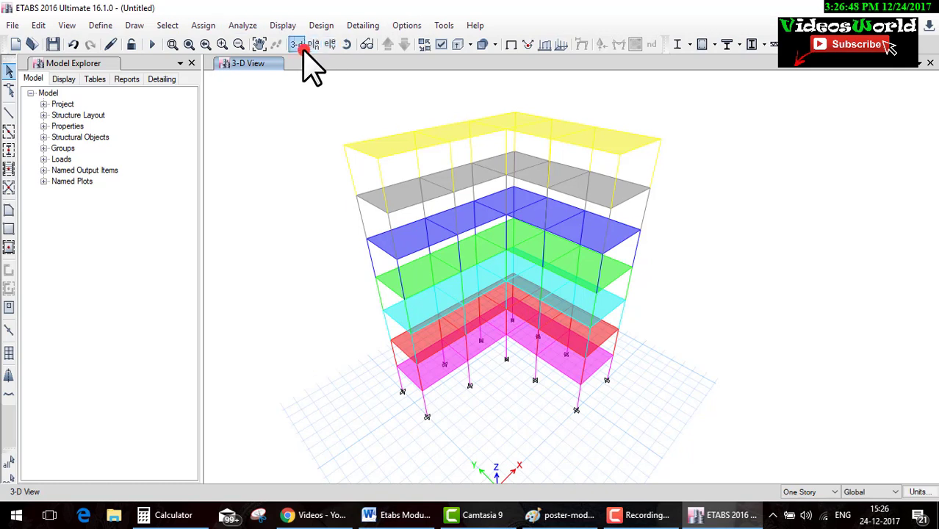
pyautogui.click(426, 423)
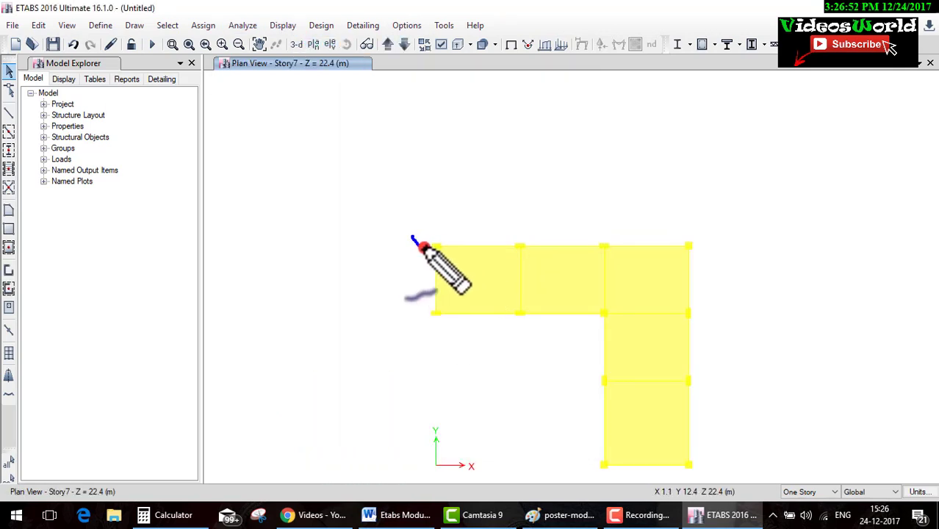
pyautogui.moveTo(412, 236)
pyautogui.mouseDown()
pyautogui.moveTo(683, 247)
pyautogui.moveTo(413, 240)
pyautogui.mouseUp()
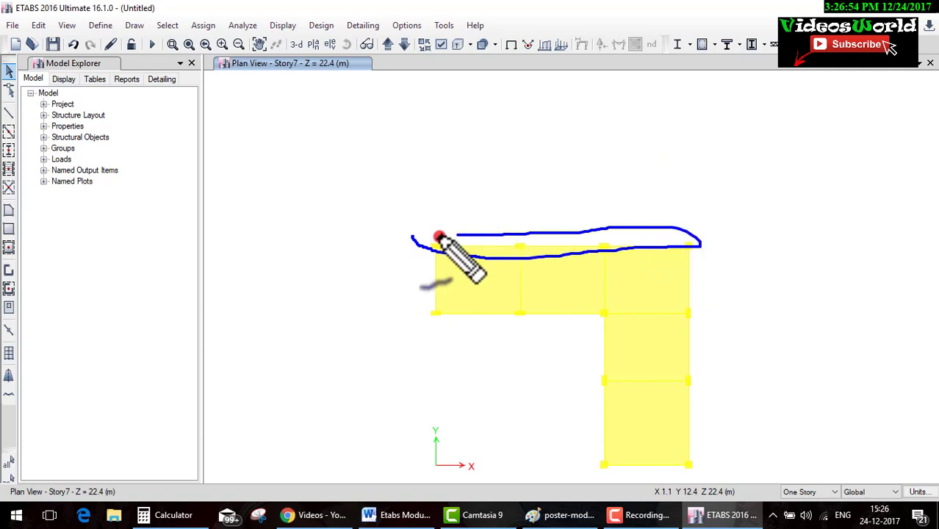
pyautogui.moveTo(673, 225); pyautogui.dragTo(665, 221)
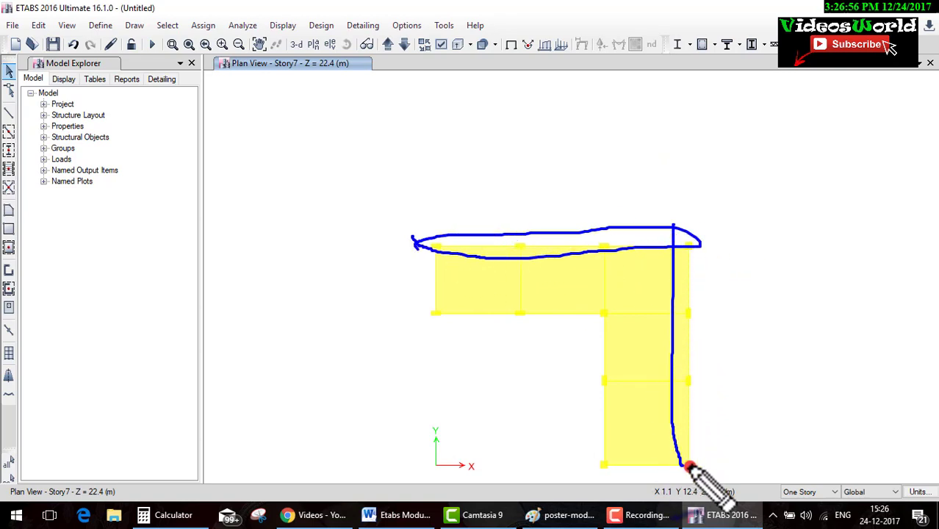
pyautogui.moveTo(595, 449)
pyautogui.mouseDown()
pyautogui.moveTo(588, 447)
pyautogui.moveTo(612, 323)
pyautogui.moveTo(607, 303)
pyautogui.moveTo(398, 299)
pyautogui.moveTo(425, 200)
pyautogui.moveTo(444, 331)
pyautogui.moveTo(433, 201)
pyautogui.mouseUp()
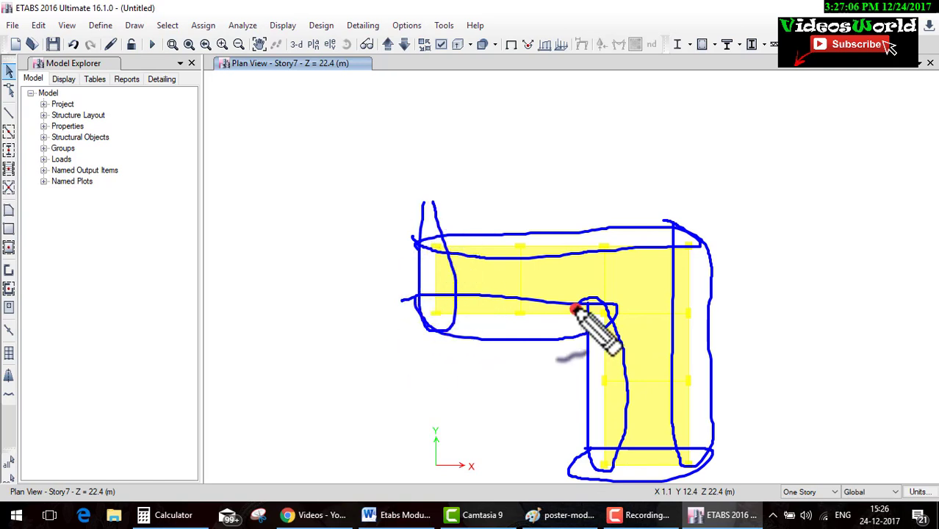
pyautogui.press('Escape')
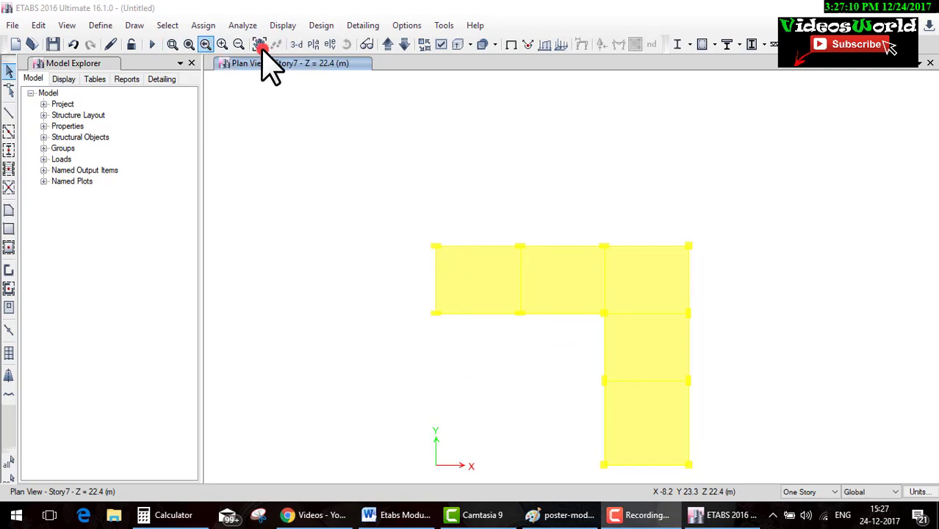
pyautogui.click(297, 44)
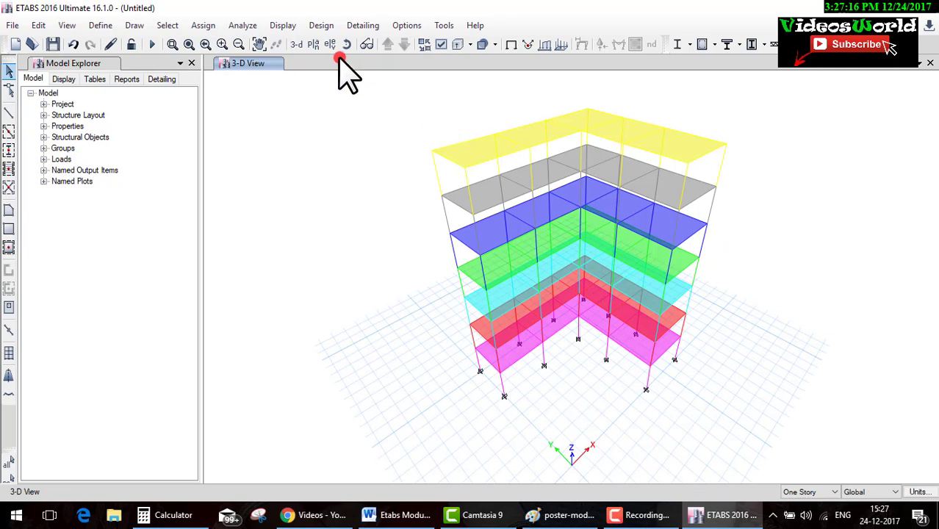
# On the Story7 plan with All Stories scope, select the top-row beams
pyautogui.click(311, 44)
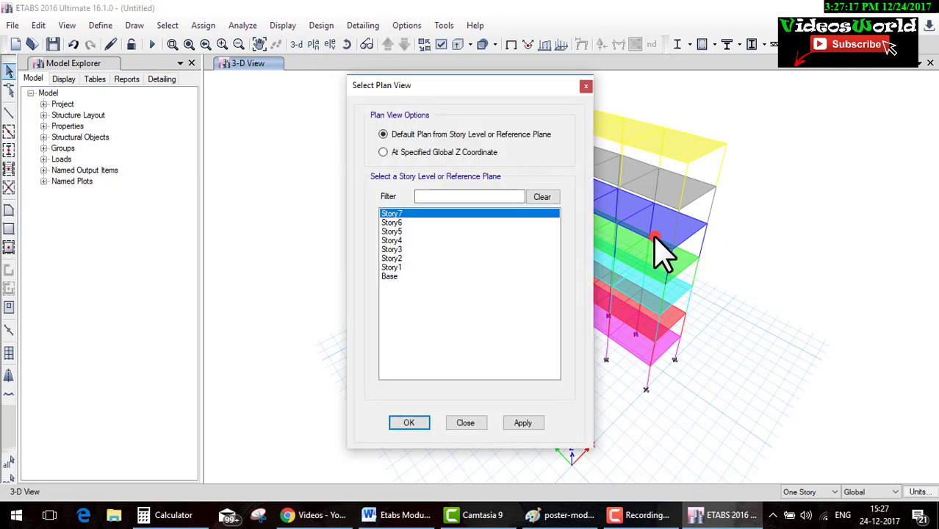
pyautogui.click(410, 423)
pyautogui.click(808, 493)
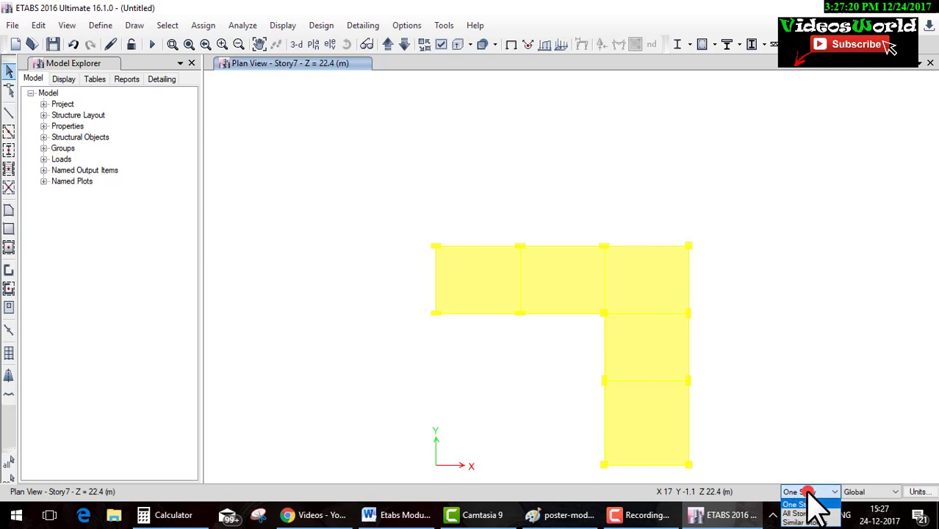
pyautogui.click(801, 513)
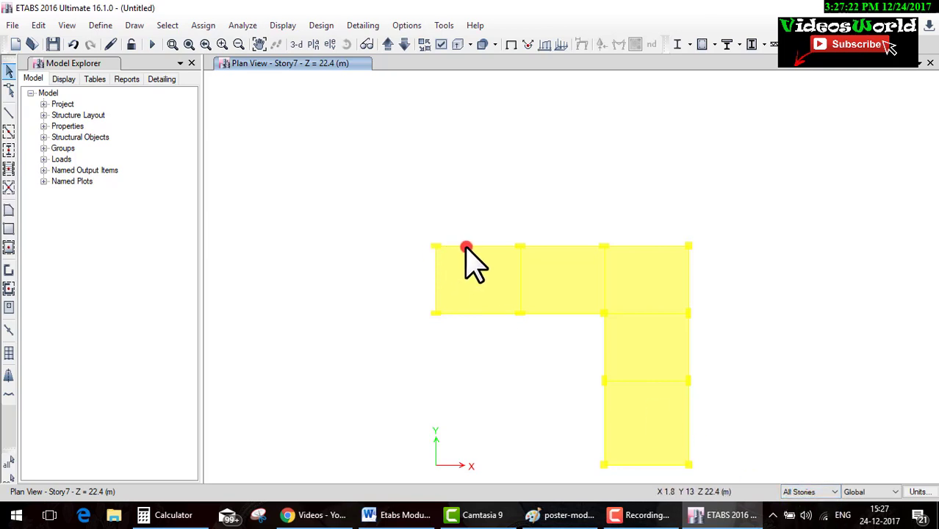
pyautogui.click(551, 247)
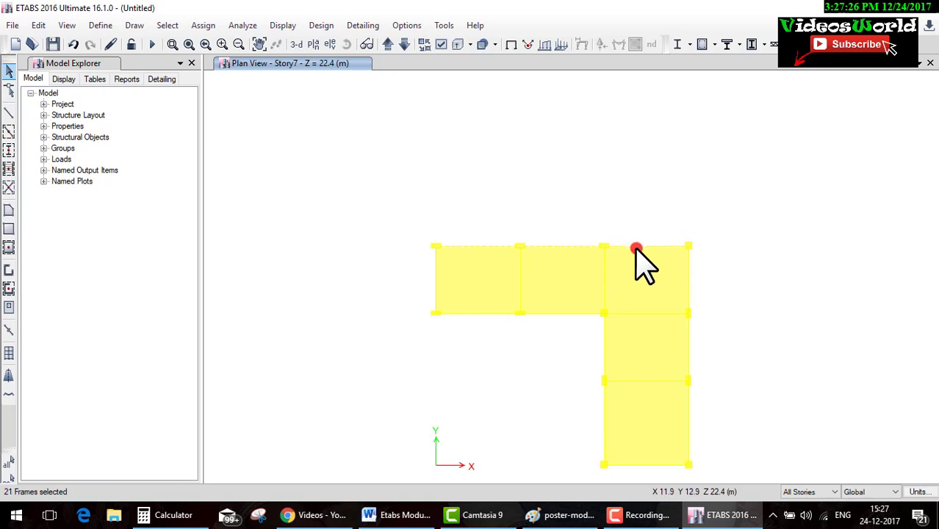
# Switch to the 3-D view and hide the floor slabs
pyautogui.click(296, 44)
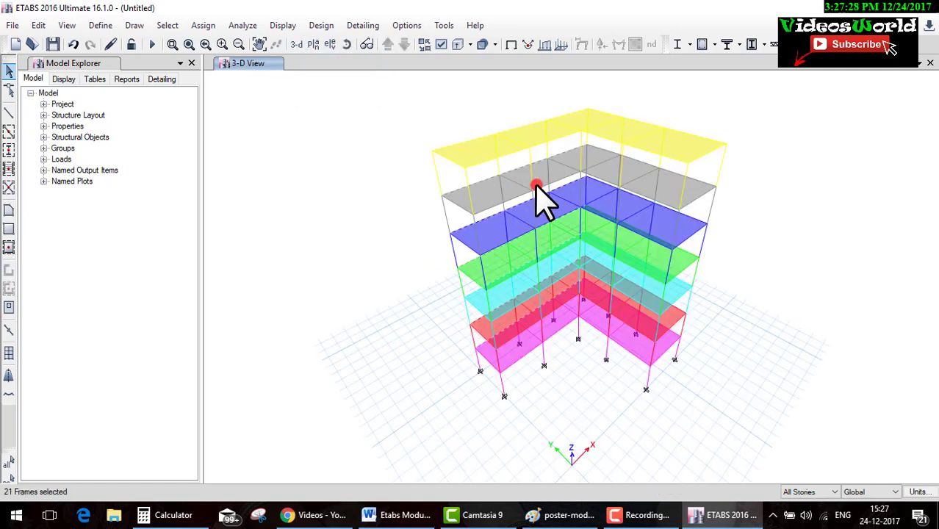
pyautogui.click(443, 45)
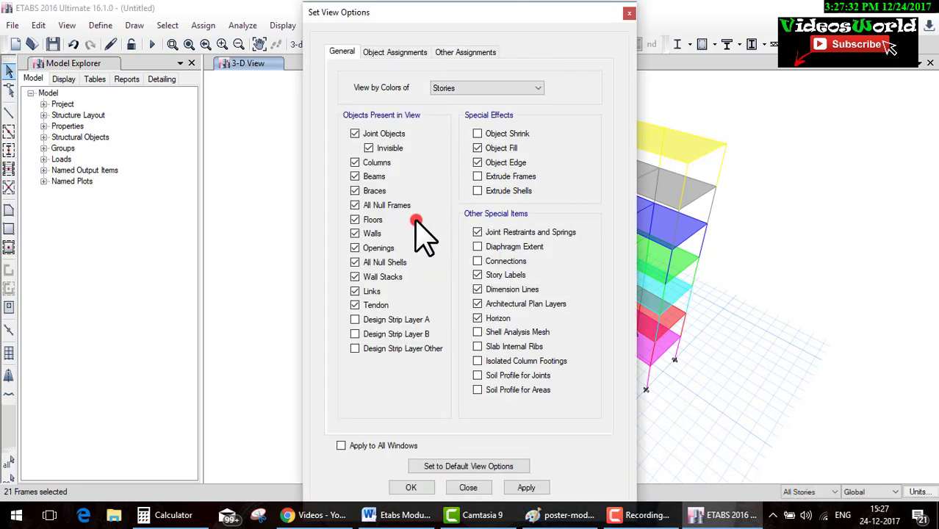
pyautogui.click(354, 220)
pyautogui.click(409, 488)
pyautogui.click(528, 383)
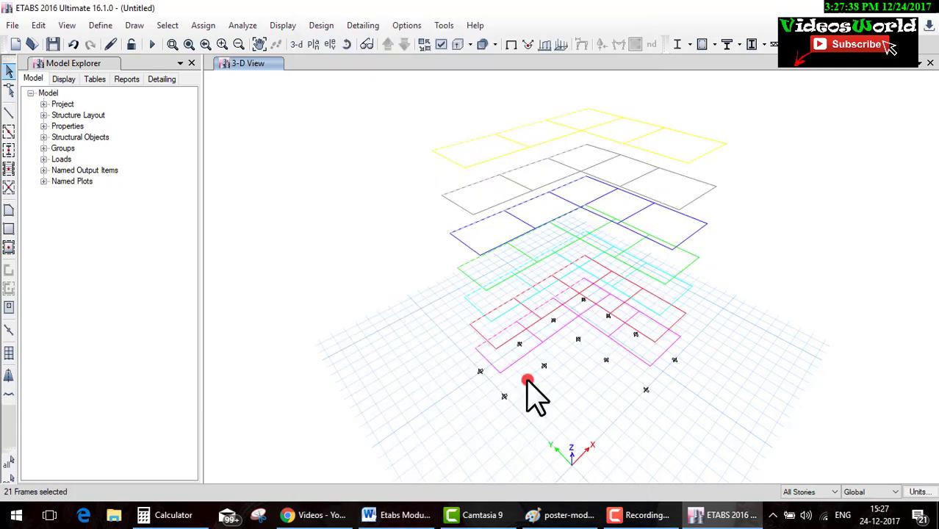
# On the Story7 plan, window-select the joints and beams across the whole L-shaped plan
pyautogui.click(311, 43)
pyautogui.click(410, 423)
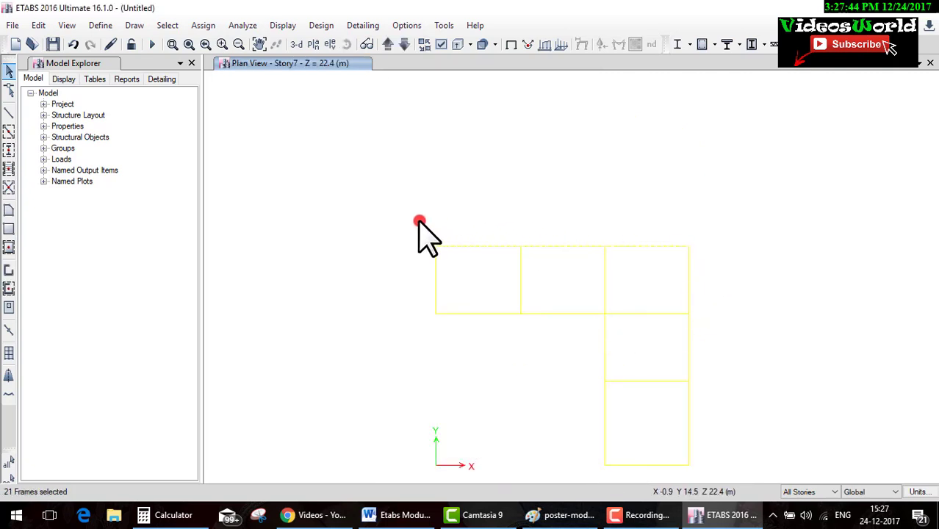
pyautogui.moveTo(419, 220); pyautogui.dragTo(723, 257)
pyautogui.moveTo(667, 211); pyautogui.dragTo(746, 514)
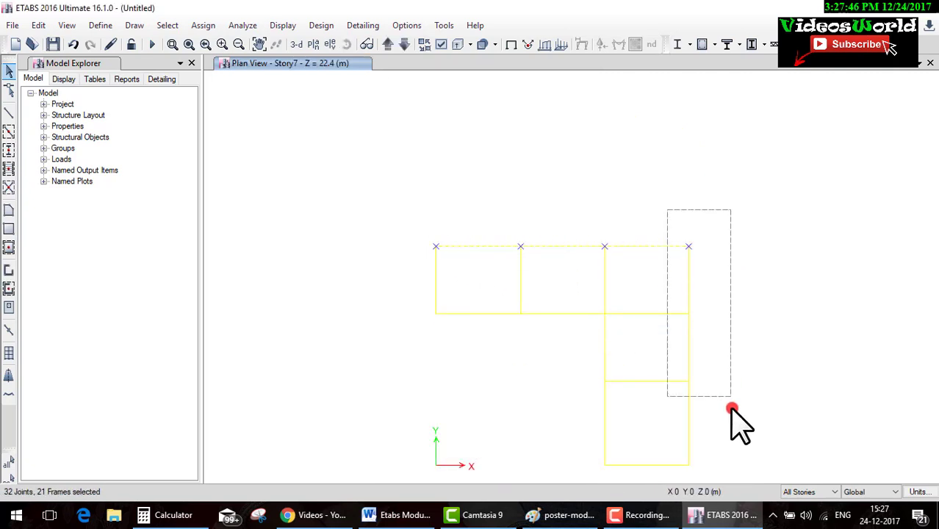
pyautogui.moveTo(577, 452); pyautogui.dragTo(722, 492)
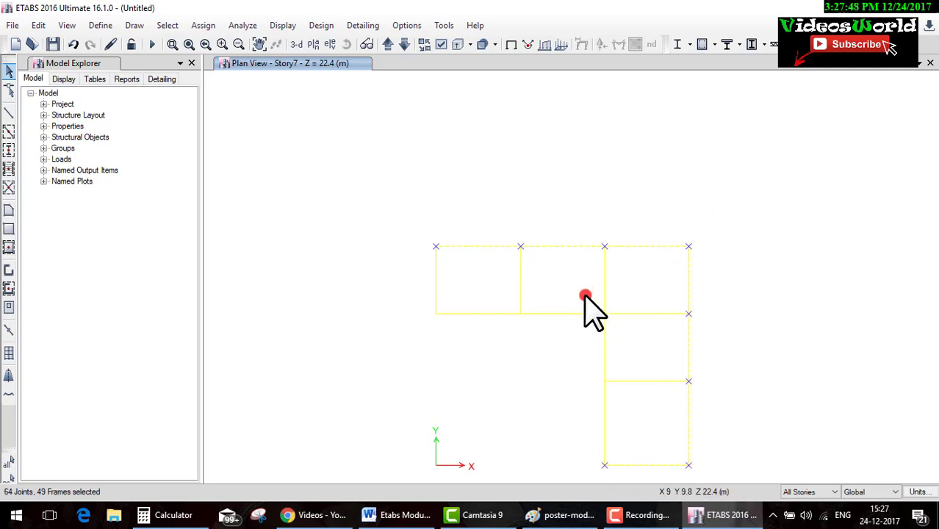
pyautogui.moveTo(587, 294); pyautogui.dragTo(610, 474)
pyautogui.moveTo(406, 293); pyautogui.dragTo(613, 353)
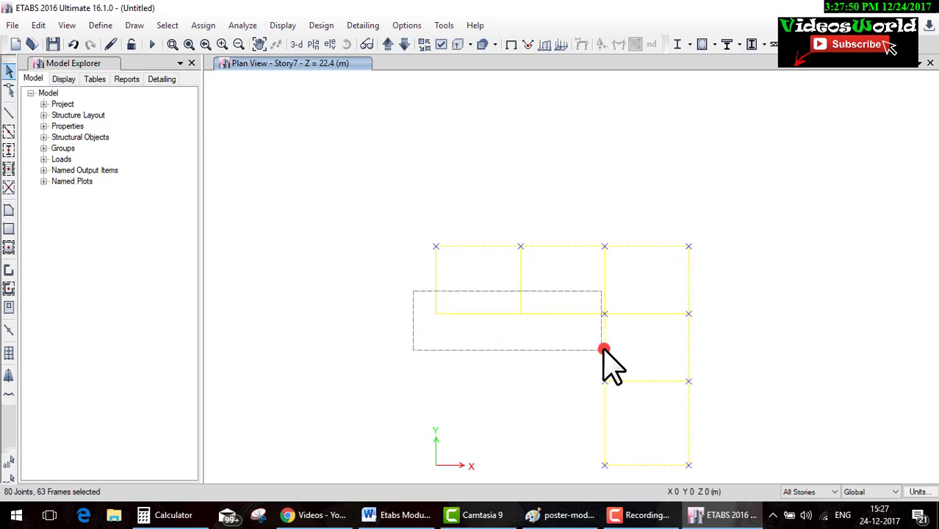
pyautogui.moveTo(403, 220); pyautogui.dragTo(459, 352)
# Return to the 3-D view and set the storey scope to One Story
pyautogui.click(296, 44)
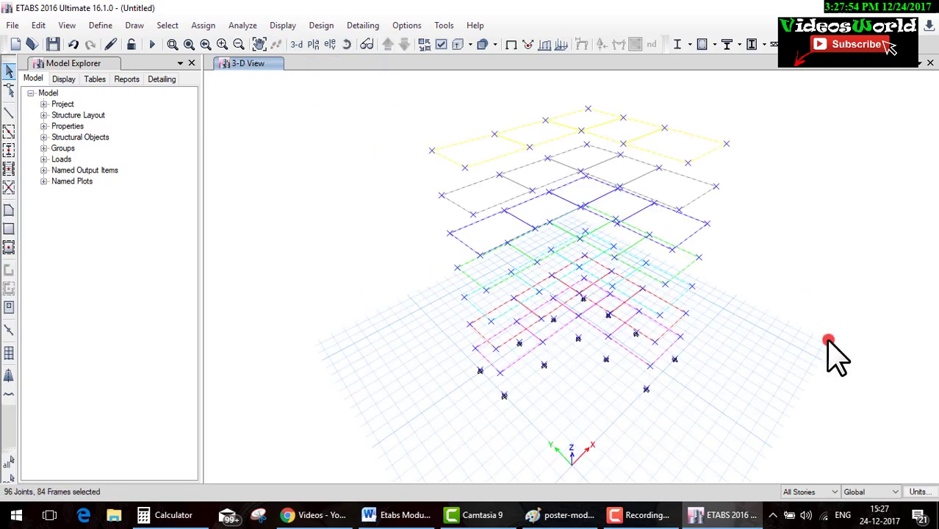
pyautogui.click(826, 490)
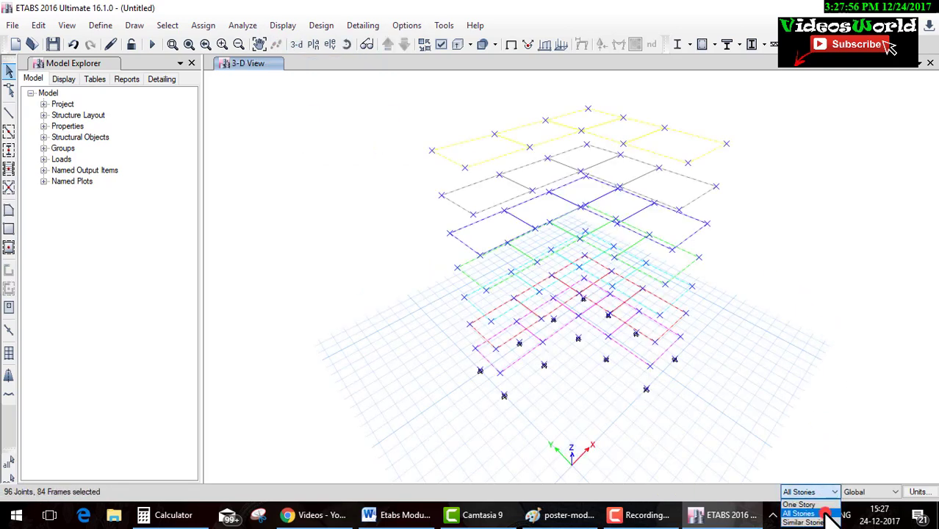
pyautogui.click(825, 505)
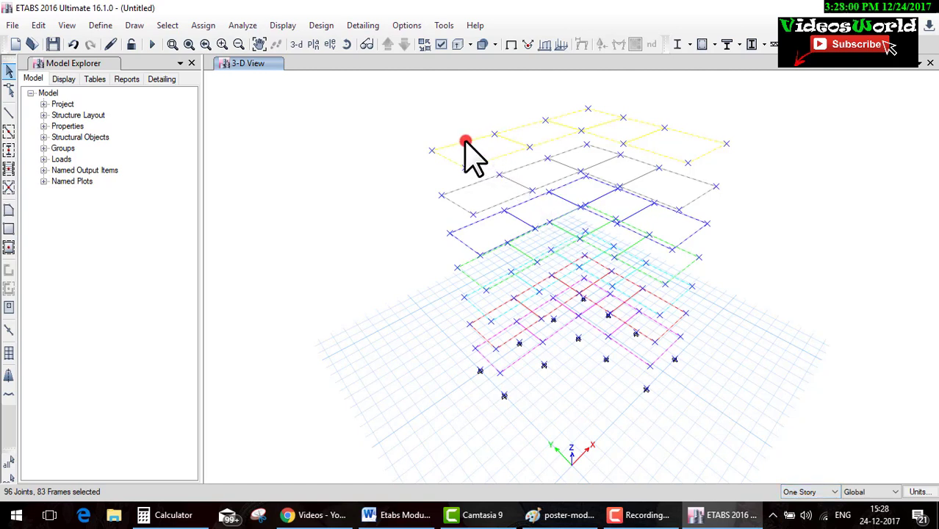
# Clear the selection and colour the model view by Objects
pyautogui.click(820, 210)
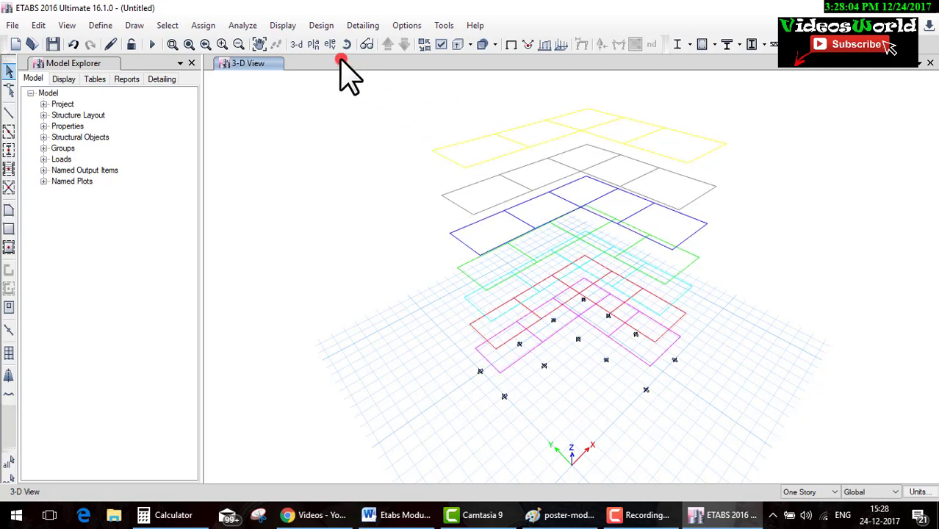
pyautogui.click(440, 44)
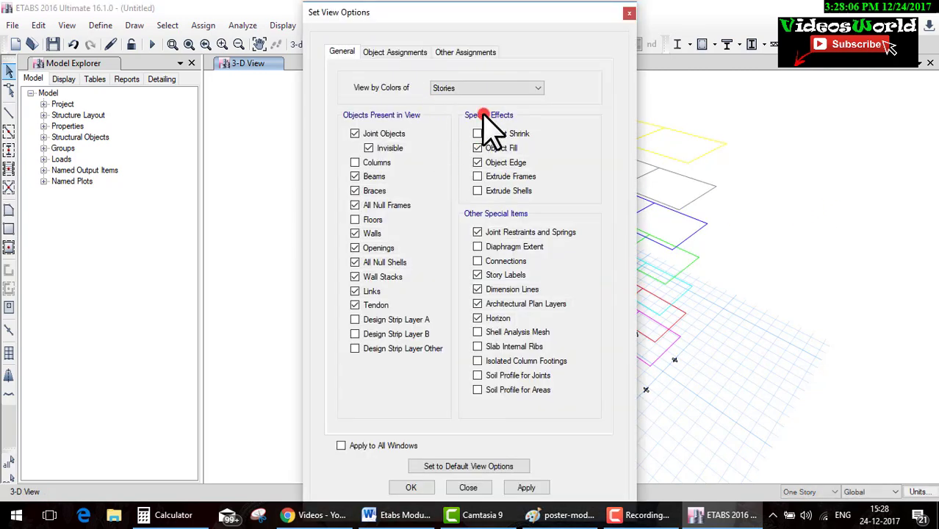
pyautogui.click(481, 89)
pyautogui.click(474, 99)
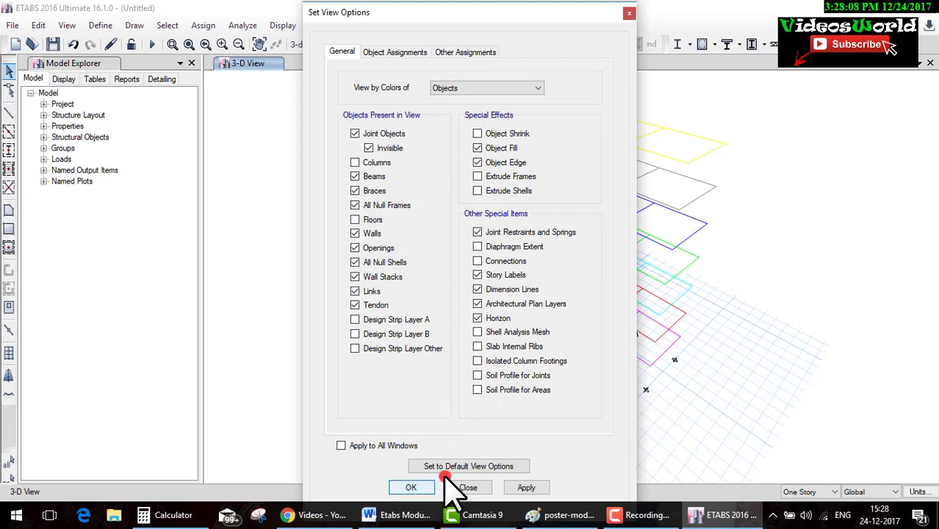
pyautogui.click(446, 479)
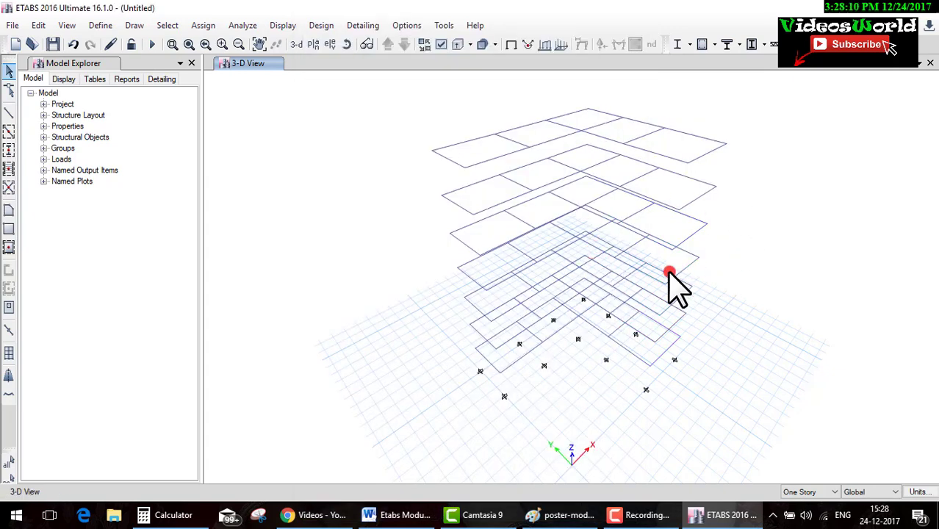
# On the Story7 plan, window-select the top, right and bottom edge beams
pyautogui.click(311, 43)
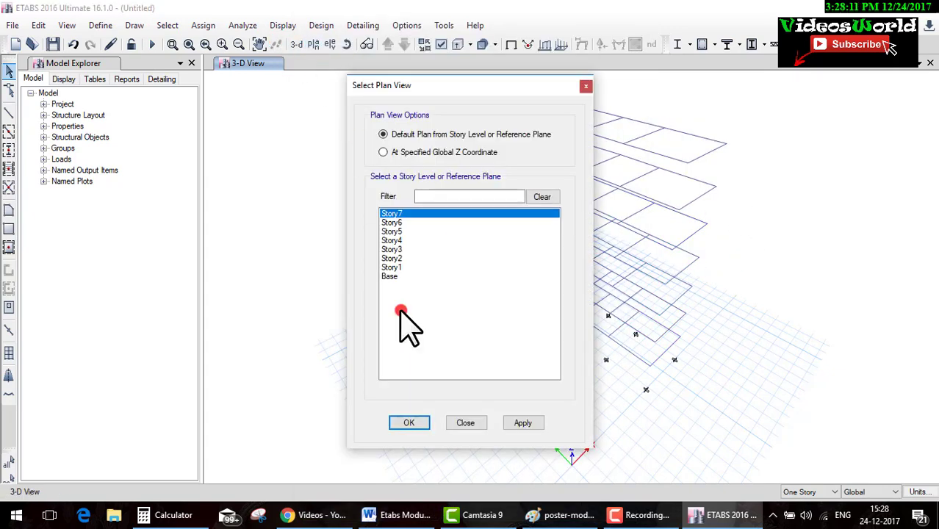
pyautogui.click(409, 423)
pyautogui.moveTo(389, 222); pyautogui.dragTo(733, 257)
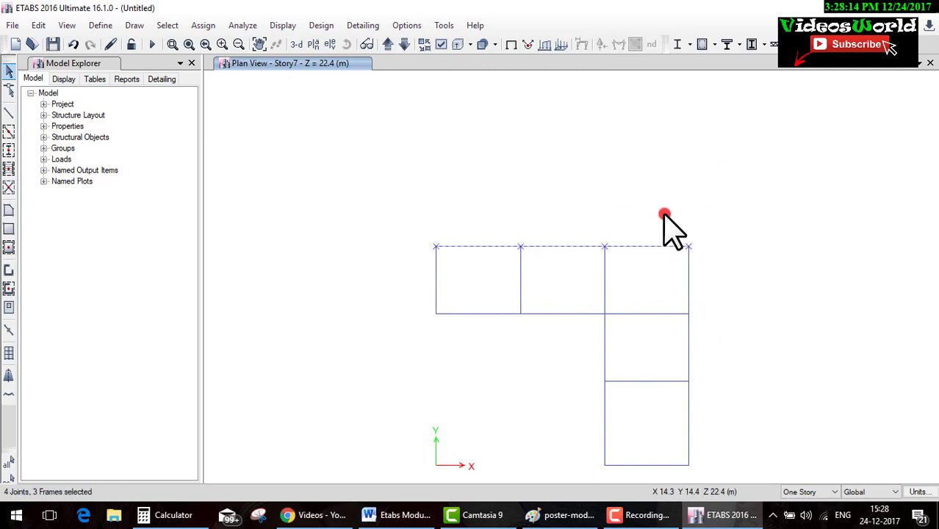
pyautogui.moveTo(666, 210); pyautogui.dragTo(748, 507)
pyautogui.moveTo(591, 460); pyautogui.dragTo(765, 509)
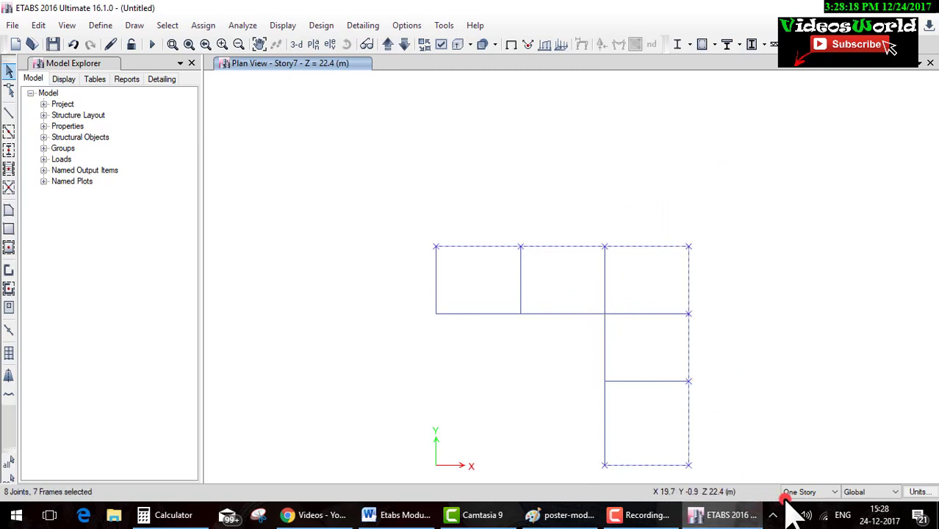
# With All Stories scope, window-select the outer perimeter beams on every storey
pyautogui.click(788, 493)
pyautogui.click(806, 514)
pyautogui.moveTo(393, 222); pyautogui.dragTo(752, 245)
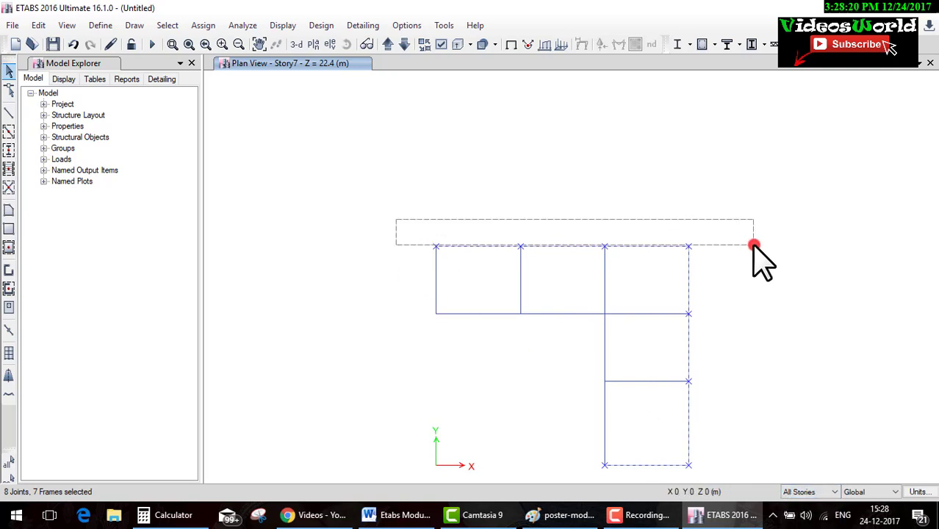
pyautogui.moveTo(677, 209); pyautogui.dragTo(737, 474)
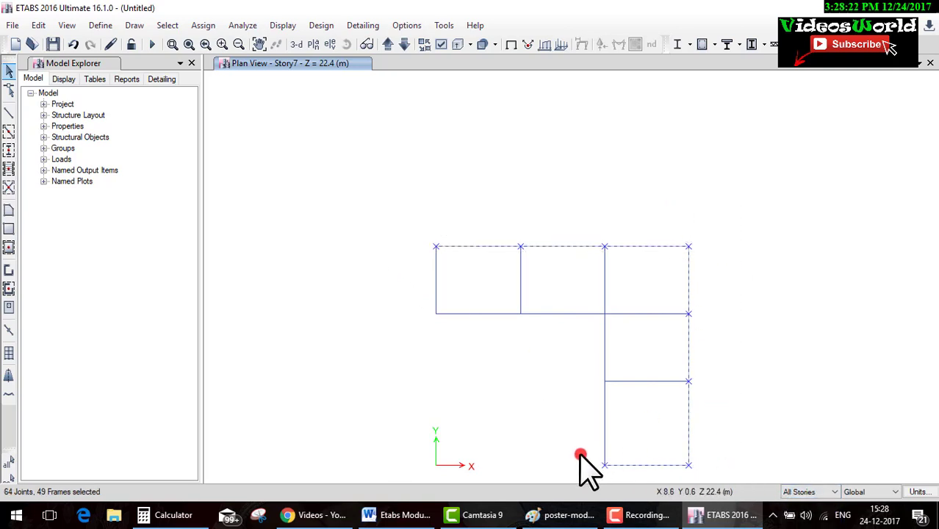
pyautogui.moveTo(580, 455); pyautogui.dragTo(744, 515)
pyautogui.moveTo(592, 301); pyautogui.dragTo(631, 468)
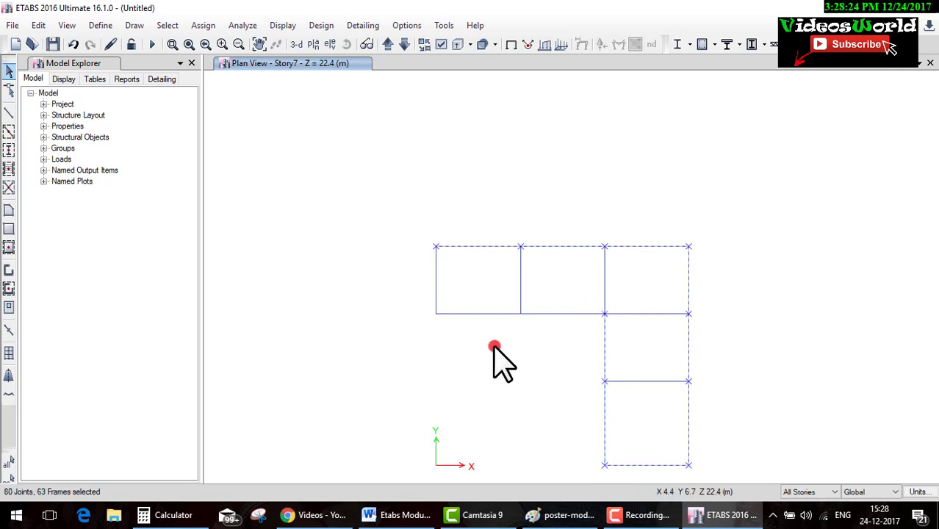
pyautogui.moveTo(413, 299); pyautogui.dragTo(622, 359)
pyautogui.moveTo(424, 224); pyautogui.dragTo(460, 332)
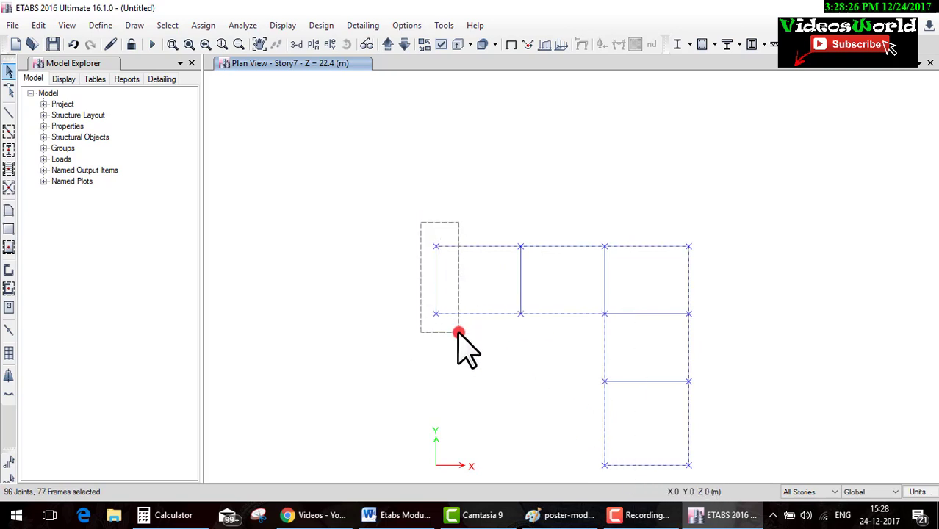
# In 3-D with One Story scope, deselect the top-storey perimeter beams
pyautogui.click(295, 44)
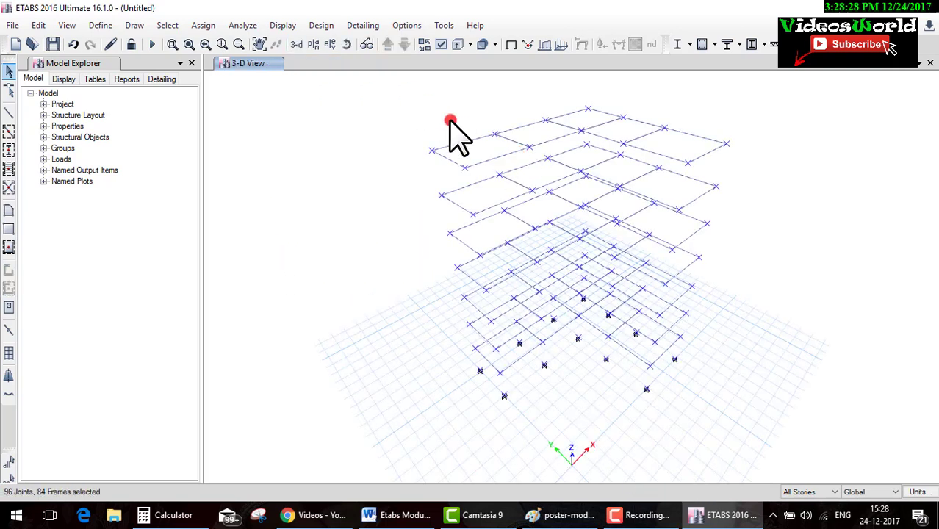
pyautogui.click(794, 494)
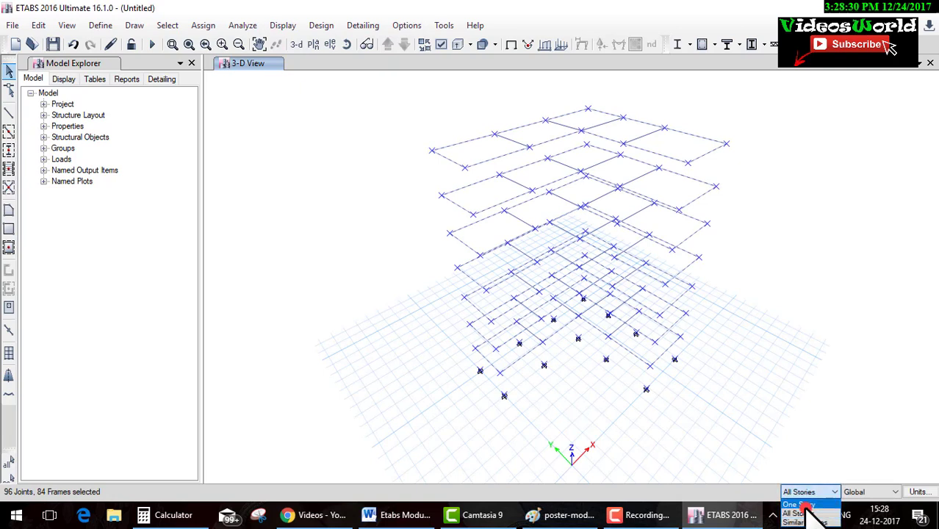
pyautogui.click(804, 507)
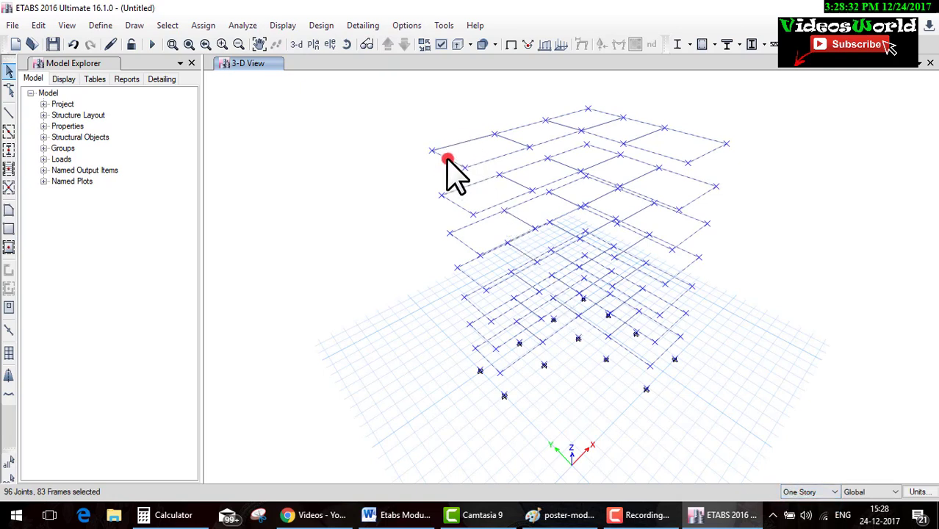
pyautogui.click(518, 125)
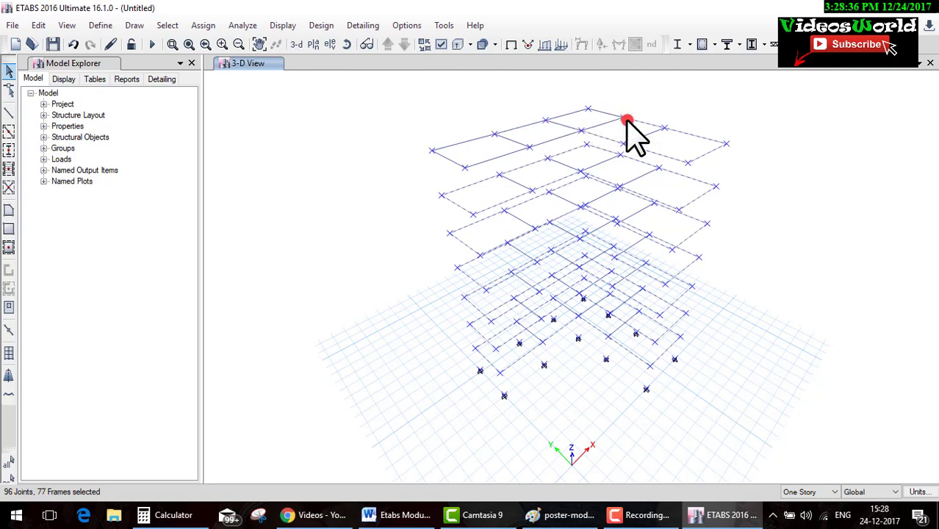
pyautogui.click(694, 151)
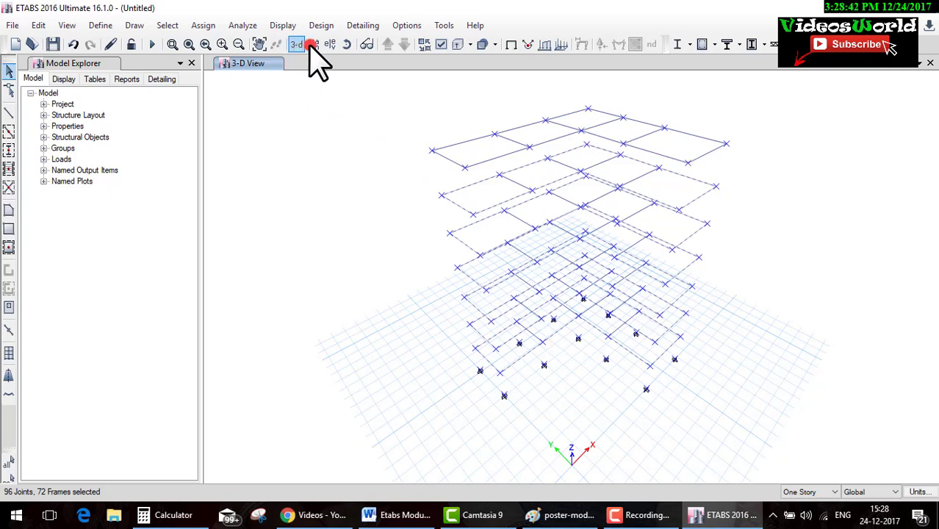
pyautogui.click(203, 26)
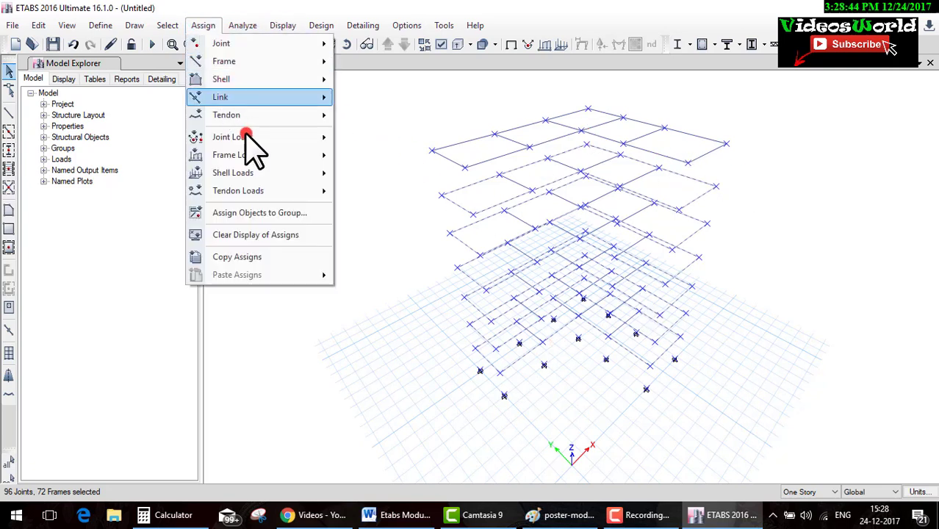
# Assign a uniform 14.72 kN/m Dead distributed load to the selected beams, replacing existing loads
pyautogui.click(303, 158)
pyautogui.click(383, 177)
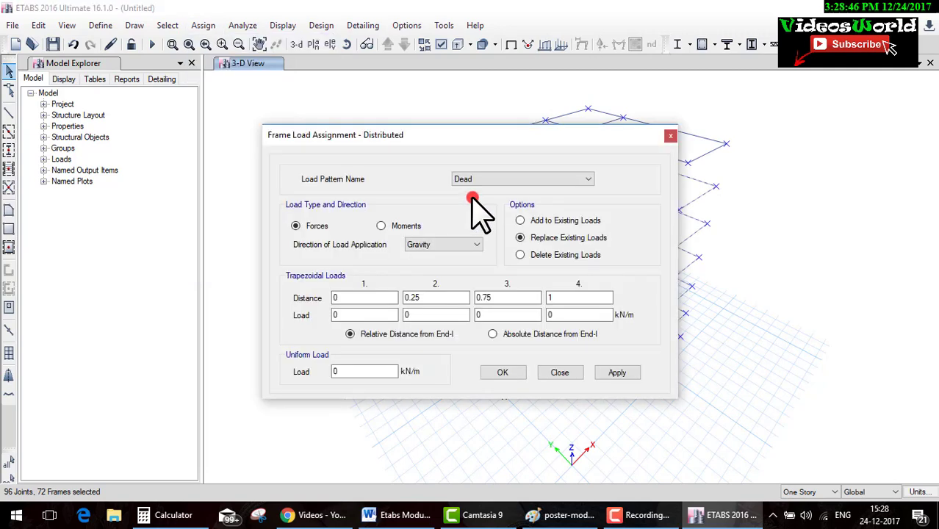
pyautogui.click(356, 371)
pyautogui.write('14.72')
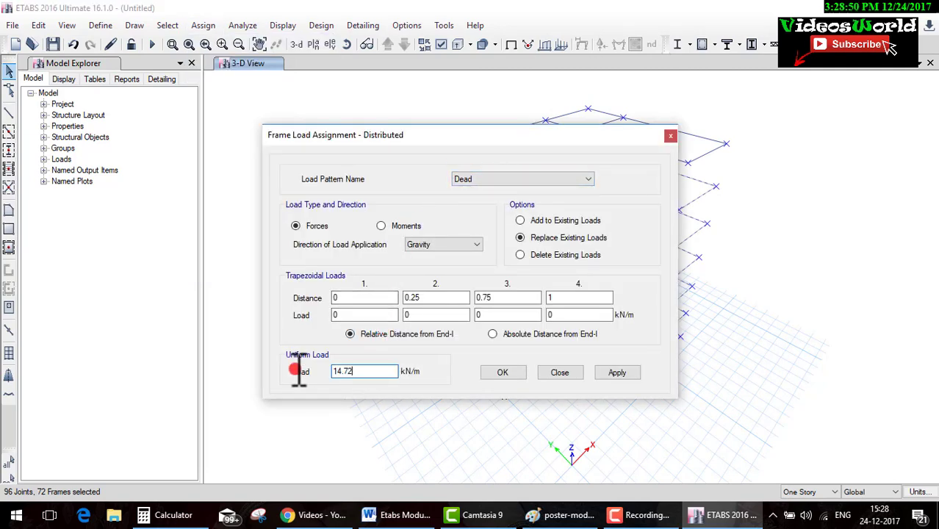
pyautogui.click(516, 373)
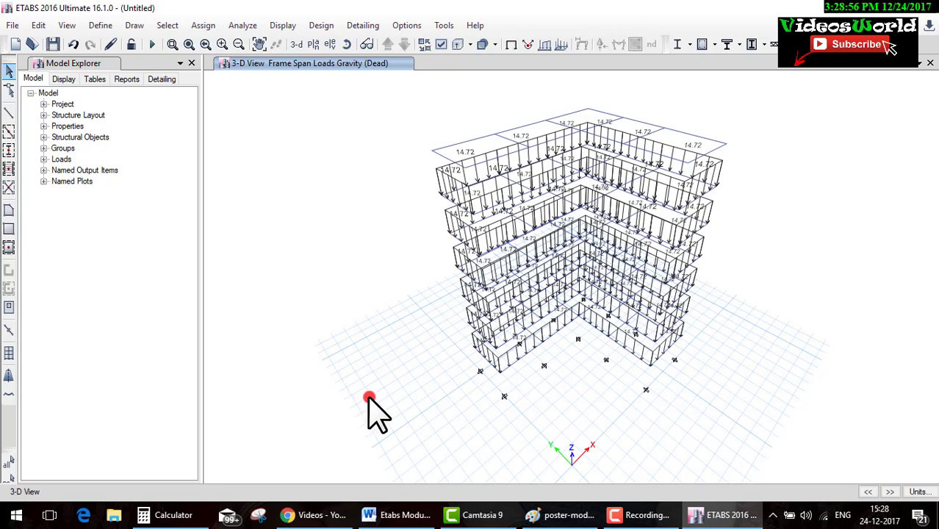
# On the Story7 plan, clear the load diagram and box-select the twelve roof edge beams
pyautogui.click(312, 43)
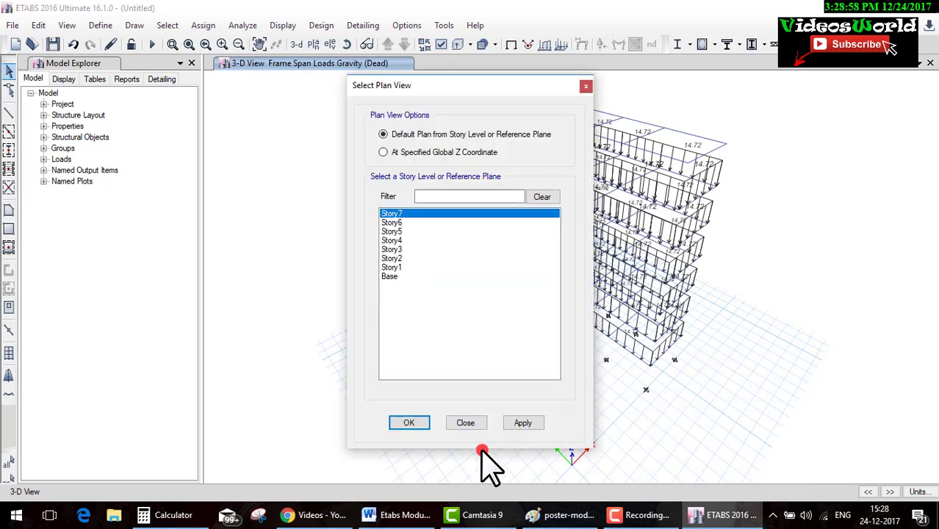
pyautogui.click(409, 423)
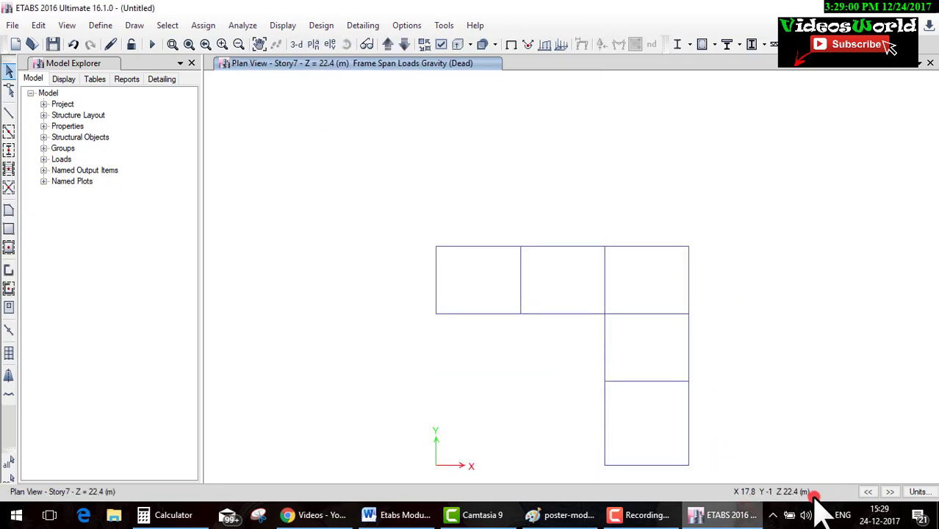
pyautogui.click(9, 71)
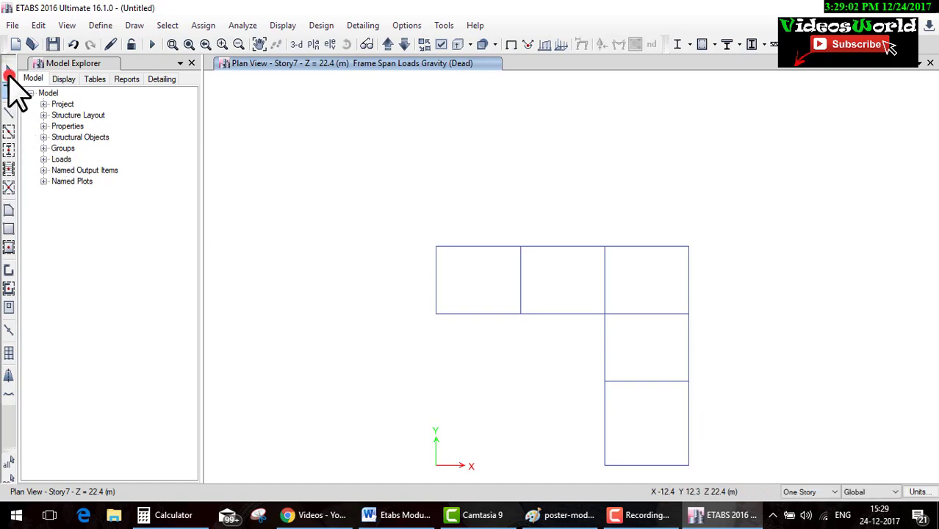
pyautogui.moveTo(390, 228); pyautogui.dragTo(725, 251)
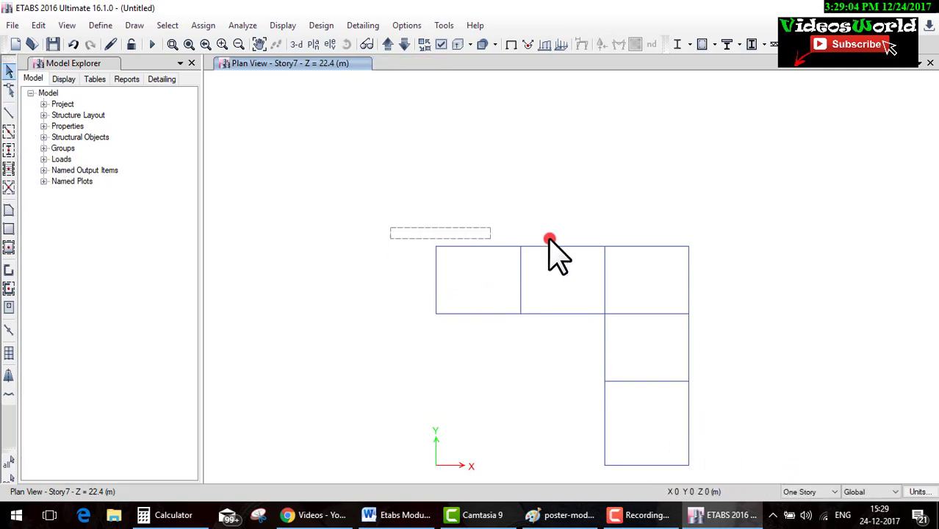
pyautogui.moveTo(683, 214); pyautogui.dragTo(744, 482)
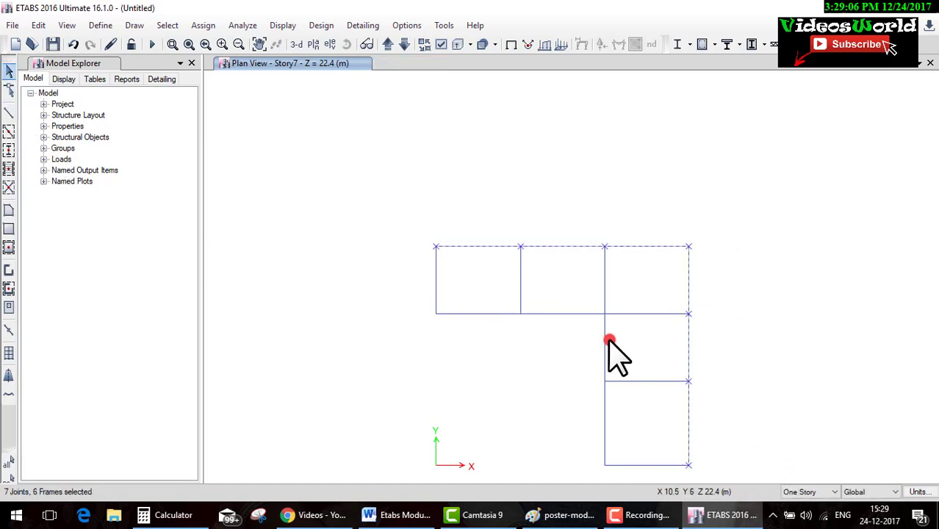
pyautogui.moveTo(585, 296); pyautogui.dragTo(625, 480)
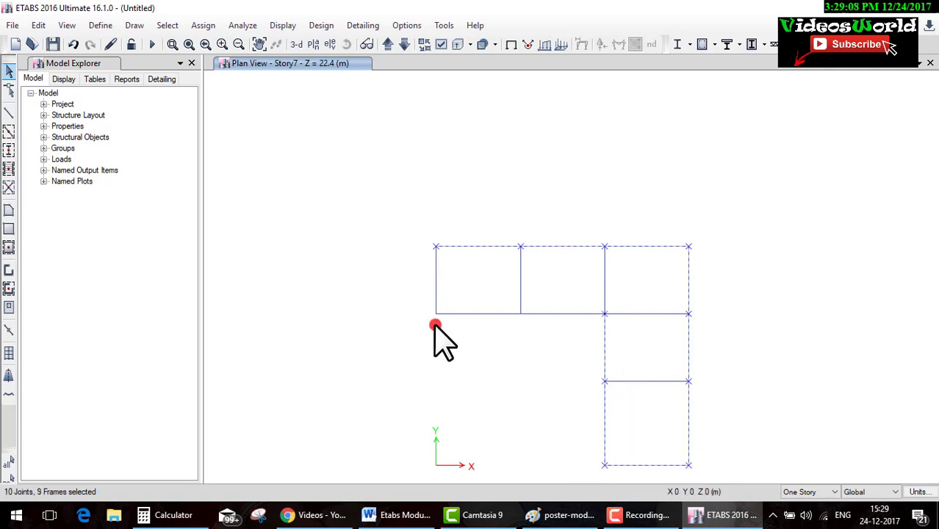
pyautogui.moveTo(407, 227); pyautogui.dragTo(434, 328)
pyautogui.moveTo(381, 214); pyautogui.dragTo(436, 337)
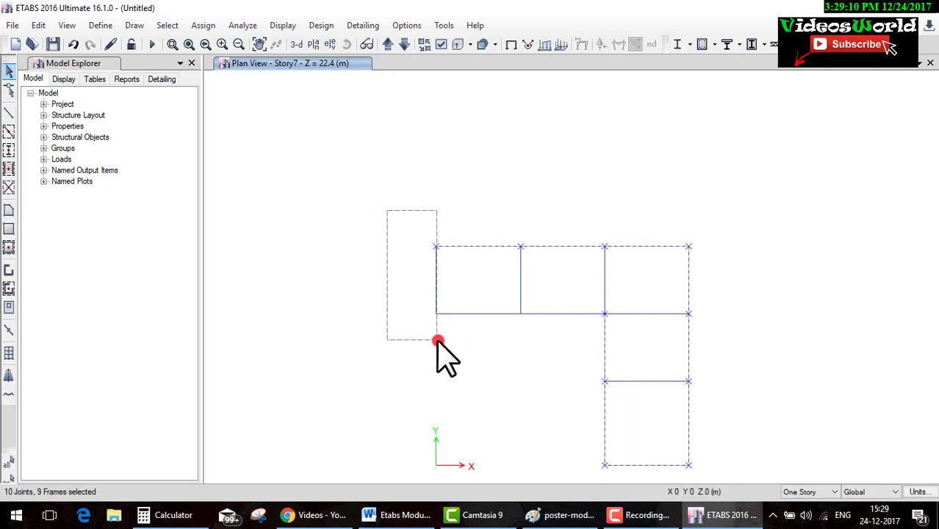
pyautogui.moveTo(399, 302)
pyautogui.mouseDown()
pyautogui.moveTo(573, 336)
pyautogui.moveTo(613, 332)
pyautogui.mouseUp()
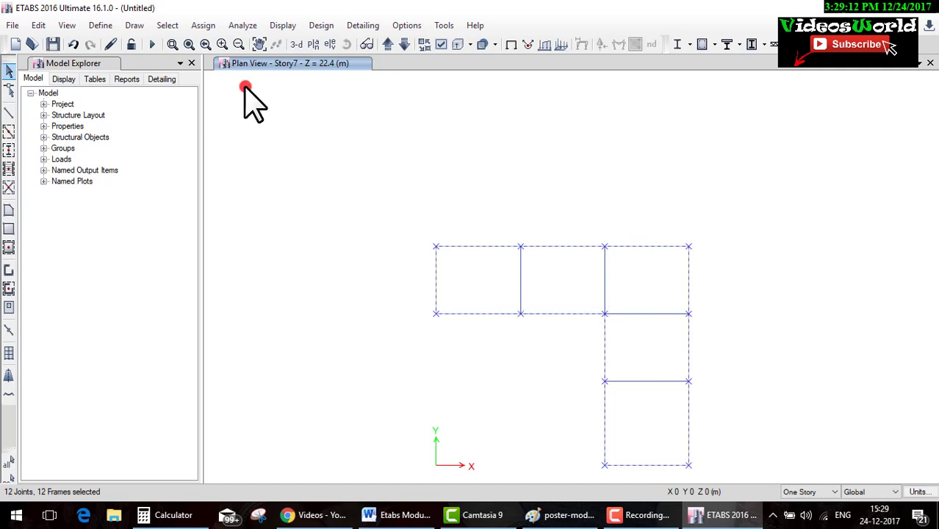
pyautogui.click(296, 44)
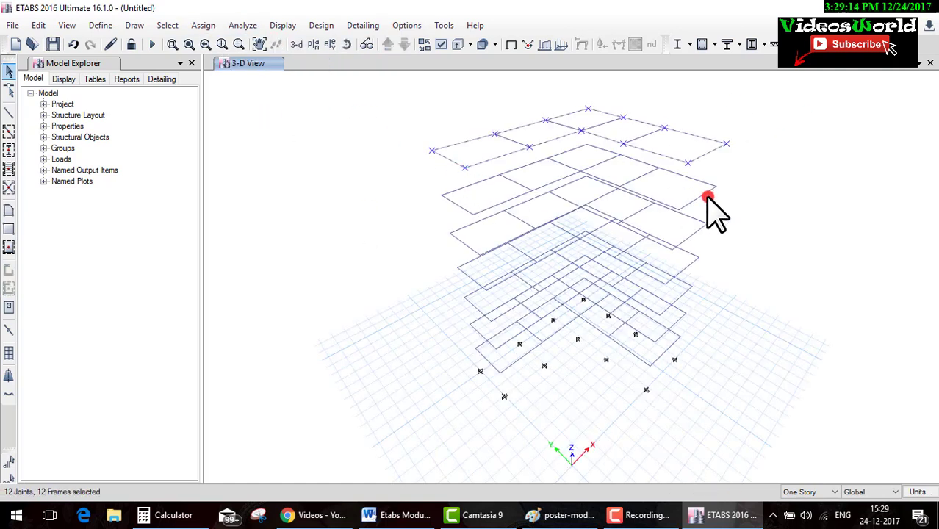
# Assign a 2 kN/m uniform Dead distributed load to the selected roof edge beams
pyautogui.click(203, 25)
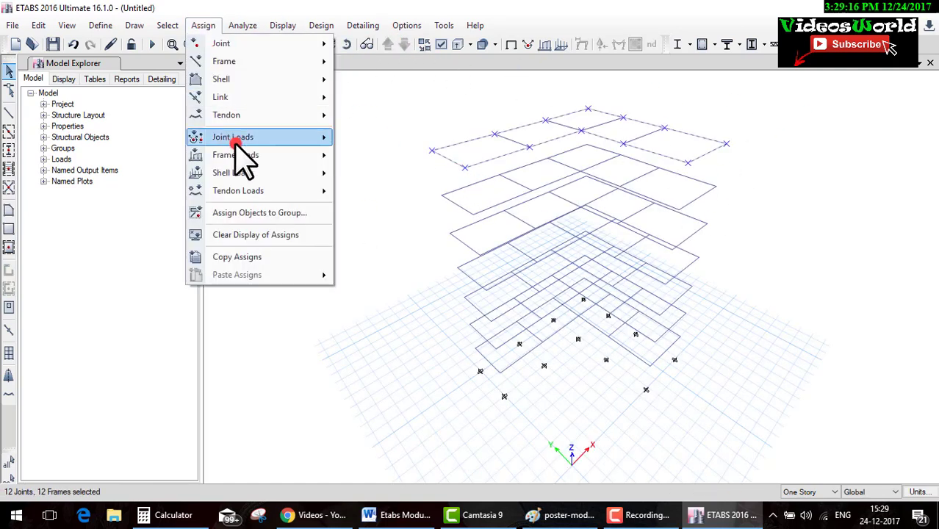
pyautogui.moveTo(235, 155)
pyautogui.click(374, 177)
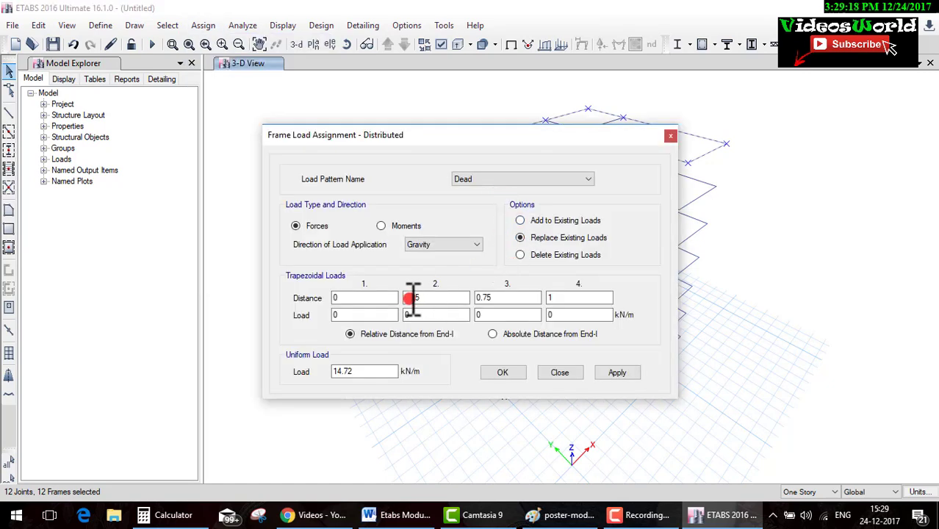
pyautogui.click(373, 371)
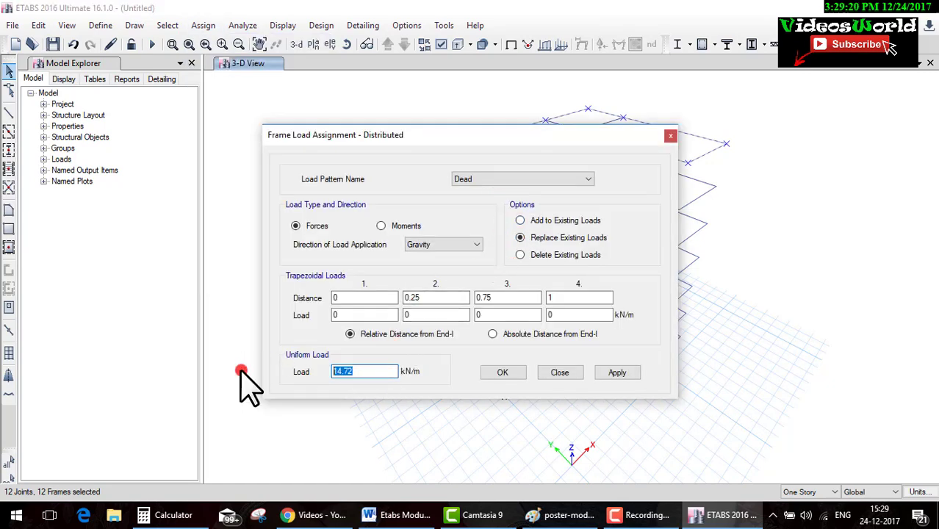
pyautogui.write('2')
pyautogui.click(505, 373)
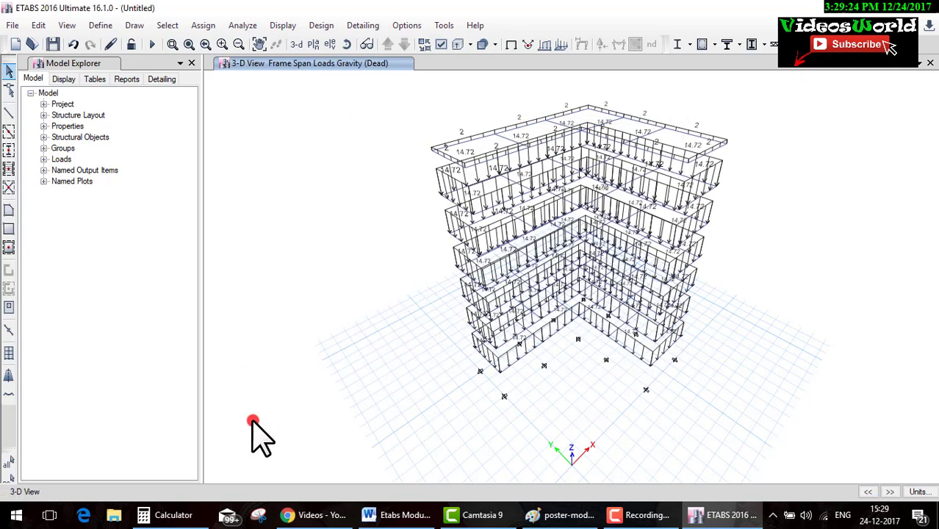
pyautogui.scroll(5, 474, 145)
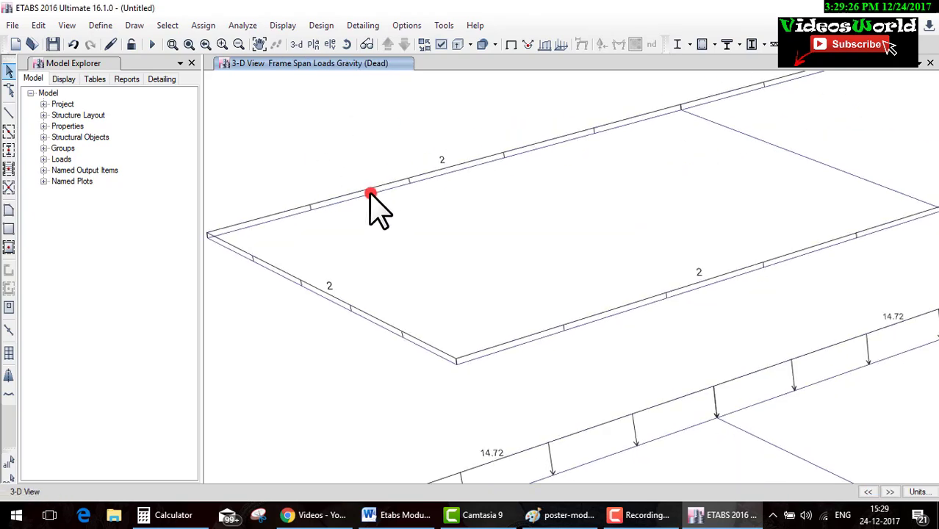
pyautogui.moveTo(423, 230); pyautogui.dragTo(466, 87, button='middle')
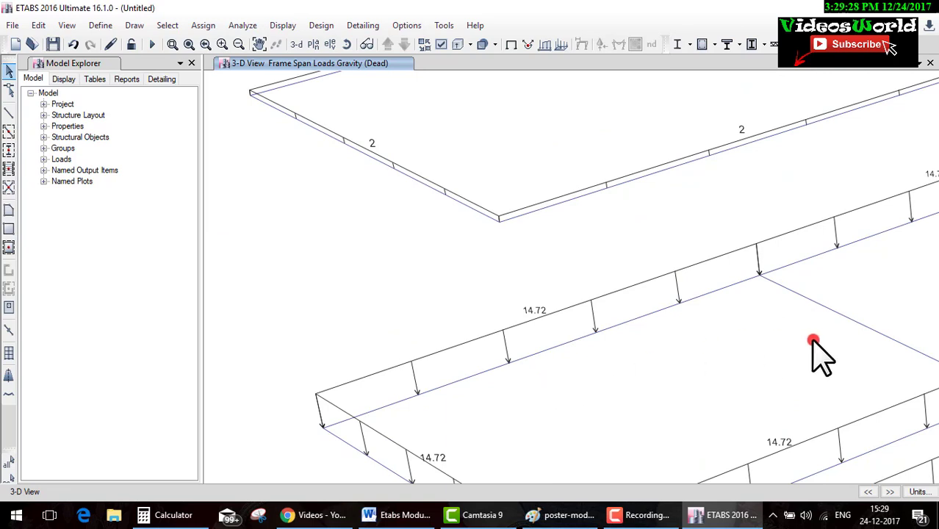
pyautogui.moveTo(814, 340); pyautogui.dragTo(677, 325, button='middle')
pyautogui.moveTo(520, 77); pyautogui.dragTo(587, 269, button='middle')
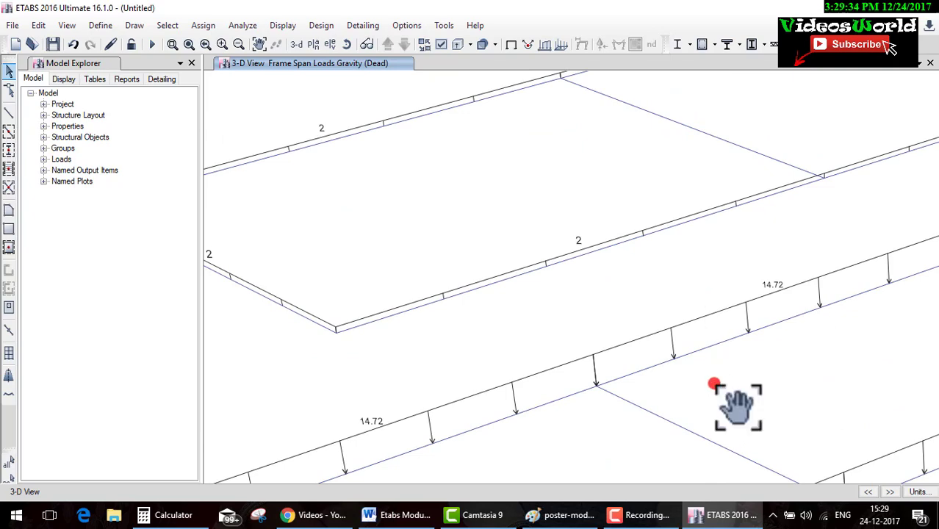
pyautogui.moveTo(727, 397); pyautogui.dragTo(664, 344, button='middle')
pyautogui.click(560, 515)
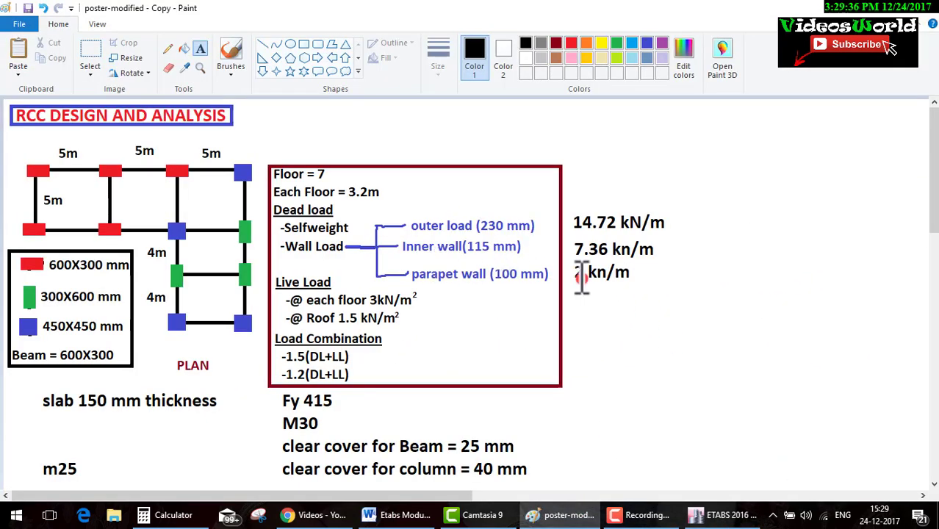
pyautogui.click(575, 235)
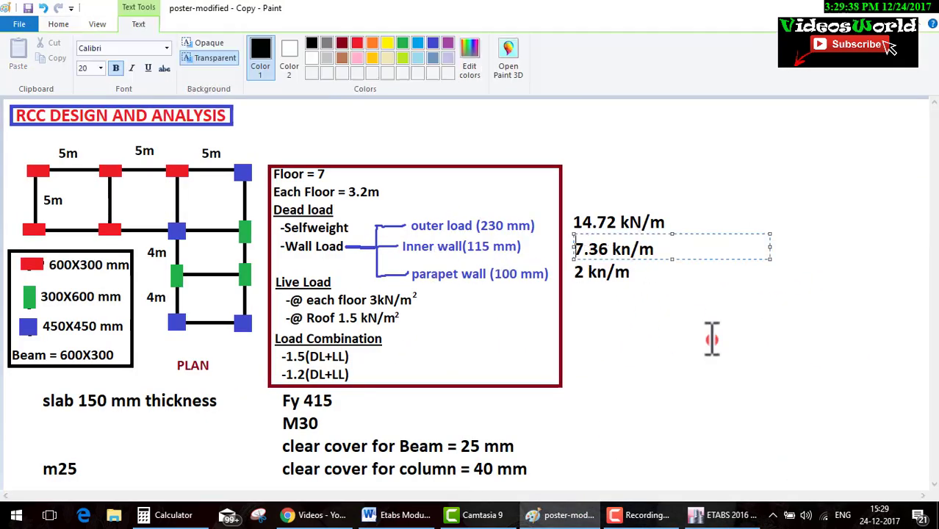
pyautogui.click(722, 514)
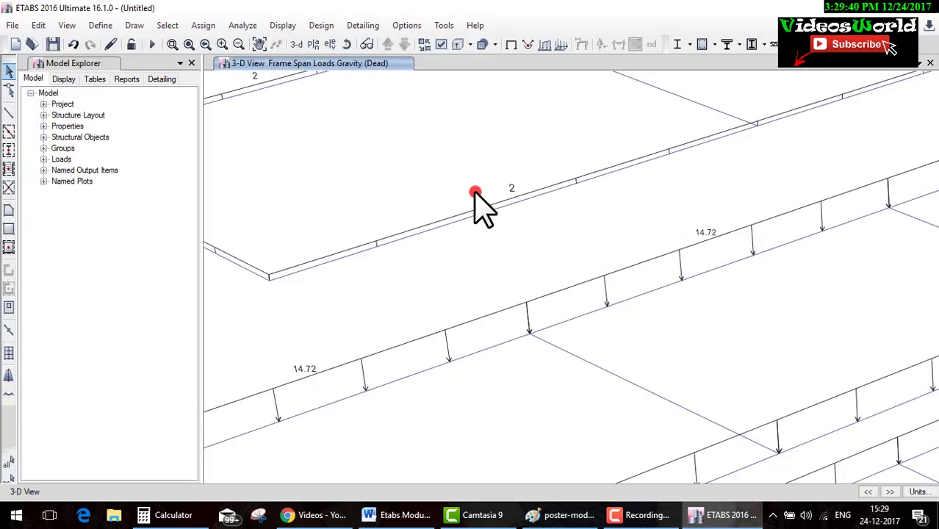
# Redraw the whole building, then open the Story7 plan with the load display cleared
pyautogui.scroll(-10, 404, 154)
pyautogui.click(310, 42)
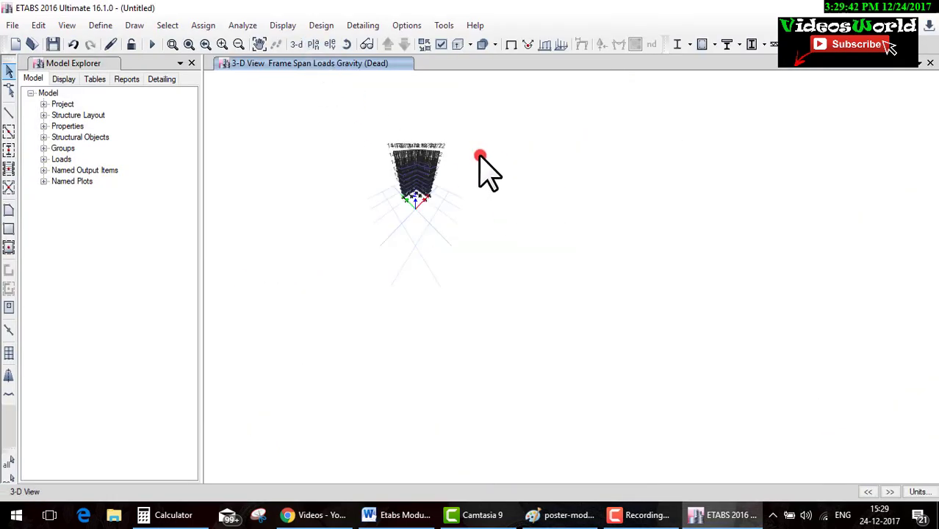
pyautogui.scroll(3, 406, 139)
pyautogui.scroll(3, 401, 136)
pyautogui.scroll(2, 441, 242)
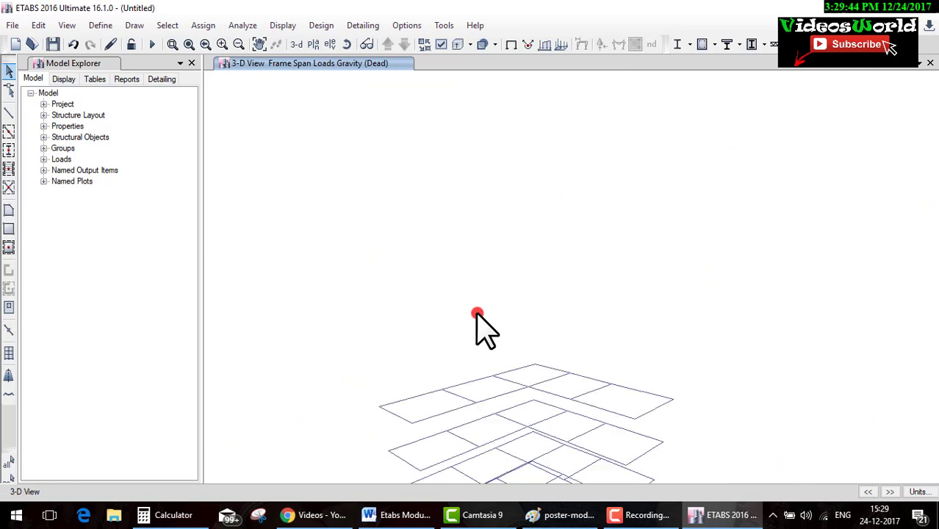
pyautogui.click(430, 70)
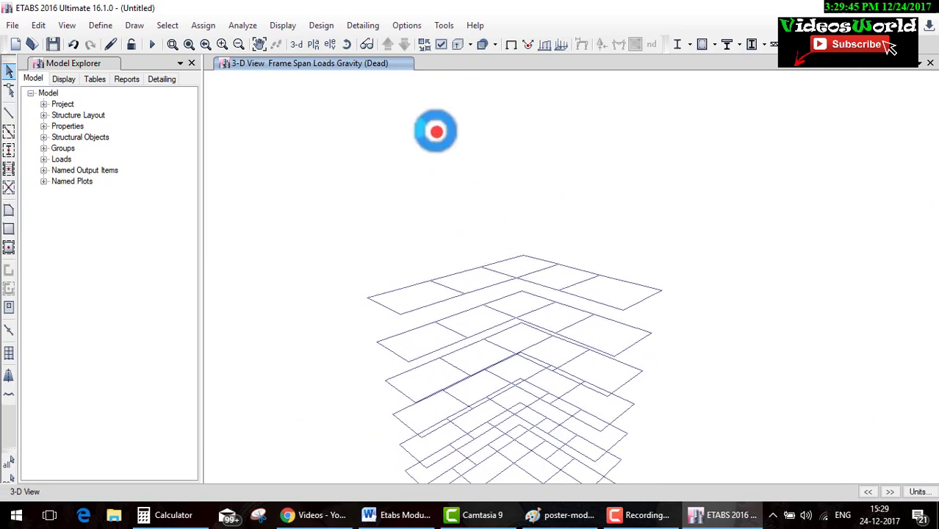
pyautogui.click(320, 43)
pyautogui.click(419, 423)
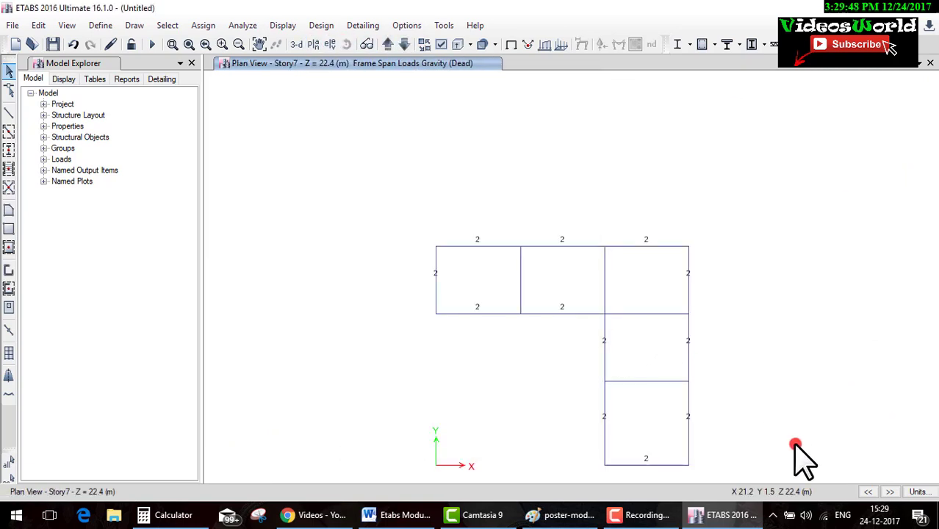
pyautogui.click(9, 90)
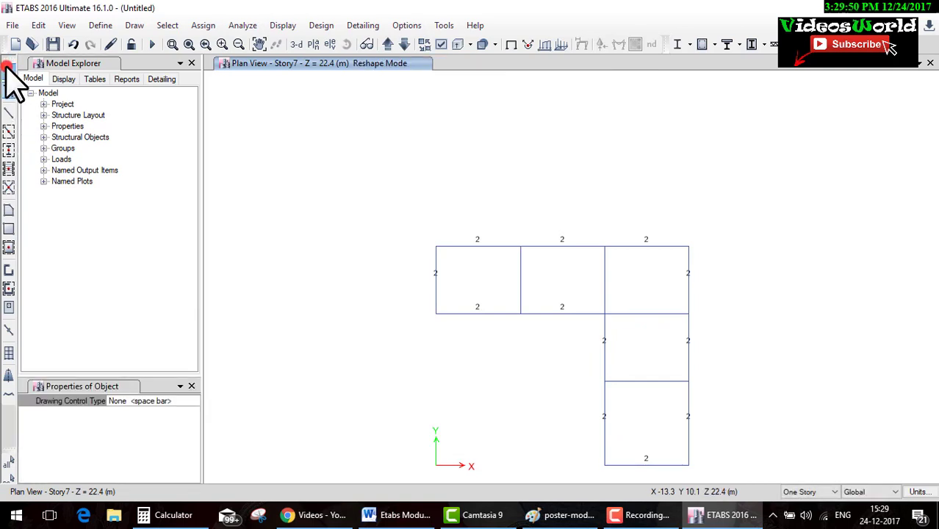
pyautogui.click(9, 70)
# With All Stories scope, select the four interior beams, then return to 3-D with One Story
pyautogui.click(807, 509)
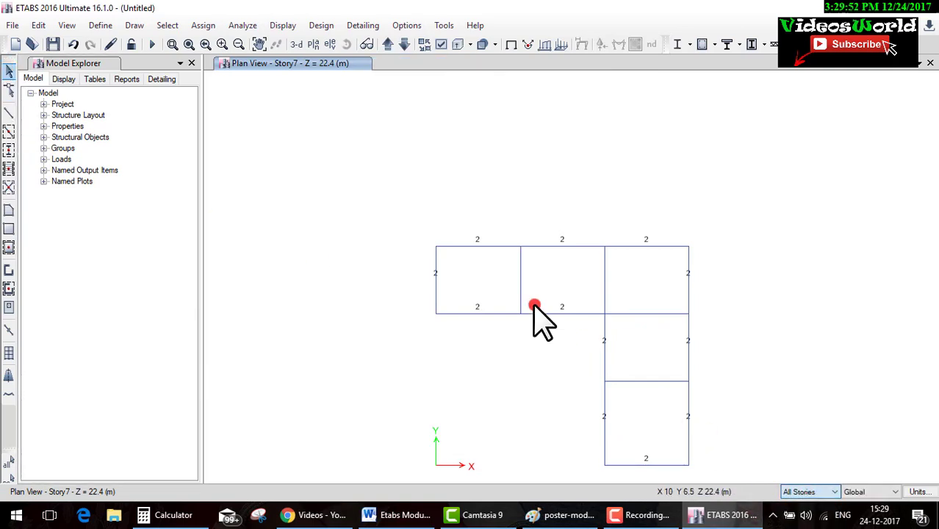
pyautogui.click(519, 289)
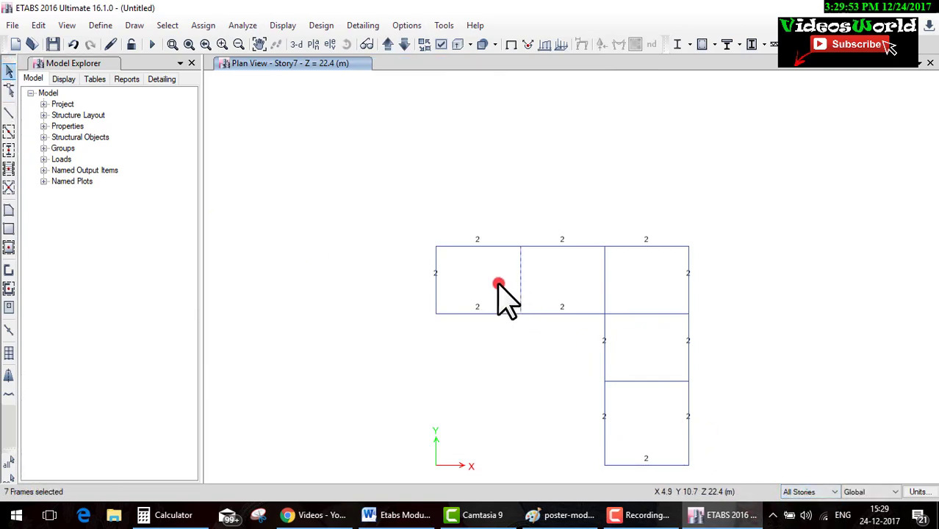
pyautogui.click(604, 283)
pyautogui.click(640, 313)
pyautogui.click(648, 381)
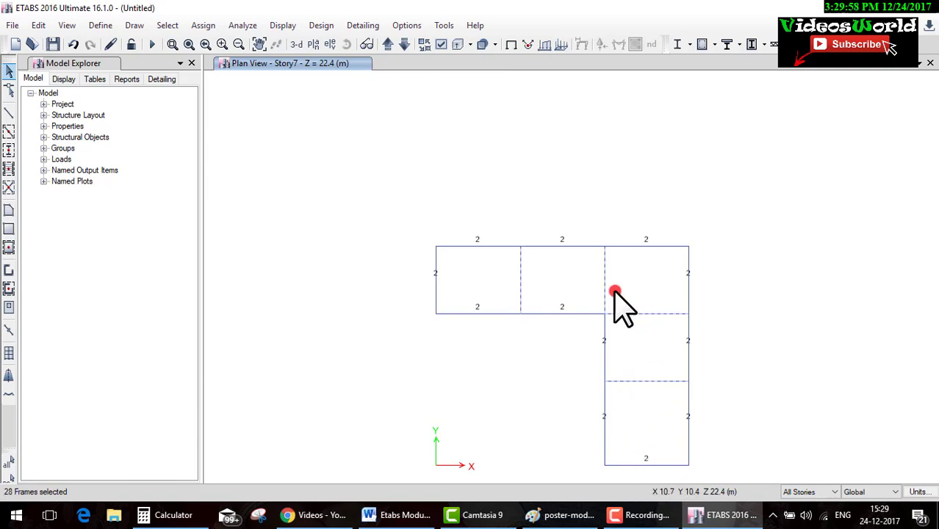
pyautogui.click(294, 48)
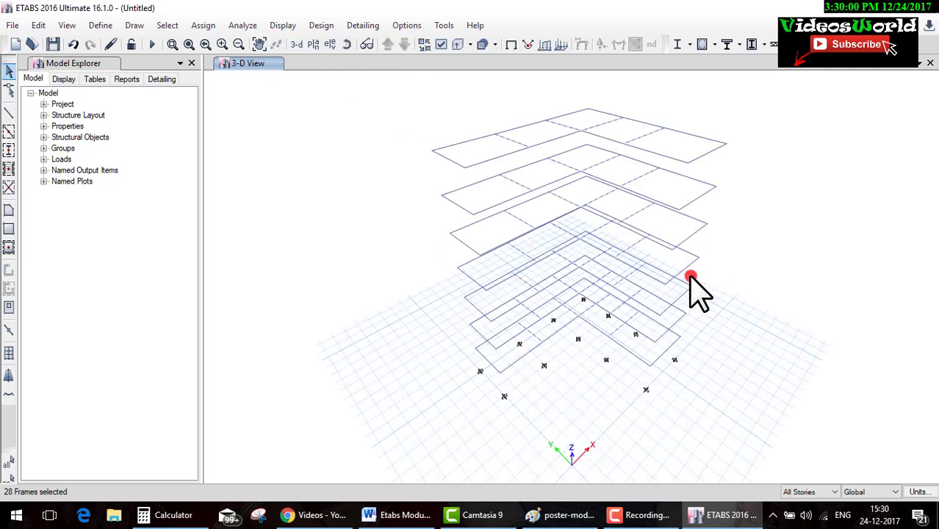
pyautogui.click(831, 492)
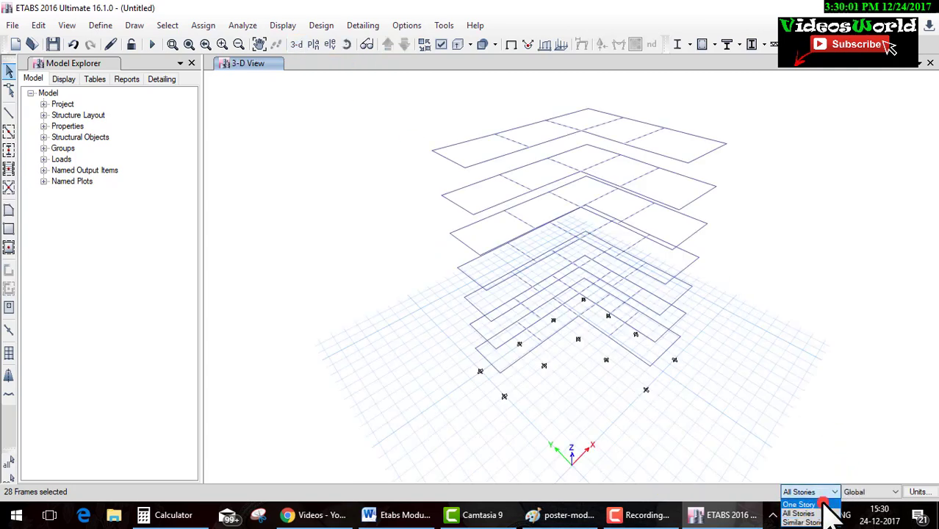
pyautogui.click(801, 505)
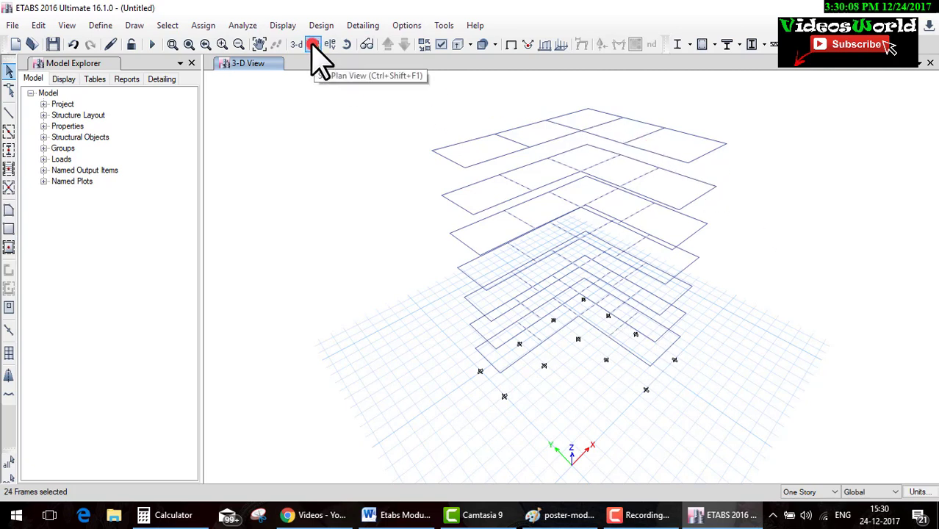
# Assign a 7.36 kN/m uniform Dead distributed load to the 24 selected interior beams
pyautogui.click(203, 25)
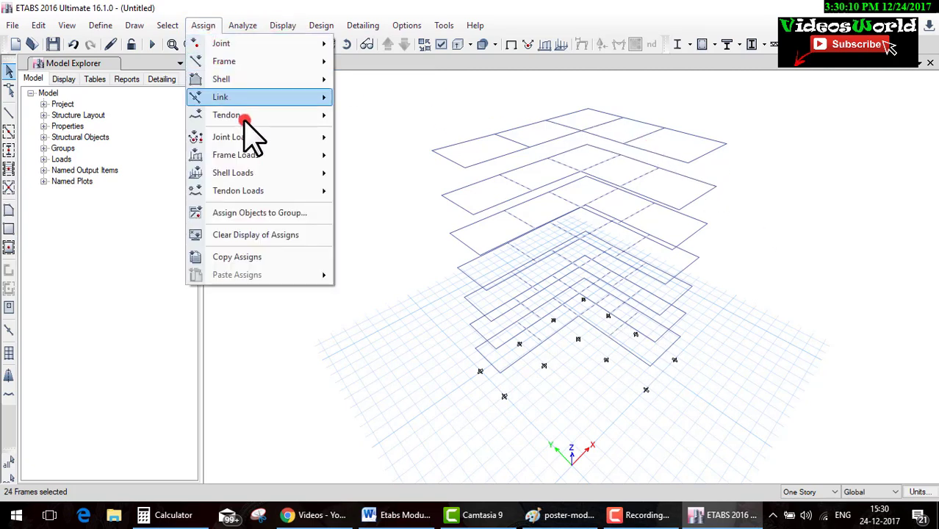
pyautogui.moveTo(234, 154)
pyautogui.click(401, 176)
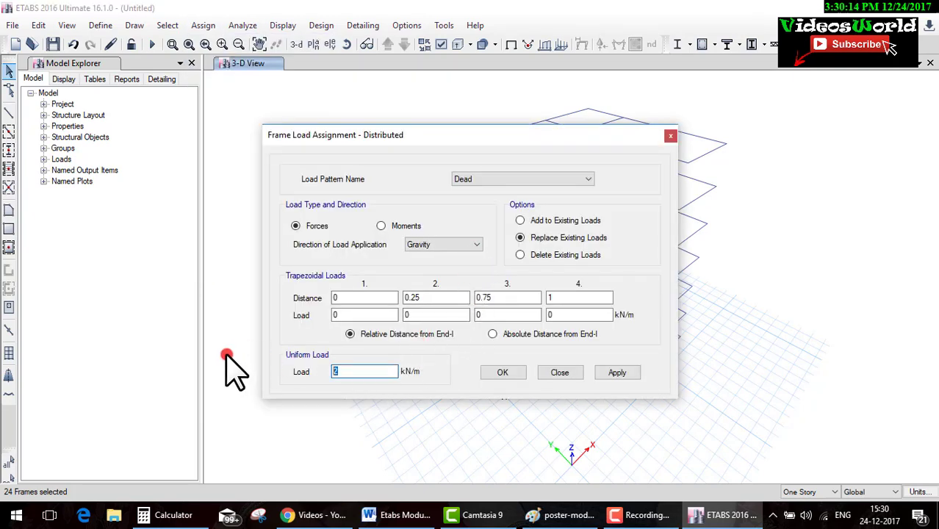
pyautogui.write('7.36')
pyautogui.click(466, 179)
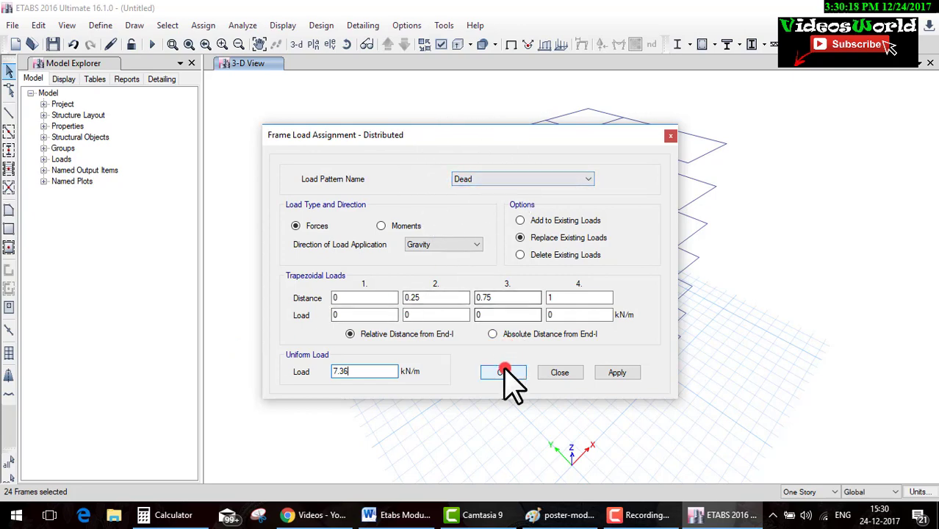
pyautogui.click(503, 373)
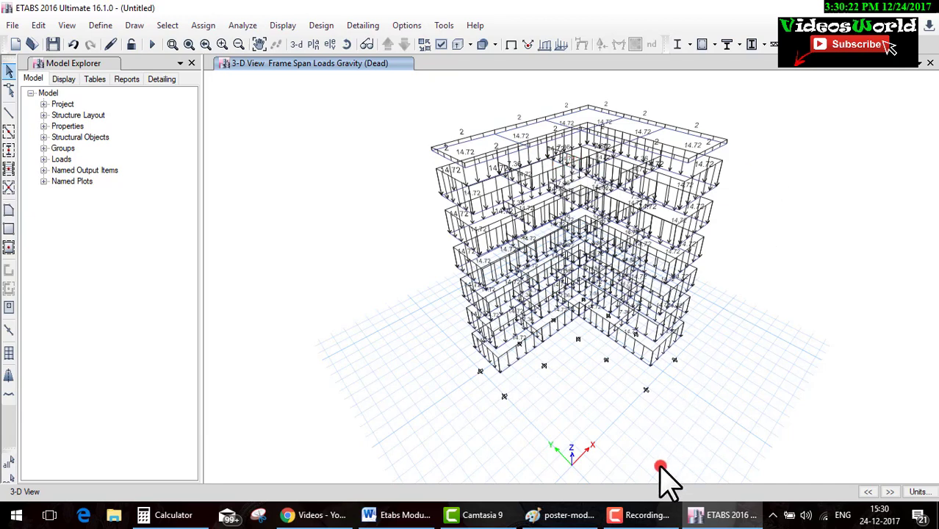
# Underline the 1.5 kN/m² roof live load and circle the 3 kN/m² floor load, then return to ETABS
pyautogui.click(560, 514)
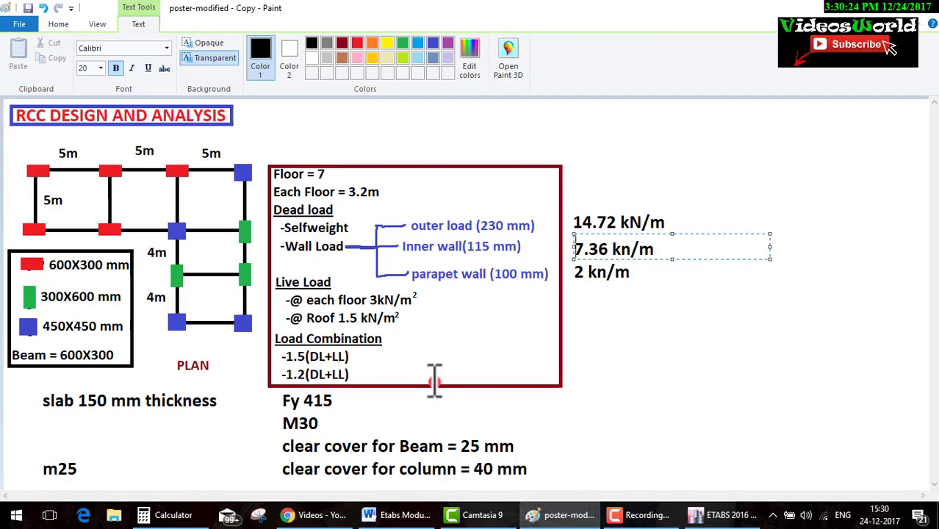
pyautogui.moveTo(294, 325); pyautogui.dragTo(428, 325)
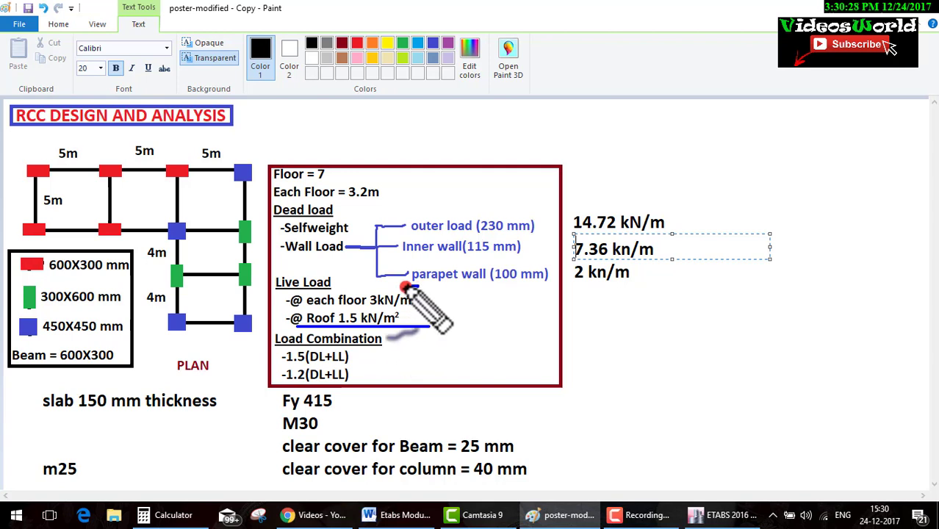
pyautogui.moveTo(404, 288); pyautogui.dragTo(426, 303)
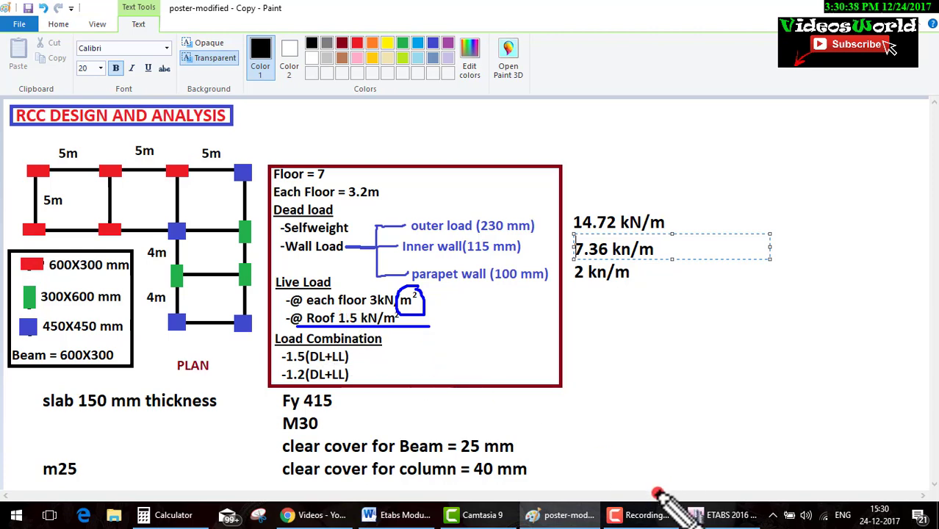
pyautogui.click(675, 507)
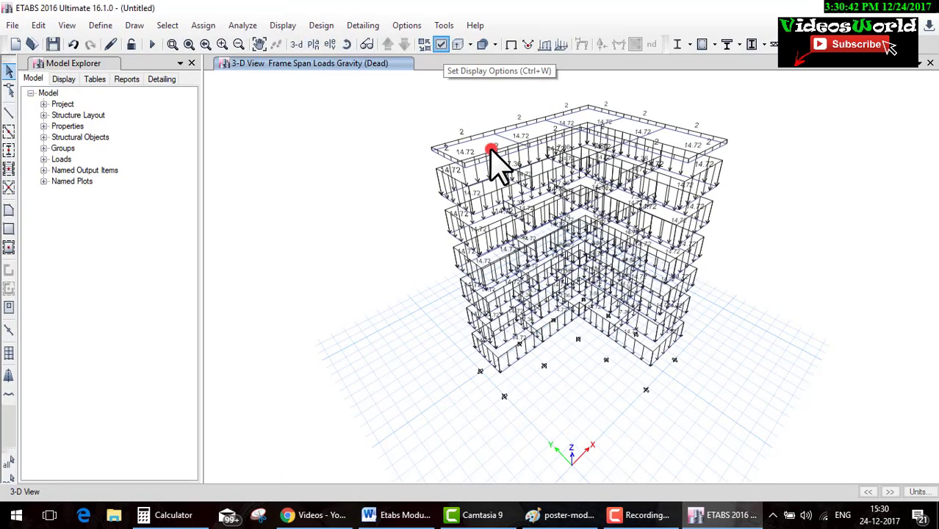
# Turn the floor slab display back on in the view options
pyautogui.click(426, 43)
pyautogui.click(368, 164)
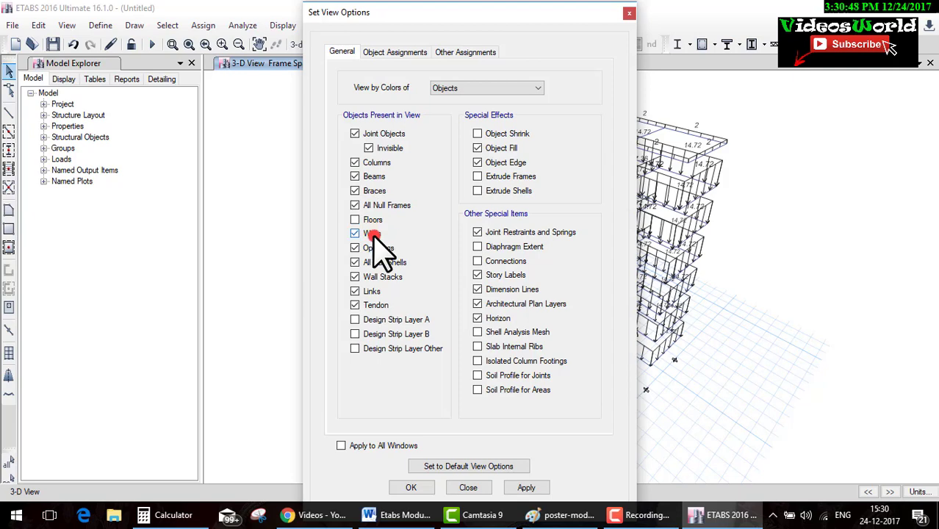
pyautogui.click(373, 220)
pyautogui.click(410, 487)
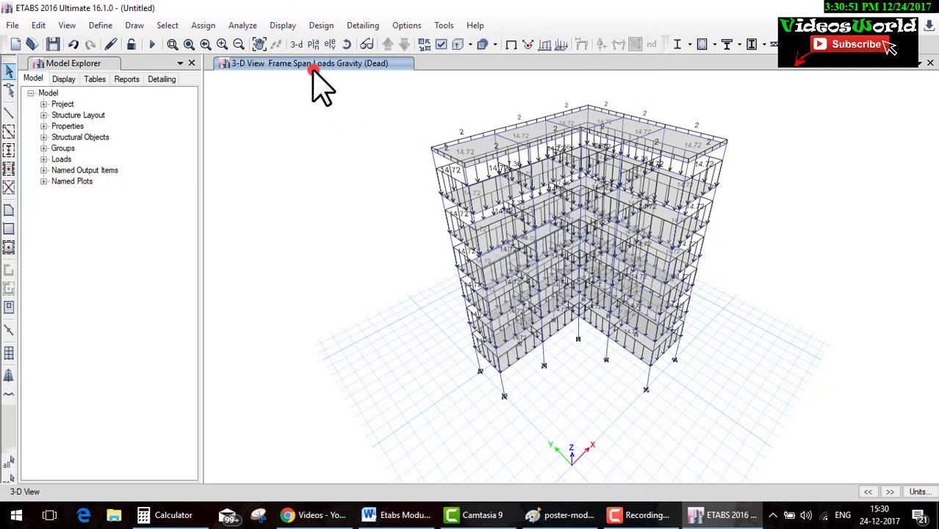
# Open the Story7 plan and pick several roof slab panels
pyautogui.click(313, 43)
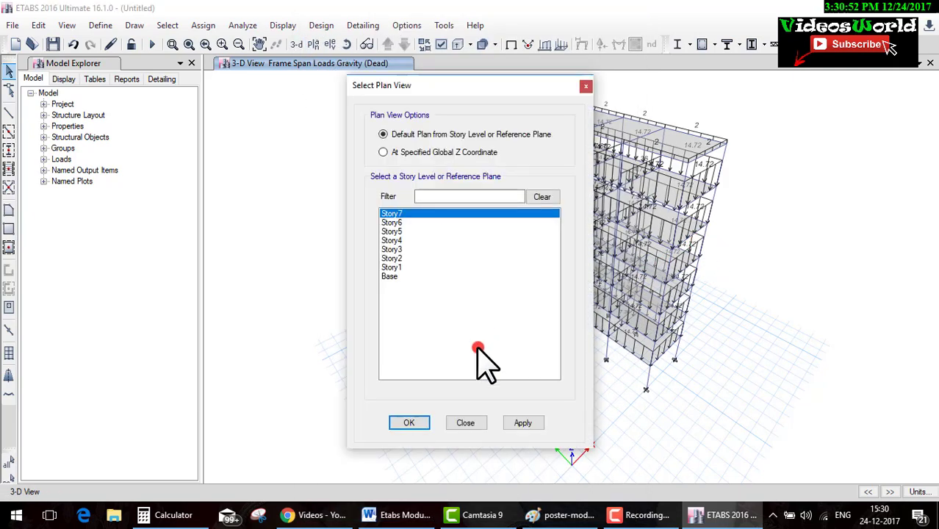
pyautogui.click(408, 422)
pyautogui.click(478, 280)
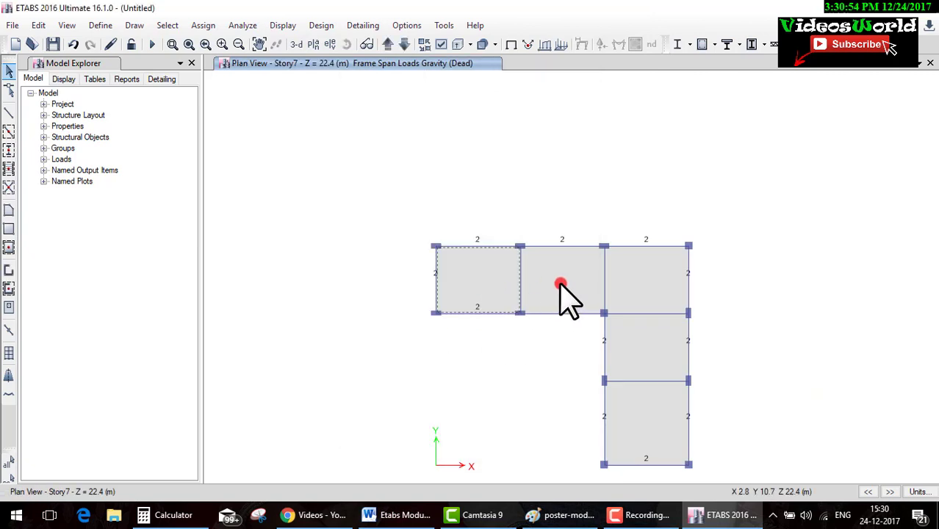
pyautogui.click(555, 277)
pyautogui.click(645, 289)
pyautogui.click(655, 365)
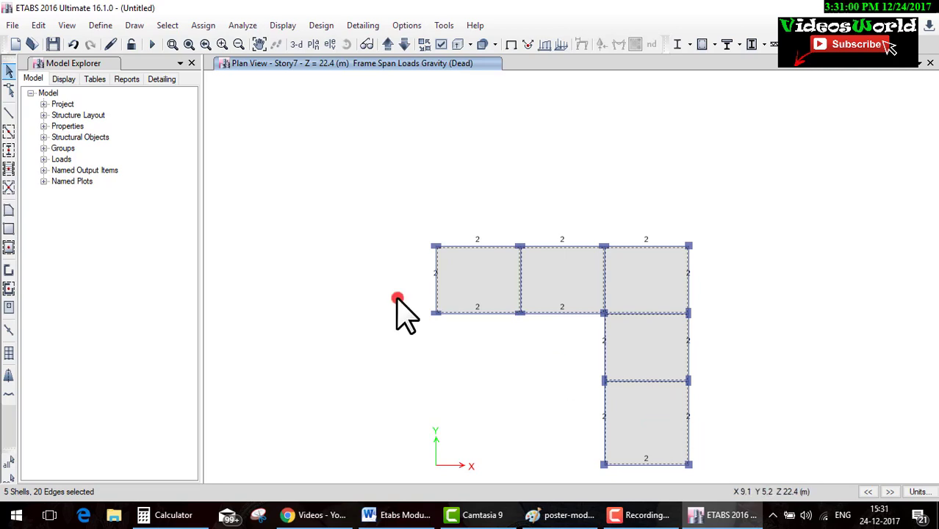
# Clear the dead-load display and select all five Story7 roof slabs with One Story scope
pyautogui.click(9, 70)
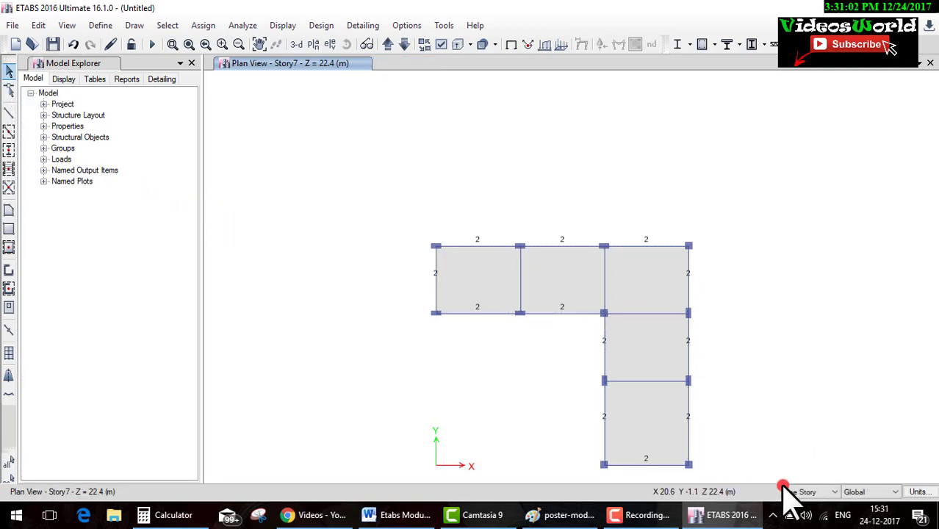
pyautogui.click(808, 491)
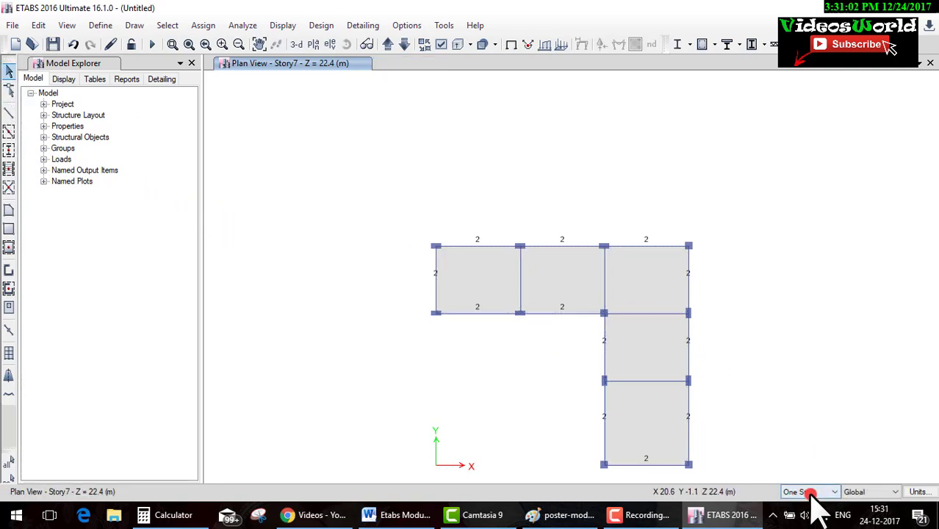
pyautogui.click(577, 286)
pyautogui.click(638, 278)
pyautogui.click(644, 325)
pyautogui.click(635, 411)
pyautogui.click(485, 293)
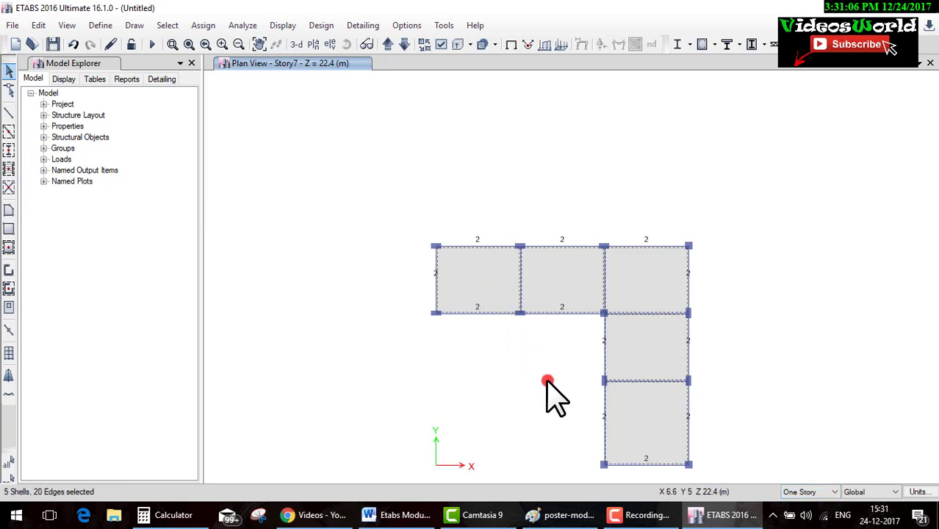
# Assign a 1.5 kN/m² uniform Live shell load to the selected slabs and view in 3-D
pyautogui.click(204, 25)
pyautogui.moveTo(232, 173)
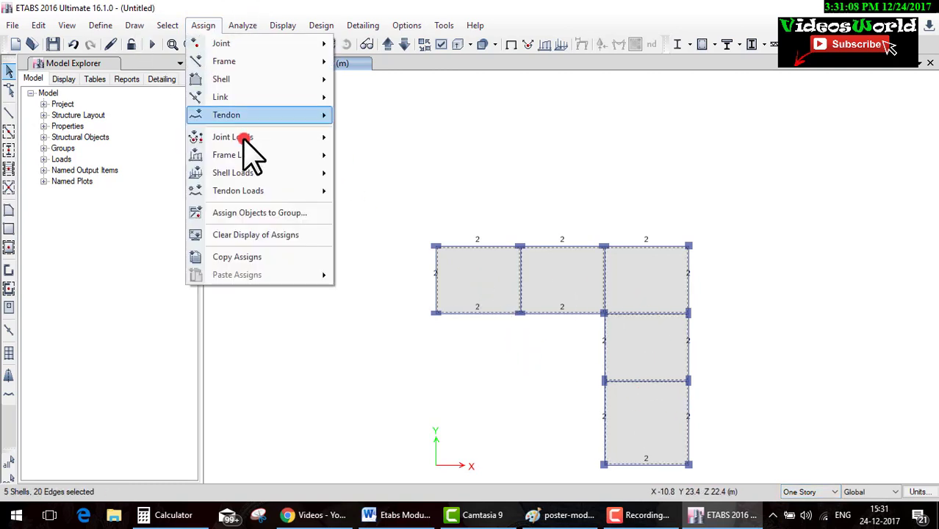
pyautogui.click(375, 192)
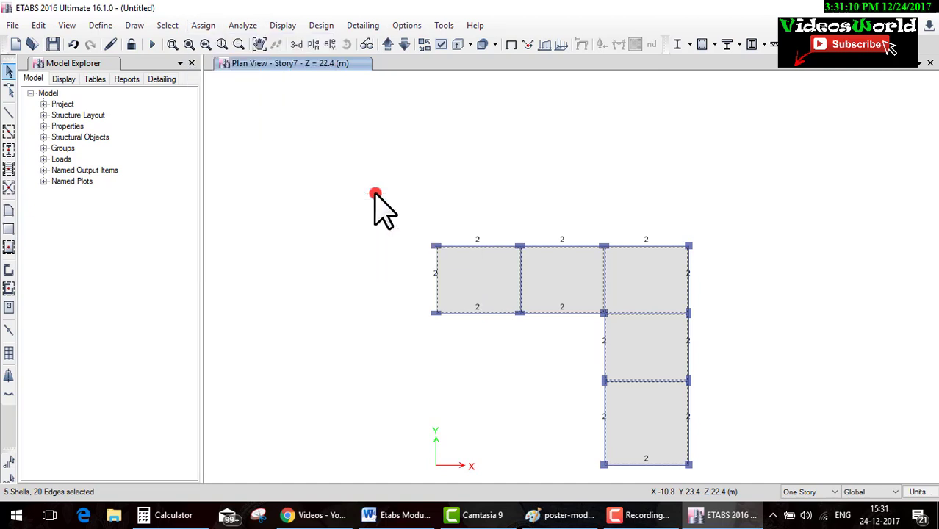
pyautogui.click(511, 218)
pyautogui.click(483, 241)
pyautogui.click(402, 263)
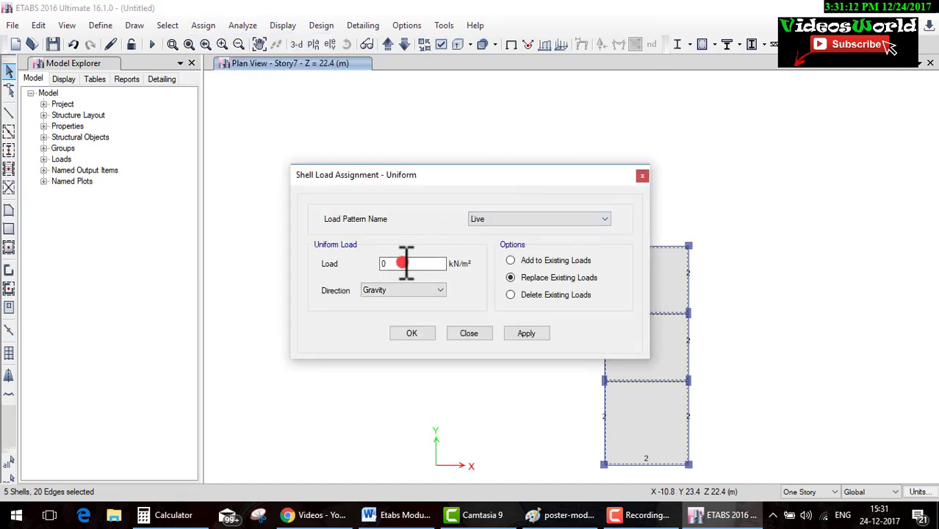
pyautogui.click(412, 333)
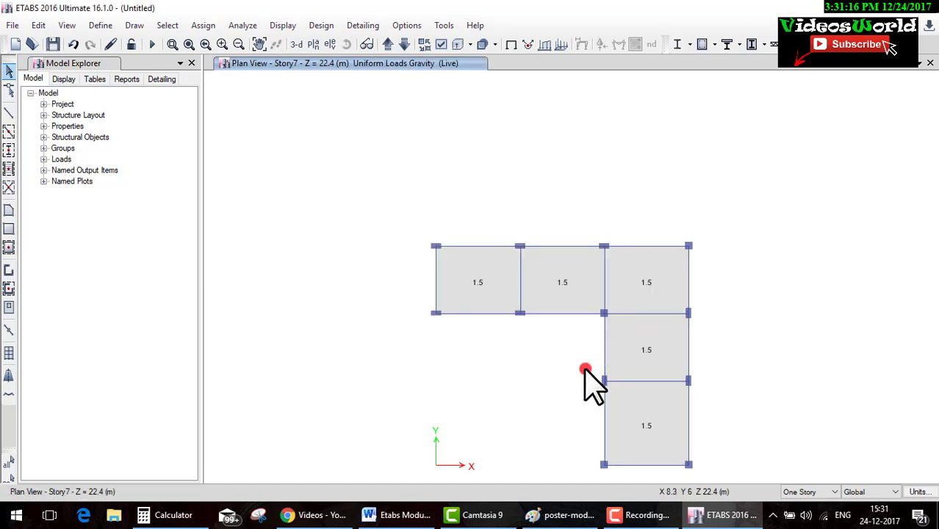
pyautogui.click(296, 44)
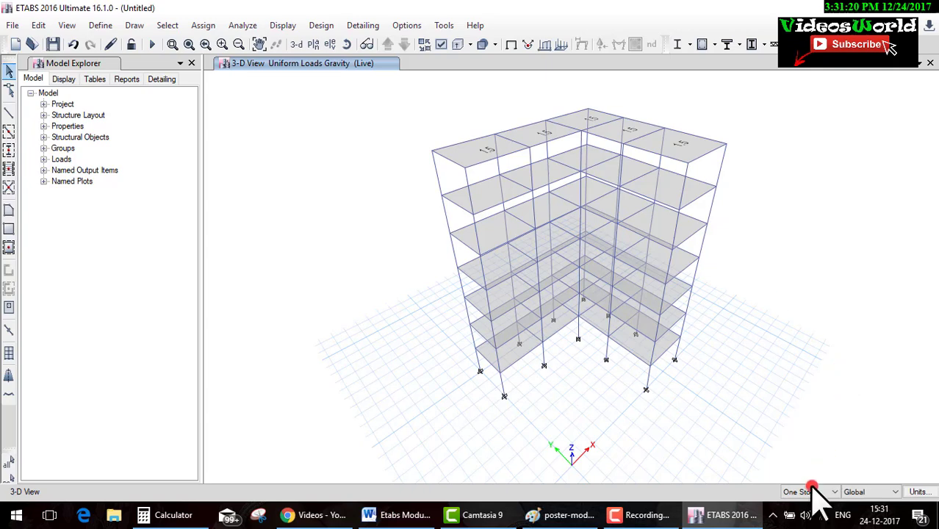
# Select the entire building across all storeys and show the Story7 plan
pyautogui.click(811, 491)
pyautogui.click(806, 512)
pyautogui.moveTo(406, 108)
pyautogui.mouseDown()
pyautogui.moveTo(841, 401)
pyautogui.moveTo(866, 438)
pyautogui.mouseUp()
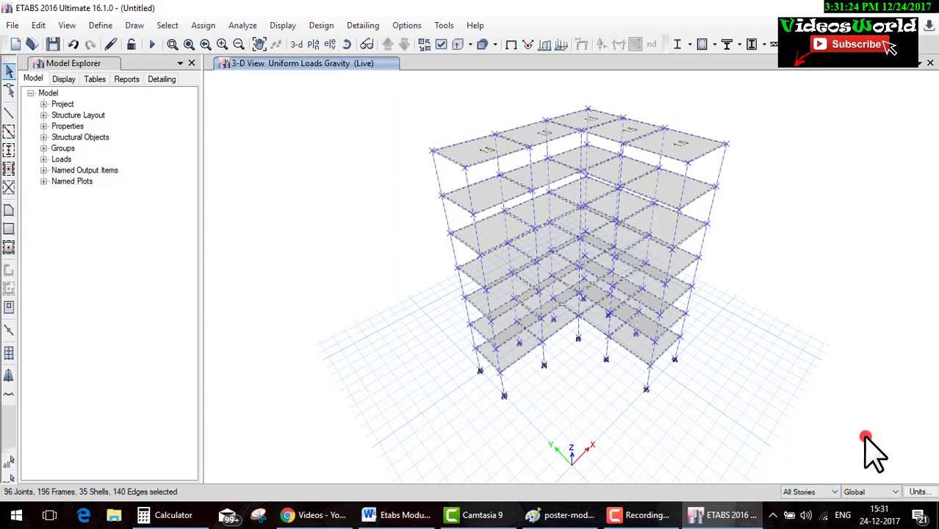
pyautogui.click(314, 42)
pyautogui.click(390, 277)
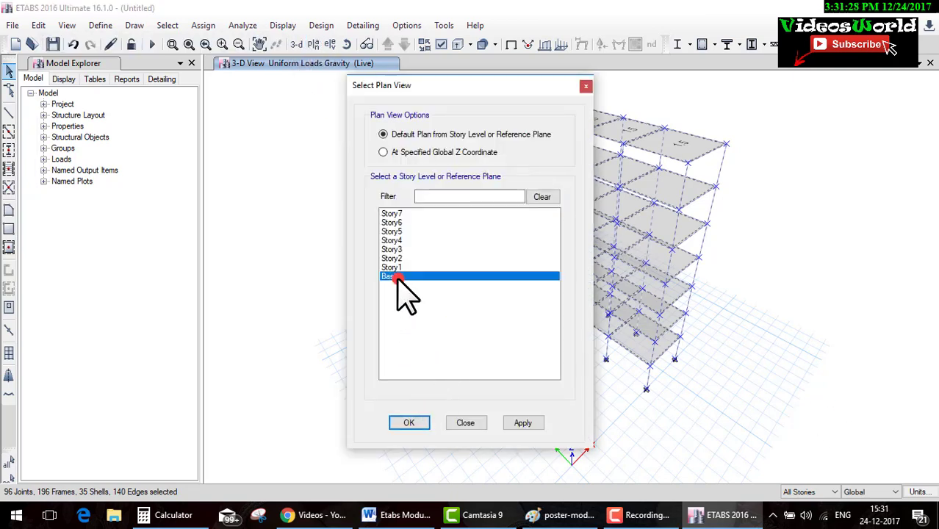
pyautogui.click(388, 214)
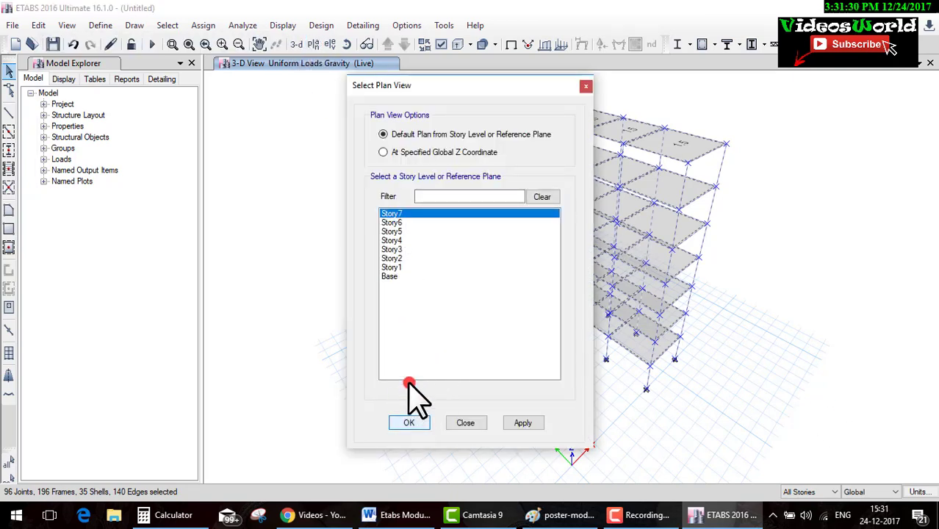
pyautogui.click(403, 421)
# With One Story selection, deselect the four Story7 roof slabs
pyautogui.click(803, 492)
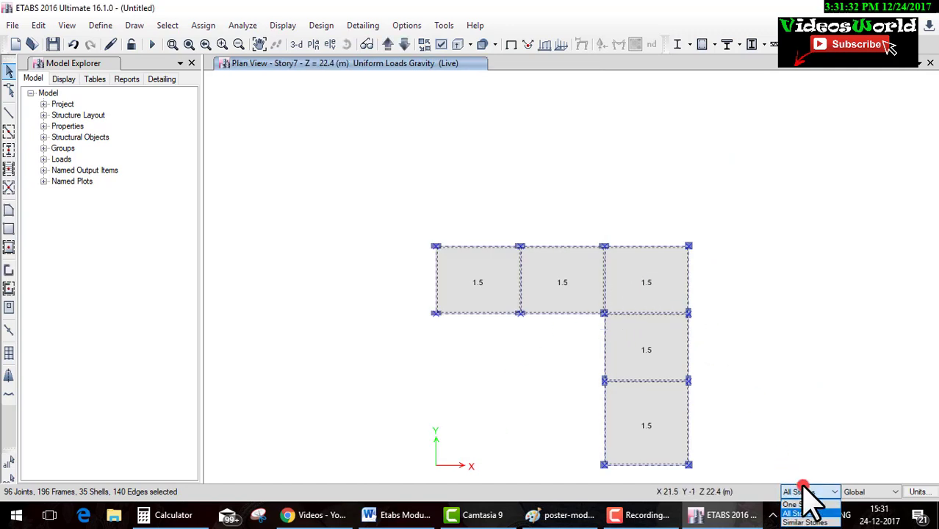
pyautogui.click(809, 514)
pyautogui.click(482, 279)
pyautogui.click(533, 270)
pyautogui.click(636, 289)
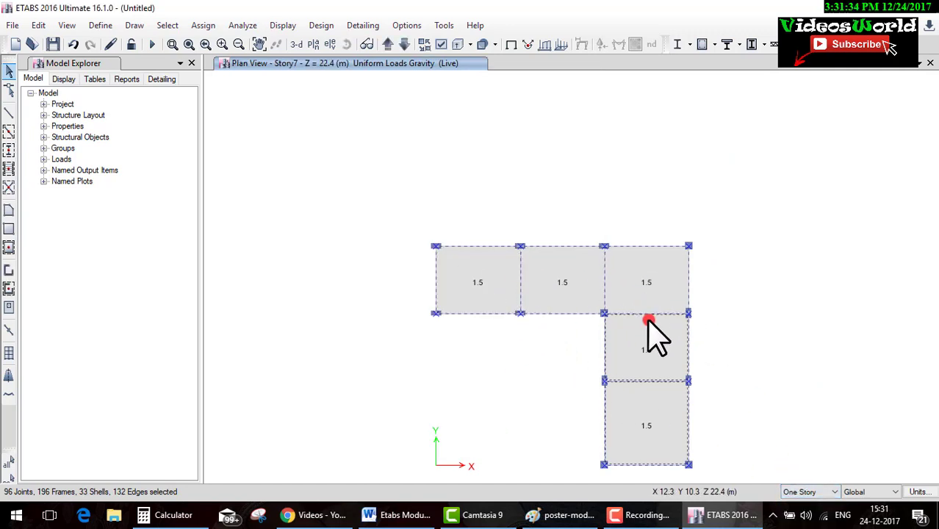
pyautogui.click(648, 351)
pyautogui.click(635, 429)
# Back in 3-D, assign a 3 kN/m² uniform Live shell load to the selected slabs
pyautogui.click(297, 47)
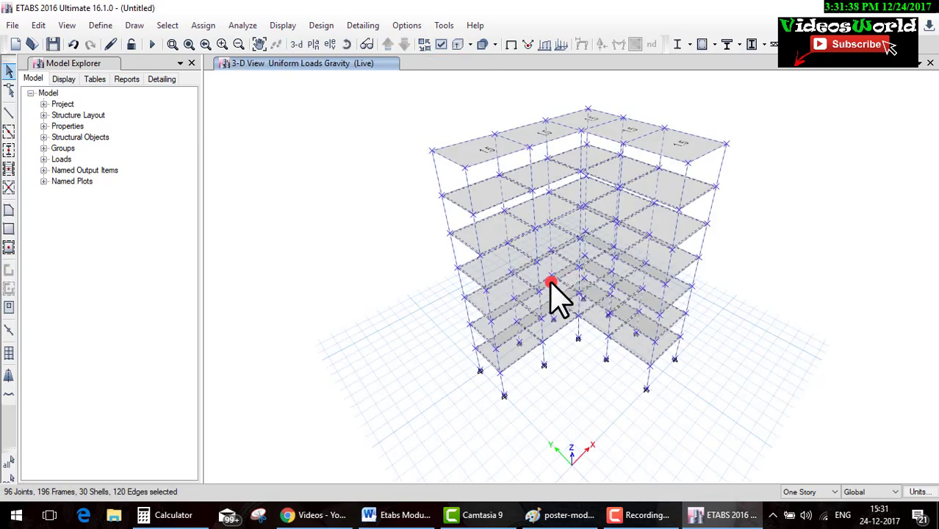
pyautogui.click(203, 25)
pyautogui.moveTo(233, 173)
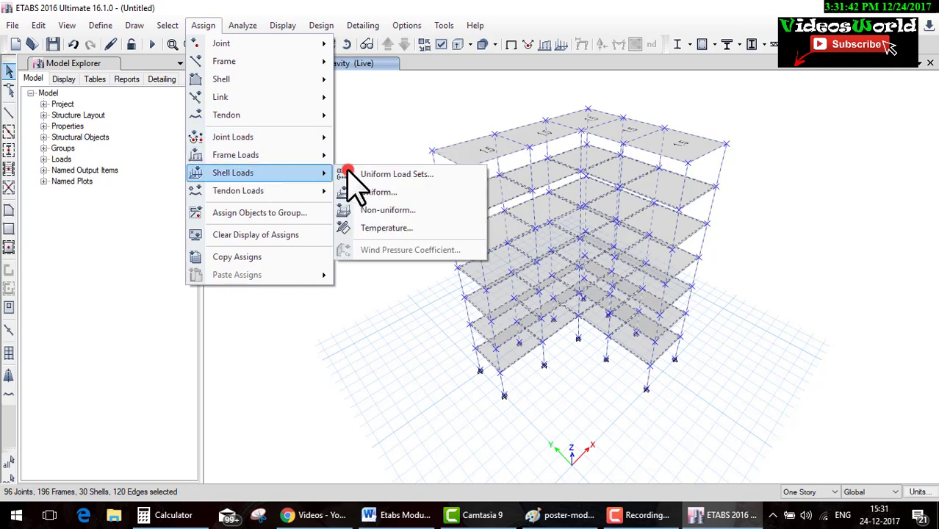
pyautogui.click(388, 192)
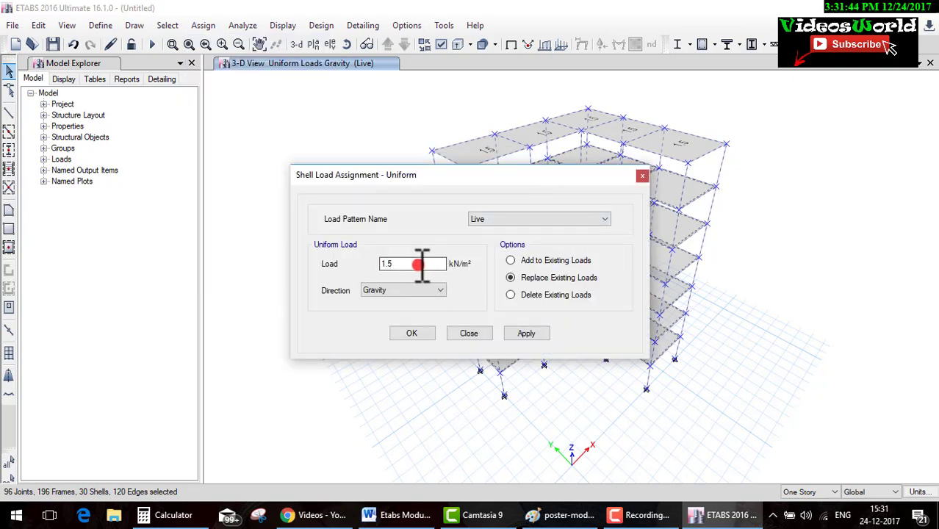
pyautogui.click(388, 263)
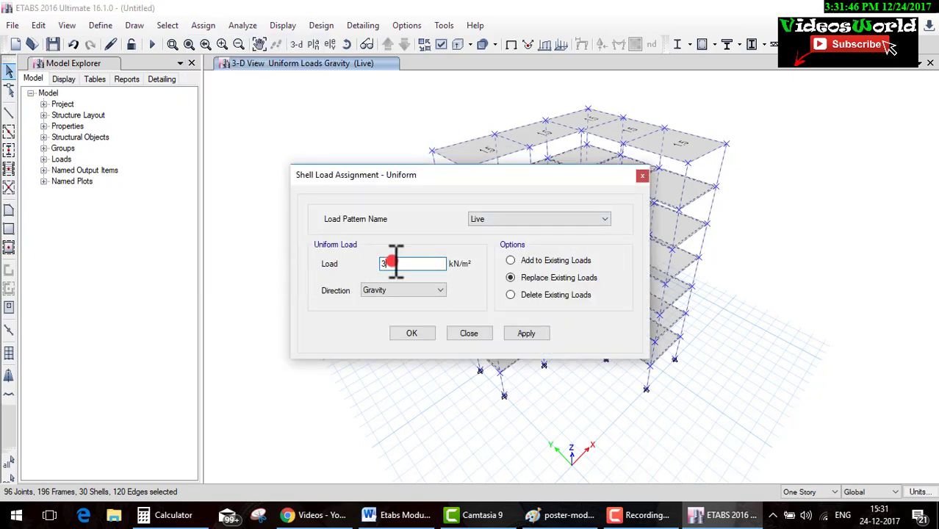
pyautogui.click(413, 335)
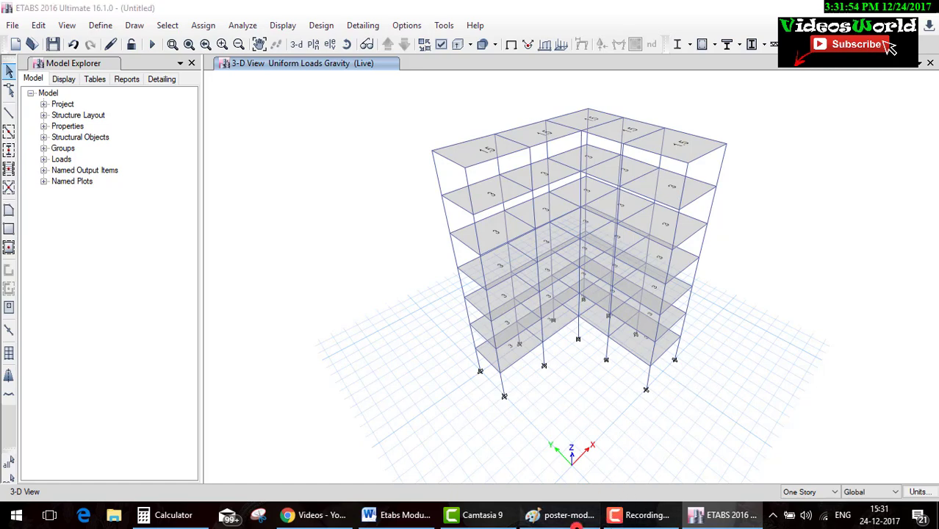
pyautogui.click(559, 515)
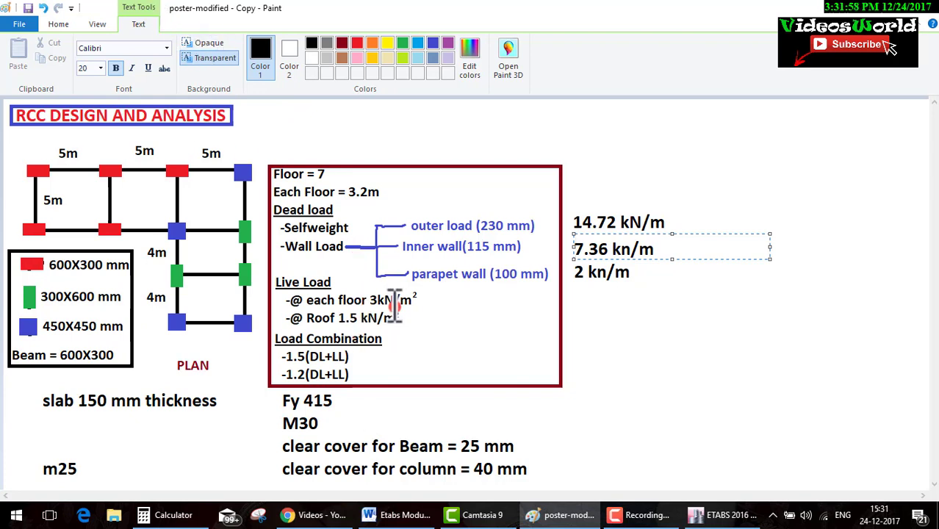
# Draw pen strokes marking the 1.5(DL+LL) and 1.2(DL+LL) lines on the poster
pyautogui.moveTo(364, 401); pyautogui.dragTo(334, 407)
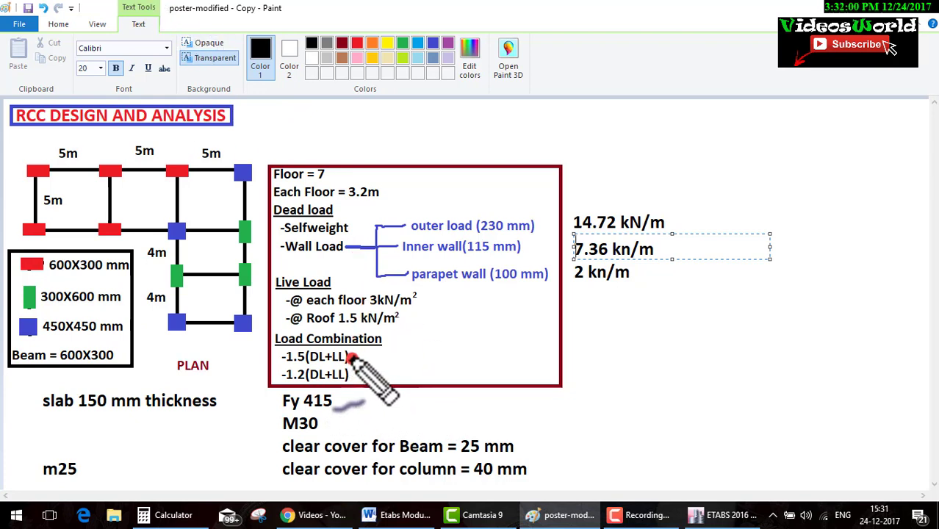
pyautogui.moveTo(351, 360); pyautogui.dragTo(437, 327)
pyautogui.moveTo(354, 376); pyautogui.dragTo(482, 343)
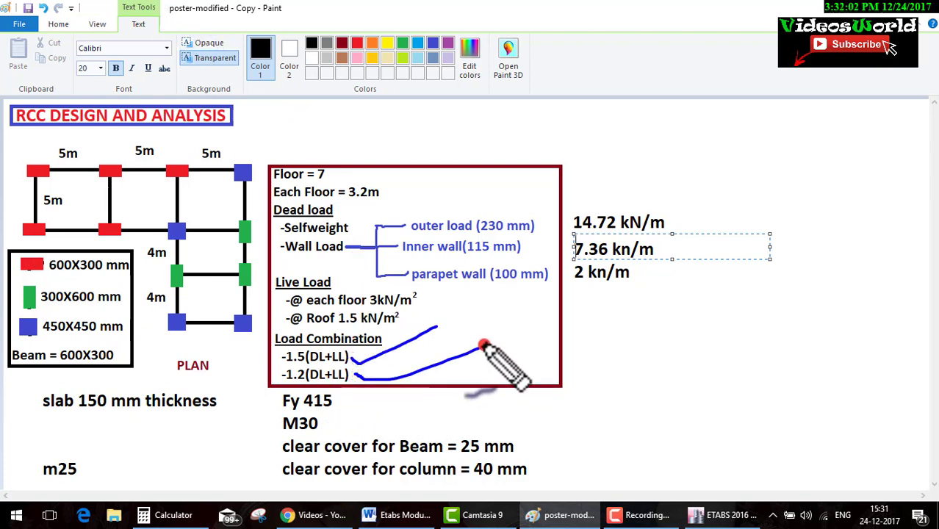
# Create load combination 1.5(dl+ll) with Dead and Live both scaled by 1.5
pyautogui.click(702, 512)
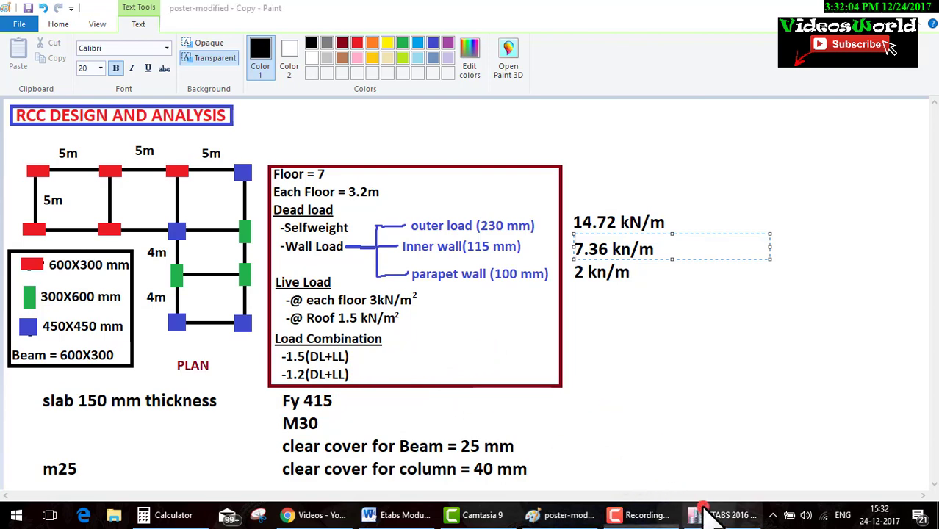
pyautogui.click(94, 27)
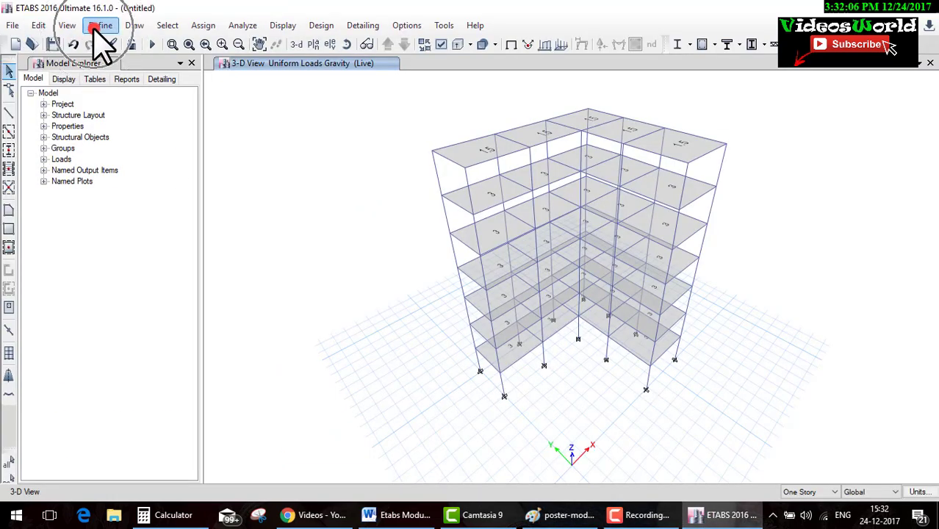
pyautogui.click(171, 366)
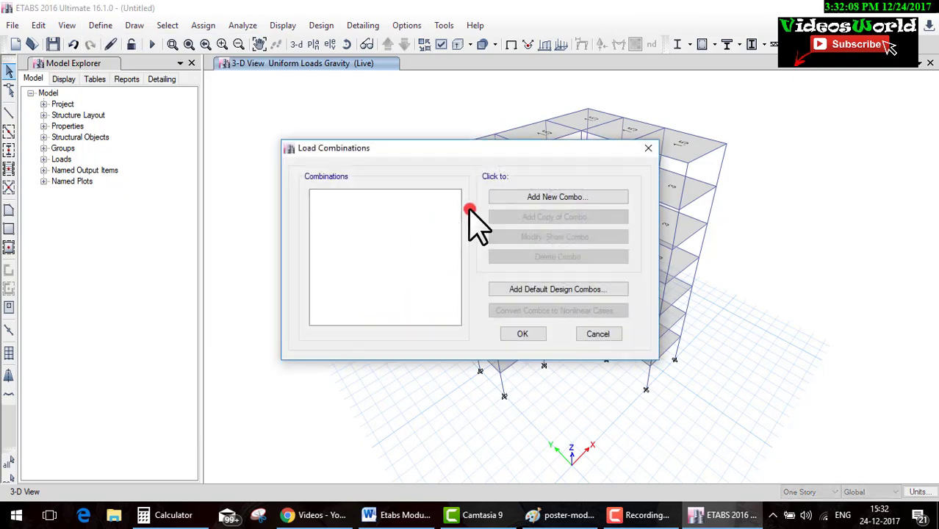
pyautogui.click(511, 197)
pyautogui.write('1.5(dl+ll)')
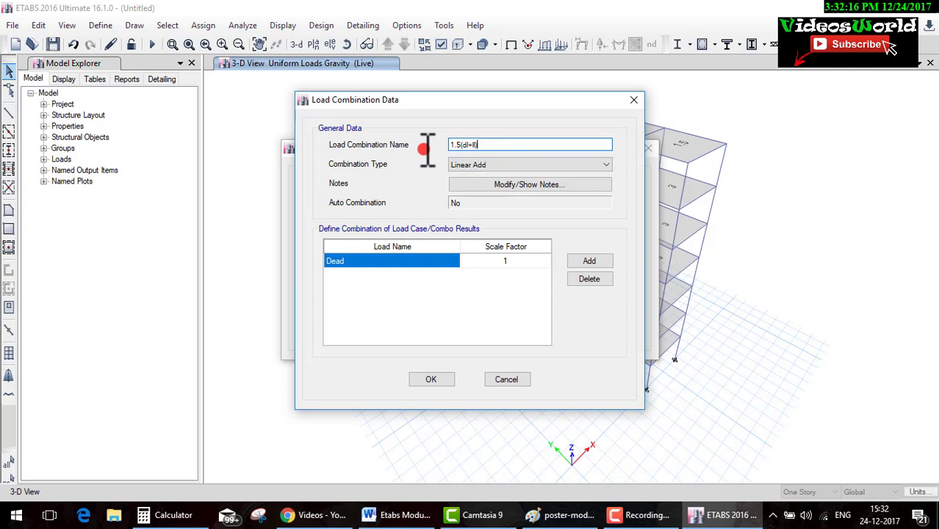
pyautogui.click(588, 259)
pyautogui.click(448, 276)
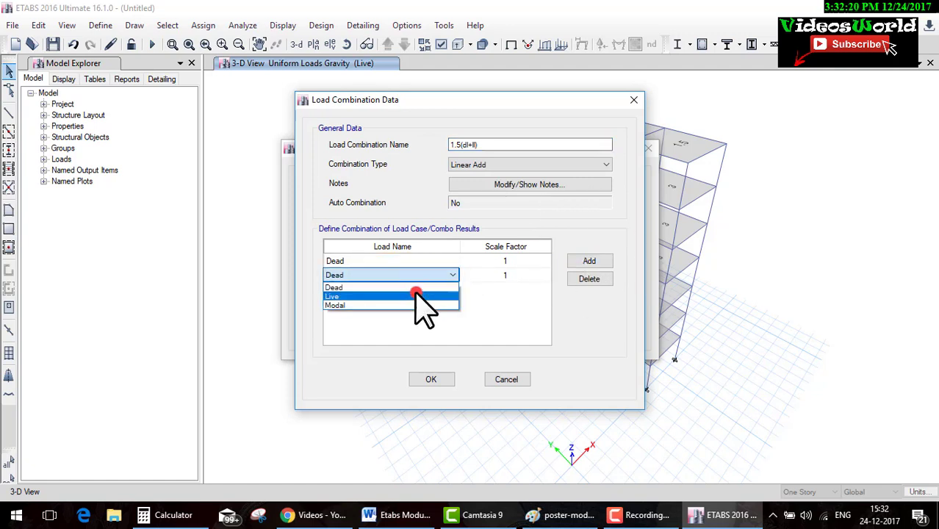
pyautogui.click(417, 297)
pyautogui.click(520, 261)
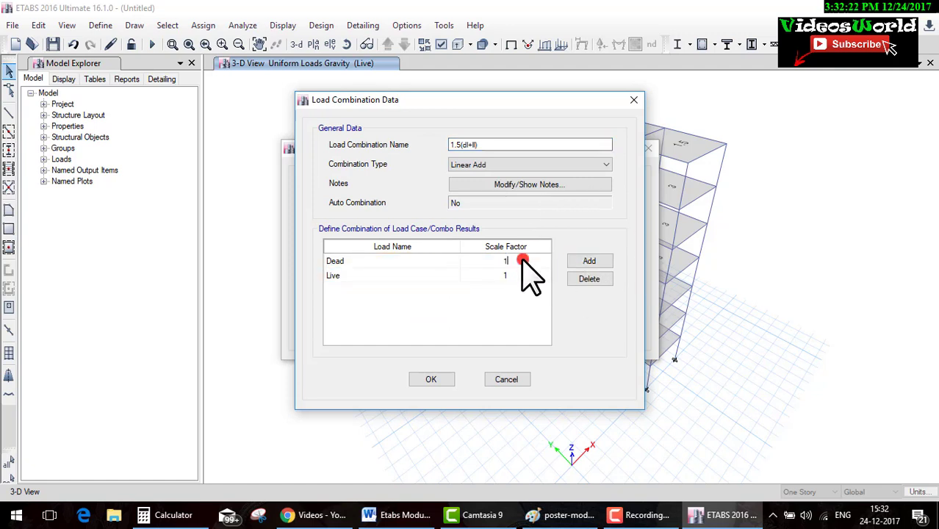
pyautogui.write('.5')
pyautogui.click(531, 275)
pyautogui.write('1.5')
pyautogui.click(444, 380)
pyautogui.click(410, 262)
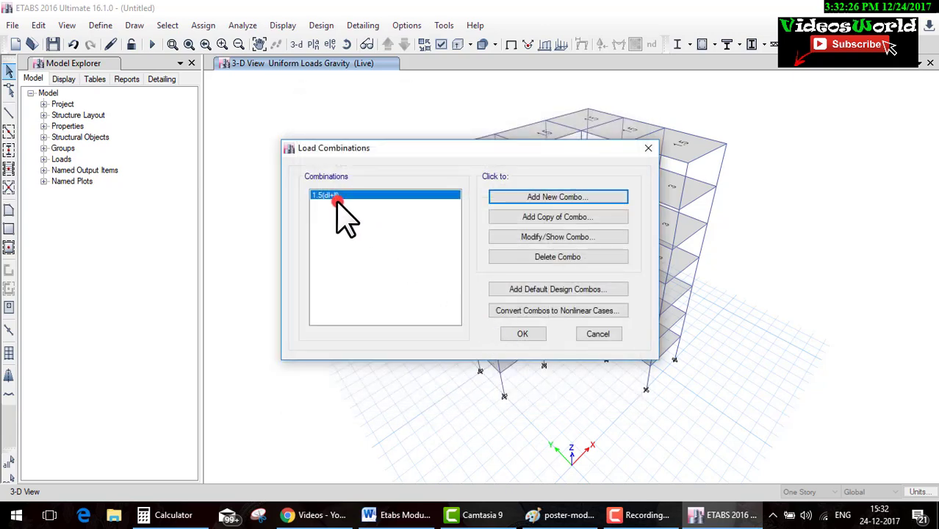
# Add combination 1.2(dl+ll) with Dead and Live both scaled by 1.2, and accept
pyautogui.click(507, 203)
pyautogui.click(490, 144)
pyautogui.write('1.2)dl+ll)')
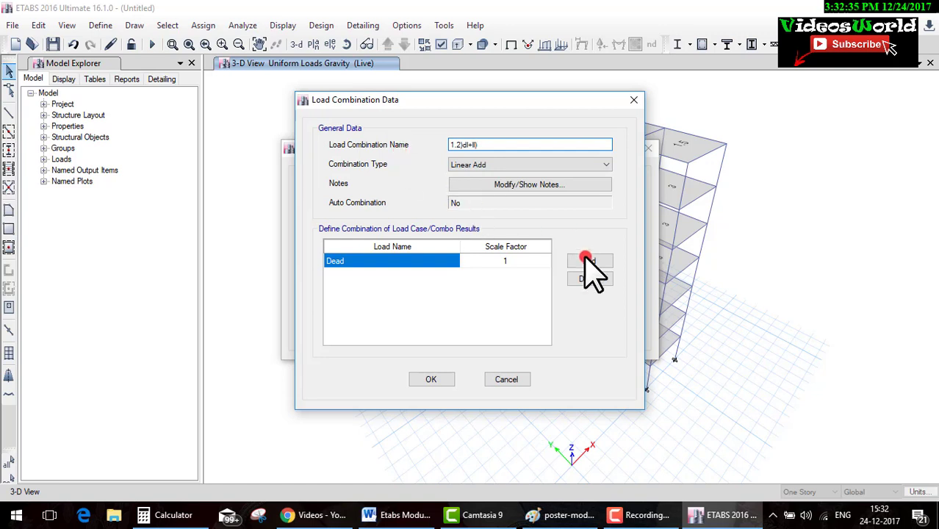
pyautogui.click(590, 261)
pyautogui.click(400, 276)
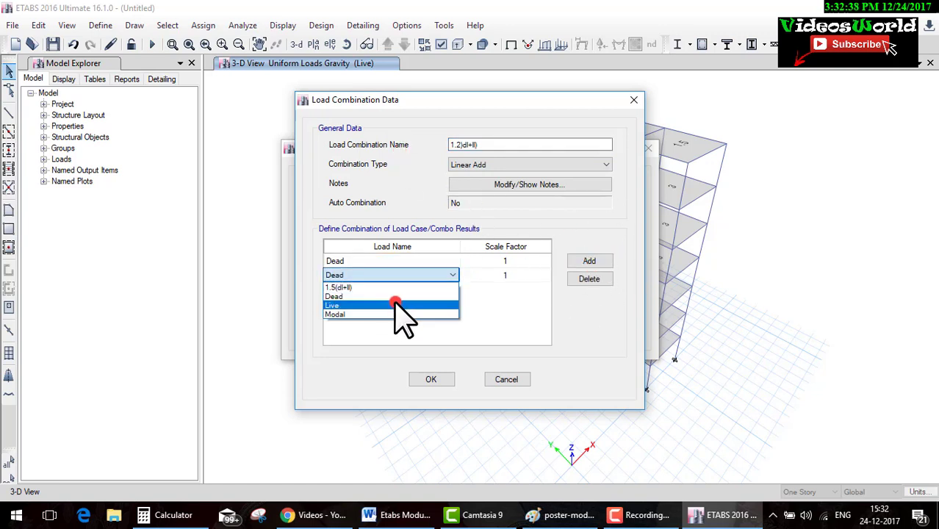
pyautogui.click(390, 306)
pyautogui.click(521, 263)
pyautogui.write('.2')
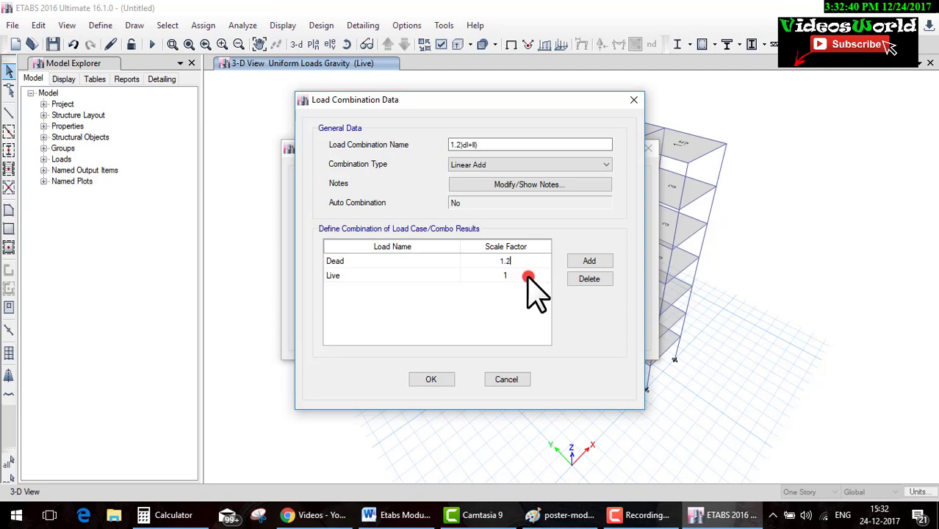
pyautogui.click(528, 278)
pyautogui.write('1.2')
pyautogui.click(439, 380)
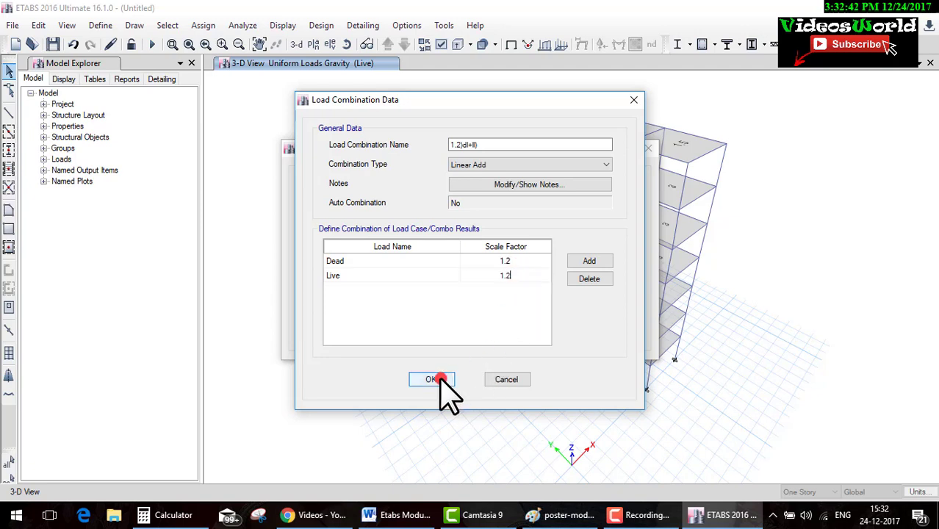
pyautogui.click(347, 194)
pyautogui.click(521, 334)
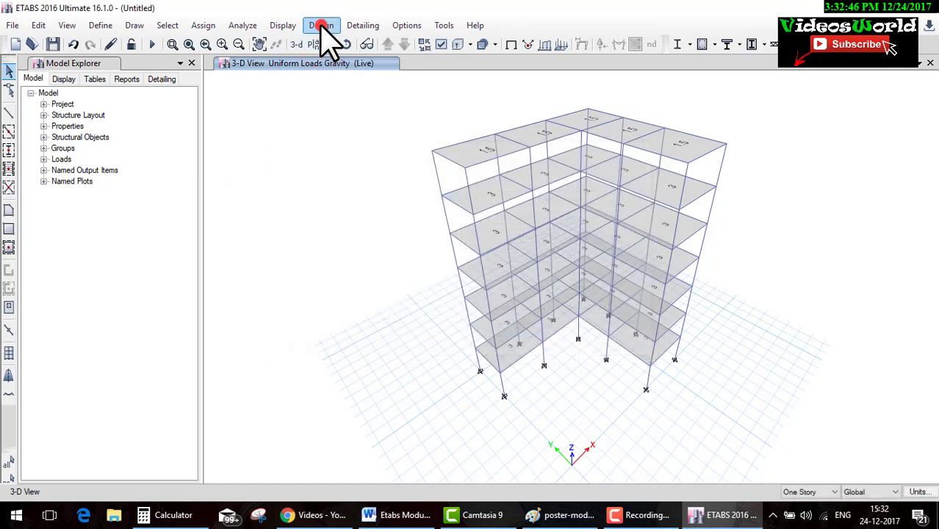
# Move 1.2(dl+ll) and 1.5(dl+ll) into the concrete frame Design Combinations list
pyautogui.click(322, 25)
pyautogui.moveTo(373, 61)
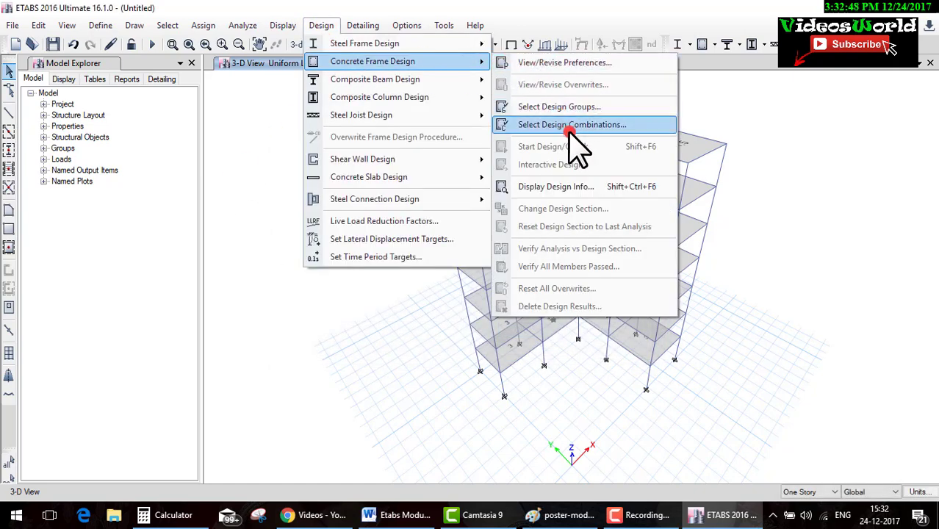
pyautogui.click(575, 131)
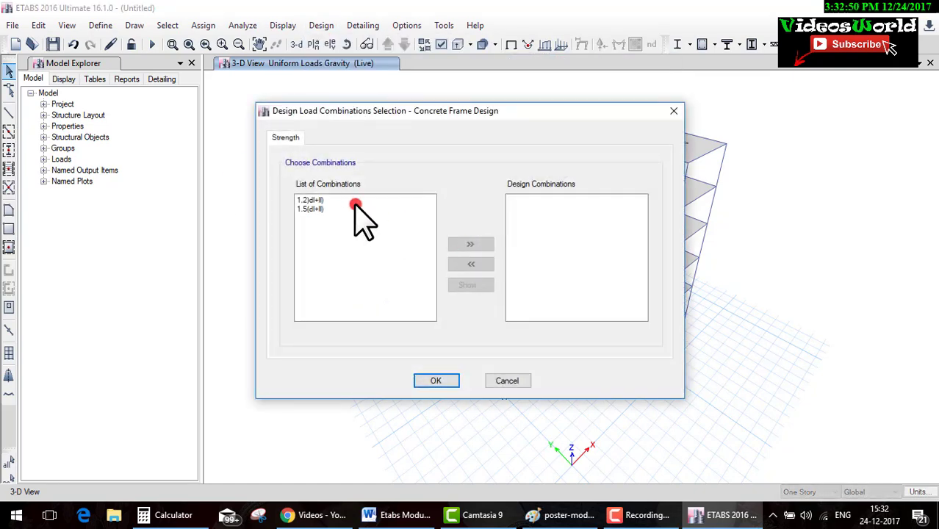
pyautogui.moveTo(325, 201); pyautogui.dragTo(358, 226)
pyautogui.click(470, 244)
pyautogui.click(441, 381)
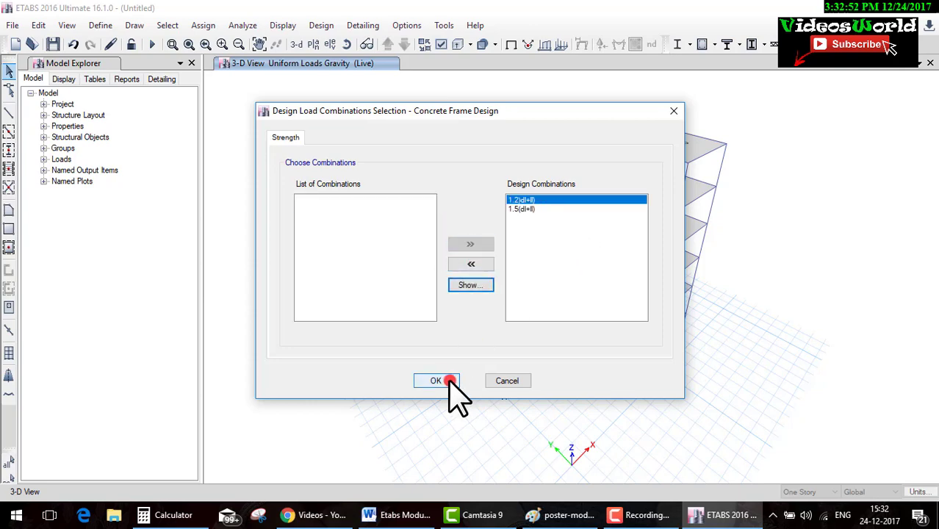
pyautogui.click(381, 365)
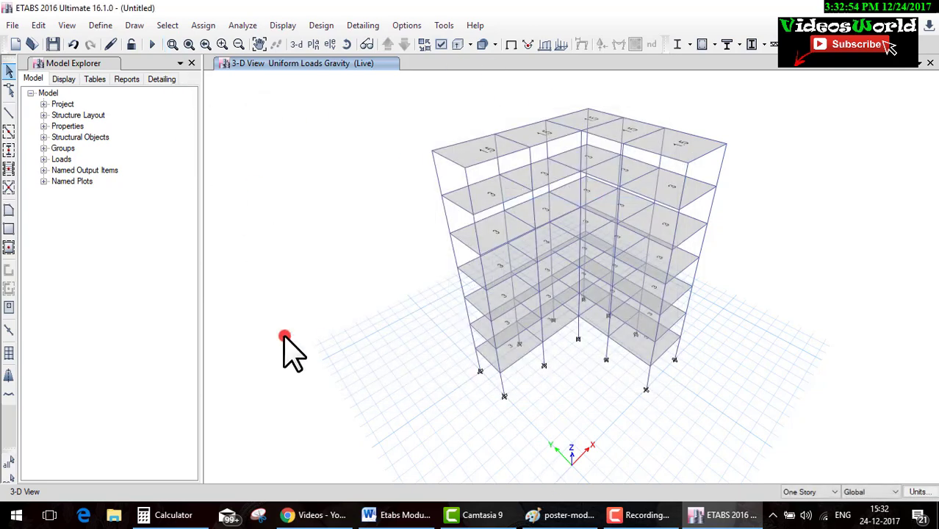
# Mark the 25 mm beam and 40 mm column clear covers on the Paint design notes
pyautogui.click(556, 505)
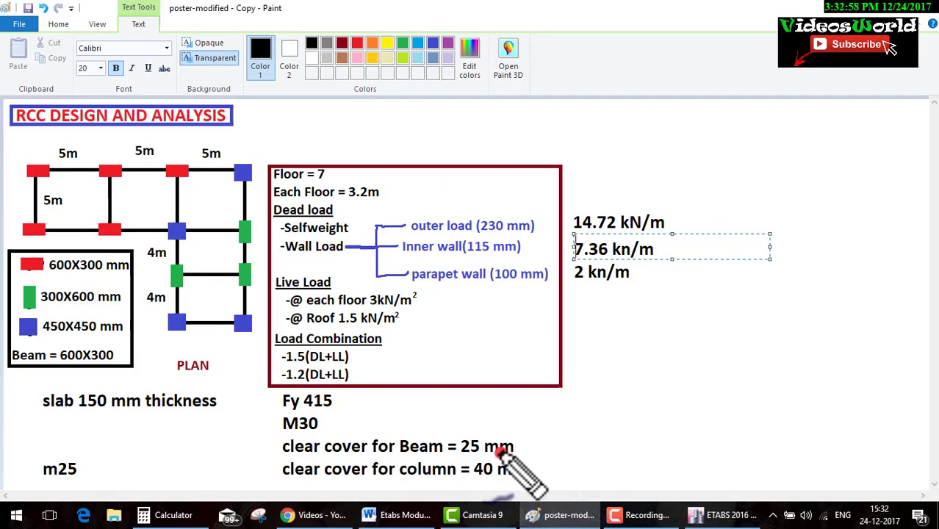
pyautogui.moveTo(400, 457); pyautogui.dragTo(585, 458)
pyautogui.moveTo(525, 446); pyautogui.dragTo(657, 395)
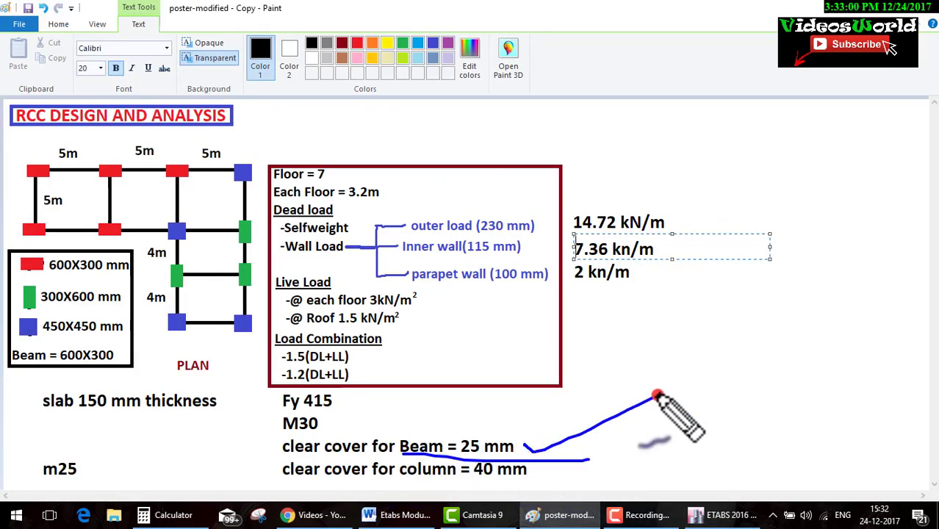
pyautogui.moveTo(440, 481); pyautogui.dragTo(579, 486)
pyautogui.moveTo(528, 468); pyautogui.dragTo(683, 416)
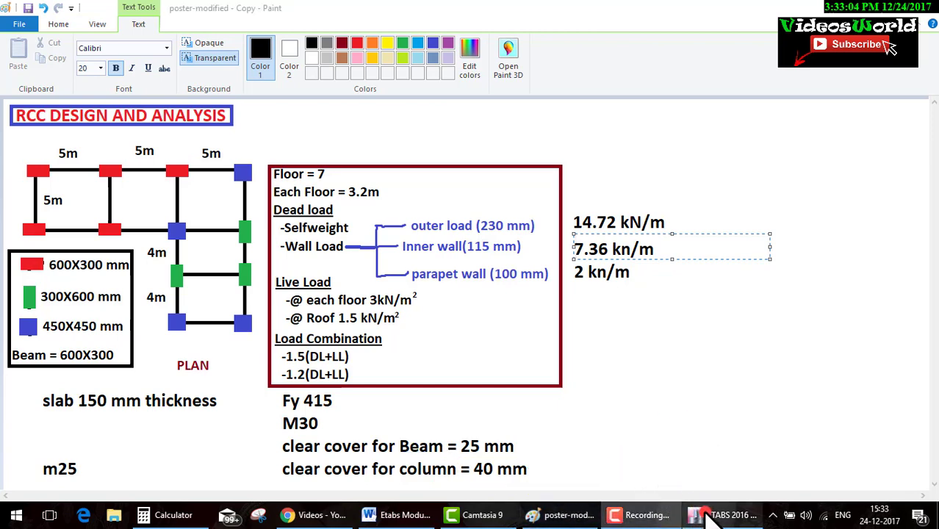
pyautogui.click(716, 514)
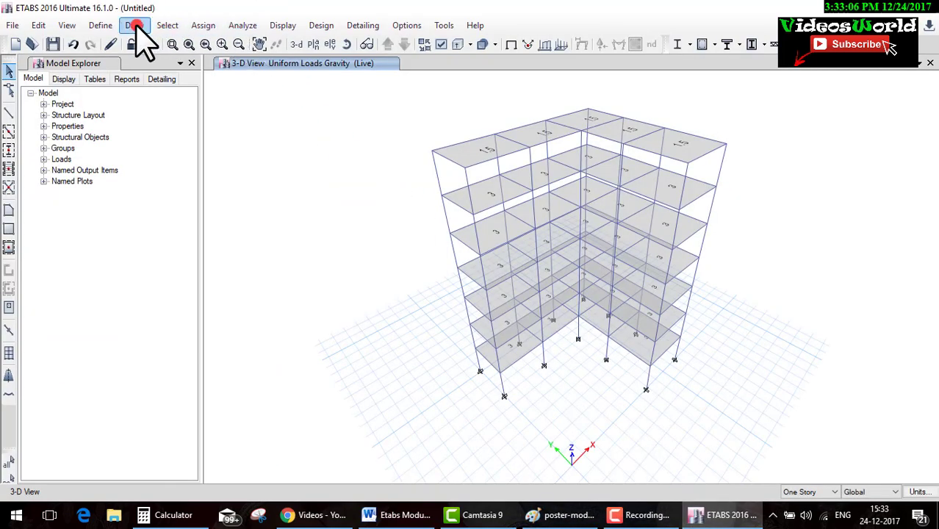
# Open the Beam section's properties from the Frame Properties list
pyautogui.click(103, 25)
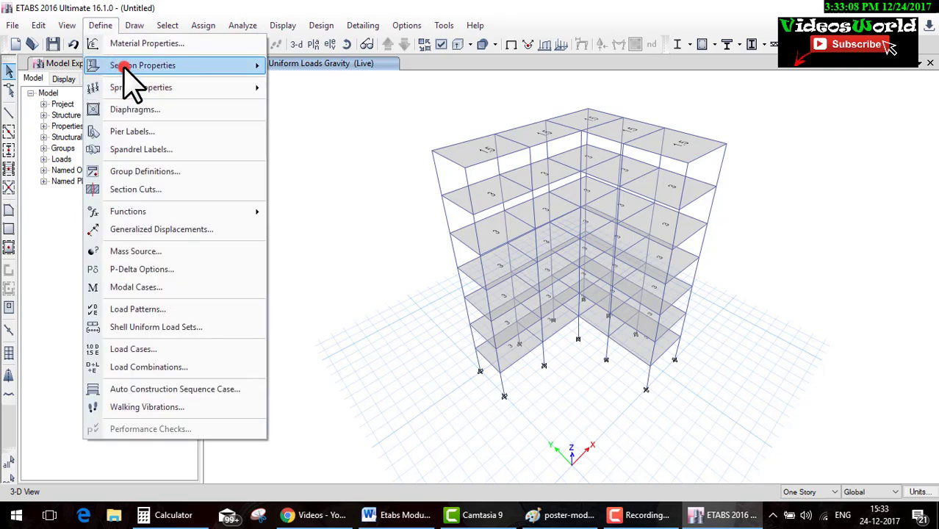
pyautogui.moveTo(142, 65)
pyautogui.click(316, 67)
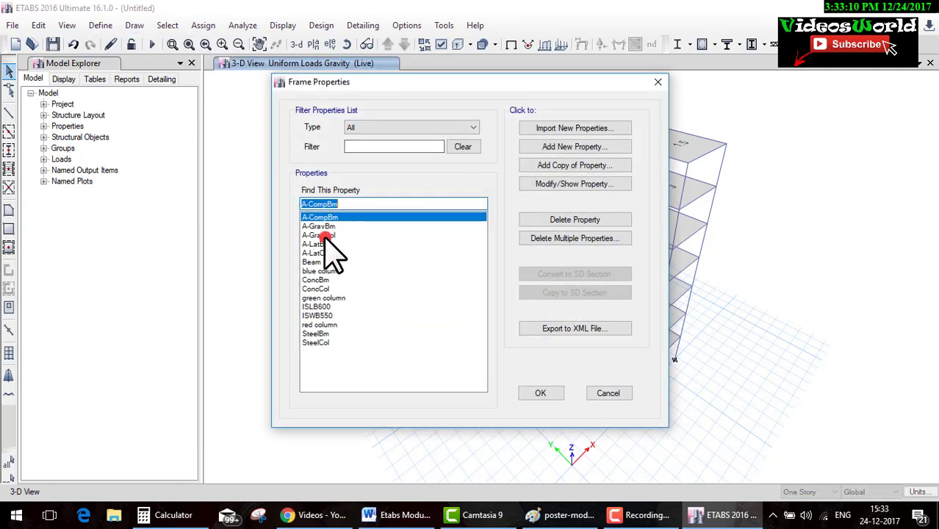
pyautogui.click(307, 262)
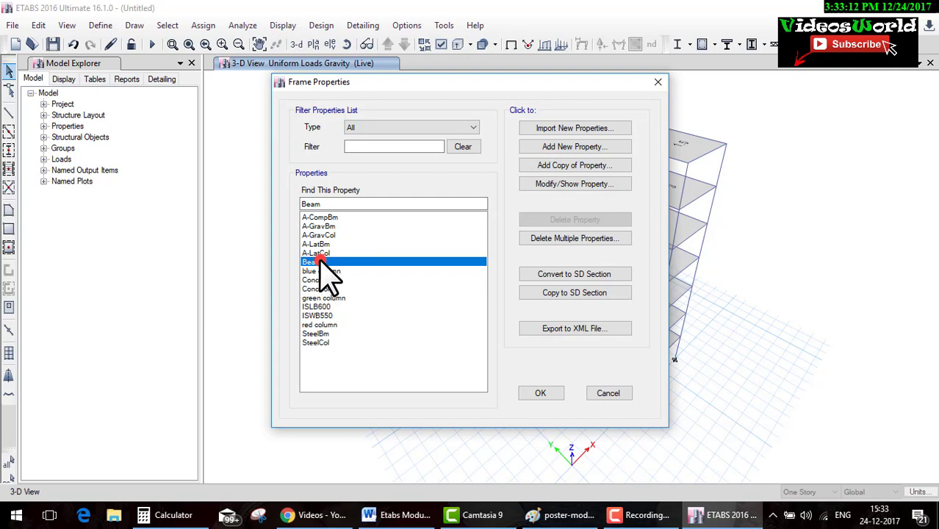
pyautogui.doubleClick(414, 261)
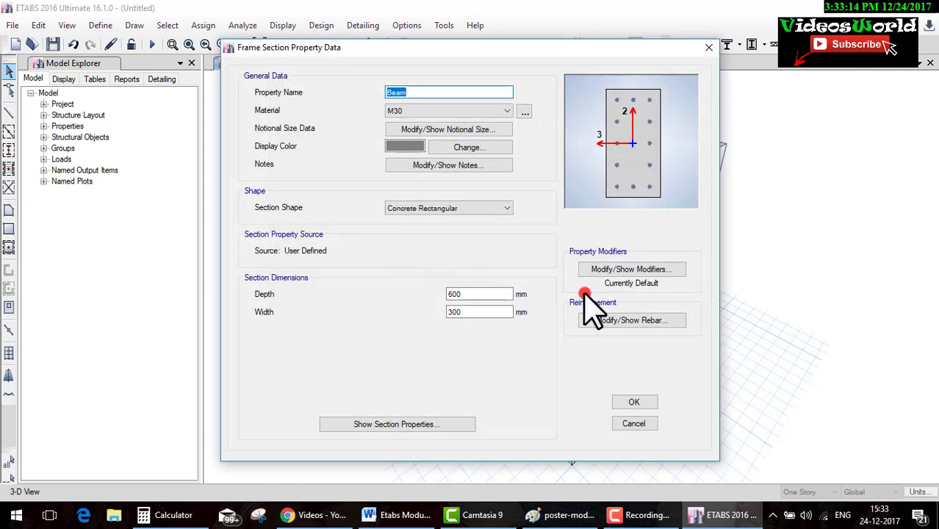
# Set Beam rebar to M3 beam design, 25 mm top and bottom cover, fy415 bars
pyautogui.click(626, 323)
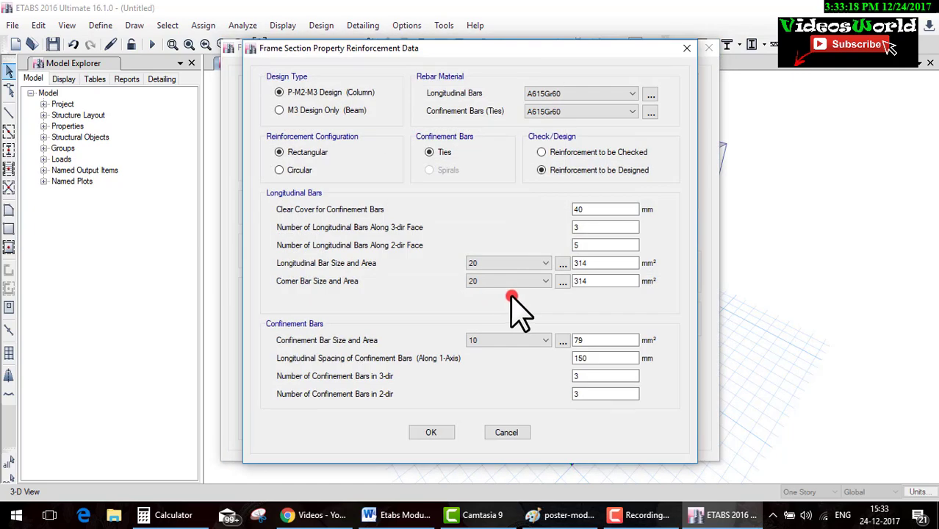
pyautogui.click(291, 112)
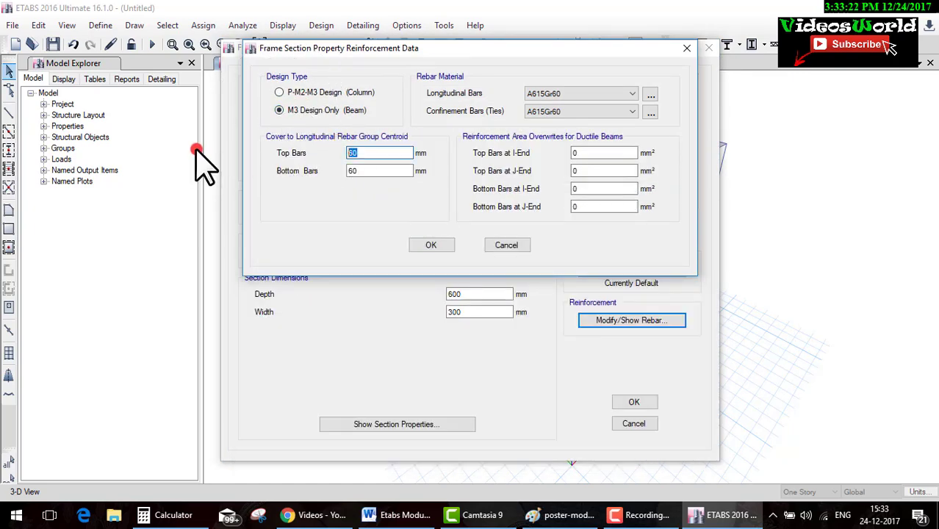
pyautogui.write('25')
pyautogui.doubleClick(365, 171)
pyautogui.write('5')
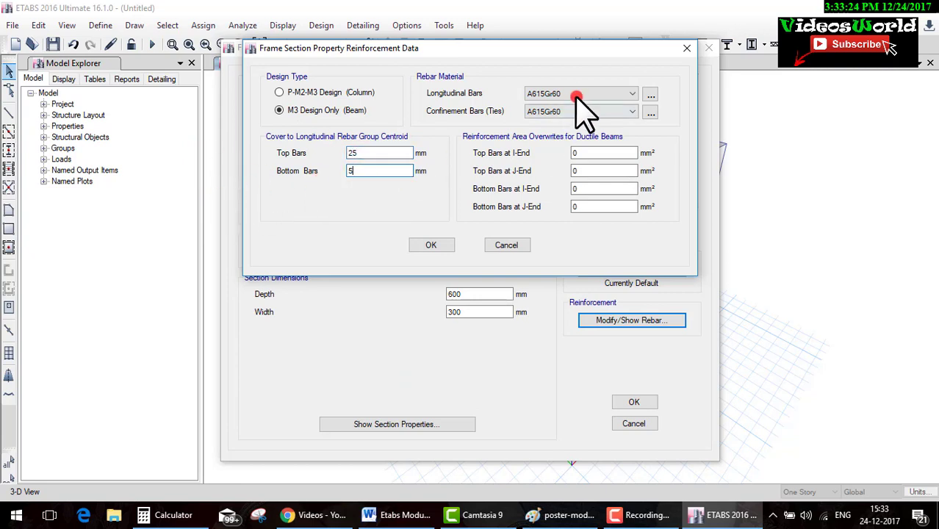
pyautogui.write('25')
pyautogui.click(563, 94)
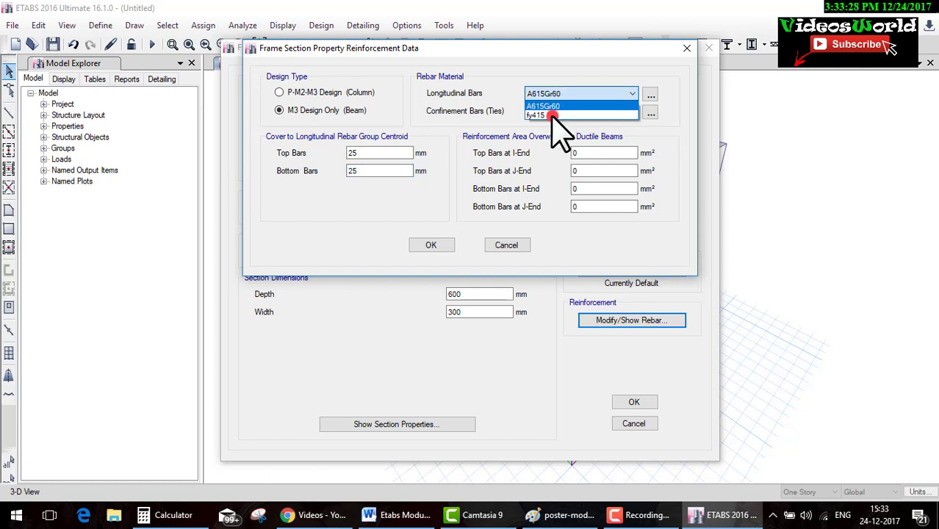
pyautogui.click(562, 115)
pyautogui.click(562, 111)
pyautogui.click(547, 132)
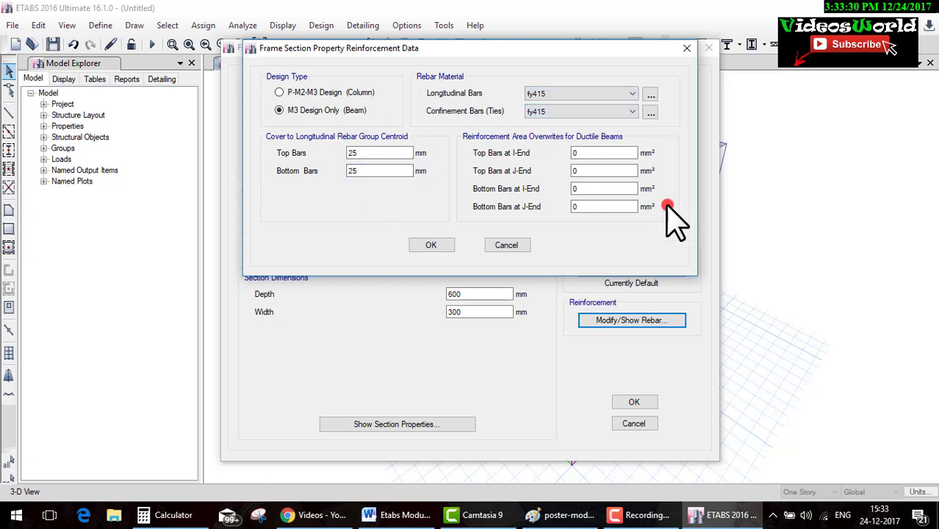
pyautogui.click(440, 244)
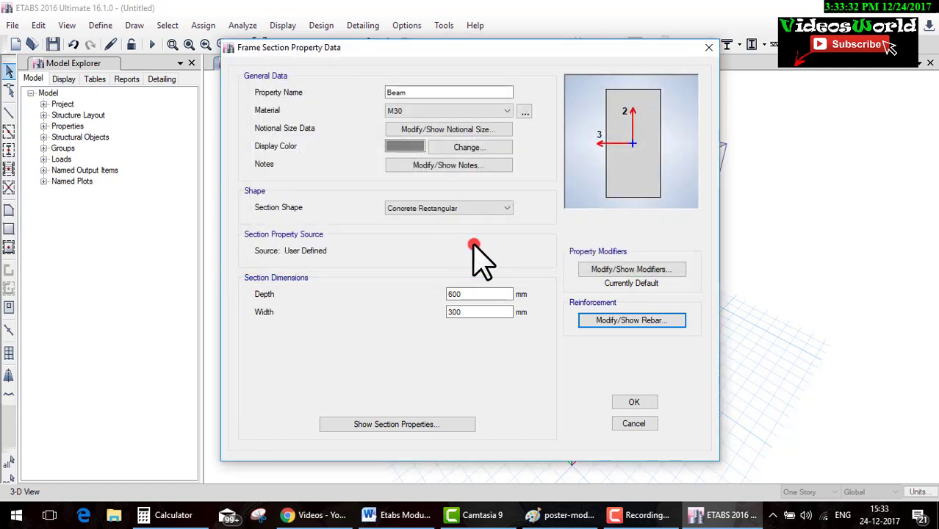
# Give the blue column section 40 mm cover and fy415 longitudinal and tie bars
pyautogui.click(629, 402)
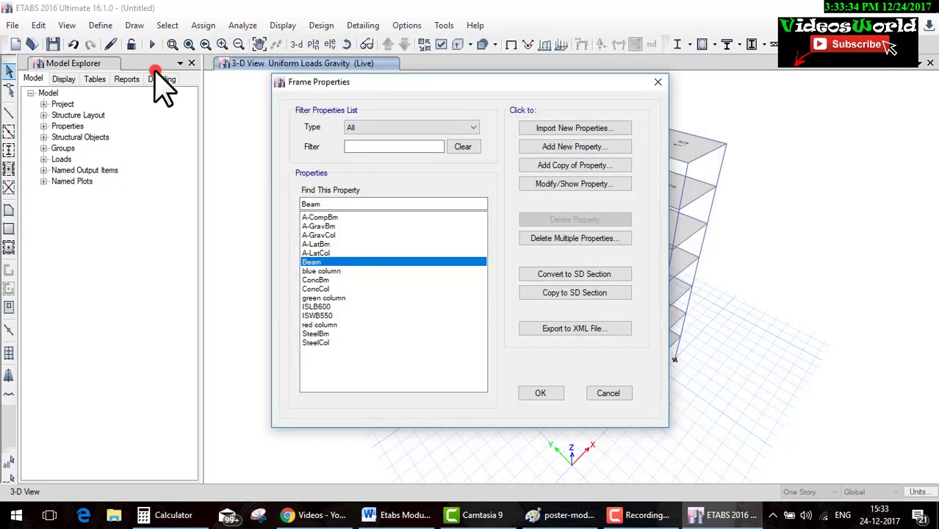
pyautogui.click(329, 271)
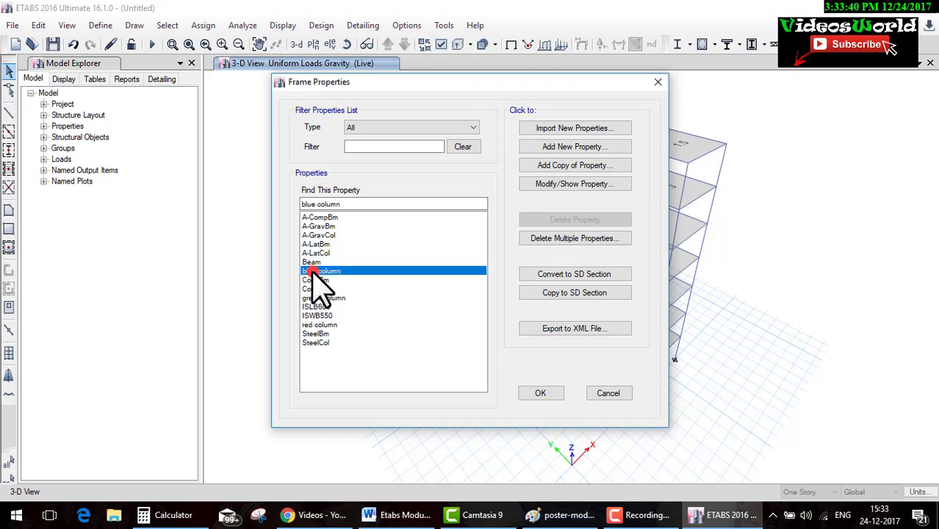
pyautogui.click(314, 273)
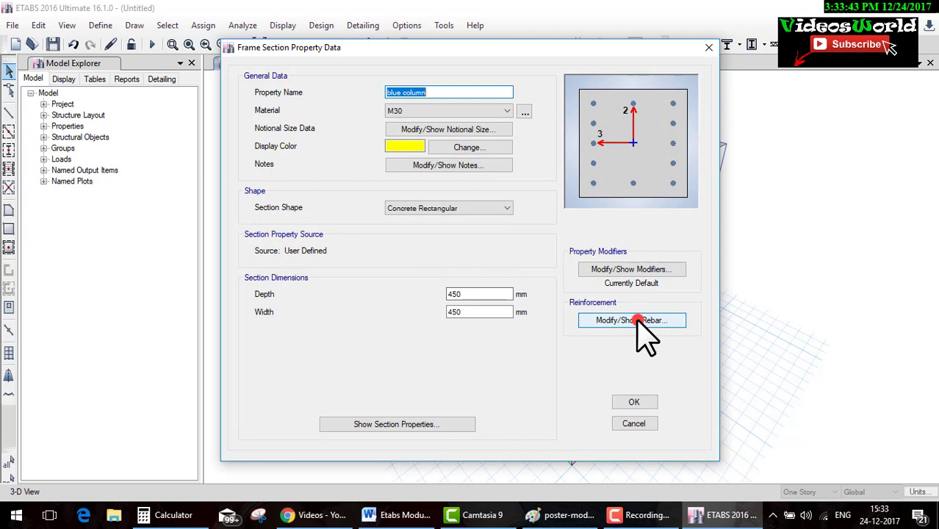
pyautogui.click(631, 320)
pyautogui.write('4')
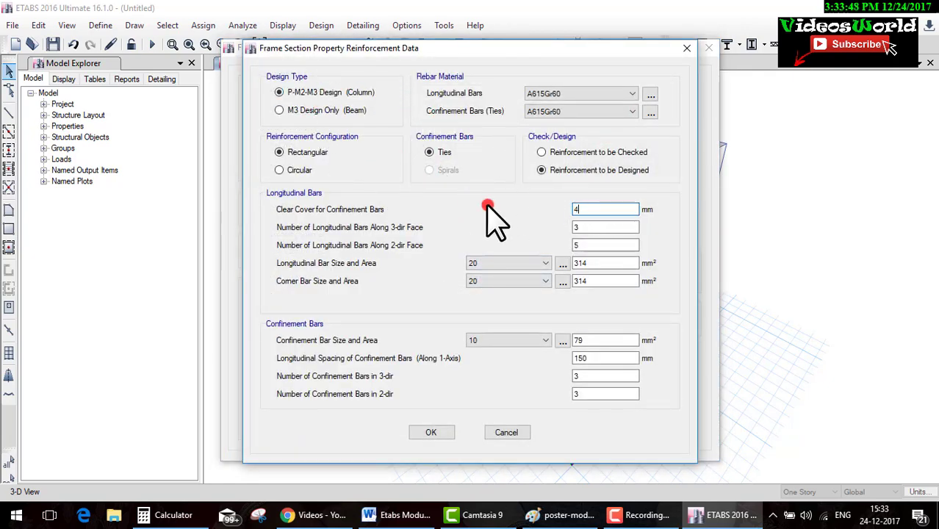
pyautogui.write('0')
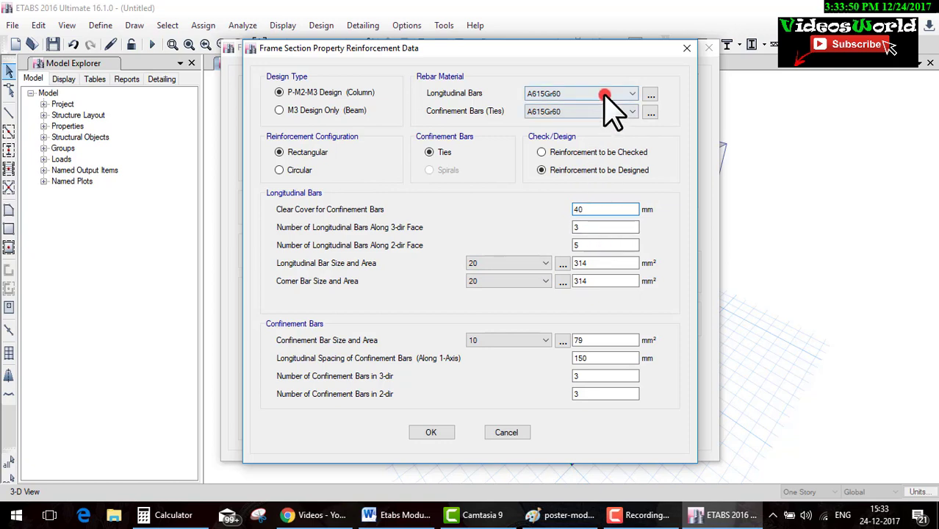
pyautogui.click(604, 95)
pyautogui.click(588, 116)
pyautogui.click(587, 111)
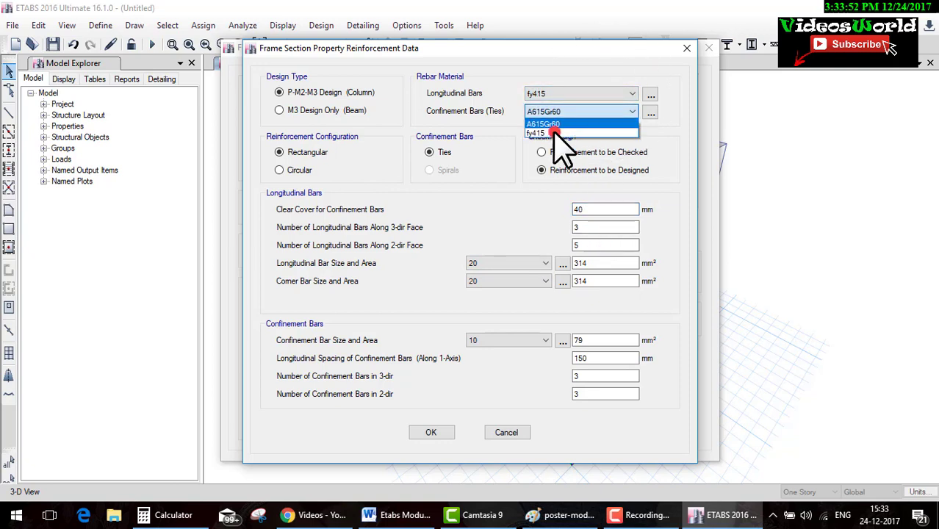
pyautogui.click(547, 134)
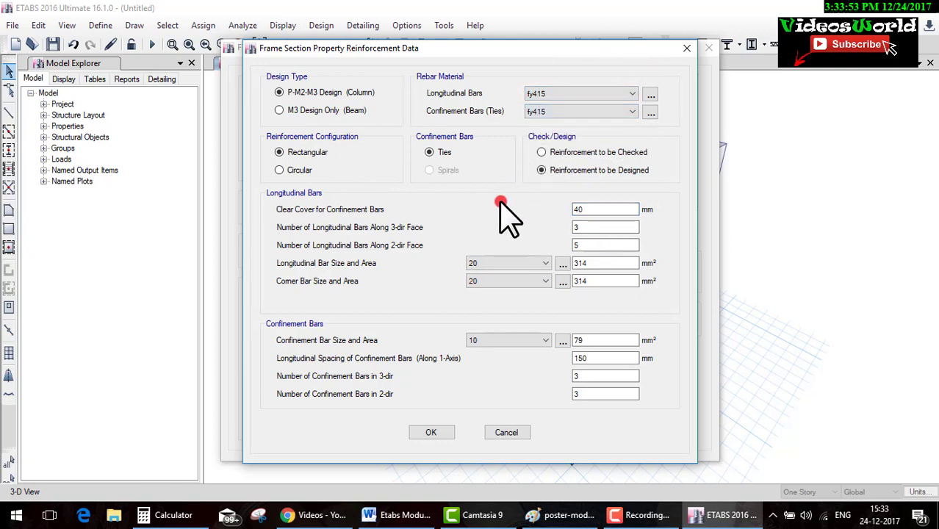
pyautogui.click(432, 432)
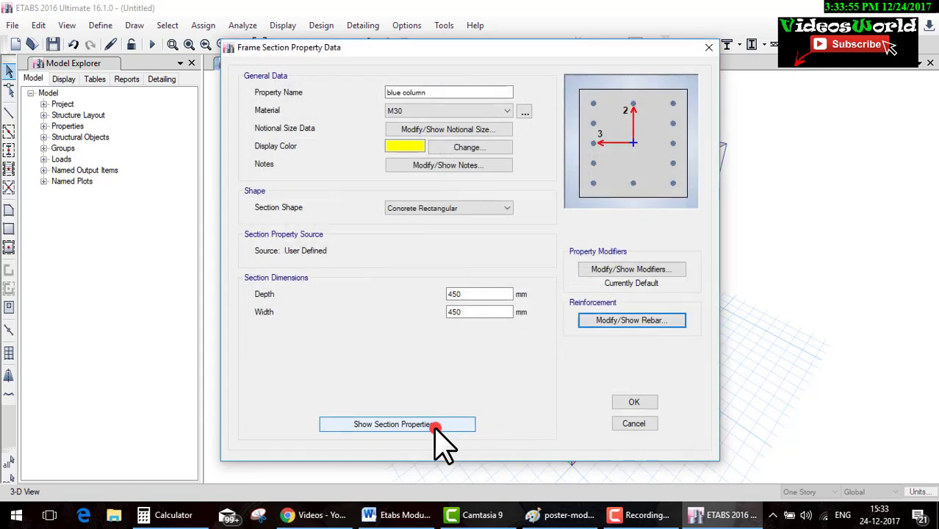
pyautogui.click(635, 400)
# Set the green column section's longitudinal and tie bars to fy415
pyautogui.click(324, 299)
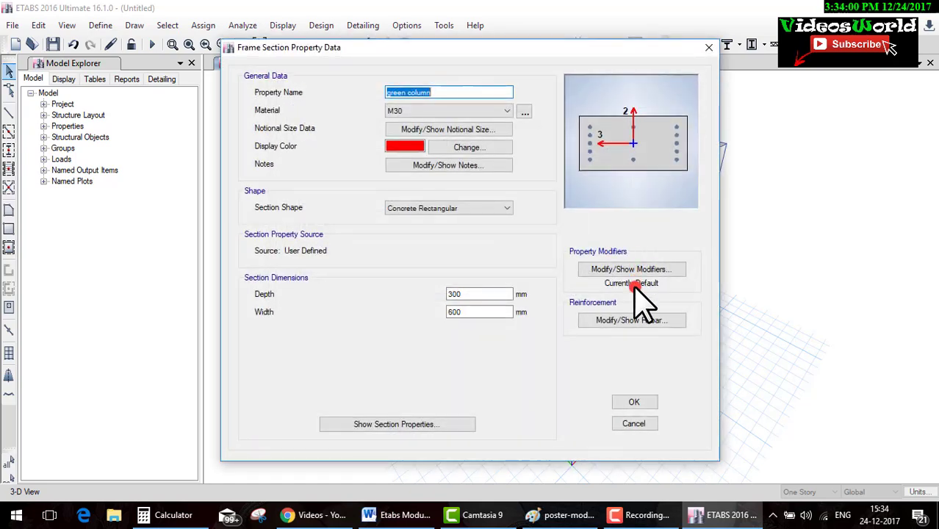
pyautogui.click(641, 264)
pyautogui.click(580, 94)
pyautogui.click(548, 129)
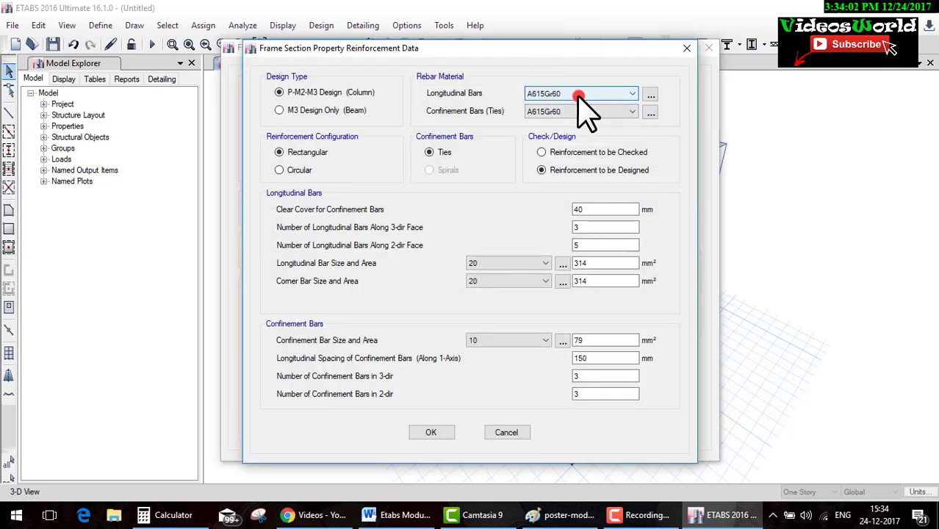
pyautogui.click(573, 112)
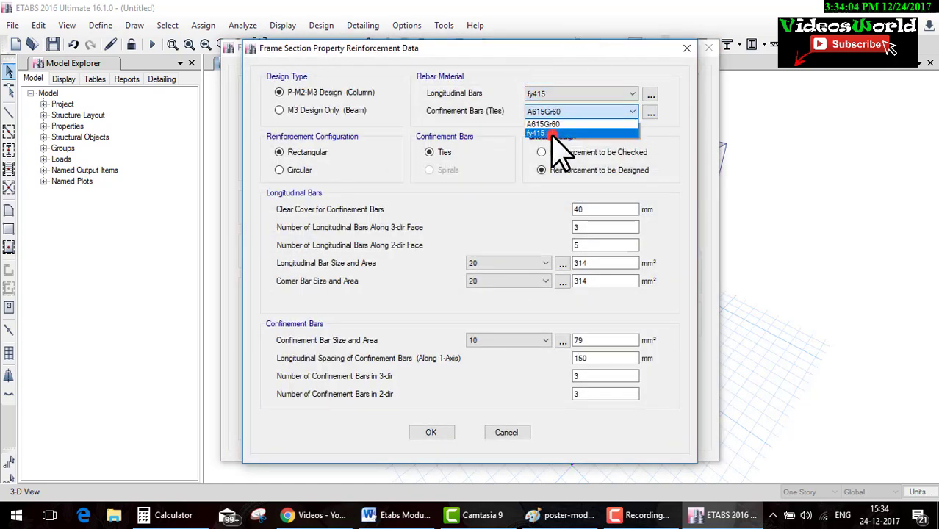
pyautogui.click(558, 132)
pyautogui.click(441, 432)
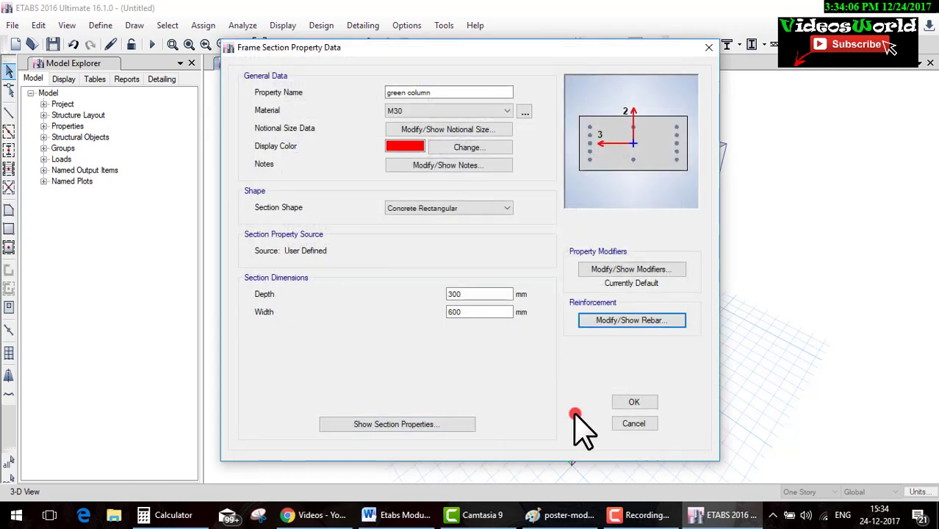
pyautogui.click(631, 399)
# Set the red column section's longitudinal and tie bars to fy415
pyautogui.click(314, 325)
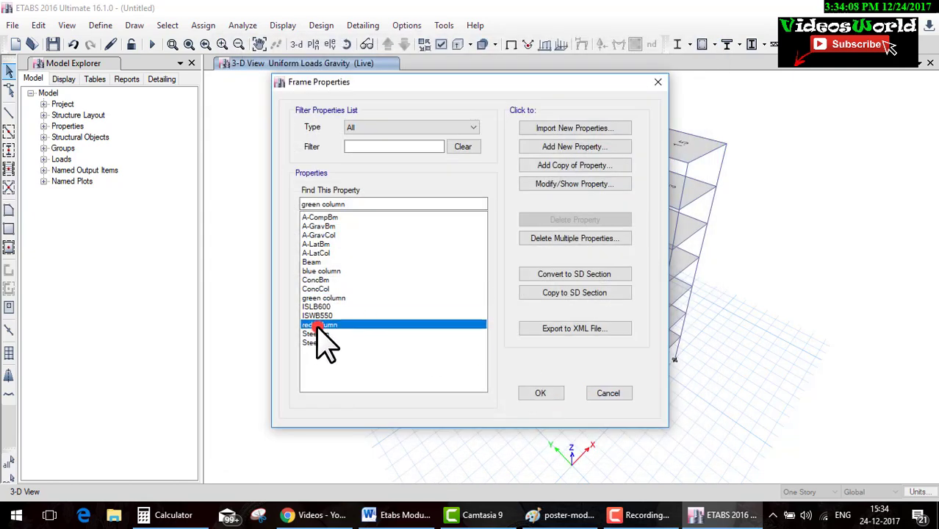
pyautogui.click(573, 184)
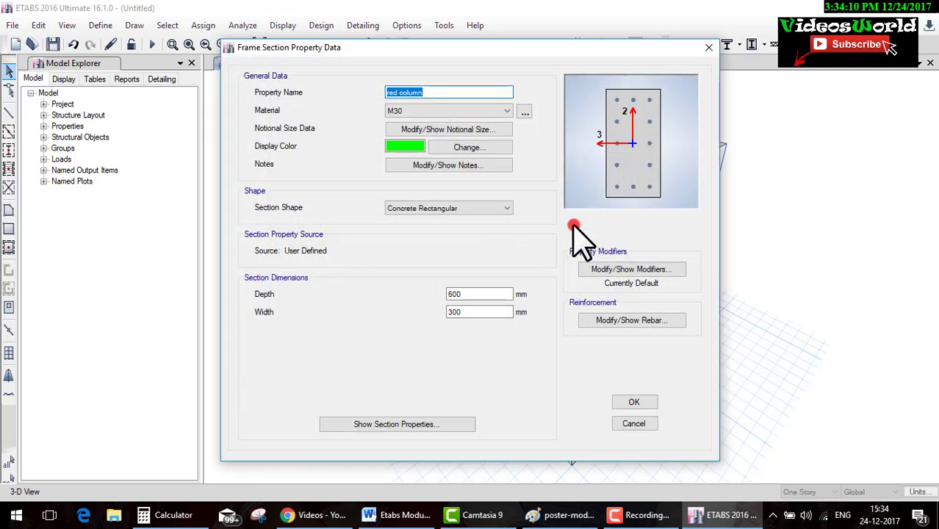
pyautogui.click(637, 321)
pyautogui.click(588, 94)
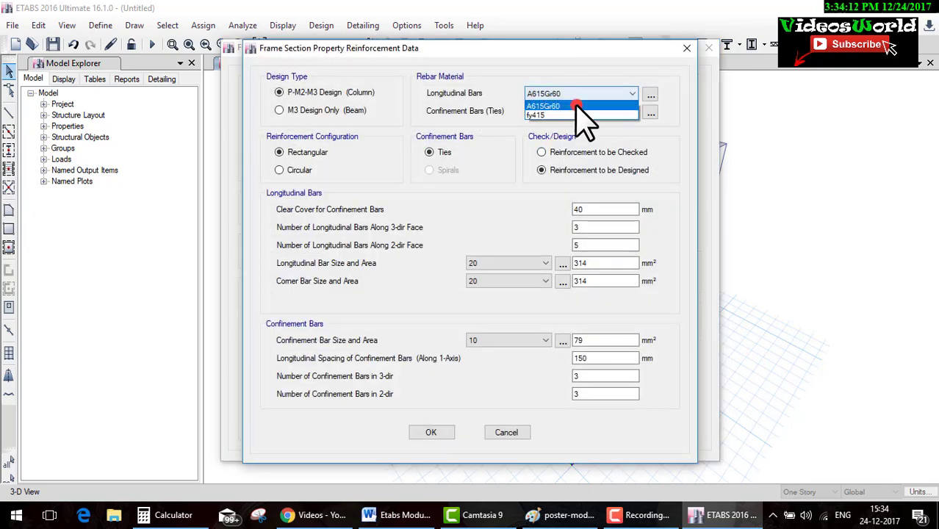
pyautogui.click(572, 116)
pyautogui.click(621, 112)
pyautogui.click(588, 133)
pyautogui.click(436, 432)
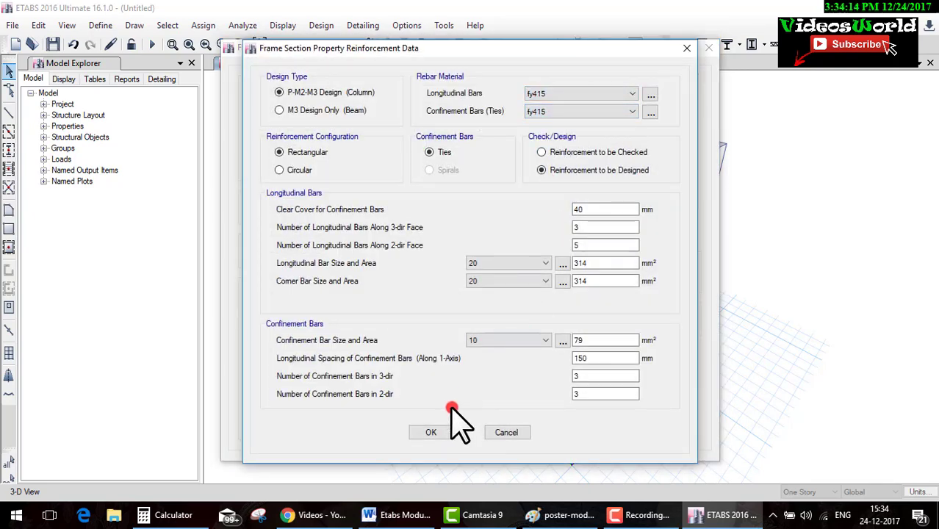
pyautogui.click(629, 399)
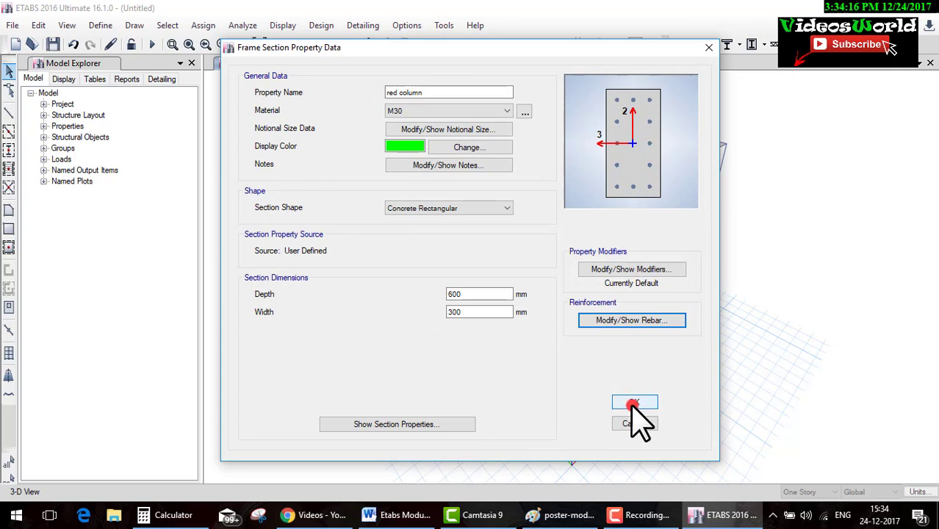
pyautogui.click(538, 393)
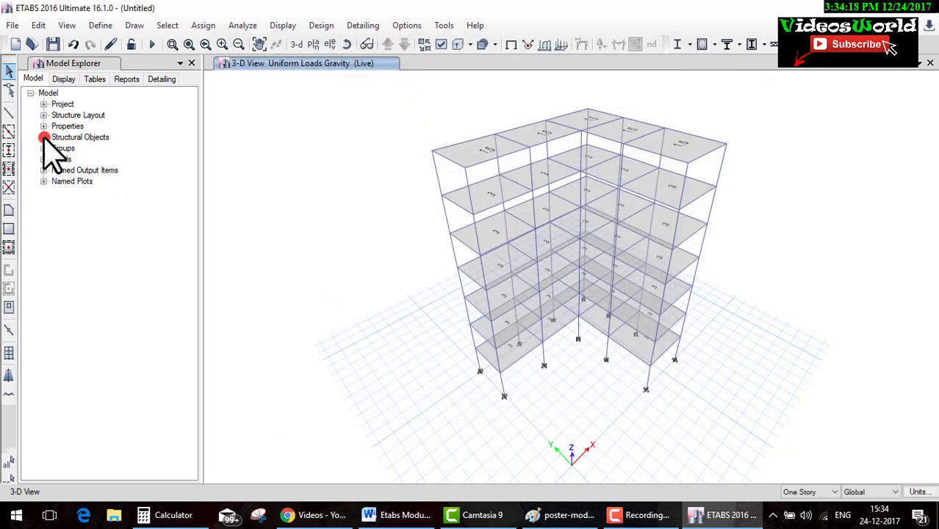
# Run the analysis, saving the model as 'rcc building design'
pyautogui.click(153, 45)
pyautogui.write('rcc building design')
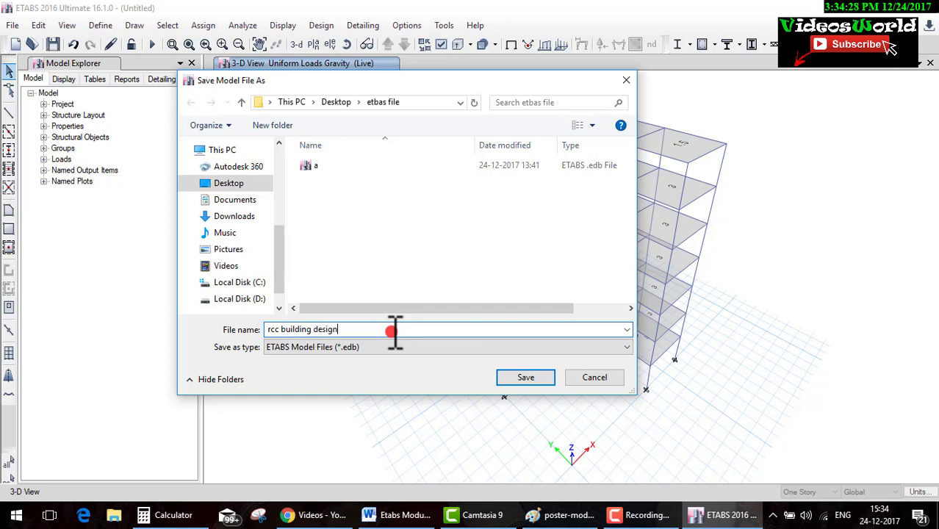
pyautogui.press('Return')
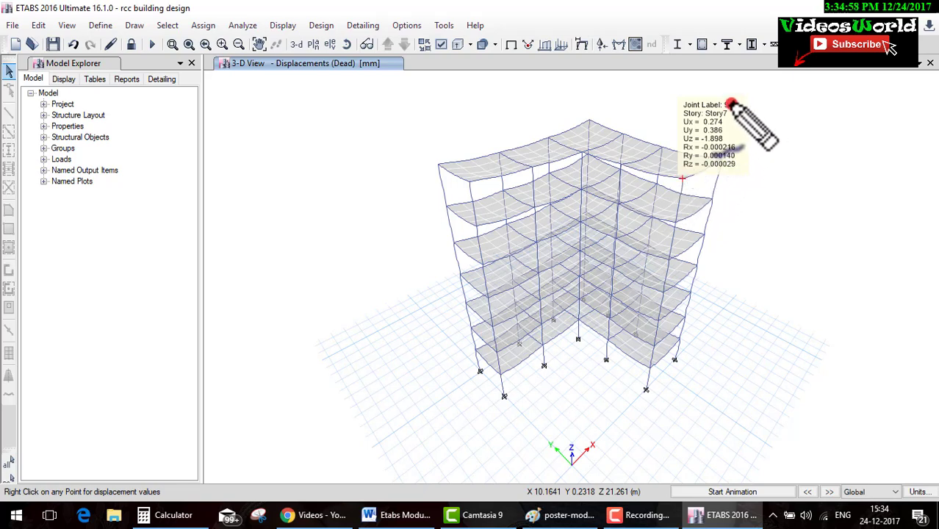
pyautogui.moveTo(755, 84)
pyautogui.mouseDown()
pyautogui.moveTo(728, 109)
pyautogui.moveTo(757, 103)
pyautogui.mouseUp()
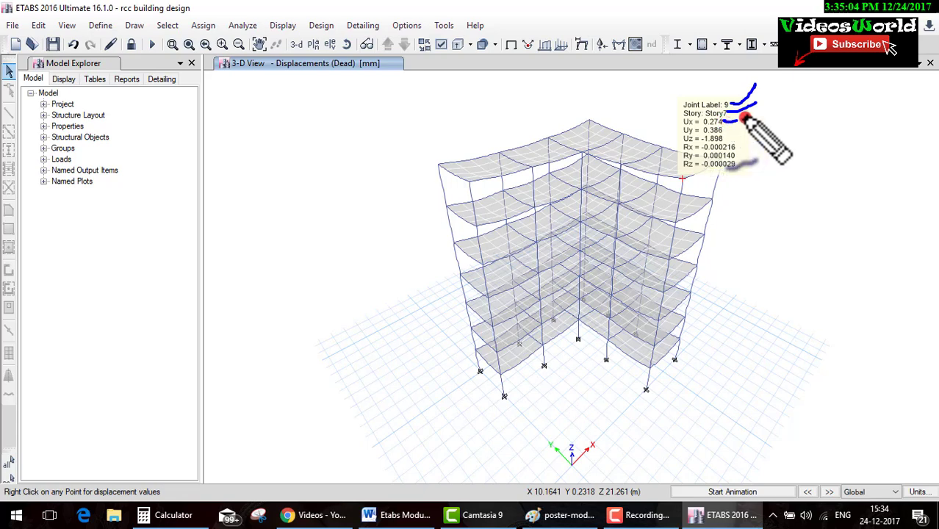
pyautogui.moveTo(728, 122)
pyautogui.mouseDown()
pyautogui.moveTo(757, 112)
pyautogui.moveTo(763, 123)
pyautogui.moveTo(788, 112)
pyautogui.mouseUp()
pyautogui.moveTo(732, 140)
pyautogui.mouseDown()
pyautogui.moveTo(773, 129)
pyautogui.moveTo(764, 139)
pyautogui.moveTo(774, 156)
pyautogui.mouseUp()
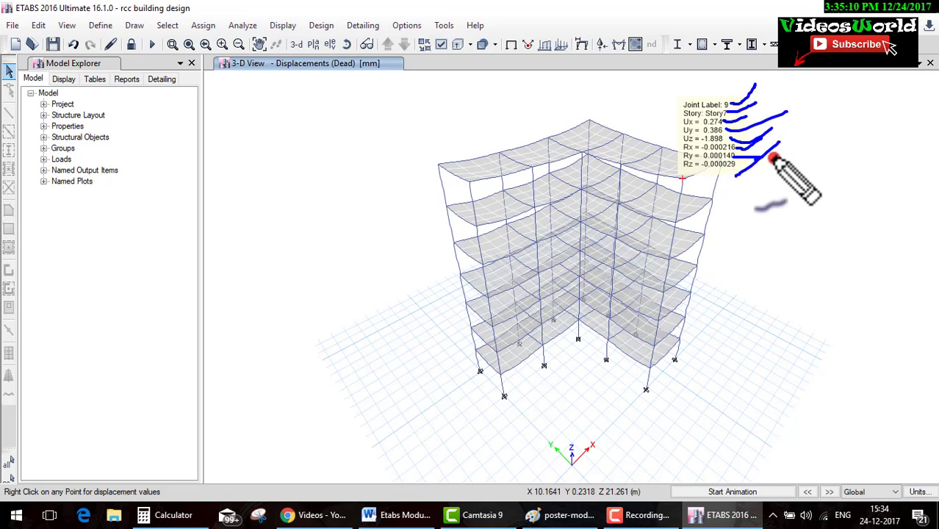
pyautogui.press('Escape')
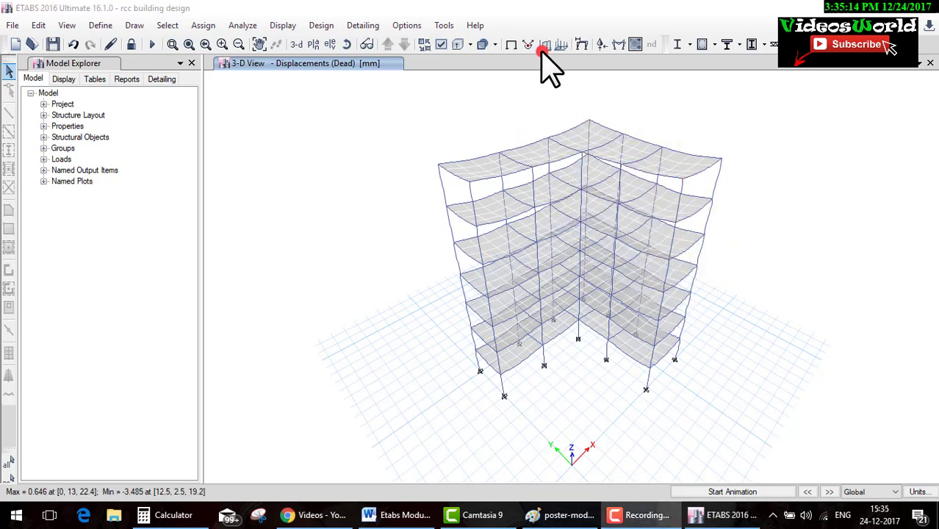
# Return to the undeformed view and check the Dead joint load assigns
pyautogui.click(512, 46)
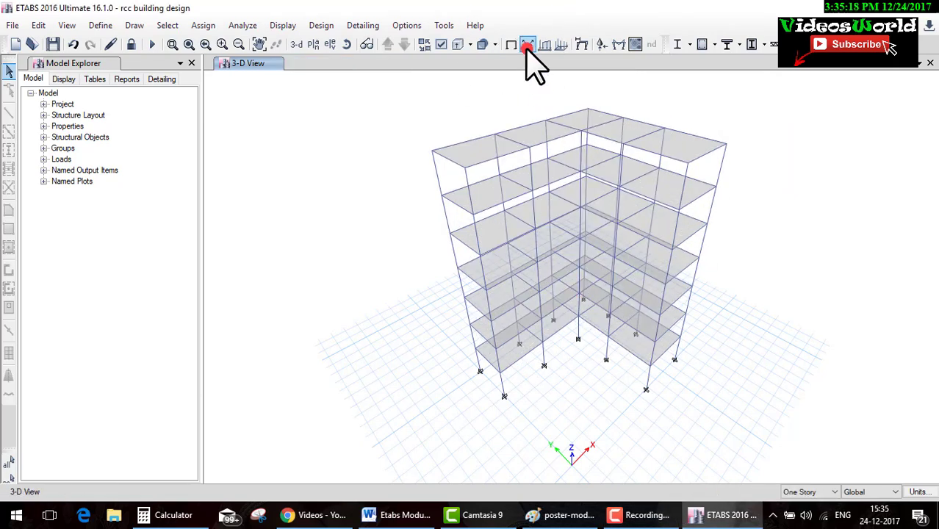
pyautogui.click(527, 46)
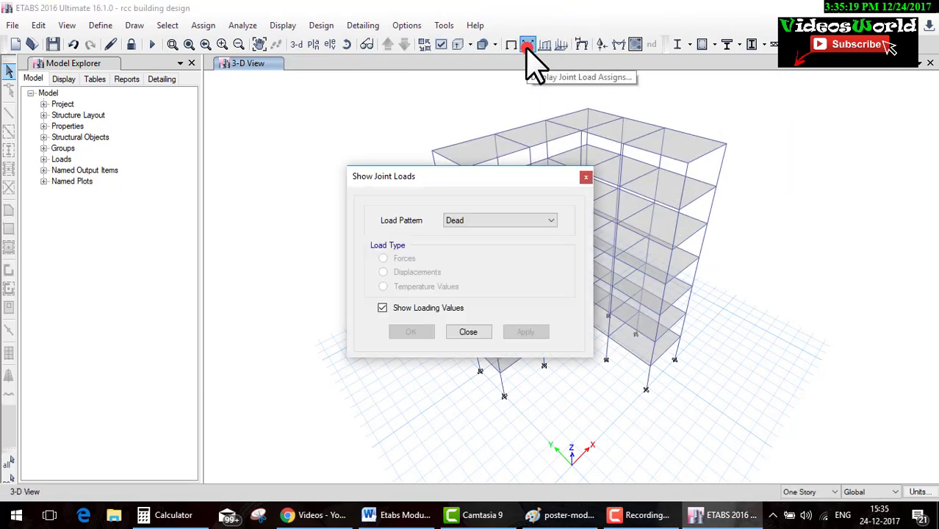
pyautogui.click(504, 221)
pyautogui.click(487, 232)
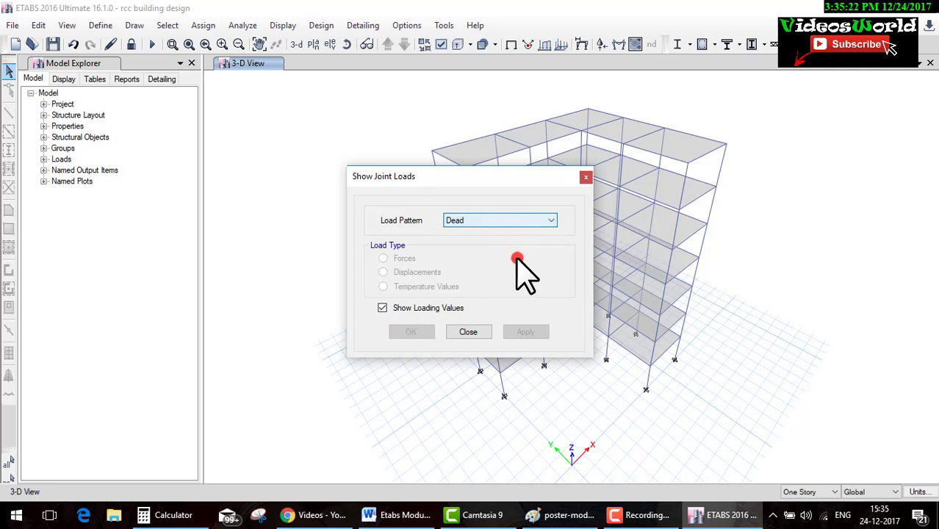
pyautogui.click(470, 331)
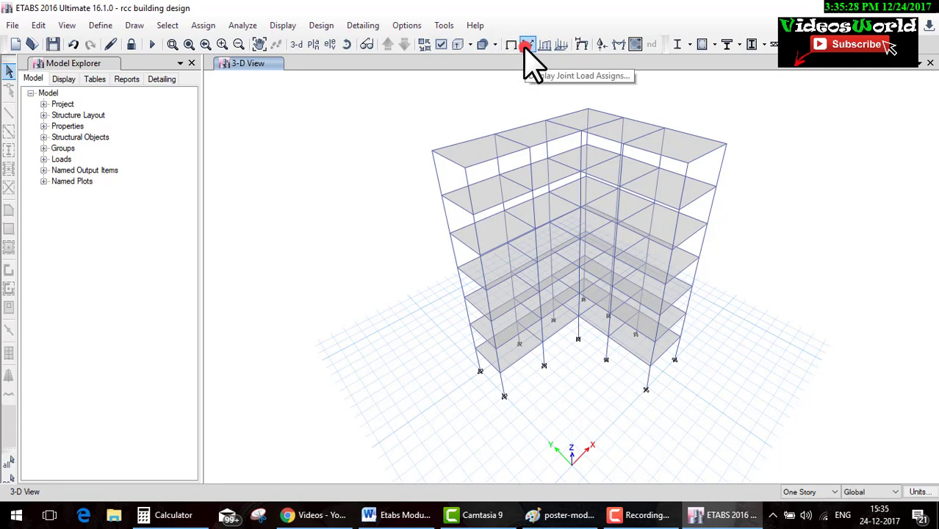
pyautogui.click(527, 46)
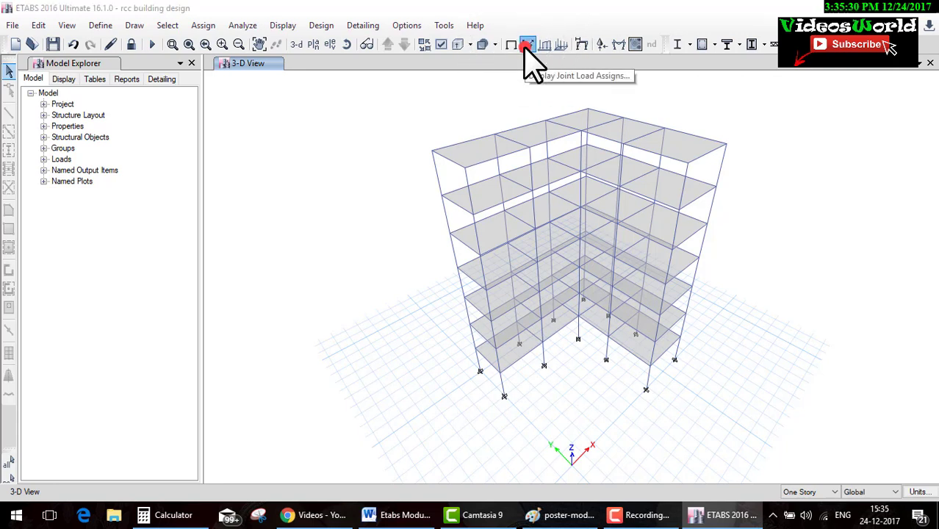
pyautogui.click(466, 333)
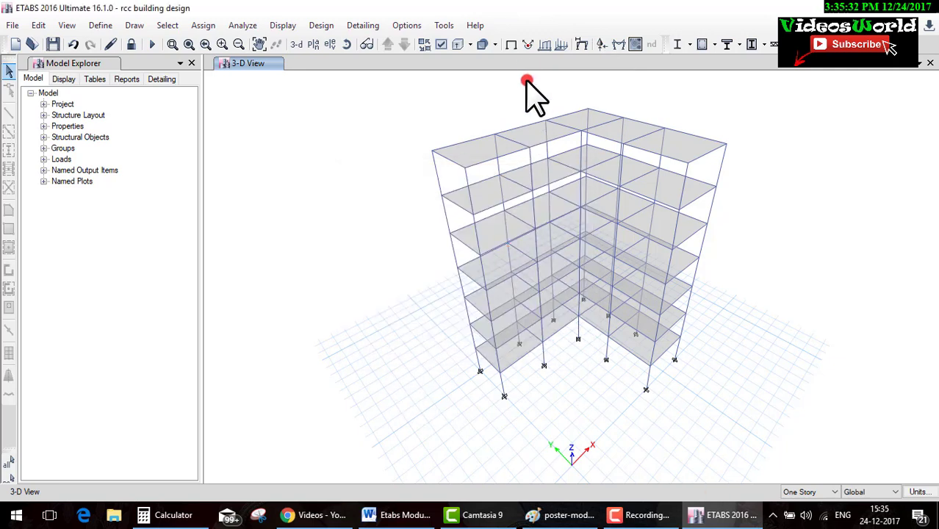
# Display the Dead span loads on the frame members
pyautogui.click(541, 48)
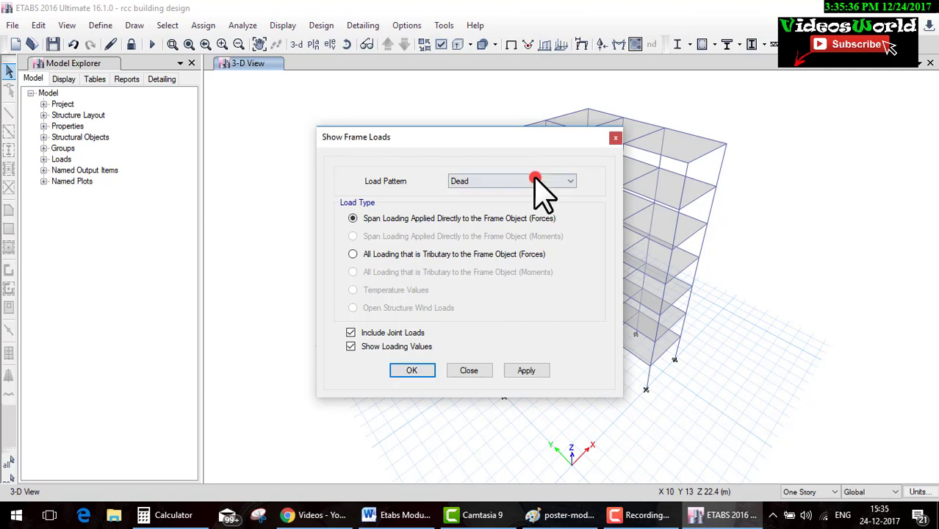
pyautogui.click(411, 371)
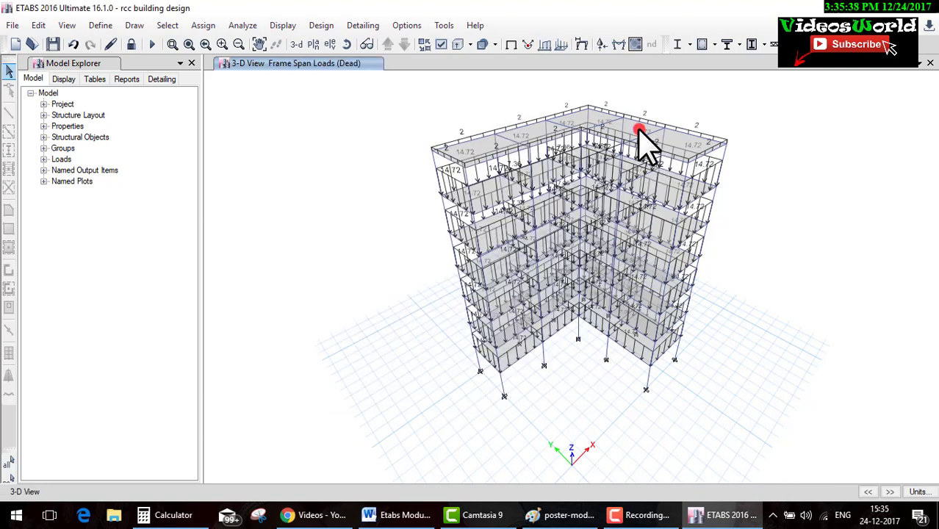
pyautogui.click(545, 44)
pyautogui.click(528, 180)
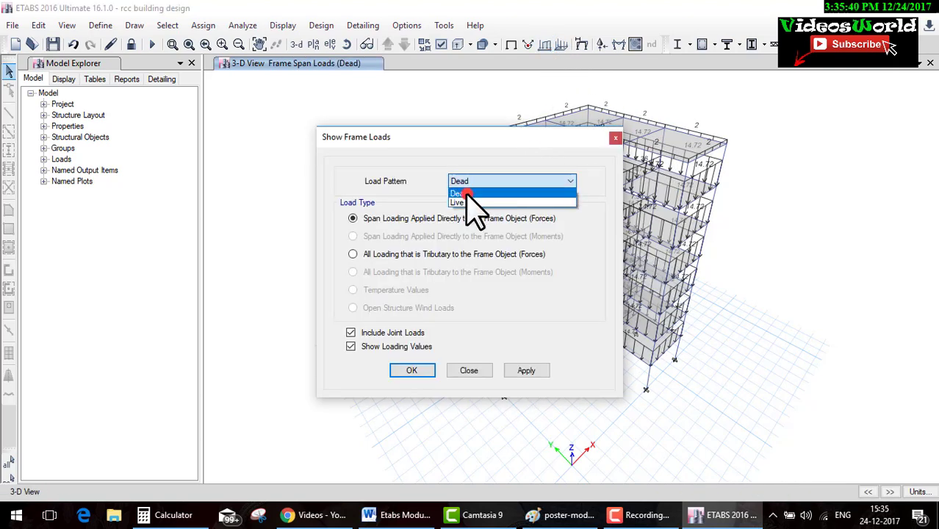
pyautogui.click(463, 202)
pyautogui.click(469, 370)
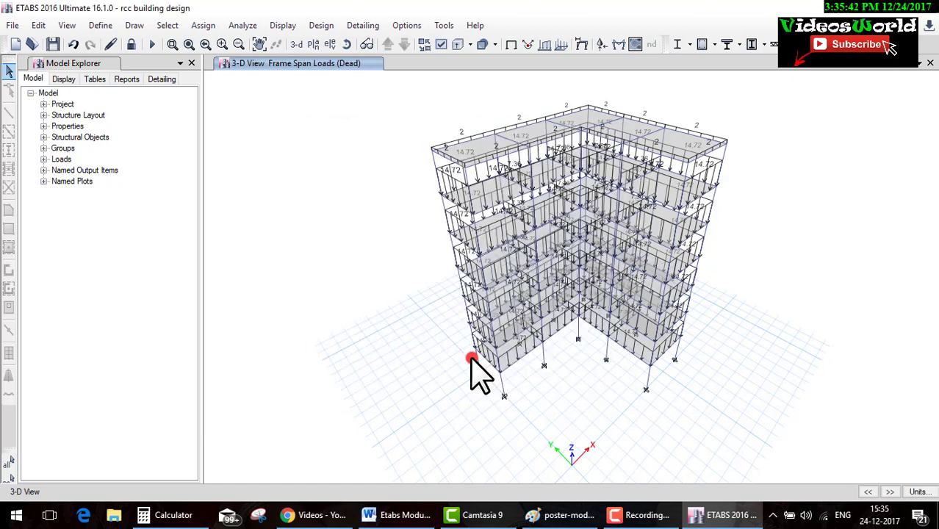
# Show the Live uniform gravity load values on the slabs
pyautogui.click(563, 45)
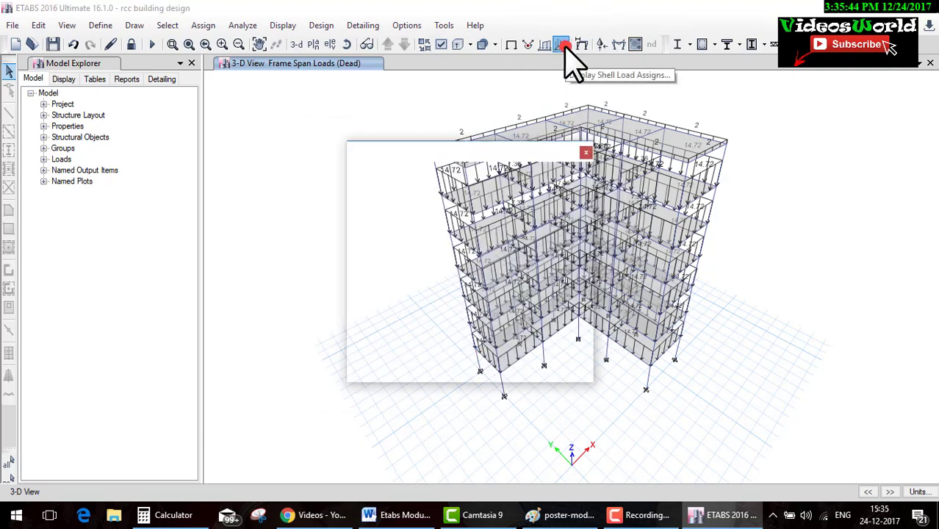
pyautogui.click(516, 181)
pyautogui.click(477, 216)
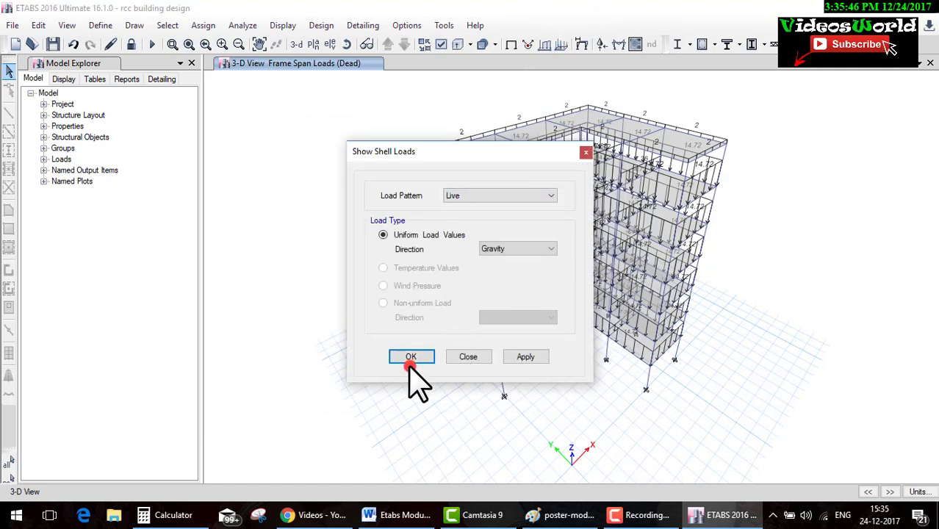
pyautogui.click(411, 358)
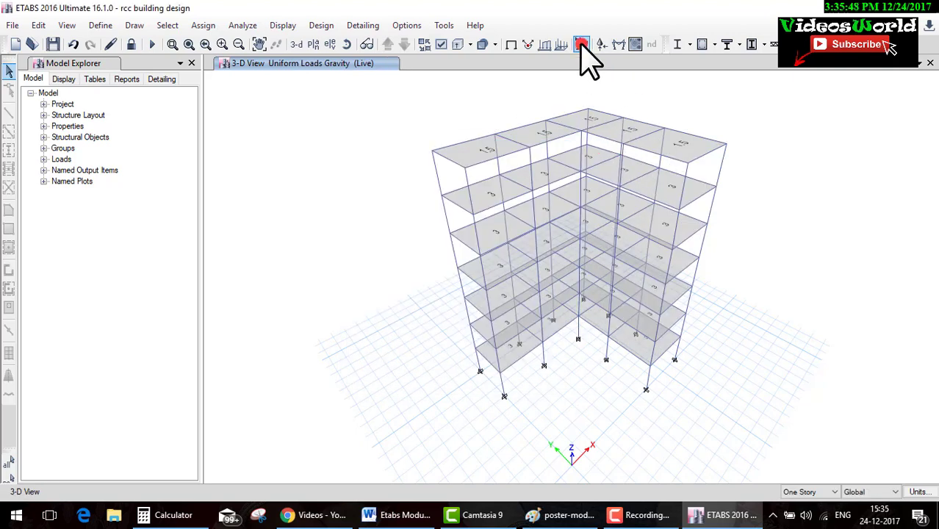
# Display the deformed shape for the 1.5(dl+ll) combination
pyautogui.click(581, 45)
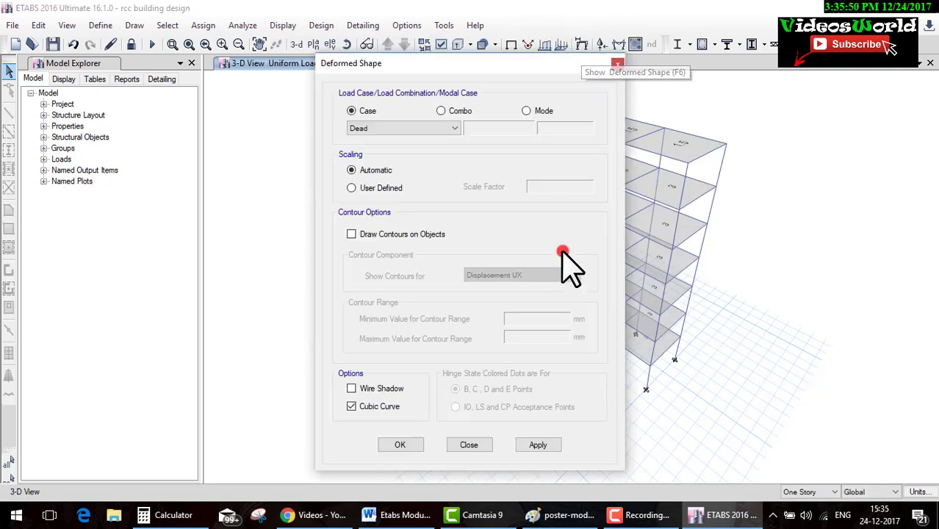
pyautogui.click(462, 110)
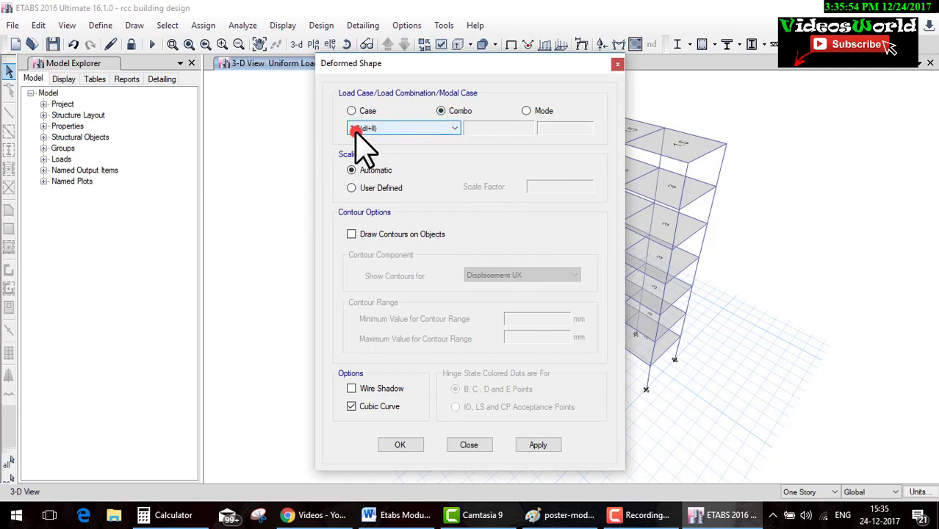
pyautogui.click(411, 443)
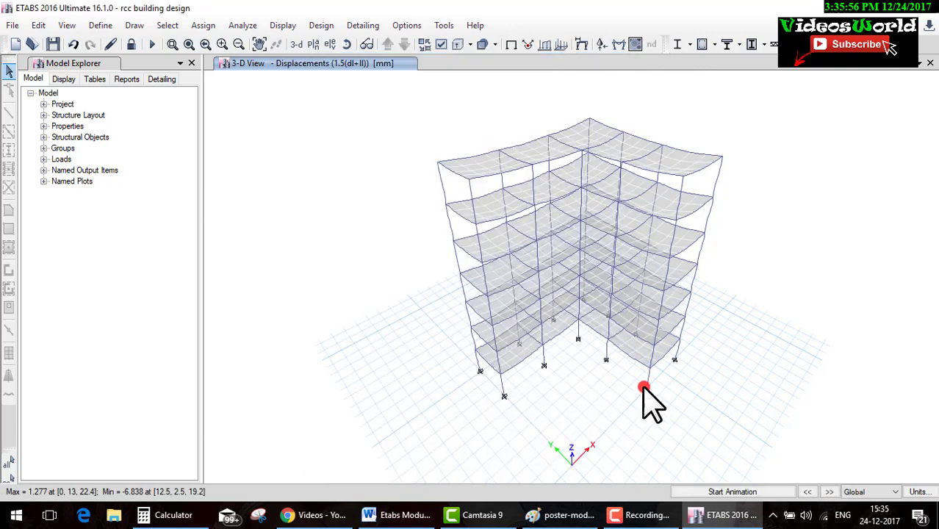
# Add displacement contours to the deformed shape, then animate and stop it
pyautogui.click(581, 44)
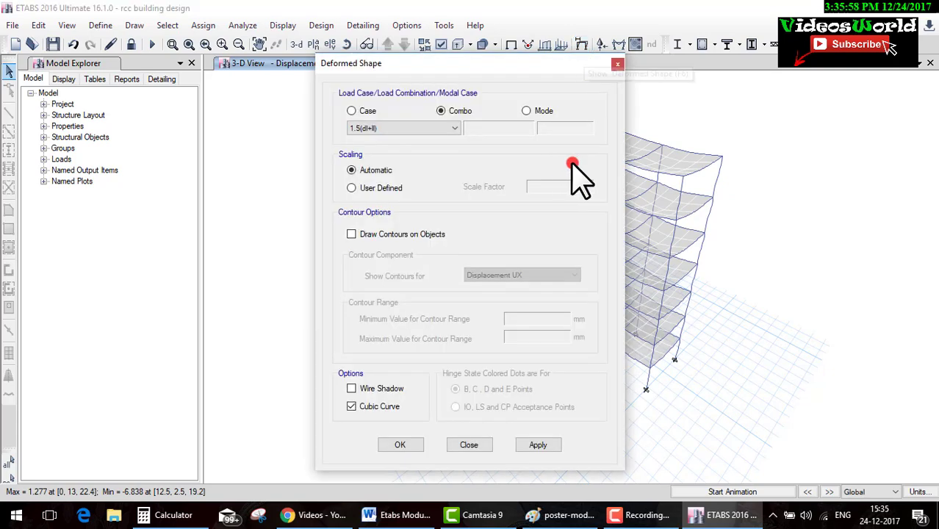
pyautogui.click(394, 233)
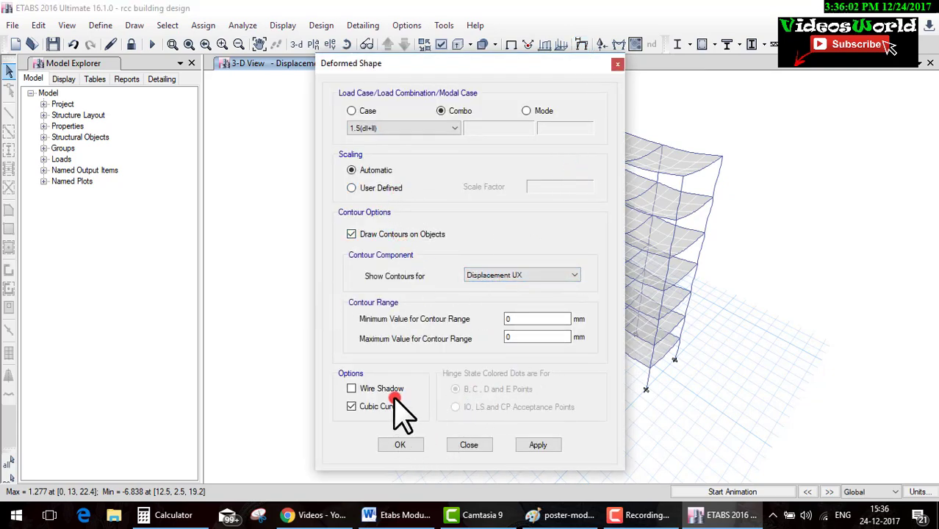
pyautogui.click(401, 445)
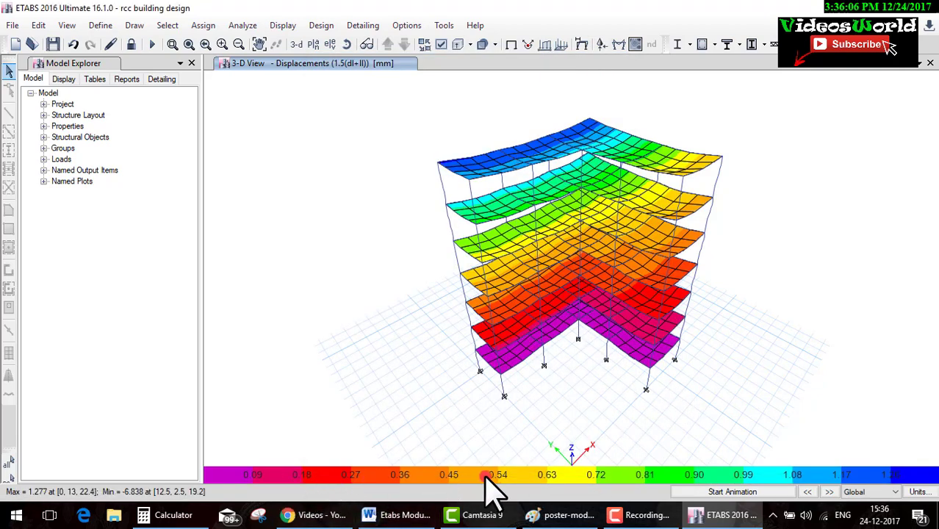
pyautogui.click(714, 492)
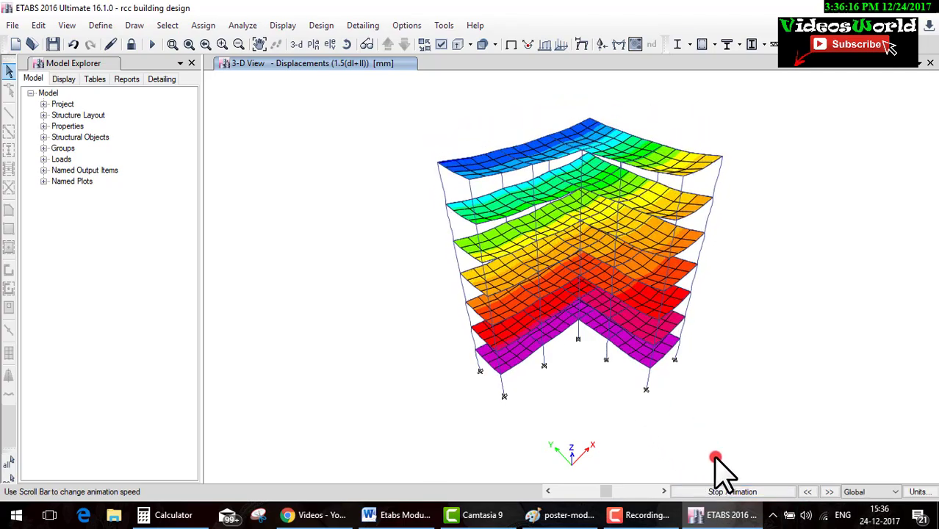
pyautogui.click(731, 492)
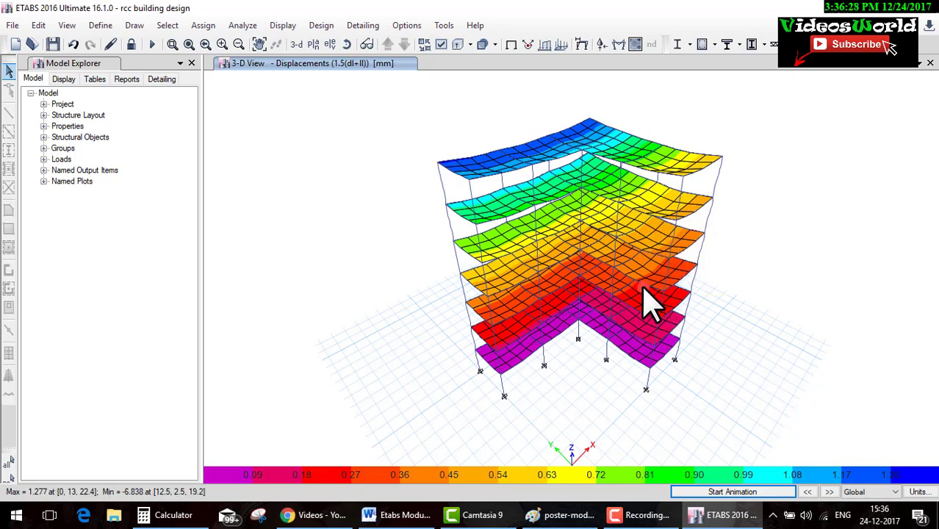
# Draw the 1.5(dl+ll) deformed shape at a user-defined scale factor, first 1, then 500
pyautogui.click(580, 45)
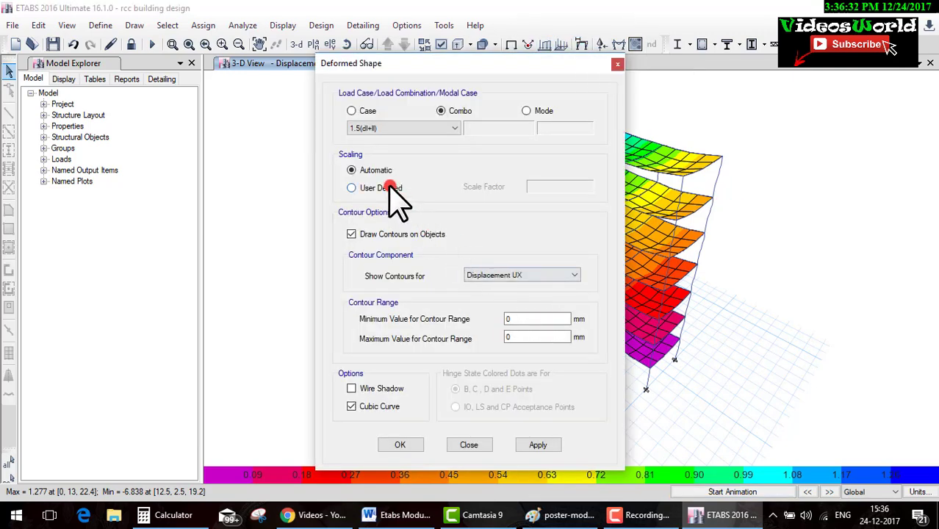
pyautogui.click(384, 188)
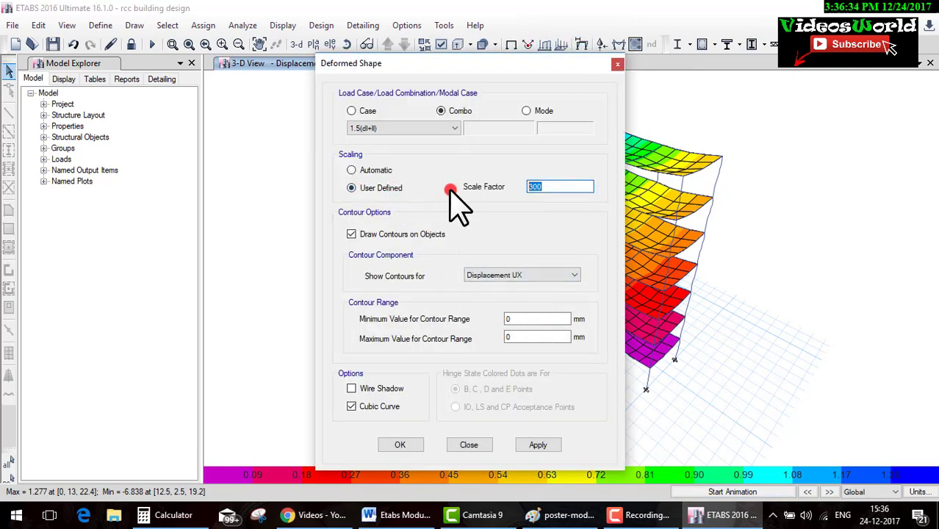
pyautogui.write('1')
pyautogui.click(405, 445)
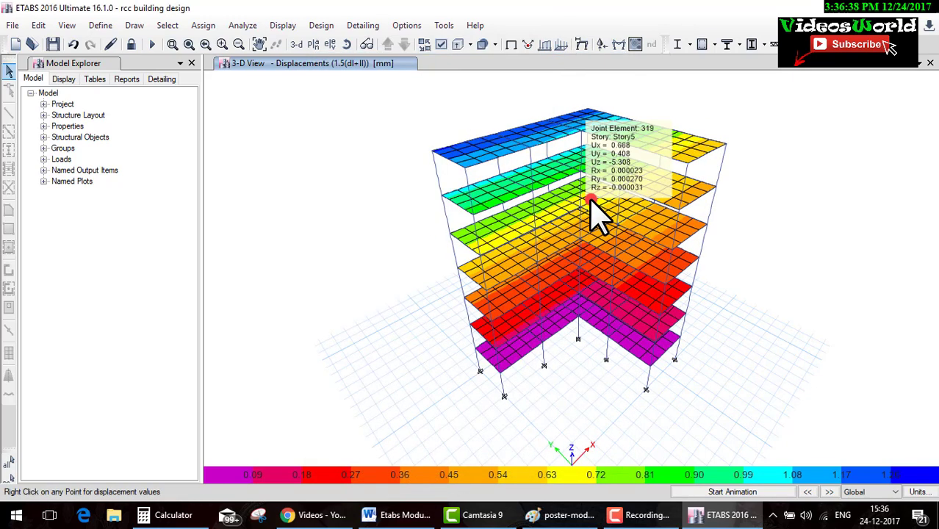
pyautogui.rightClick(746, 232)
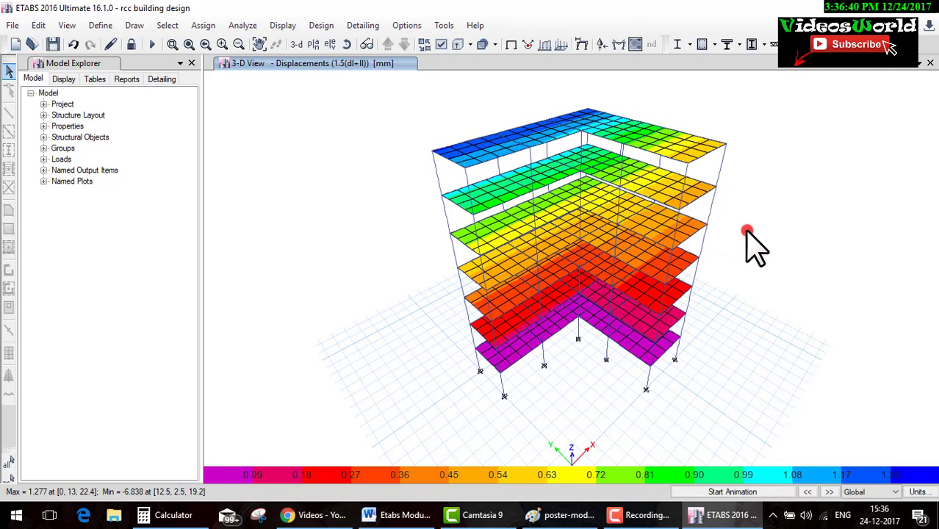
pyautogui.click(582, 43)
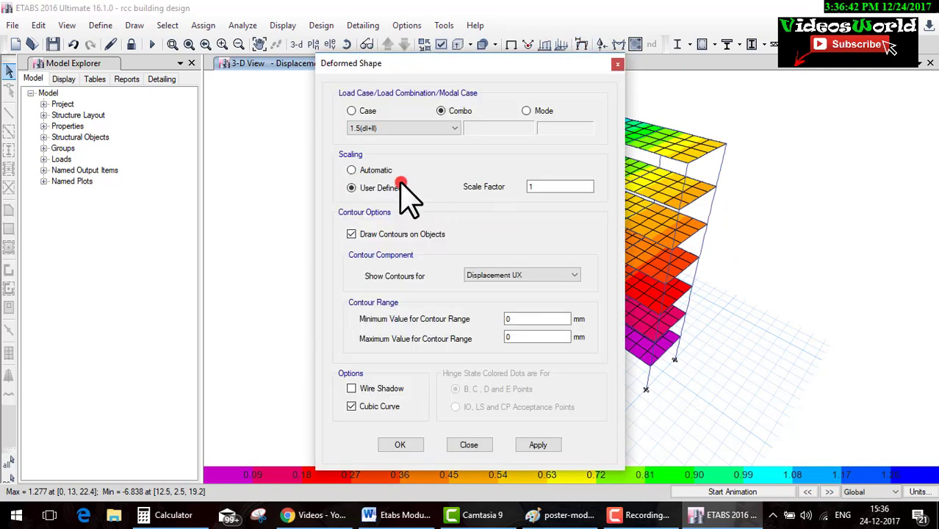
pyautogui.moveTo(555, 188); pyautogui.dragTo(432, 192)
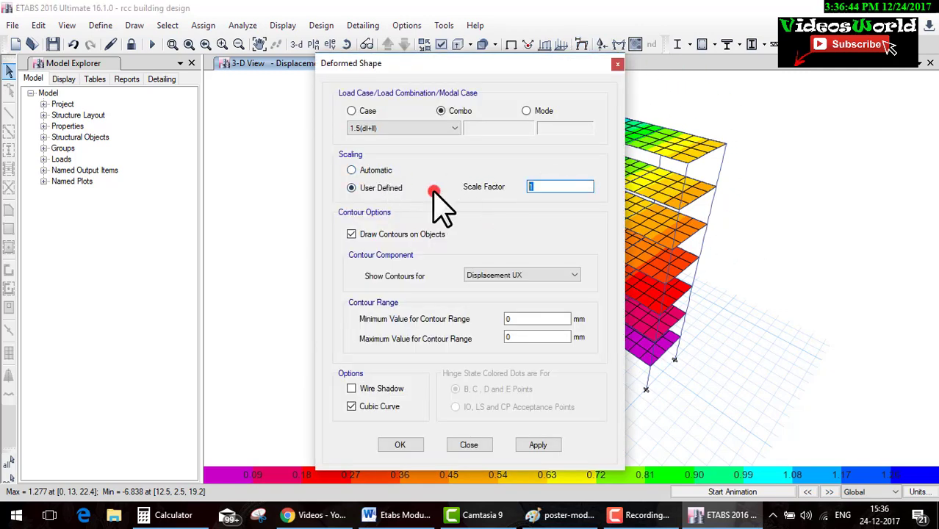
pyautogui.write('500')
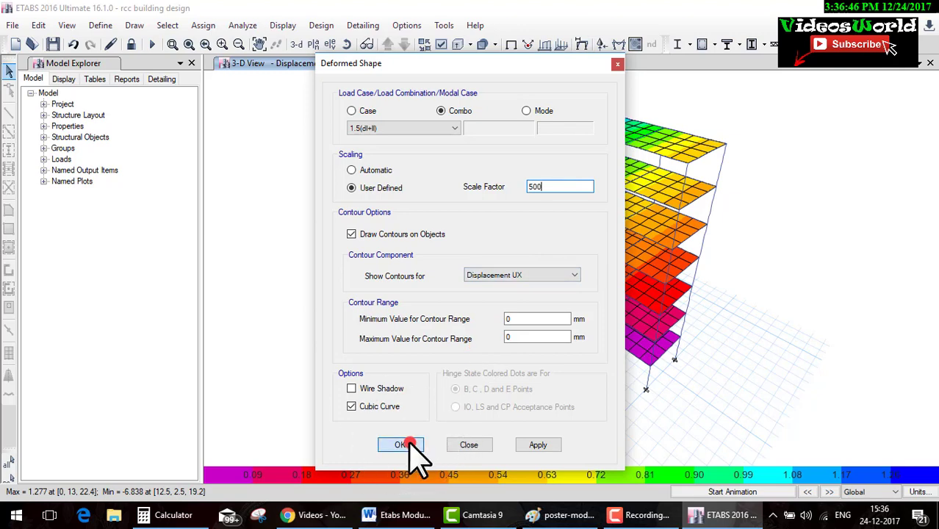
pyautogui.click(403, 446)
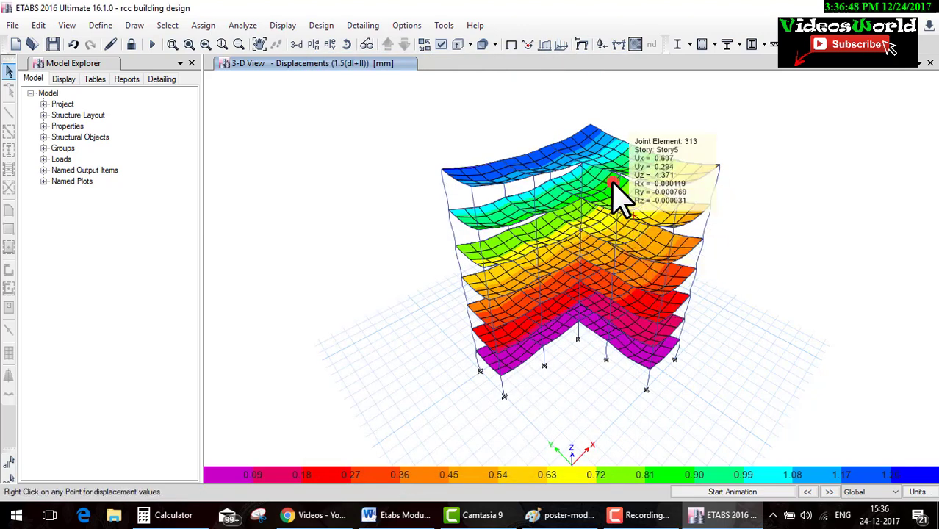
# Show Fz support reactions for combo 1.5(dl+ll) at the column bases and re-centre the building
pyautogui.click(602, 45)
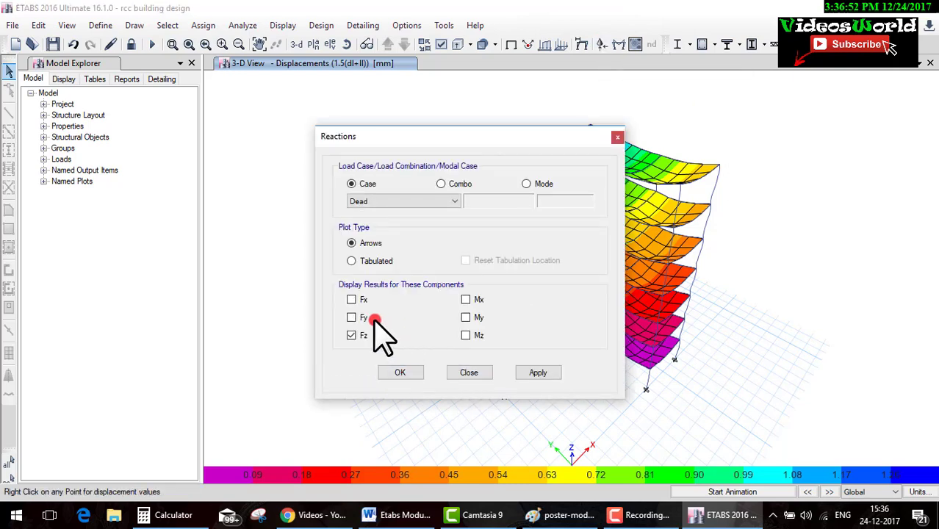
pyautogui.click(441, 184)
pyautogui.click(448, 201)
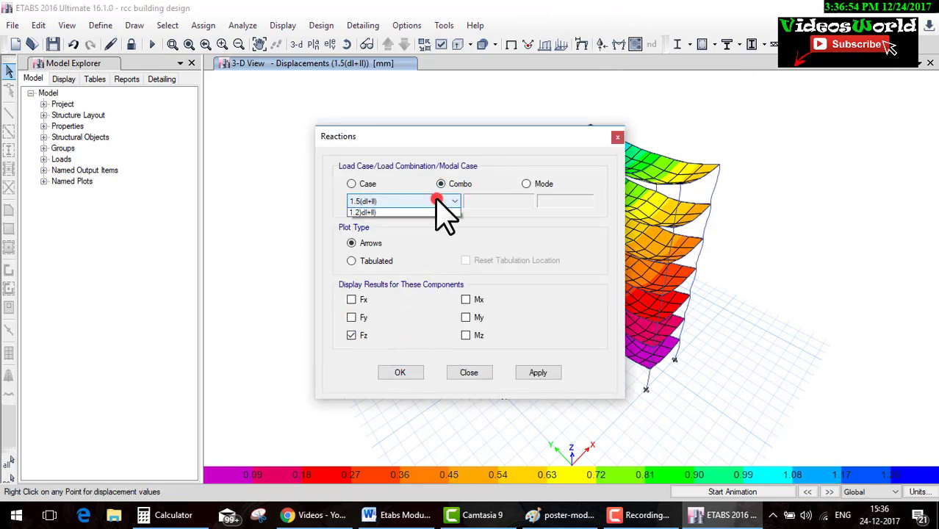
pyautogui.click(446, 210)
pyautogui.click(401, 374)
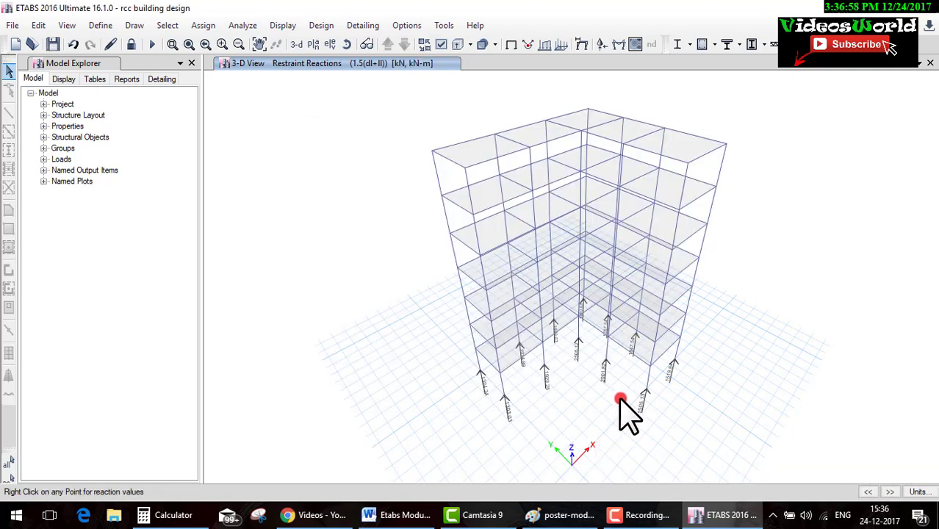
pyautogui.scroll(5, 621, 400)
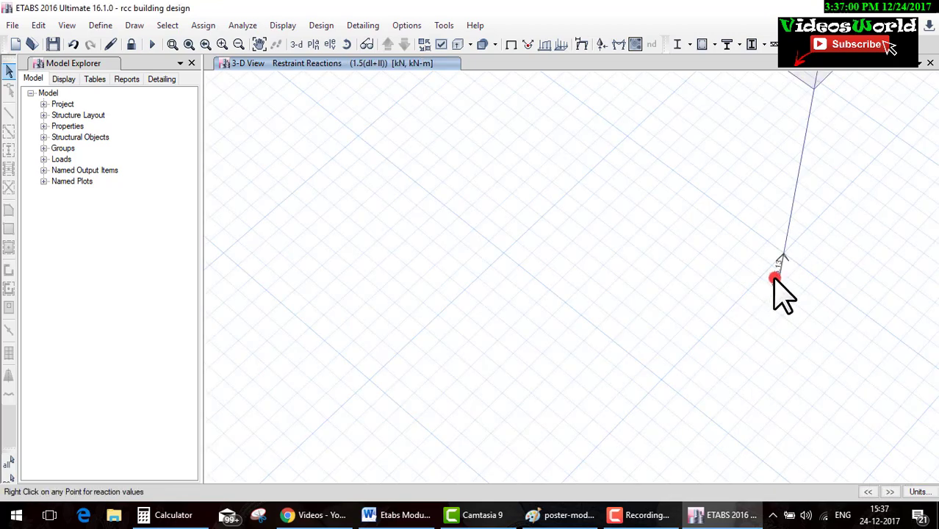
pyautogui.scroll(-5, 777, 283)
pyautogui.moveTo(738, 297); pyautogui.dragTo(621, 69, button='middle')
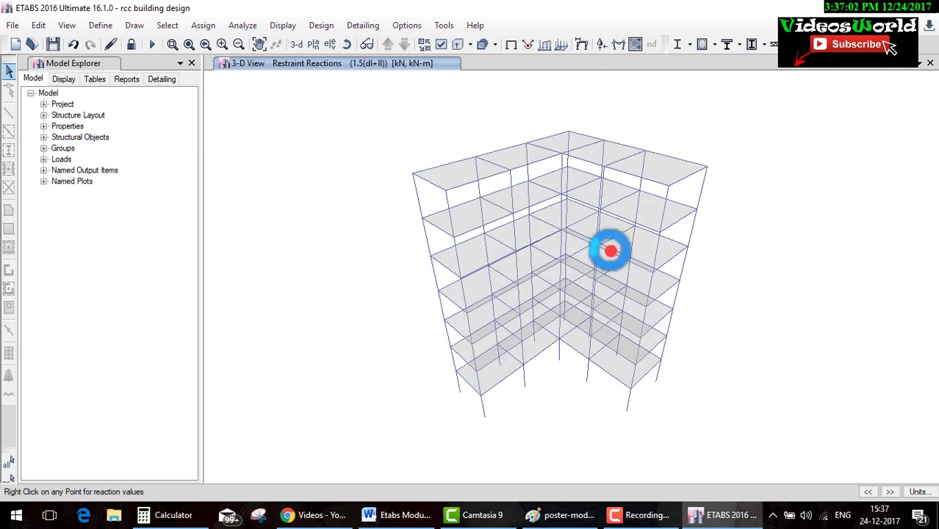
# Plot the Moment 3-3 frame diagram with values for the 1.5(dl+ll) combination
pyautogui.click(617, 48)
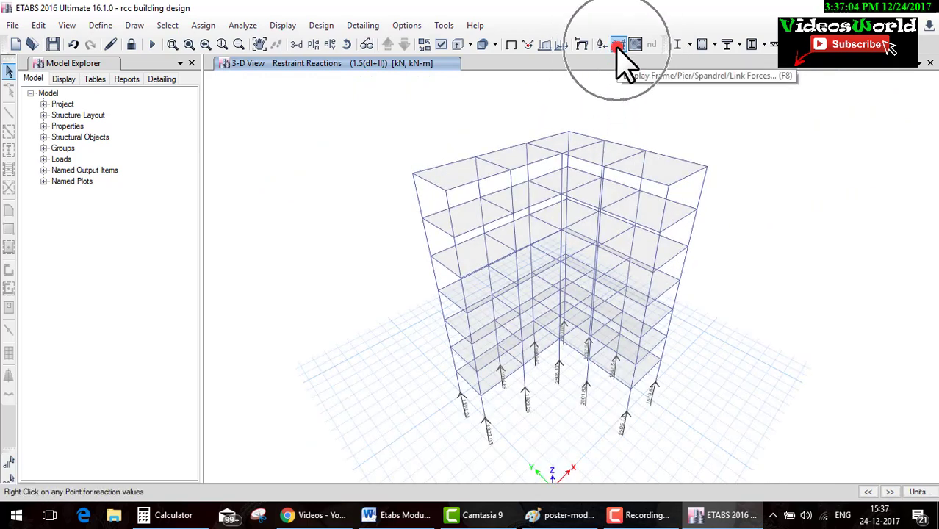
pyautogui.click(462, 220)
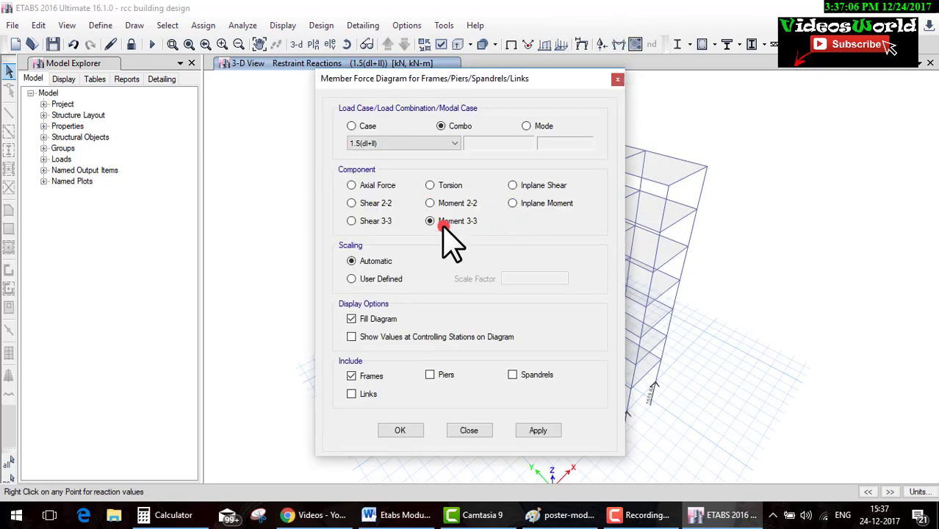
pyautogui.click(455, 133)
pyautogui.click(424, 142)
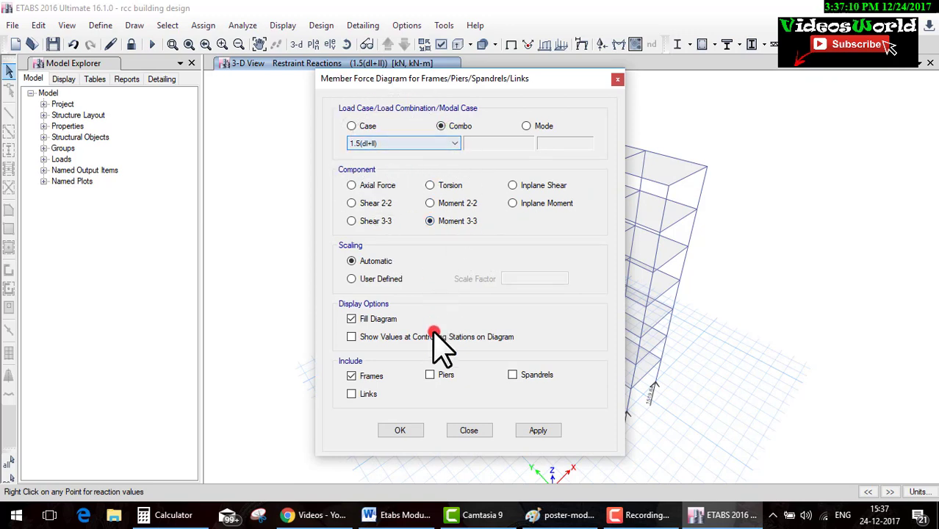
pyautogui.click(399, 432)
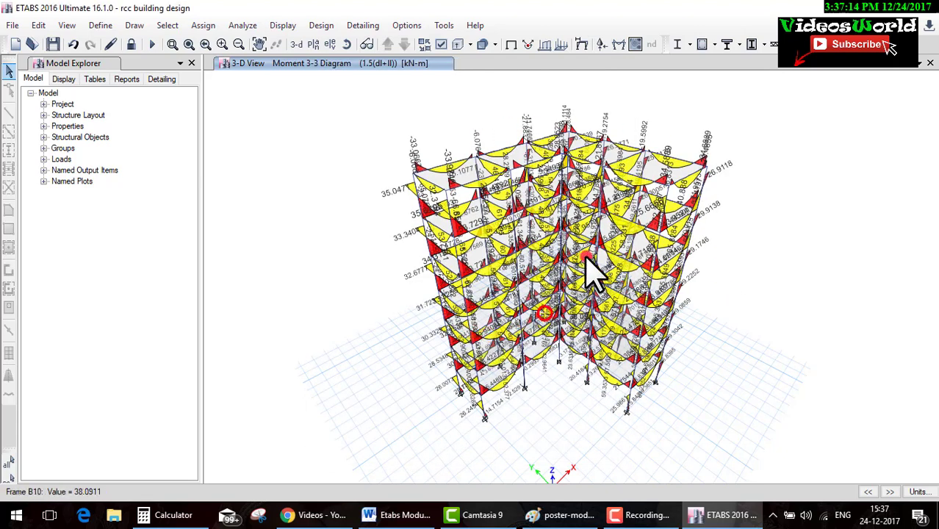
# Switch the frame force diagram from Moment 3-3 to Shear 2-2
pyautogui.click(618, 44)
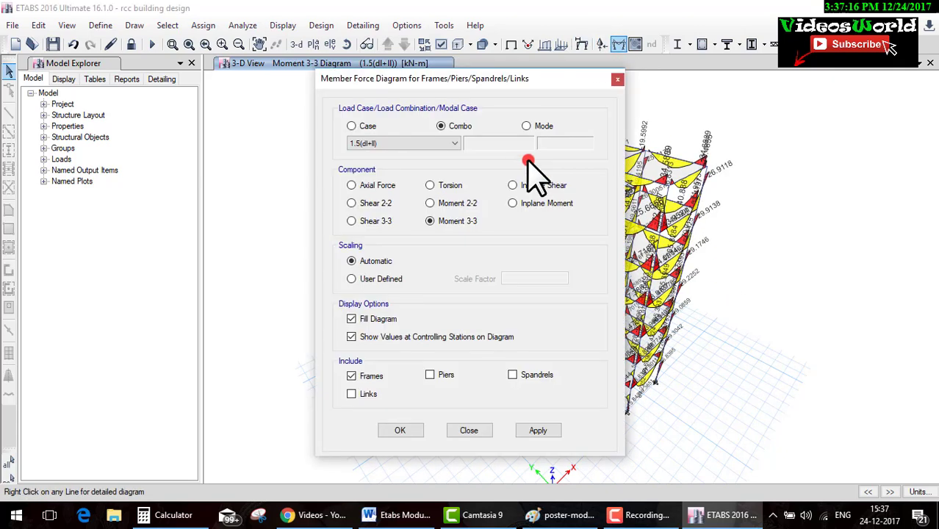
pyautogui.click(420, 203)
pyautogui.click(387, 203)
pyautogui.click(413, 432)
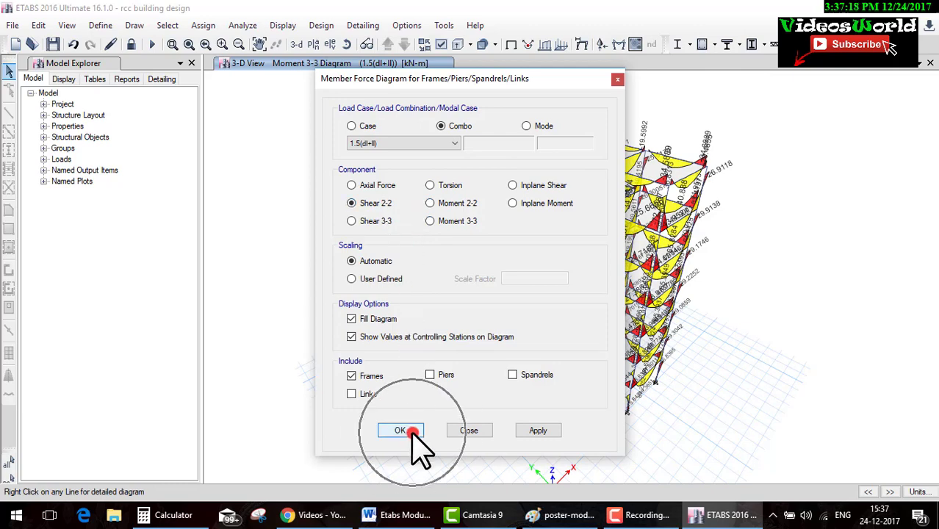
pyautogui.press('Return')
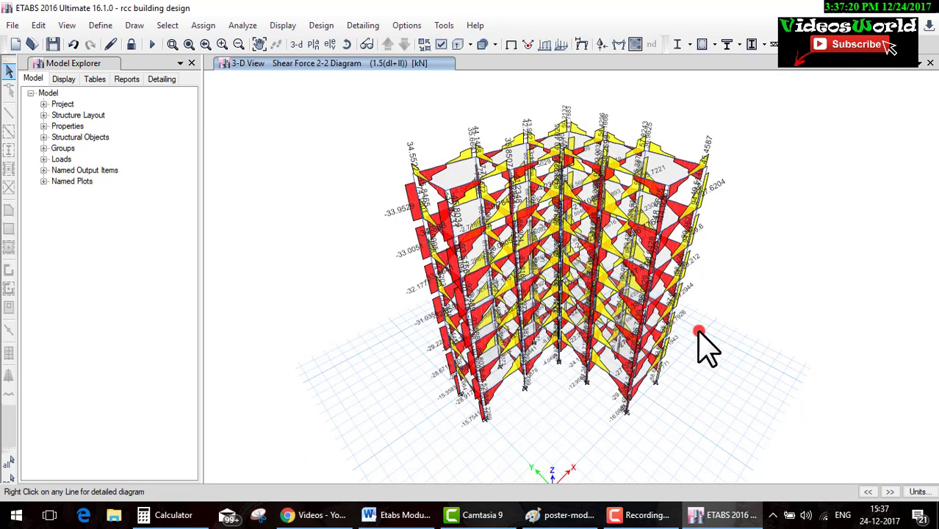
# Show resultant F11 slab contours with element lines and numeric values
pyautogui.click(636, 45)
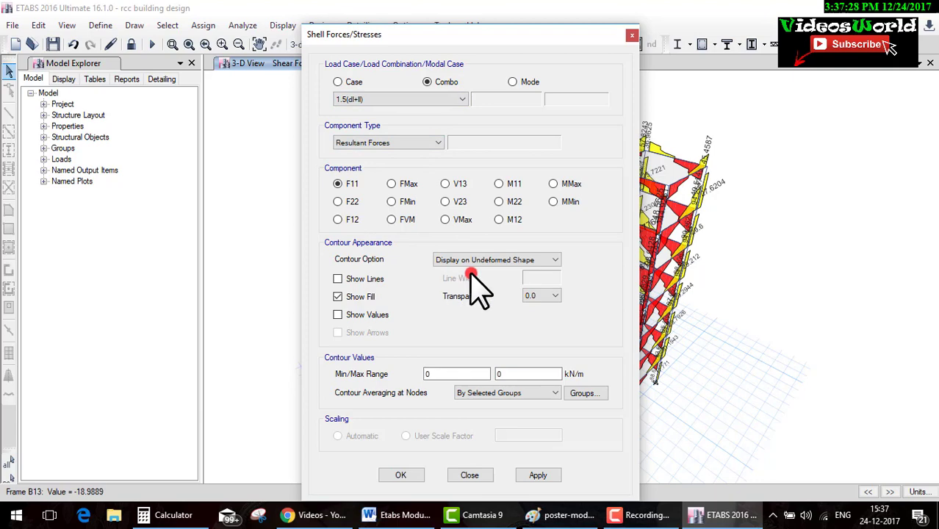
pyautogui.click(371, 281)
pyautogui.click(376, 314)
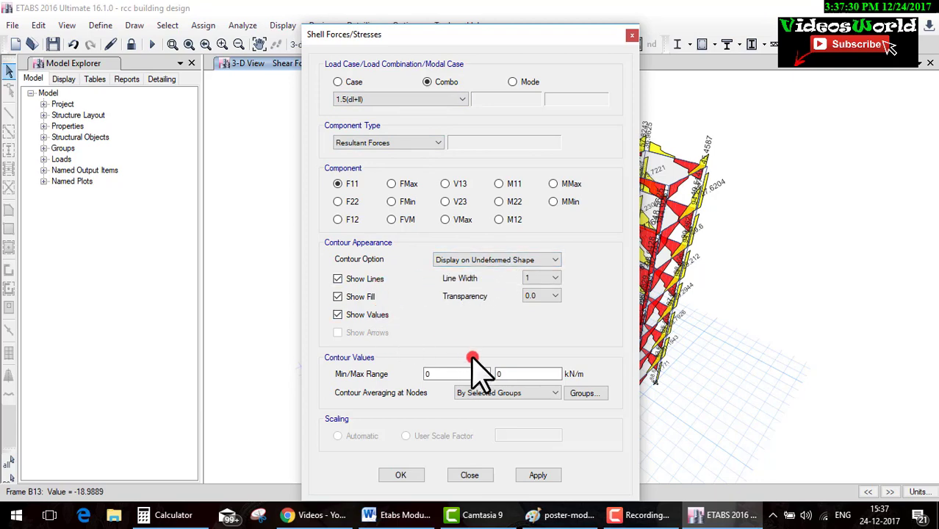
pyautogui.click(402, 477)
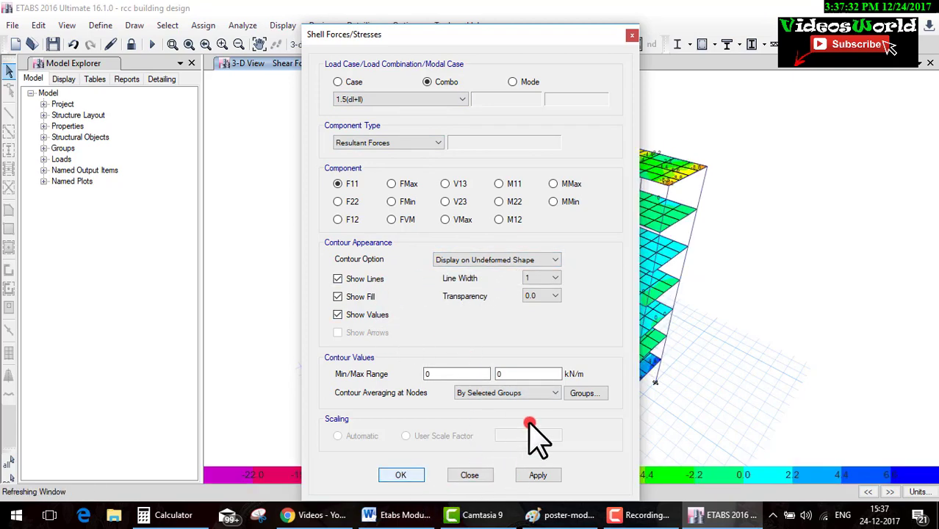
pyautogui.scroll(3, 631, 189)
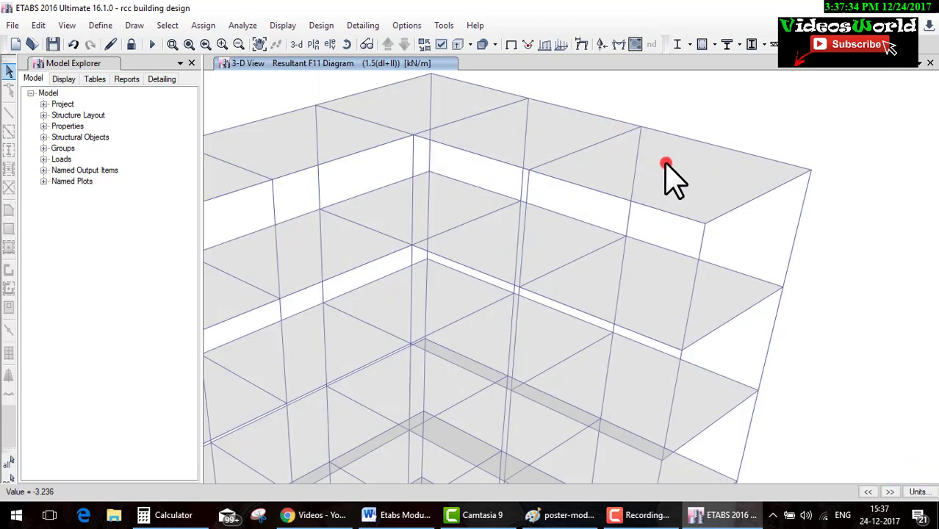
pyautogui.scroll(-5, 724, 235)
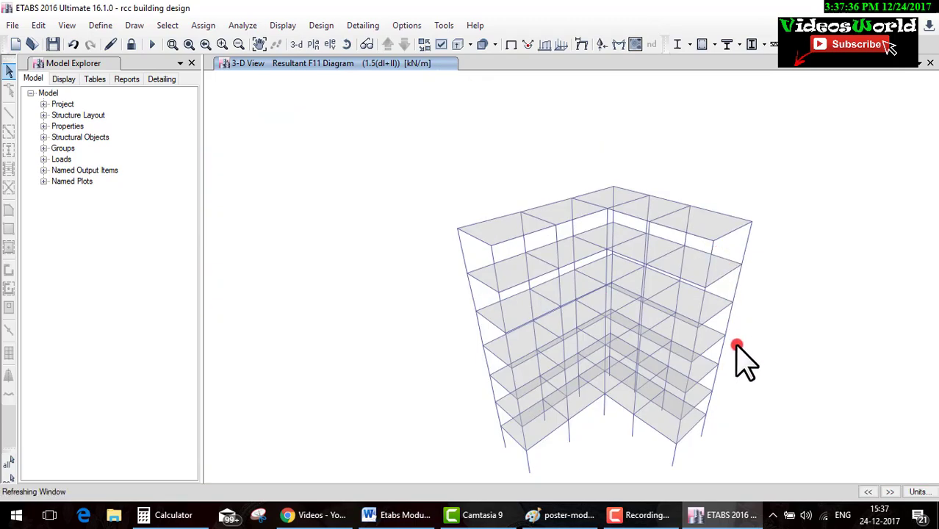
pyautogui.moveTo(720, 367); pyautogui.dragTo(647, 350, button='middle')
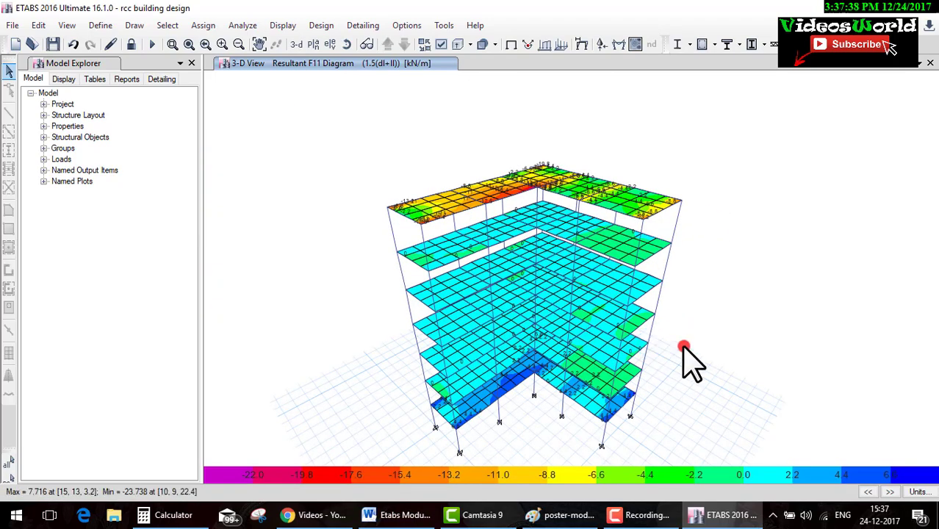
pyautogui.click(887, 492)
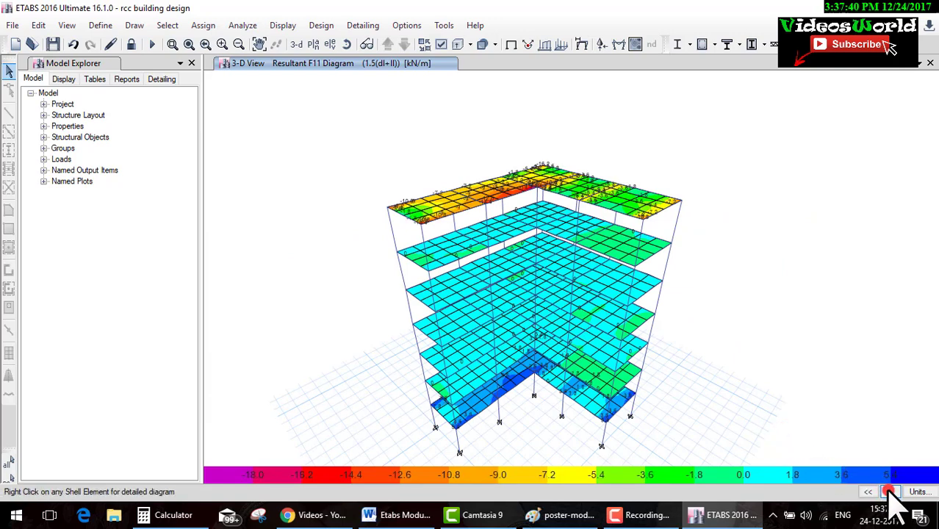
# Change the slab contours to S11 shell stresses and read the overall maximum and minimum
pyautogui.click(635, 44)
pyautogui.click(428, 142)
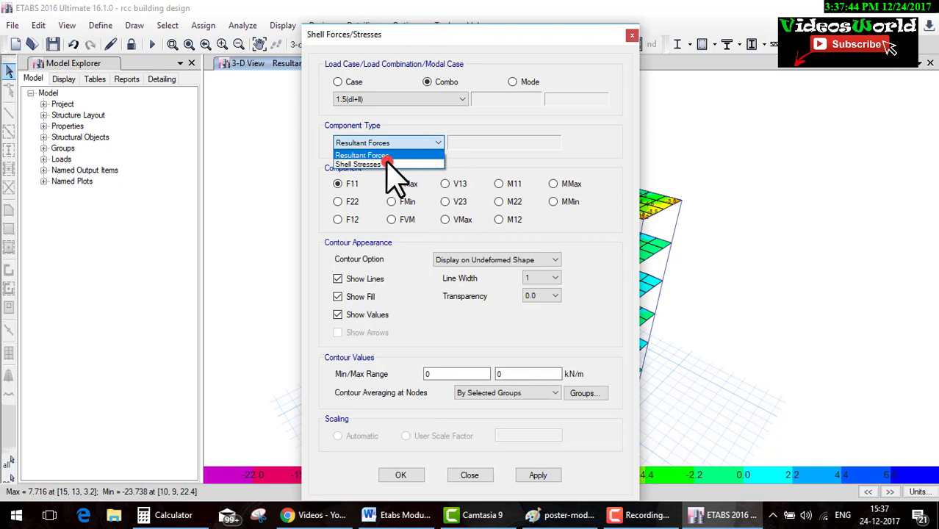
pyautogui.click(411, 162)
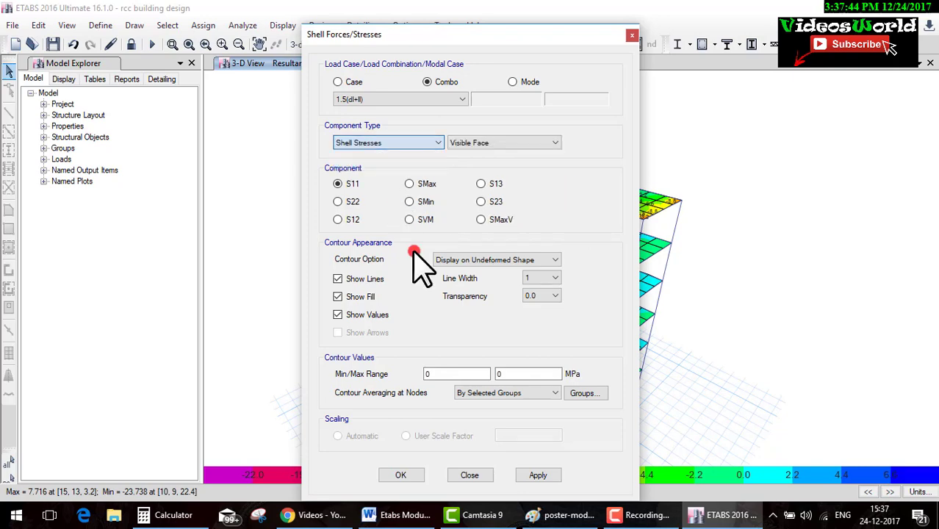
pyautogui.click(405, 475)
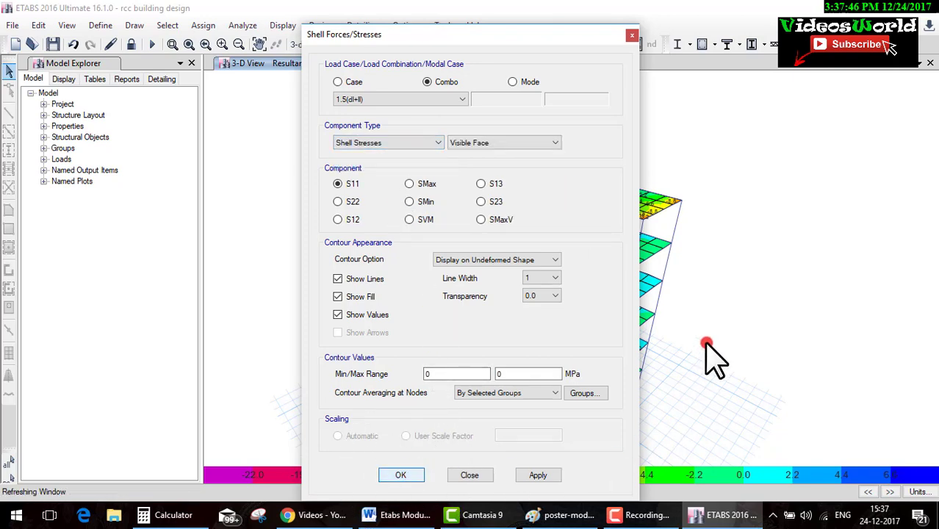
pyautogui.click(401, 475)
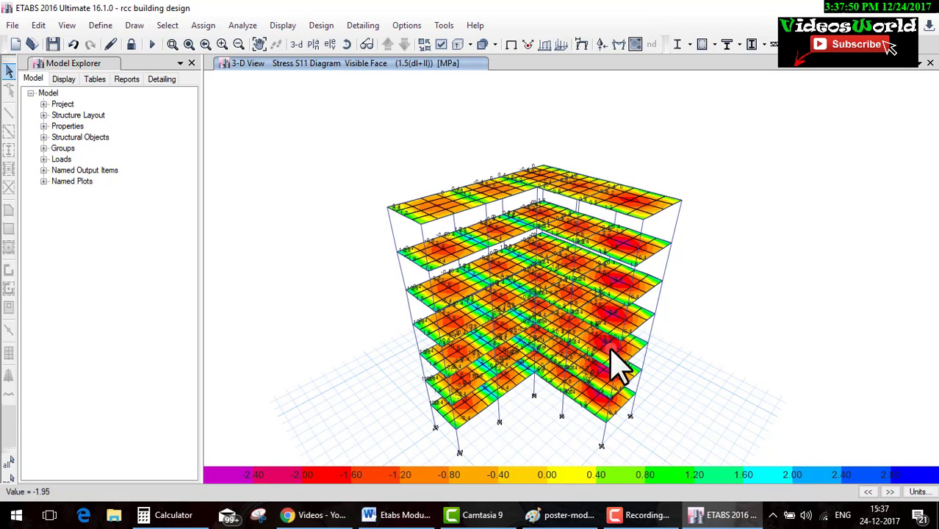
pyautogui.click(737, 389)
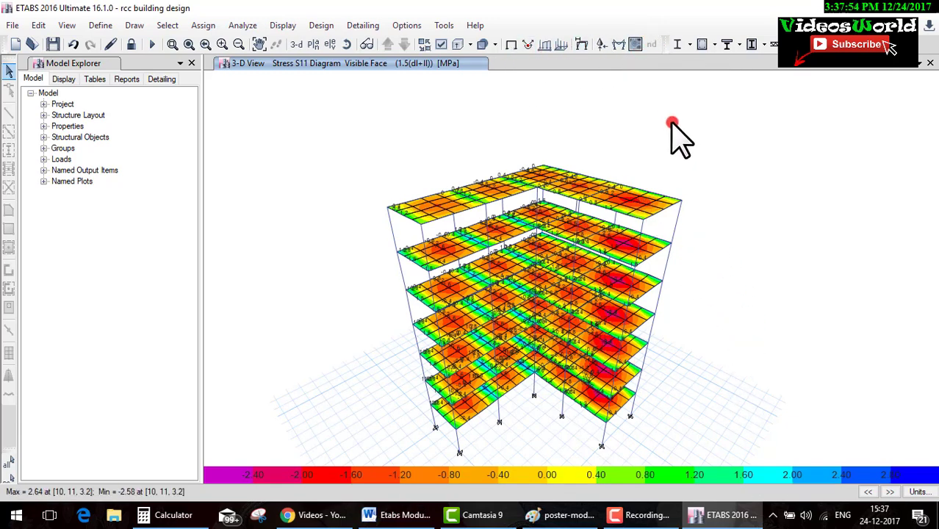
pyautogui.click(333, 26)
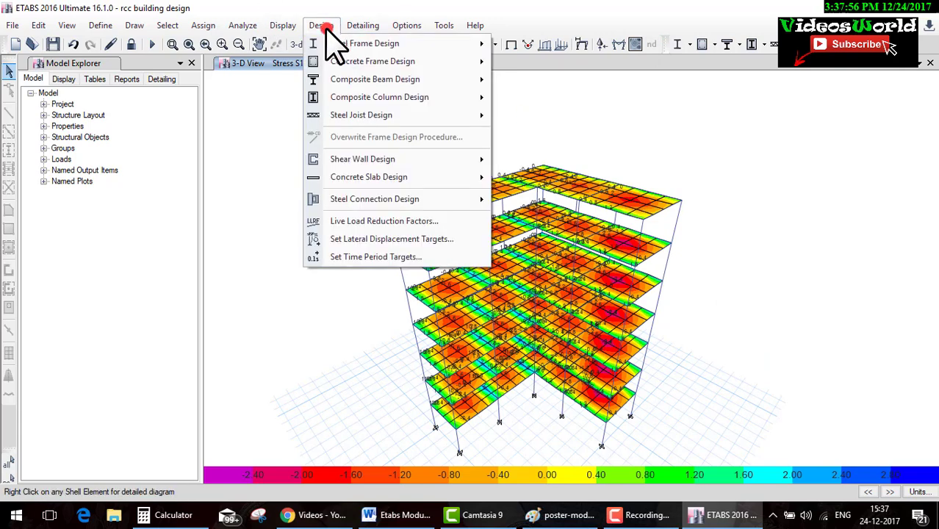
# Run Concrete Frame Design Start Design/Check to IS 456:2000
pyautogui.moveTo(372, 61)
pyautogui.click(558, 73)
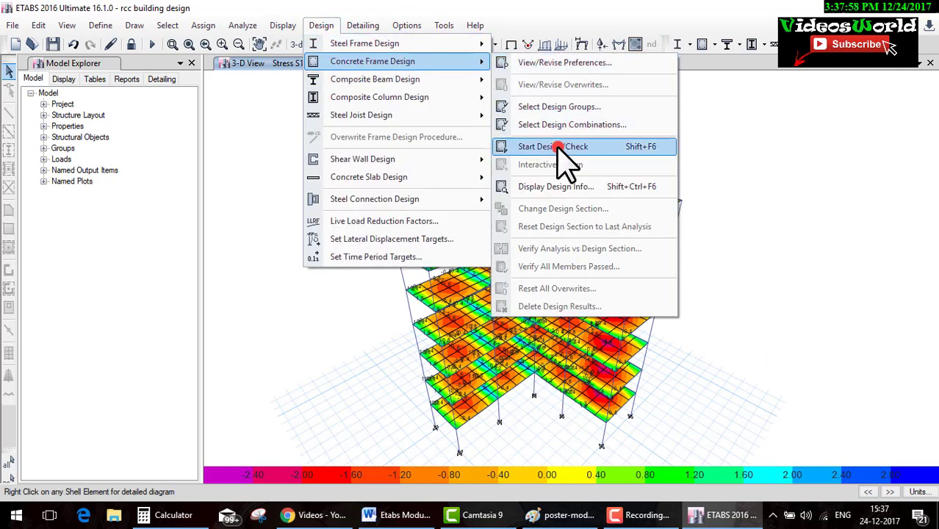
pyautogui.click(560, 147)
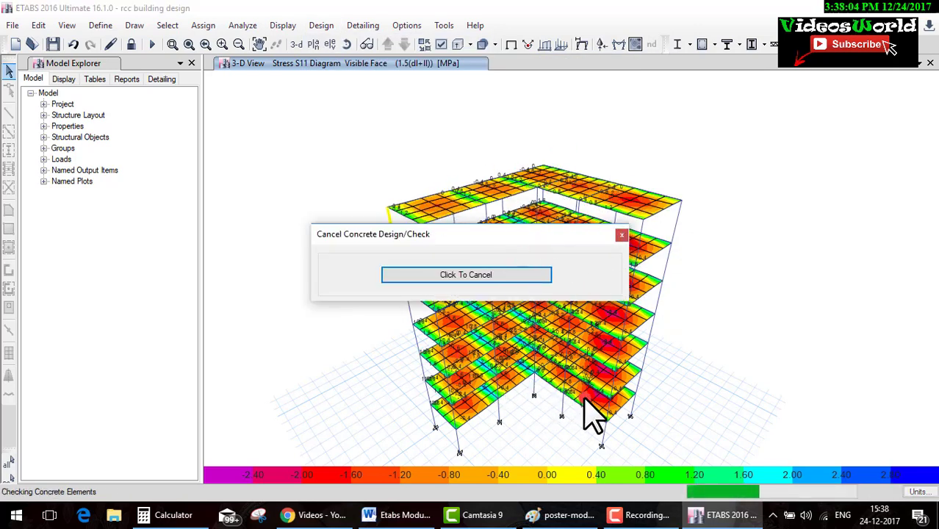
pyautogui.click(583, 269)
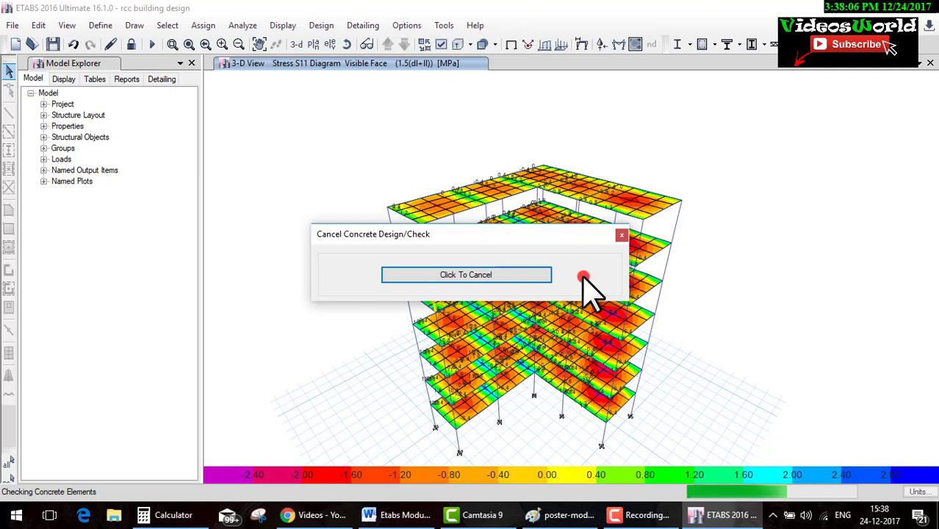
pyautogui.click(536, 424)
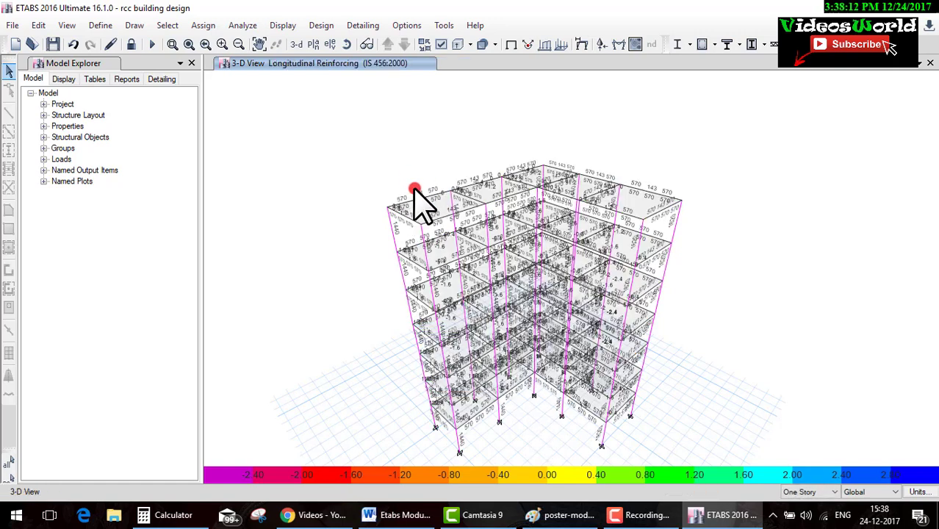
pyautogui.scroll(5, 411, 187)
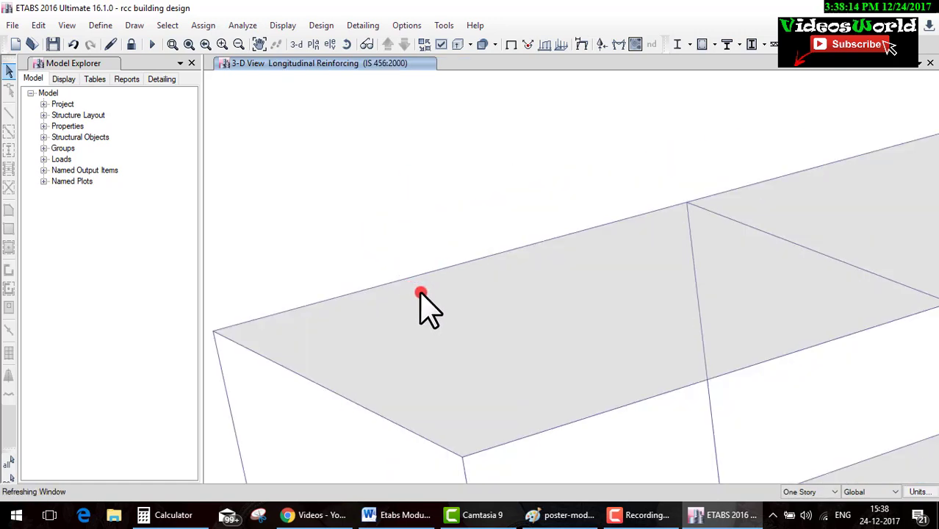
pyautogui.click(247, 325)
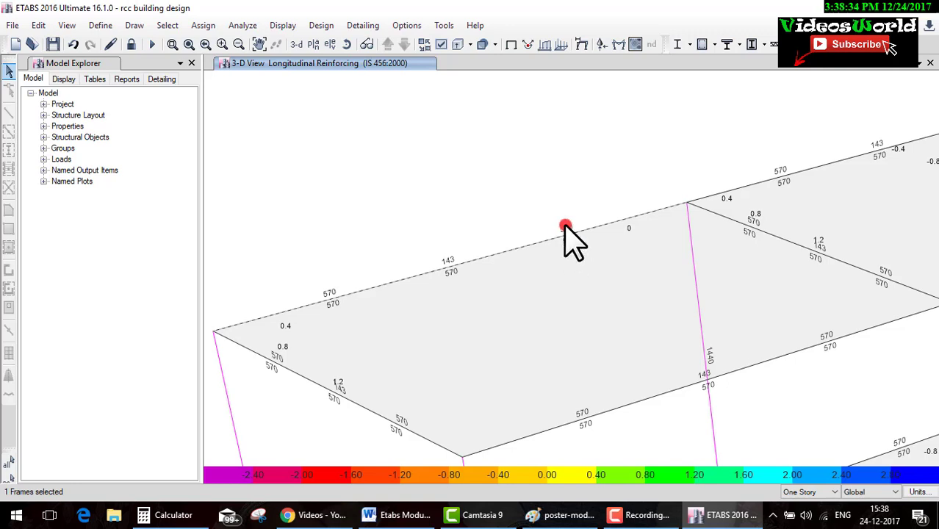
pyautogui.scroll(3, 504, 316)
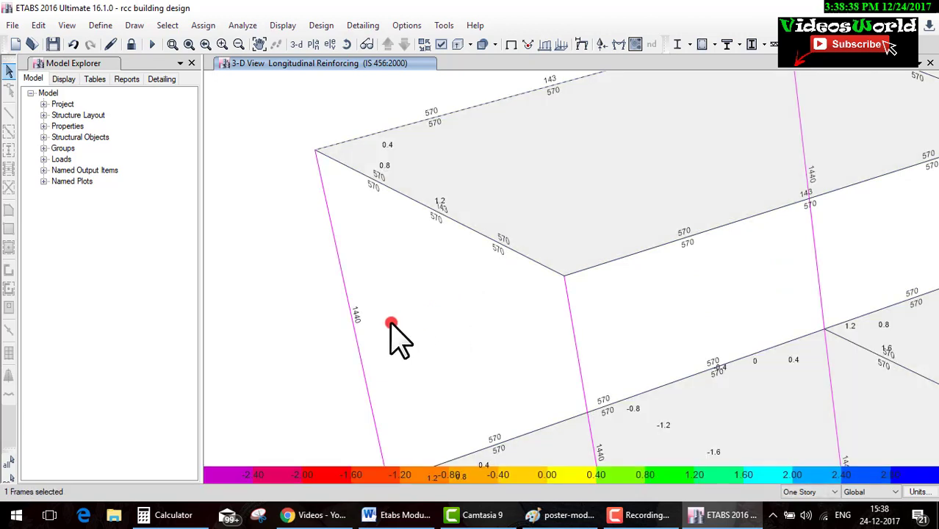
pyautogui.moveTo(412, 346); pyautogui.dragTo(416, 294, button='middle')
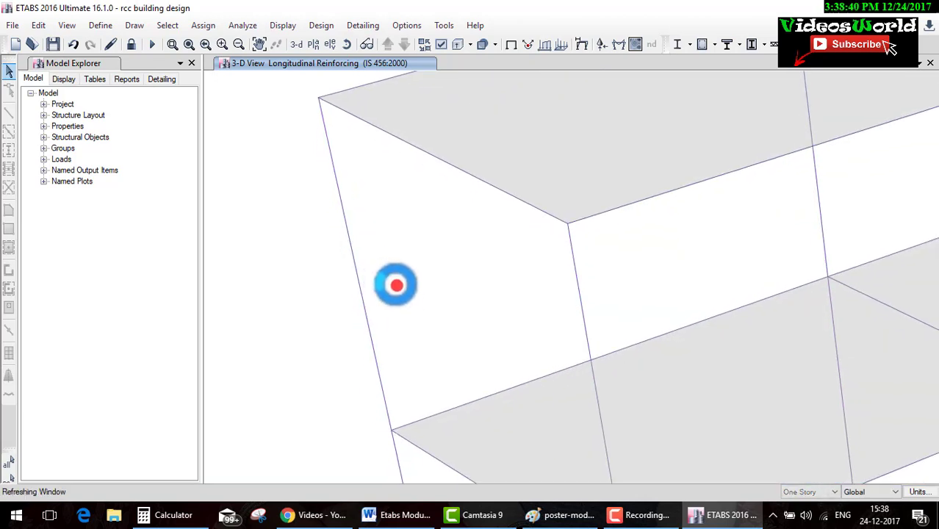
pyautogui.moveTo(603, 217); pyautogui.dragTo(527, 296, button='middle')
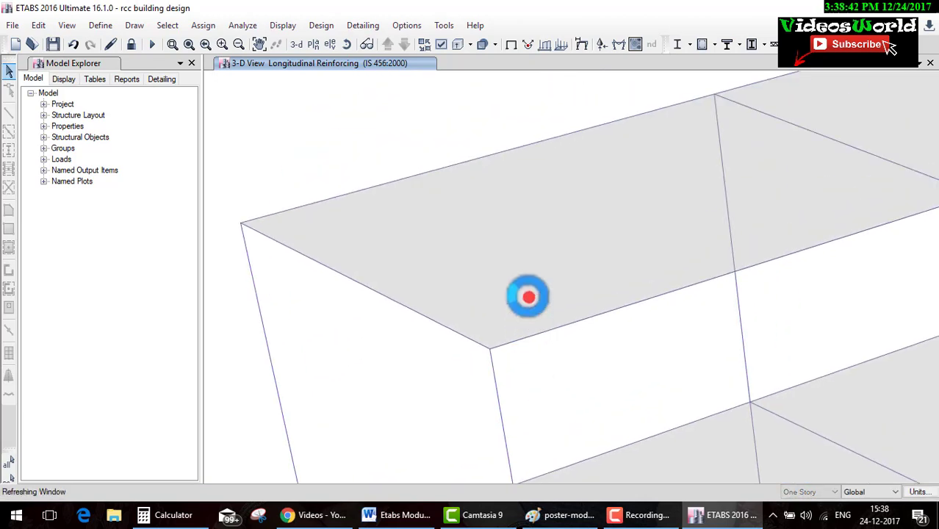
# Open beam B8's design information and show the summary for station 3.3333
pyautogui.rightClick(476, 158)
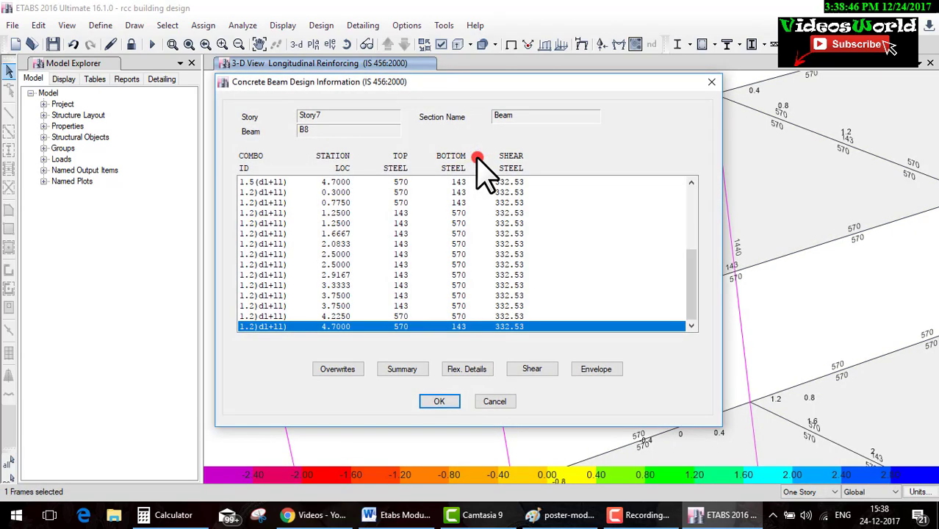
pyautogui.click(278, 183)
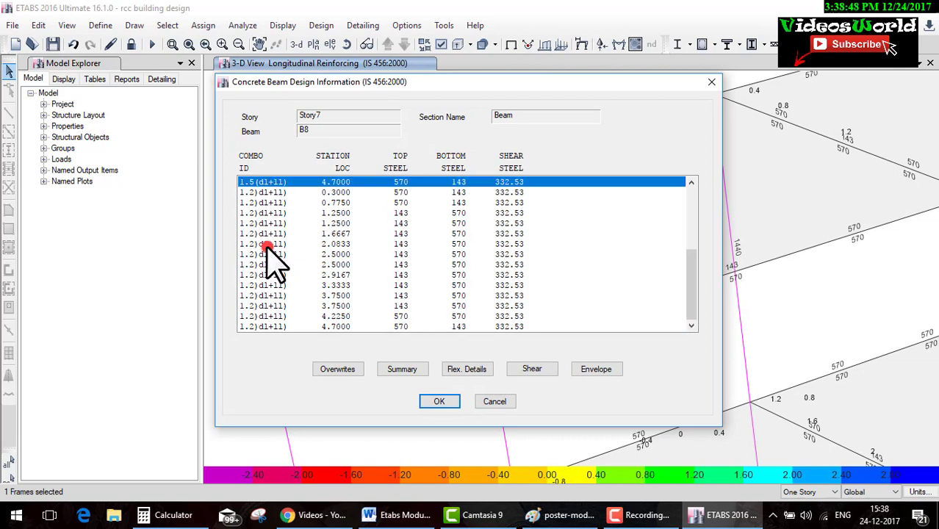
pyautogui.click(266, 274)
pyautogui.click(266, 284)
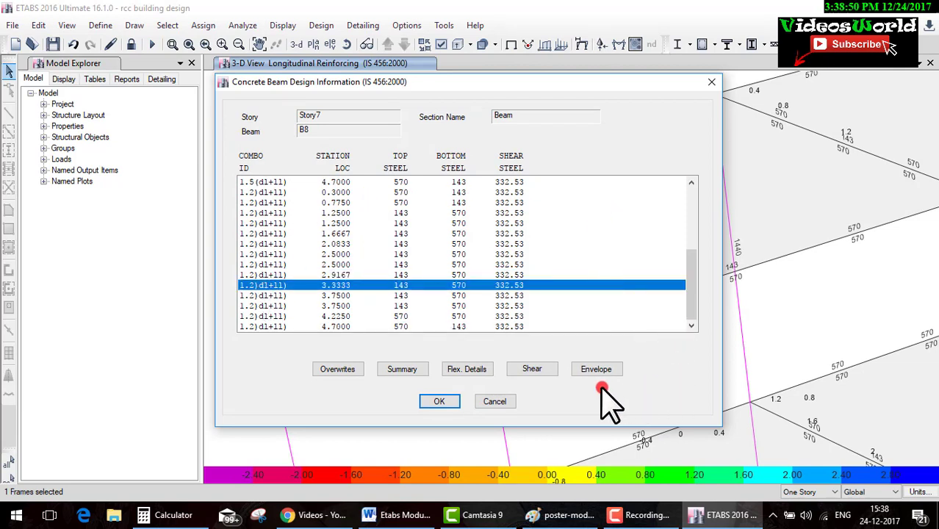
pyautogui.click(397, 371)
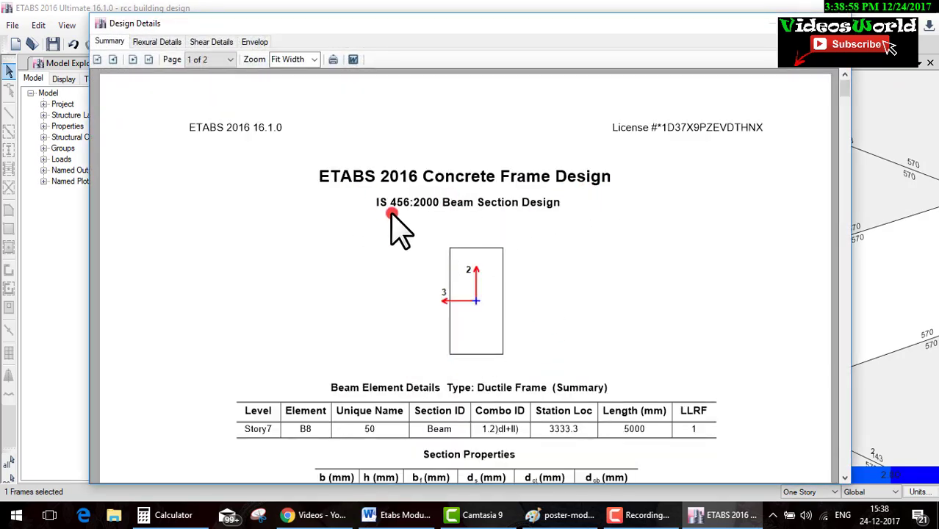
# Annotate the IS 456:2000 Beam Section Design heading and section sketch, then scroll the report
pyautogui.moveTo(380, 211); pyautogui.dragTo(612, 197)
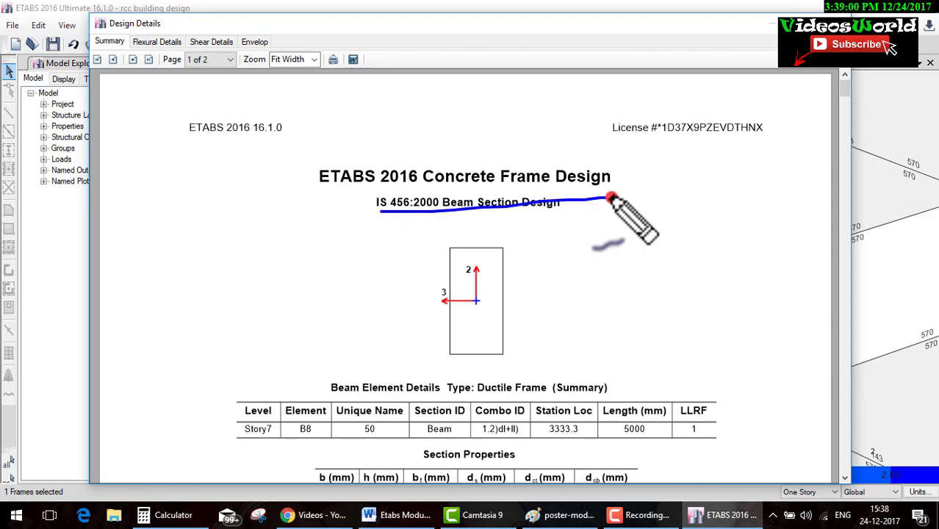
pyautogui.moveTo(495, 286); pyautogui.dragTo(521, 323)
pyautogui.moveTo(572, 285); pyautogui.dragTo(621, 262)
pyautogui.press('Escape')
pyautogui.keyDown('ctrl'); pyautogui.scroll(-2, 585, 280); pyautogui.keyUp('ctrl')
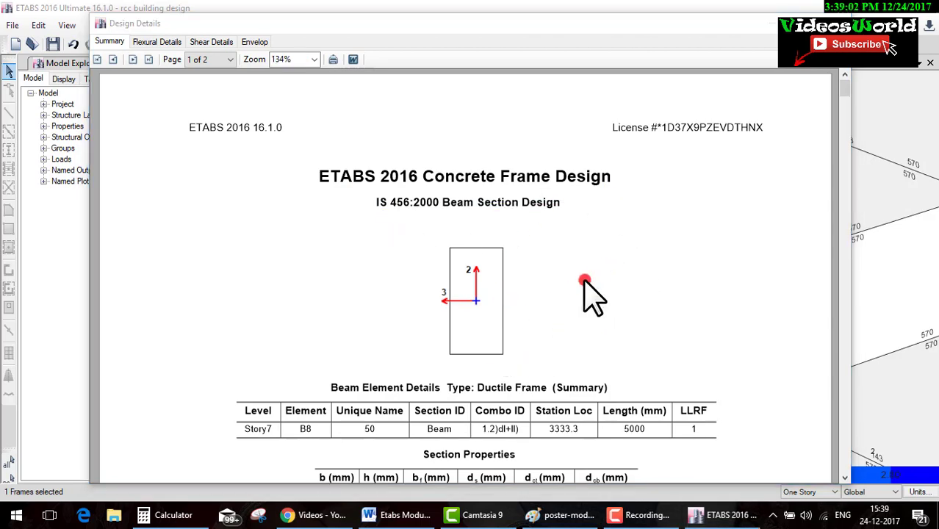
pyautogui.keyDown('ctrl'); pyautogui.scroll(-2, 585, 279); pyautogui.keyUp('ctrl')
pyautogui.keyDown('ctrl'); pyautogui.scroll(-1, 585, 279); pyautogui.keyUp('ctrl')
pyautogui.keyDown('ctrl'); pyautogui.scroll(2, 588, 271); pyautogui.keyUp('ctrl')
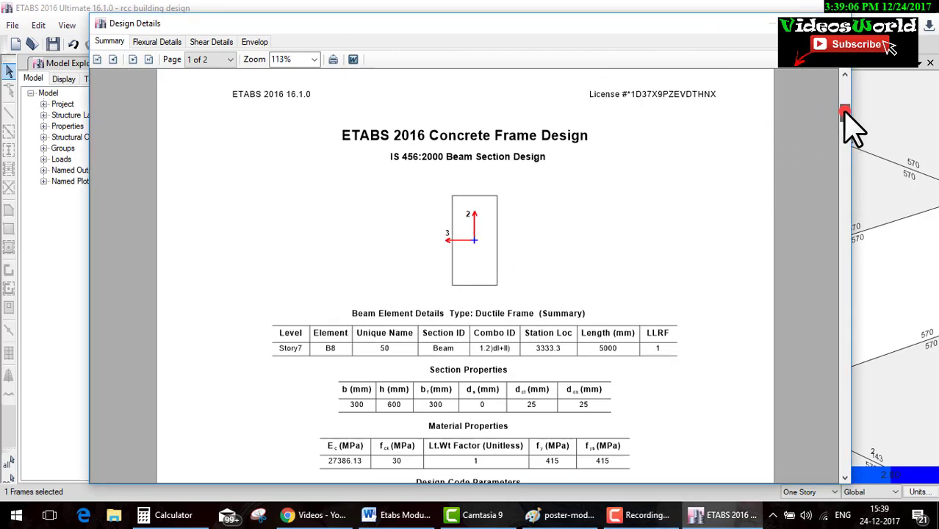
pyautogui.scroll(-2, 610, 179)
pyautogui.keyDown('ctrl'); pyautogui.scroll(-1, 609, 240); pyautogui.keyUp('ctrl')
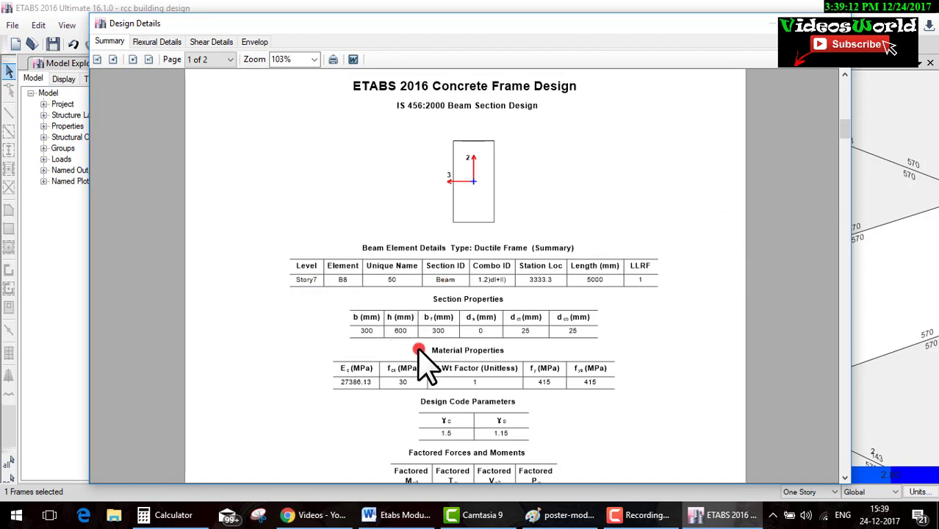
# Highlight the section and material property values, including the γc and γs factors
pyautogui.moveTo(360, 342); pyautogui.dragTo(595, 317)
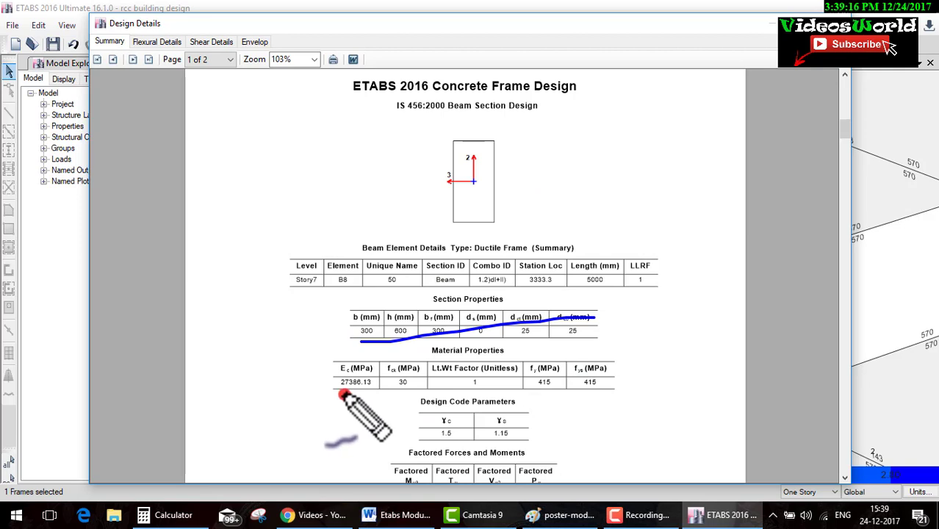
pyautogui.moveTo(345, 393); pyautogui.dragTo(614, 366)
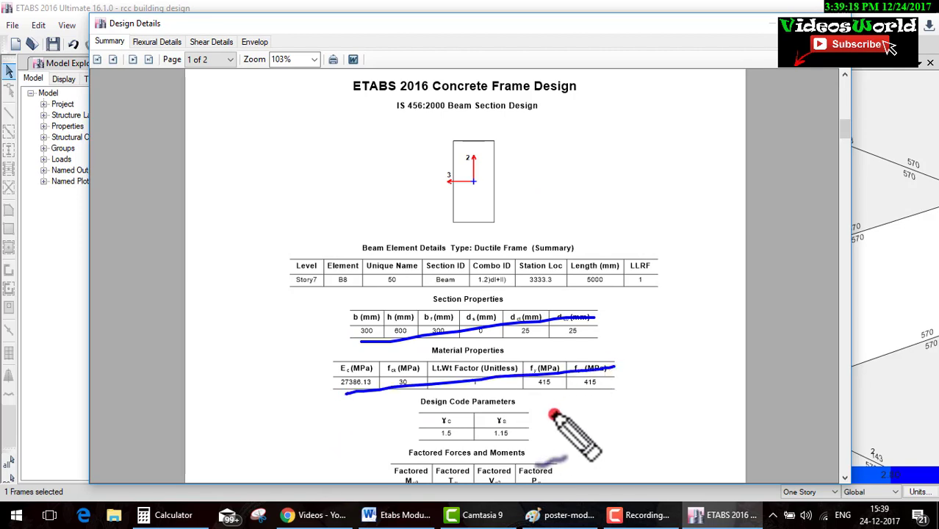
pyautogui.moveTo(518, 401); pyautogui.dragTo(544, 415)
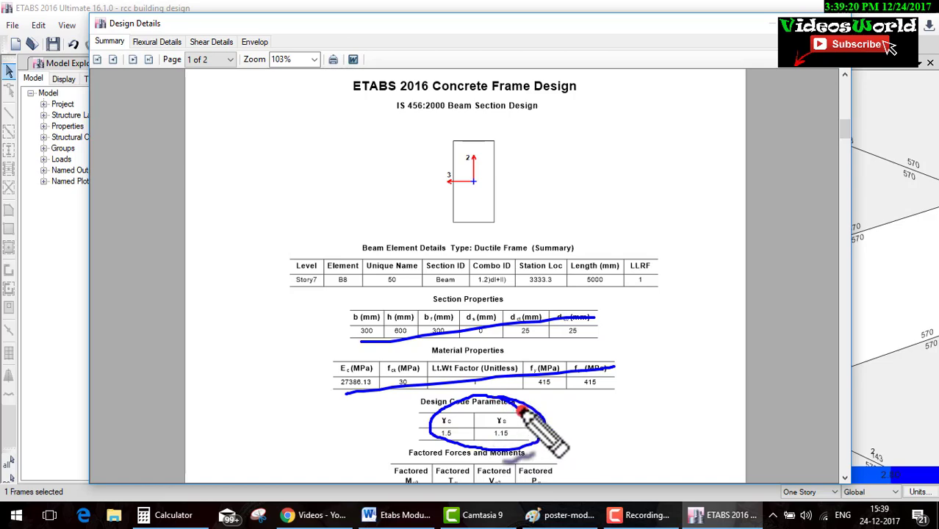
pyautogui.press('Escape')
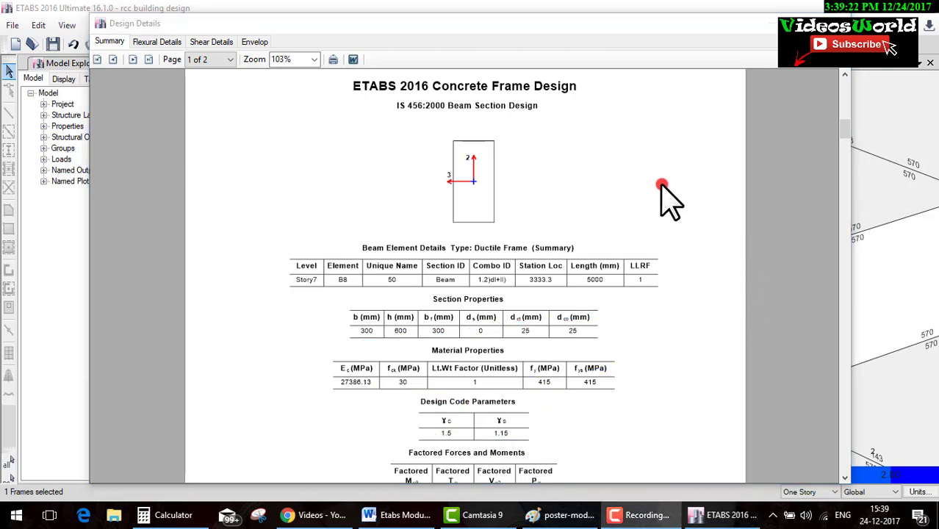
# Mark the factored forces and the top and bottom required rebar in the flexural table
pyautogui.moveTo(851, 178); pyautogui.dragTo(851, 244)
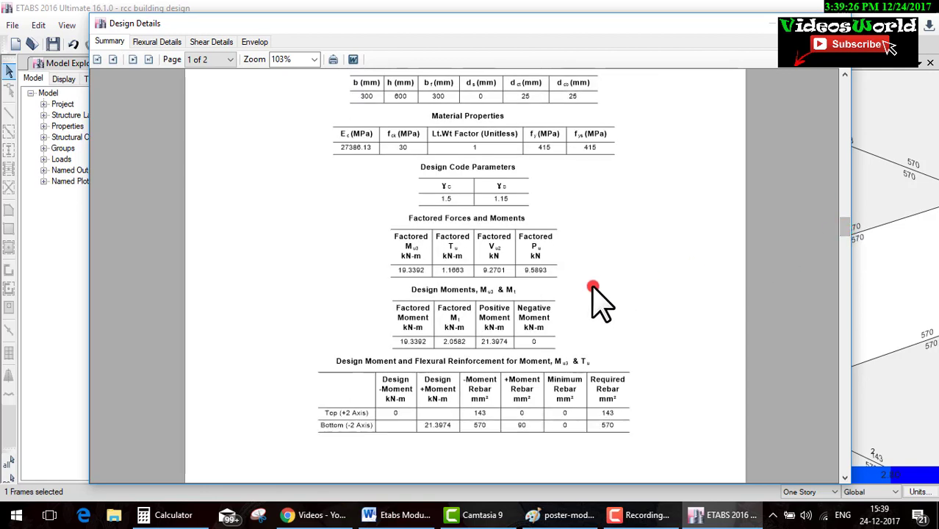
pyautogui.moveTo(437, 288); pyautogui.dragTo(390, 289)
pyautogui.moveTo(556, 289); pyautogui.dragTo(645, 227)
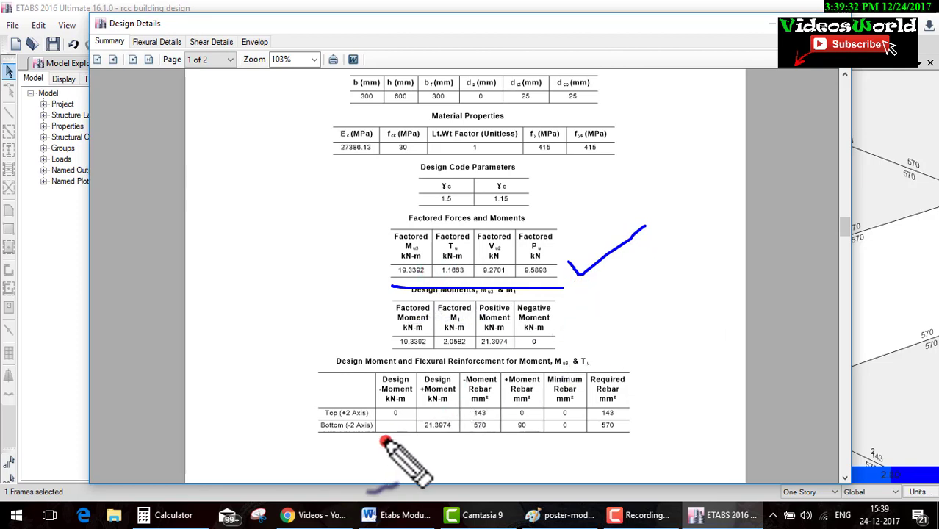
pyautogui.moveTo(318, 456)
pyautogui.mouseDown()
pyautogui.moveTo(586, 460)
pyautogui.moveTo(304, 369)
pyautogui.moveTo(307, 463)
pyautogui.mouseUp()
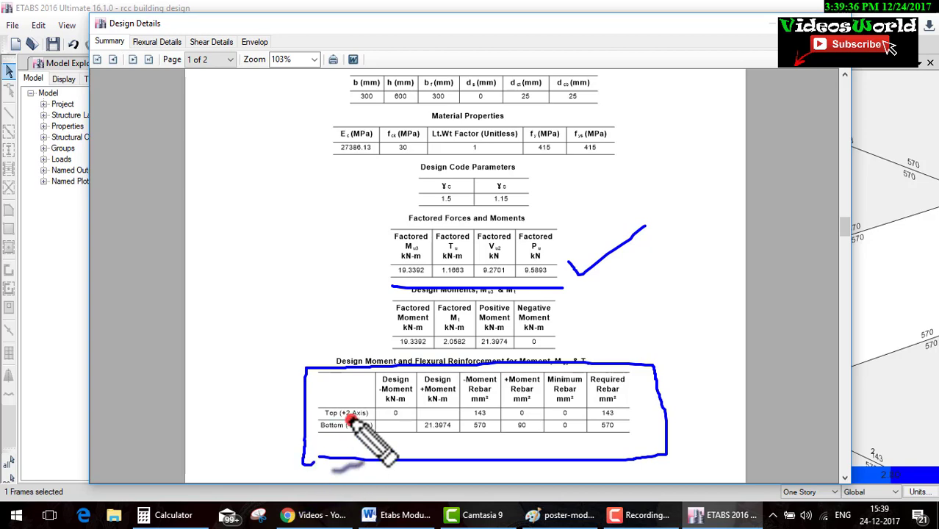
pyautogui.moveTo(315, 416); pyautogui.dragTo(663, 414)
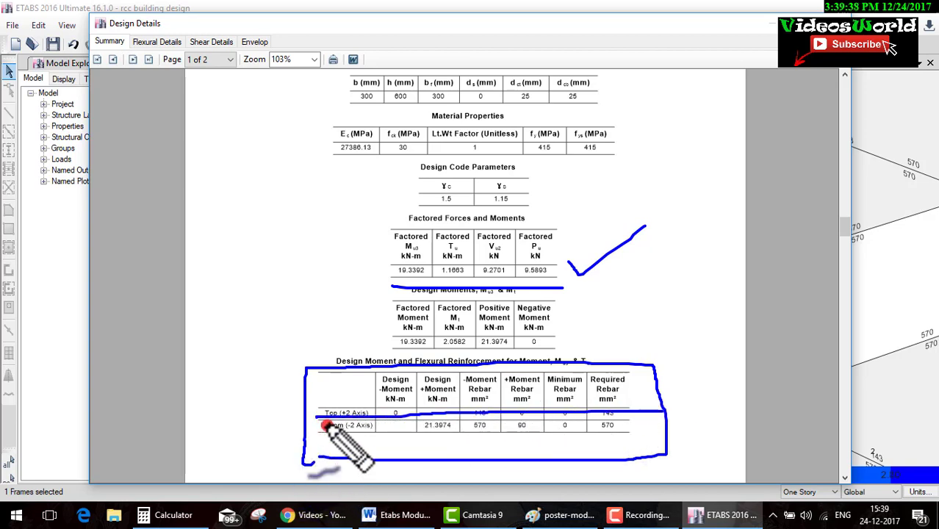
pyautogui.moveTo(321, 426)
pyautogui.mouseDown()
pyautogui.moveTo(605, 426)
pyautogui.moveTo(607, 377)
pyautogui.moveTo(629, 399)
pyautogui.mouseUp()
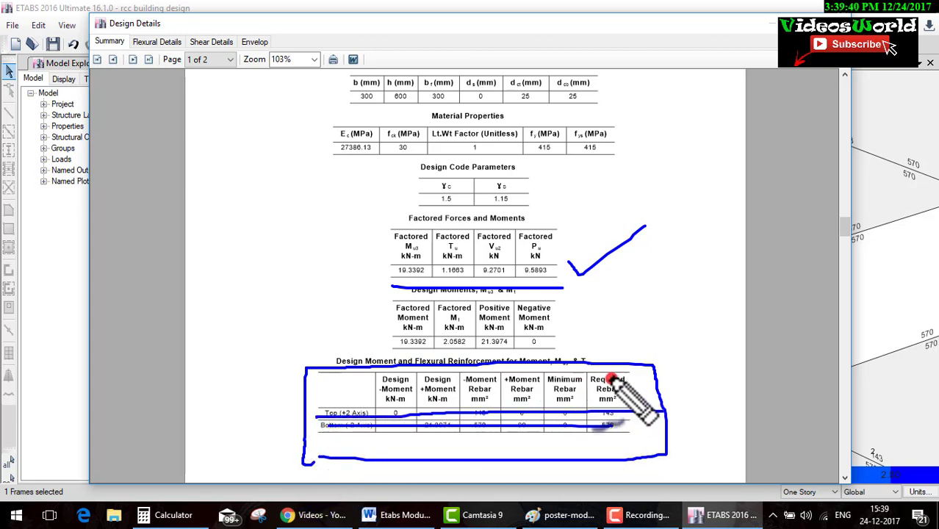
pyautogui.hotkey('ctrl', 'shift', 'd')
# Scroll through the rest of the report and close the design summary
pyautogui.keyDown('ctrl'); pyautogui.scroll(-1, 649, 353); pyautogui.keyUp('ctrl')
pyautogui.keyDown('ctrl'); pyautogui.scroll(-2, 650, 298); pyautogui.keyUp('ctrl')
pyautogui.keyDown('ctrl'); pyautogui.scroll(1, 650, 294); pyautogui.keyUp('ctrl')
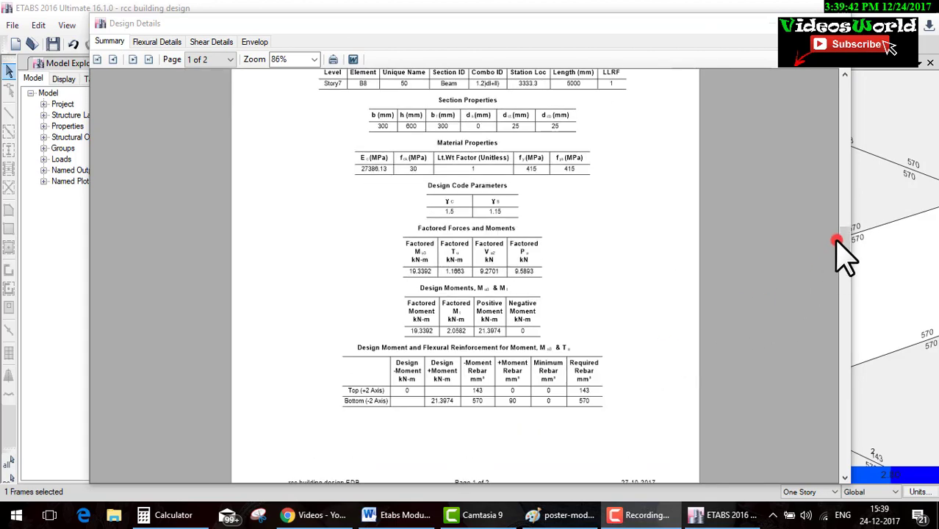
pyautogui.moveTo(845, 251)
pyautogui.mouseDown()
pyautogui.moveTo(859, 326)
pyautogui.moveTo(859, 456)
pyautogui.mouseUp()
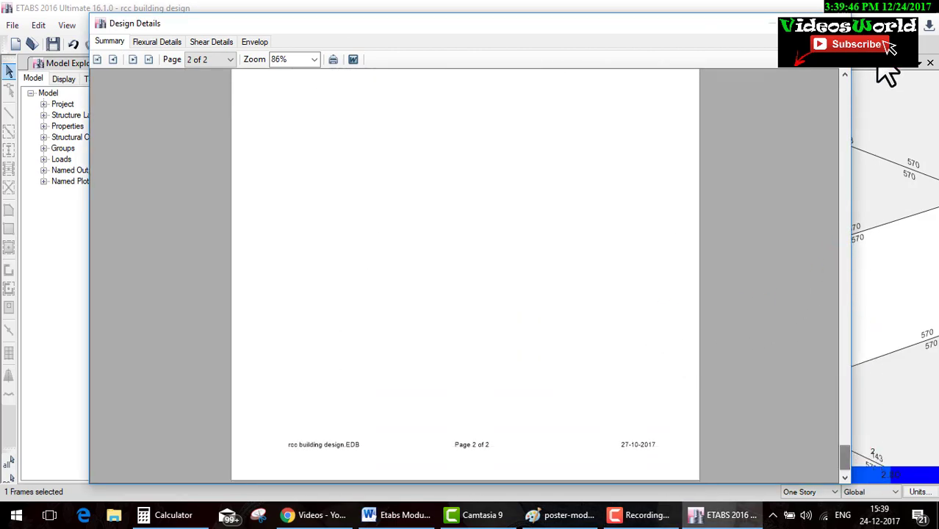
pyautogui.click(838, 23)
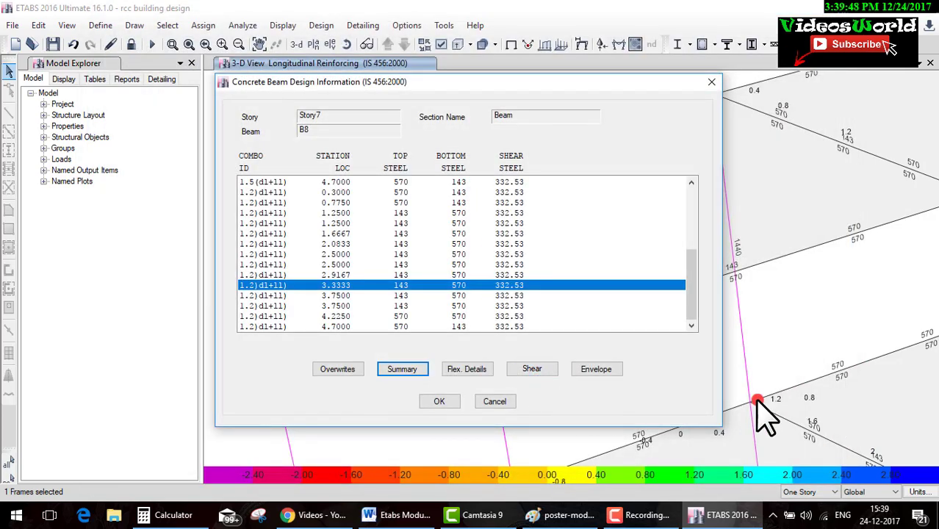
# Close the Concrete Beam Design Information dialog for beam B8
pyautogui.click(495, 401)
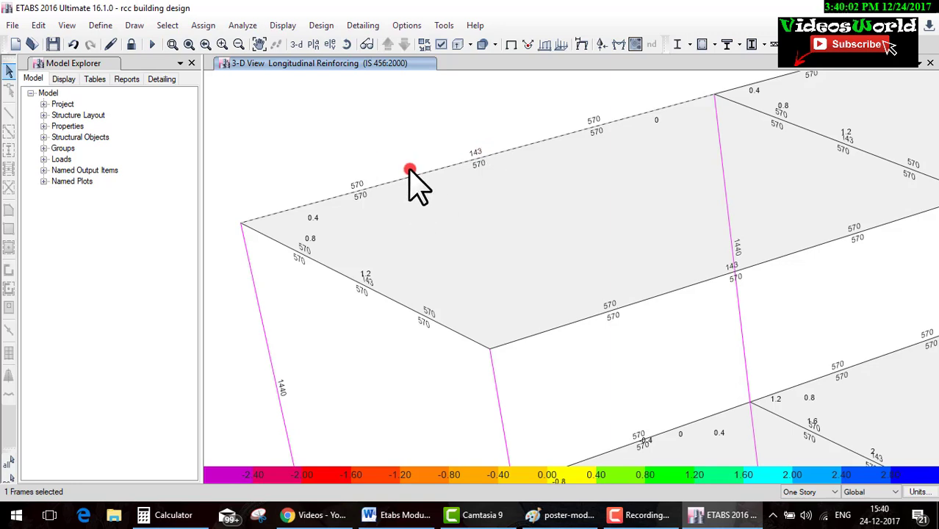
# Write, box and tick an SP34 code-reference note on screen, then clear it
pyautogui.hotkey('ctrl', 'shift', 'd')
pyautogui.moveTo(392, 115)
pyautogui.mouseDown()
pyautogui.moveTo(361, 130)
pyautogui.moveTo(354, 153)
pyautogui.mouseUp()
pyautogui.moveTo(411, 109); pyautogui.dragTo(406, 165)
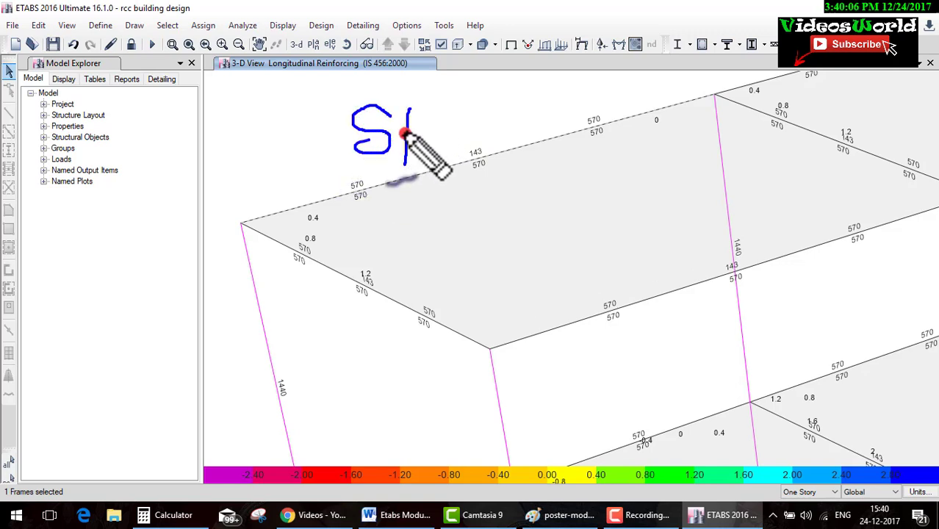
pyautogui.moveTo(408, 110); pyautogui.dragTo(406, 137)
pyautogui.moveTo(444, 113)
pyautogui.mouseDown()
pyautogui.moveTo(470, 112)
pyautogui.moveTo(438, 155)
pyautogui.mouseUp()
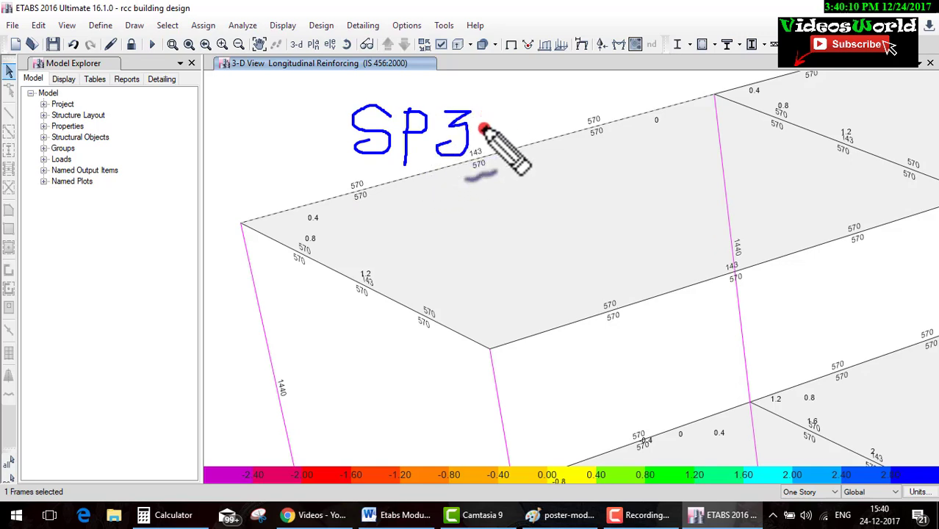
pyautogui.moveTo(484, 114)
pyautogui.mouseDown()
pyautogui.moveTo(507, 138)
pyautogui.moveTo(509, 165)
pyautogui.mouseUp()
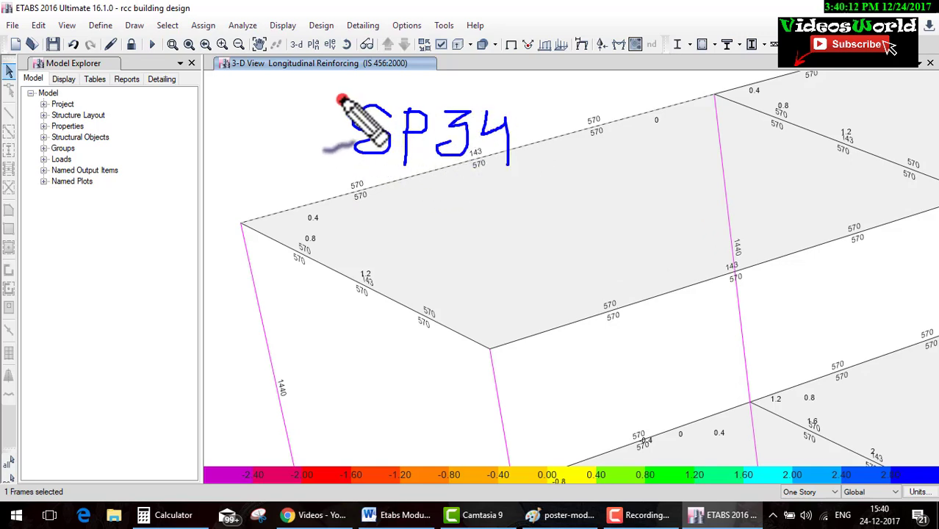
pyautogui.moveTo(340, 98)
pyautogui.mouseDown()
pyautogui.moveTo(332, 187)
pyautogui.moveTo(470, 183)
pyautogui.moveTo(535, 90)
pyautogui.moveTo(334, 98)
pyautogui.mouseUp()
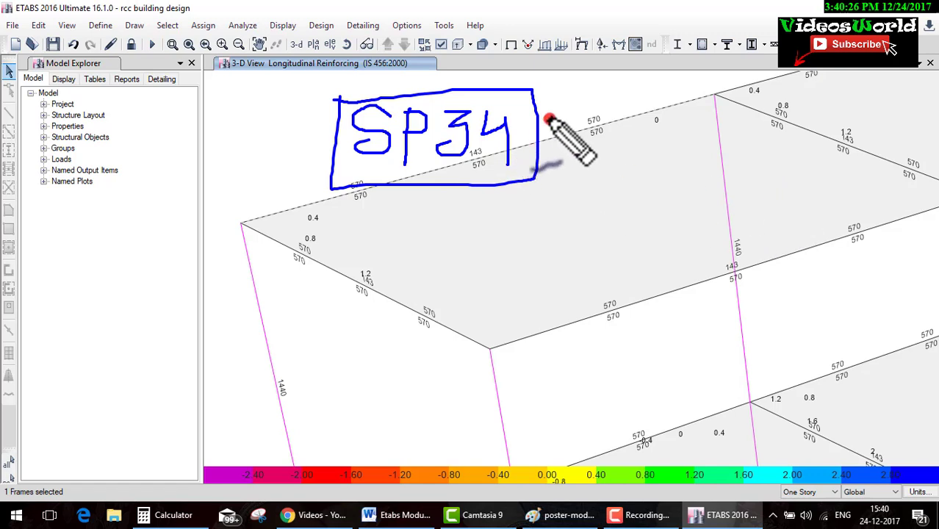
pyautogui.moveTo(548, 116); pyautogui.dragTo(640, 102)
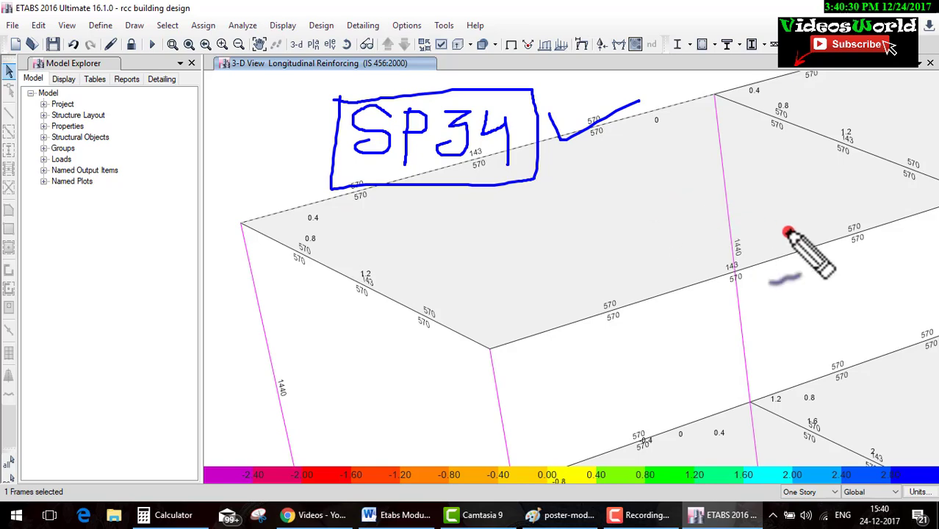
pyautogui.press('Escape')
pyautogui.press('Escape')
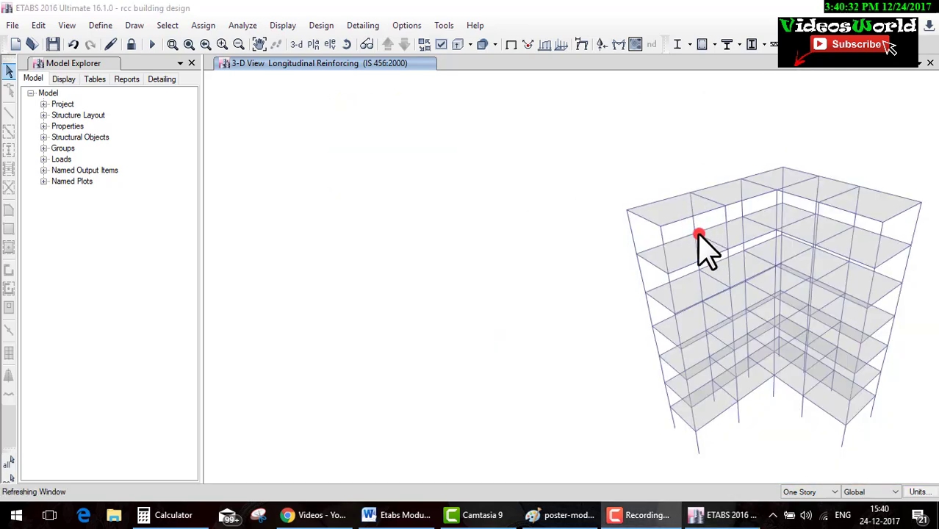
# Re-centre the building and redisplay longitudinal reinforcing areas on every beam and column
pyautogui.moveTo(766, 264)
pyautogui.mouseDown()
pyautogui.moveTo(524, 183)
pyautogui.moveTo(431, 135)
pyautogui.mouseUp()
pyautogui.click(418, 248)
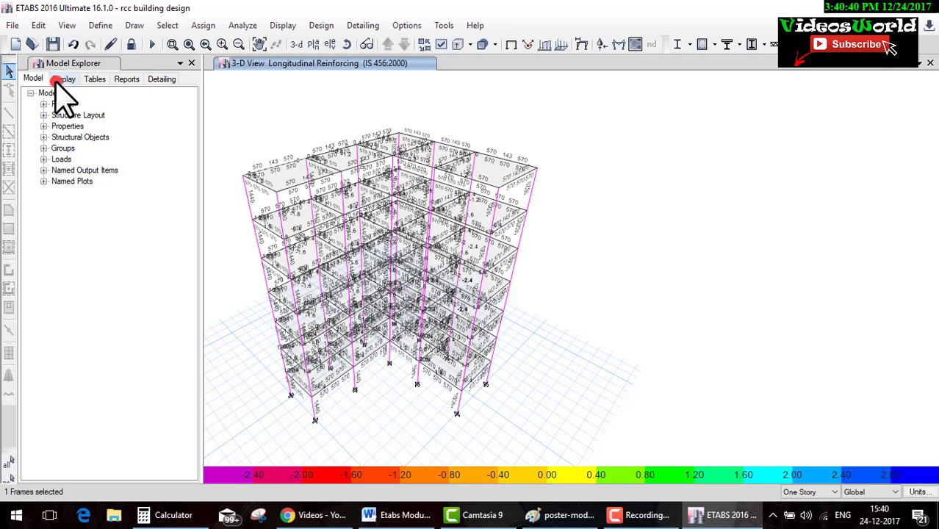
pyautogui.click(66, 300)
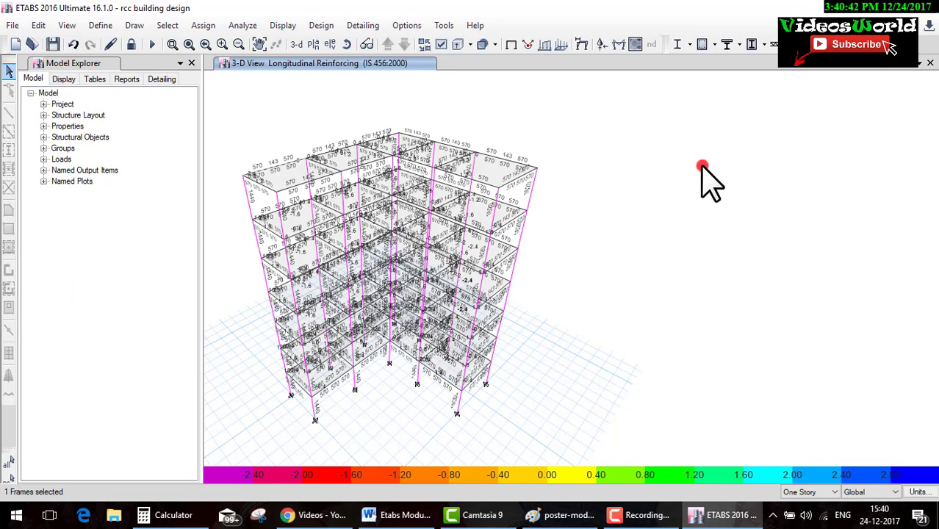